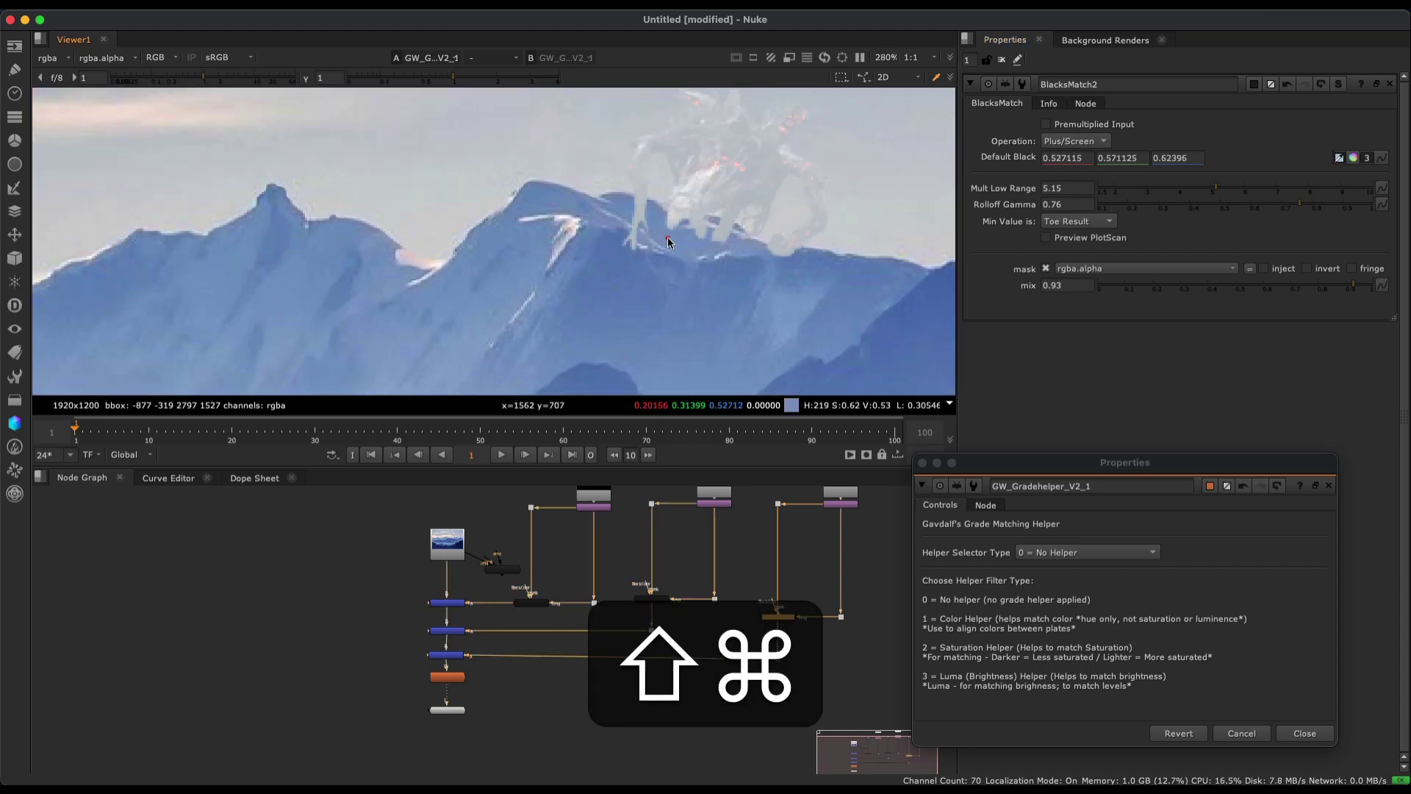
Sample plate darks beside the distant creature, then beside the mid-ground creature for BlacksMatch1.
{"action": "left_click_drag", "start_coordinate": [669, 237], "coordinate": [679, 246], "text": "shift+super"}
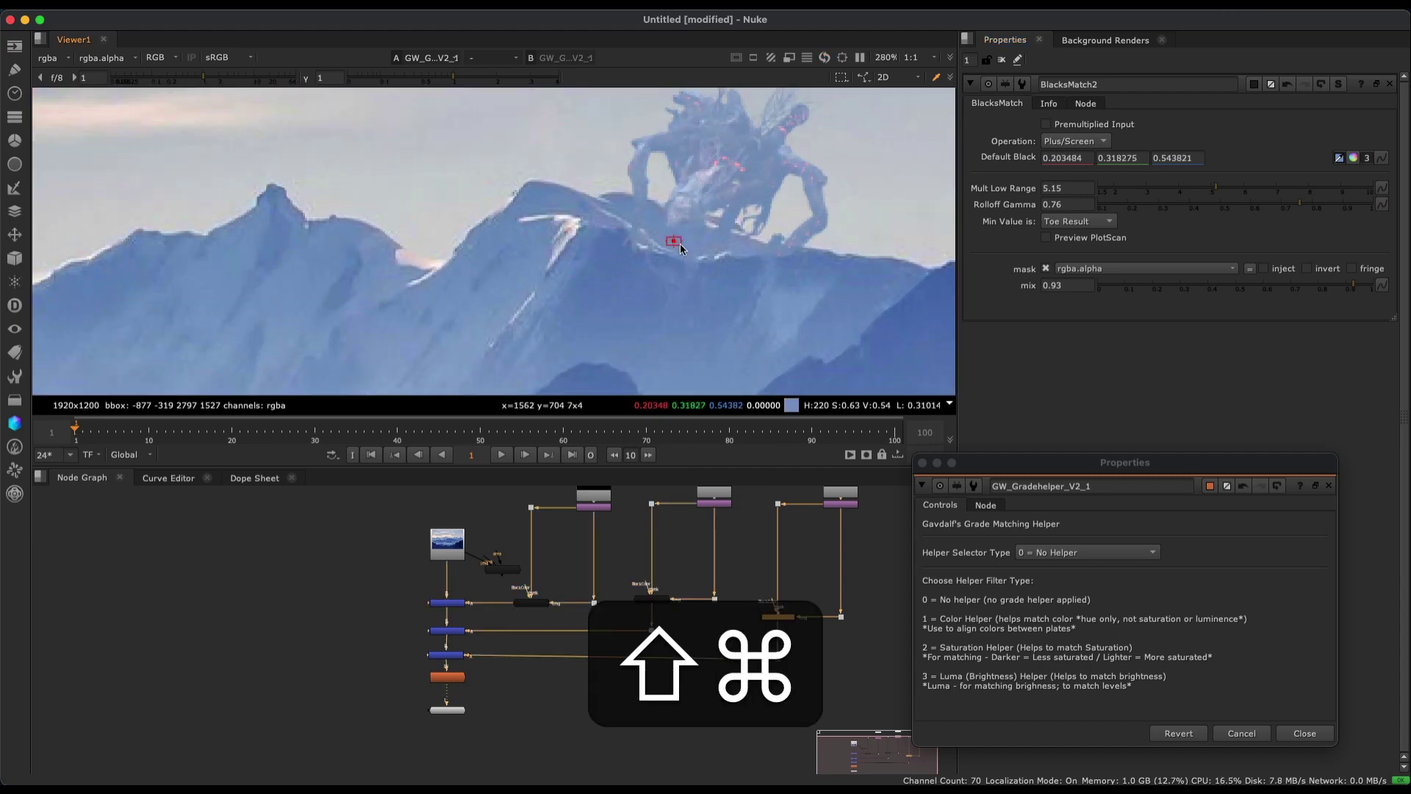
{"action": "left_click", "coordinate": [652, 599]}
{"action": "scroll", "coordinate": [649, 610], "scroll_direction": "up", "scroll_amount": 3}
{"action": "scroll", "coordinate": [650, 610], "scroll_direction": "up", "scroll_amount": 2}
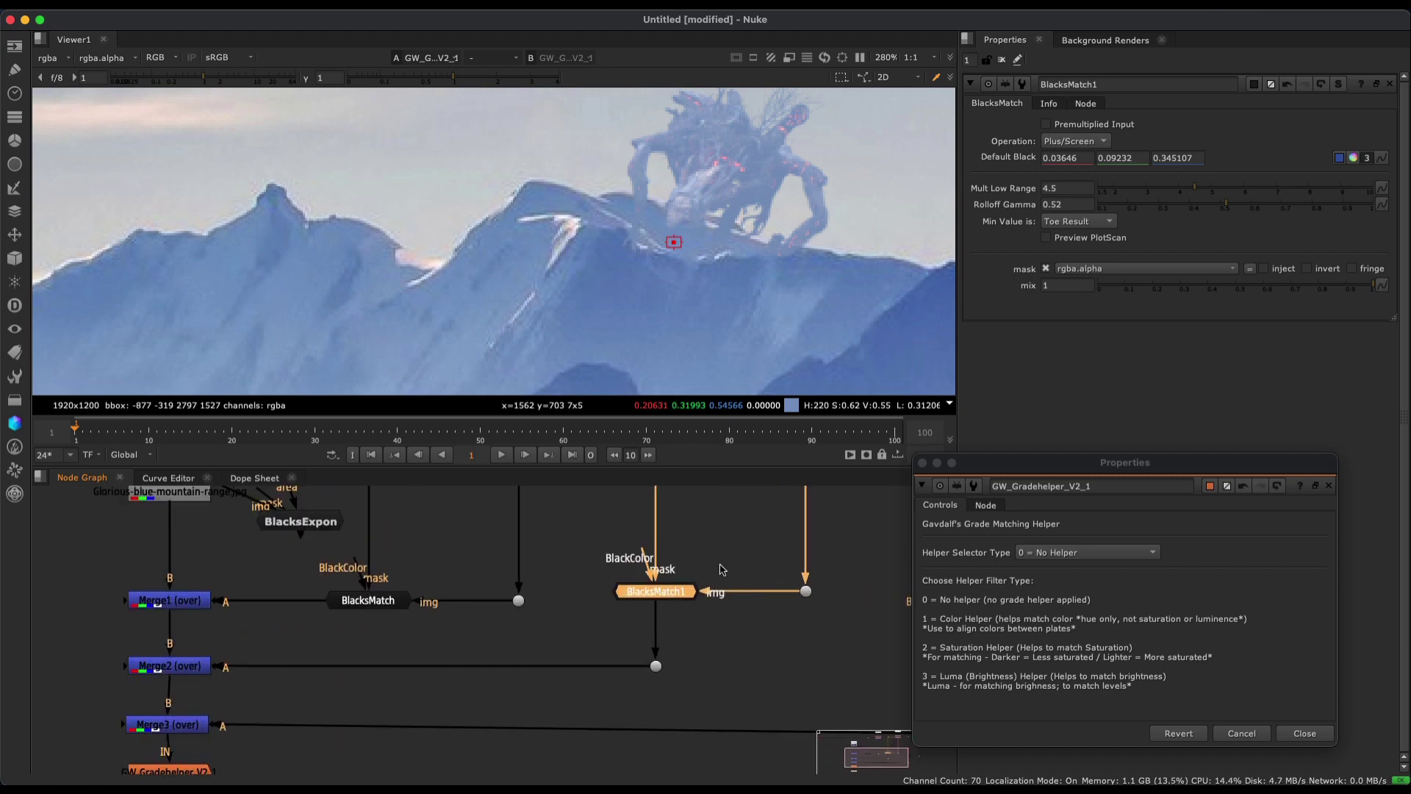
{"action": "middle_click_drag", "start_coordinate": [650, 610], "coordinate": [586, 725]}
{"action": "scroll", "coordinate": [606, 278], "scroll_direction": "up", "scroll_amount": 2}
{"action": "scroll", "coordinate": [606, 272], "scroll_direction": "down", "scroll_amount": 5}
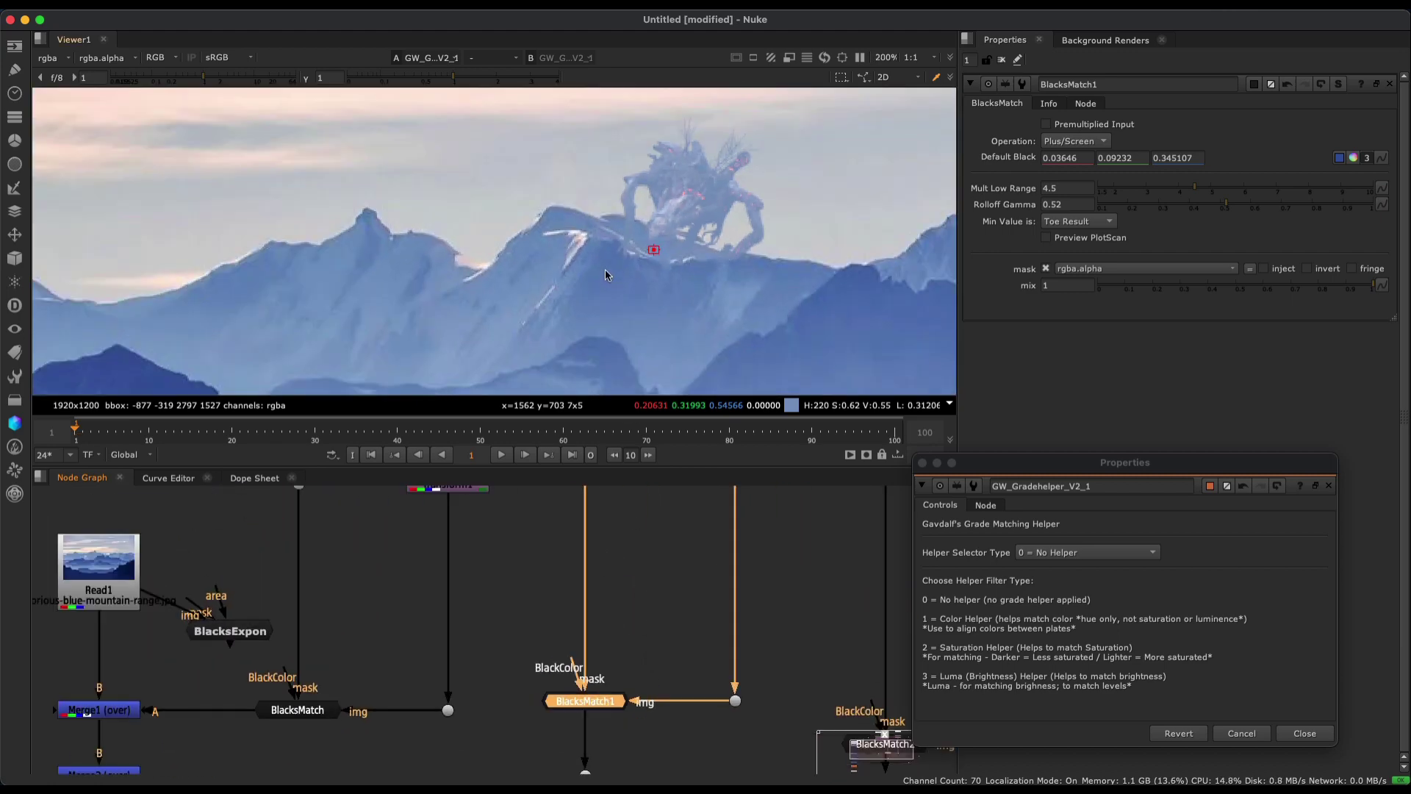
{"action": "middle_click_drag", "start_coordinate": [614, 254], "coordinate": [757, 125]}
{"action": "middle_click_drag", "start_coordinate": [585, 280], "coordinate": [682, 289]}
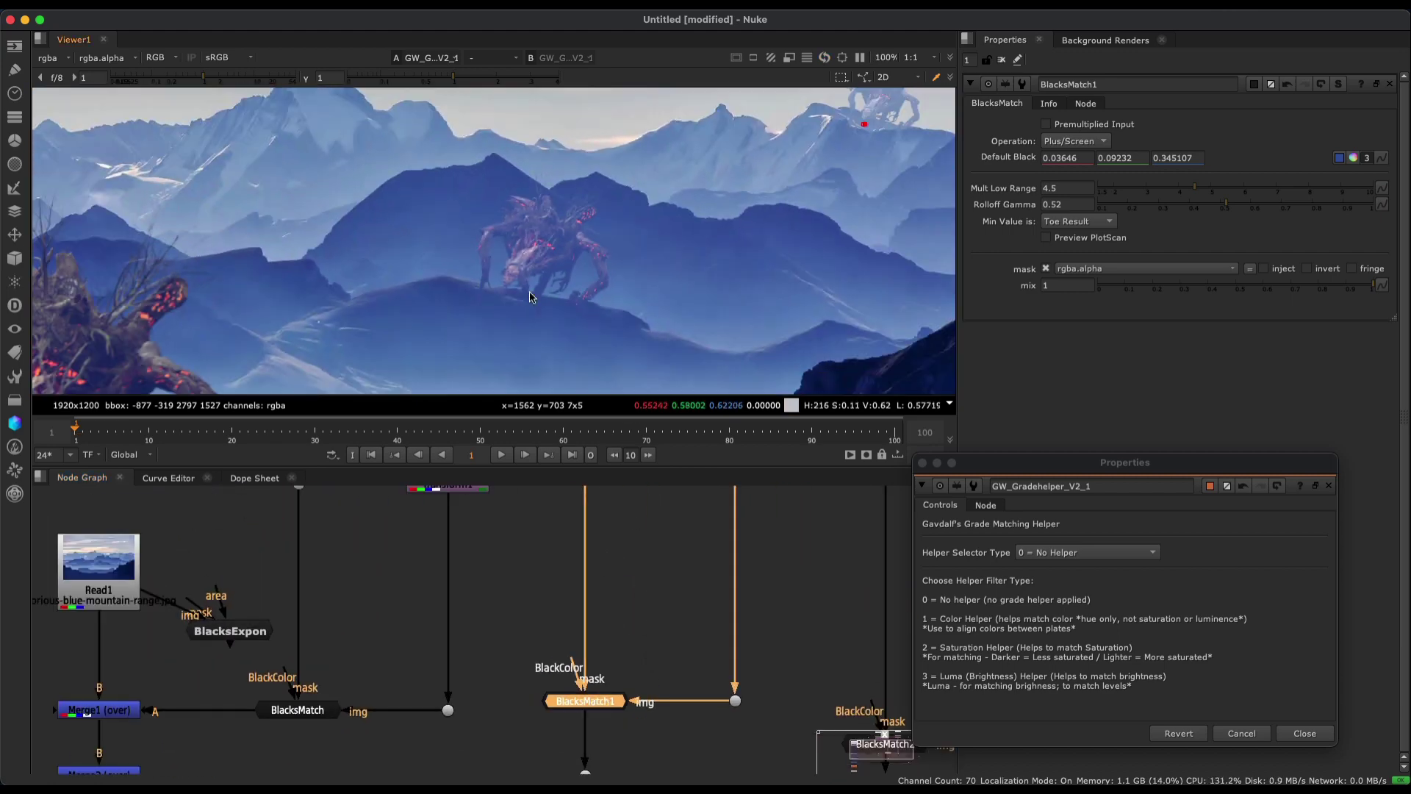
{"action": "scroll", "coordinate": [683, 294], "scroll_direction": "up", "scroll_amount": 2}
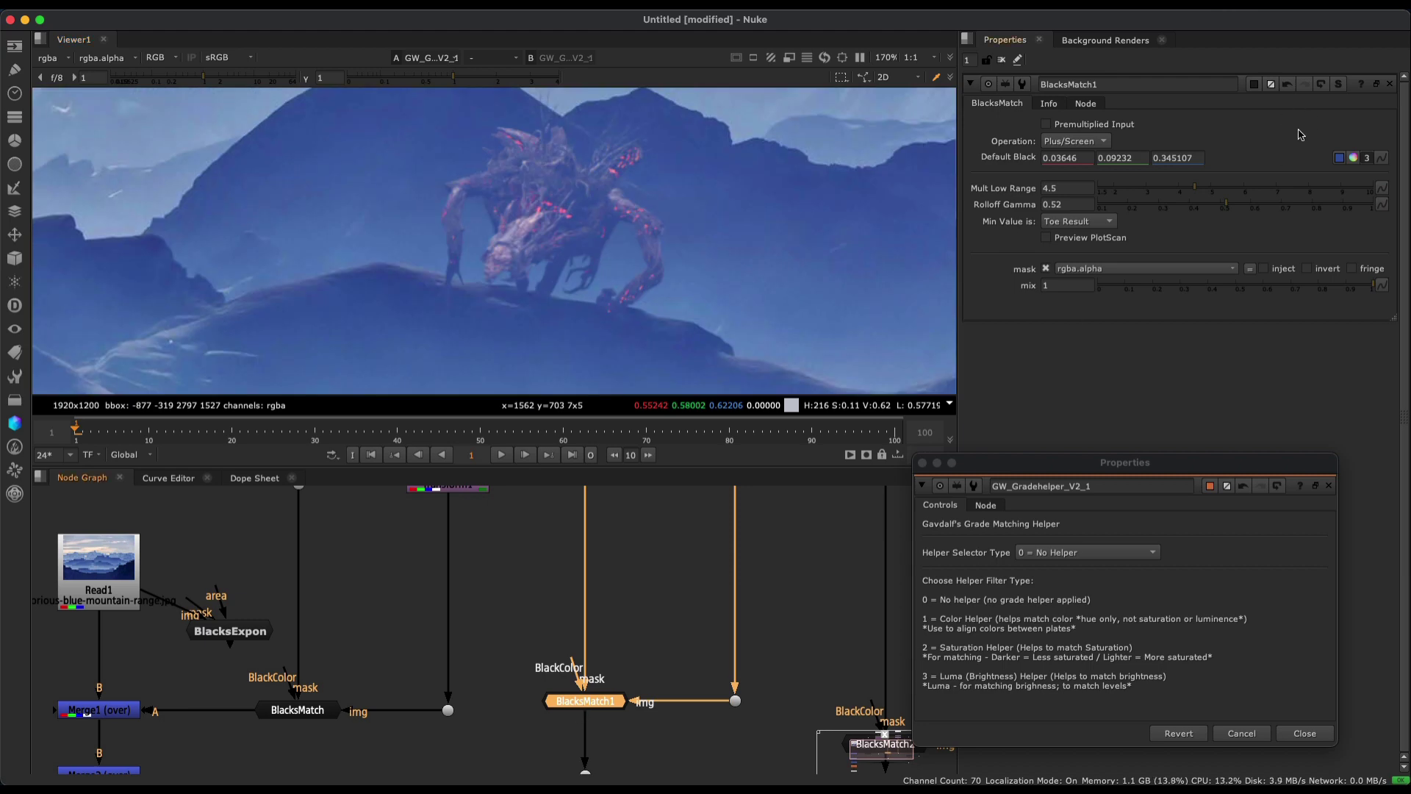
{"action": "left_click", "coordinate": [1339, 157]}
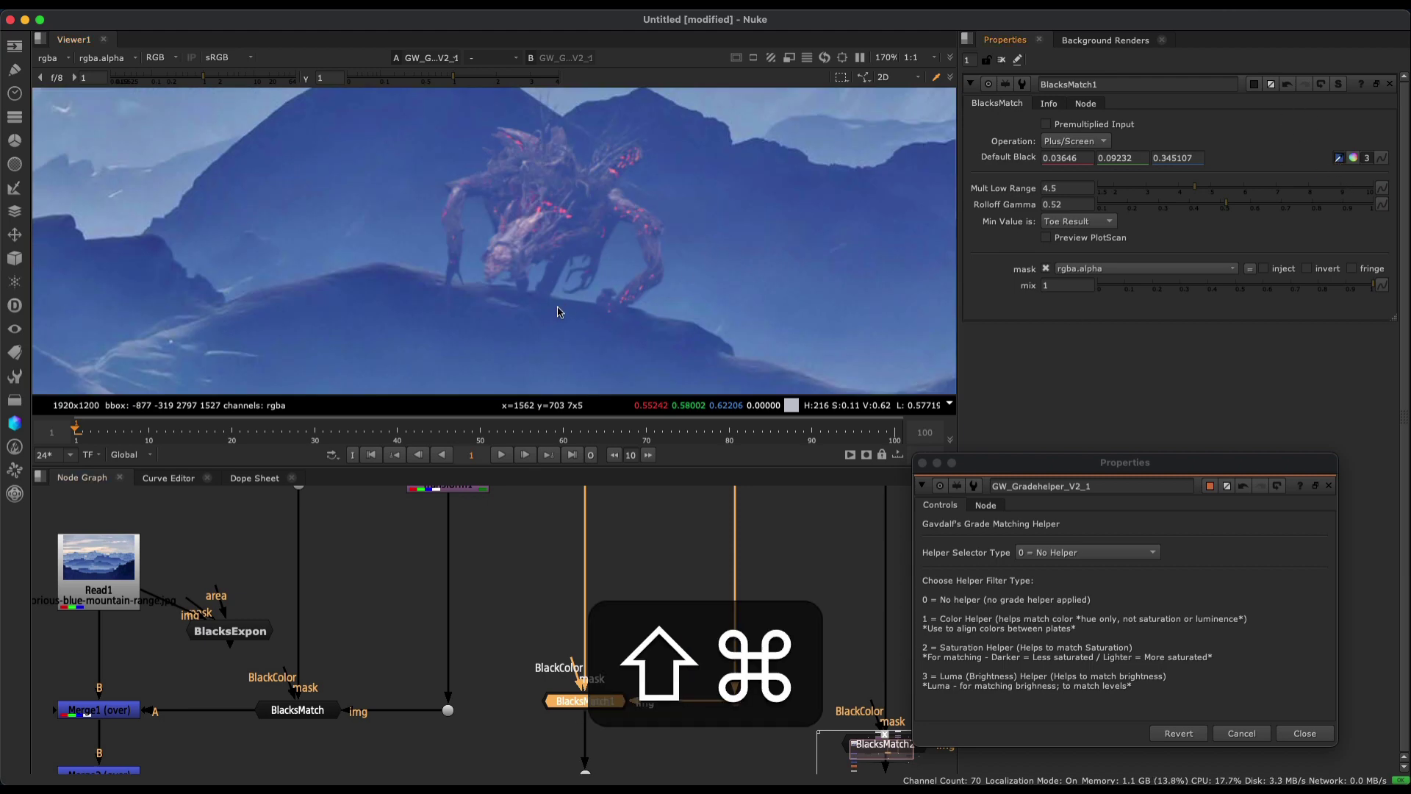
{"action": "left_click_drag", "start_coordinate": [560, 309], "coordinate": [579, 318], "text": "shift+super"}
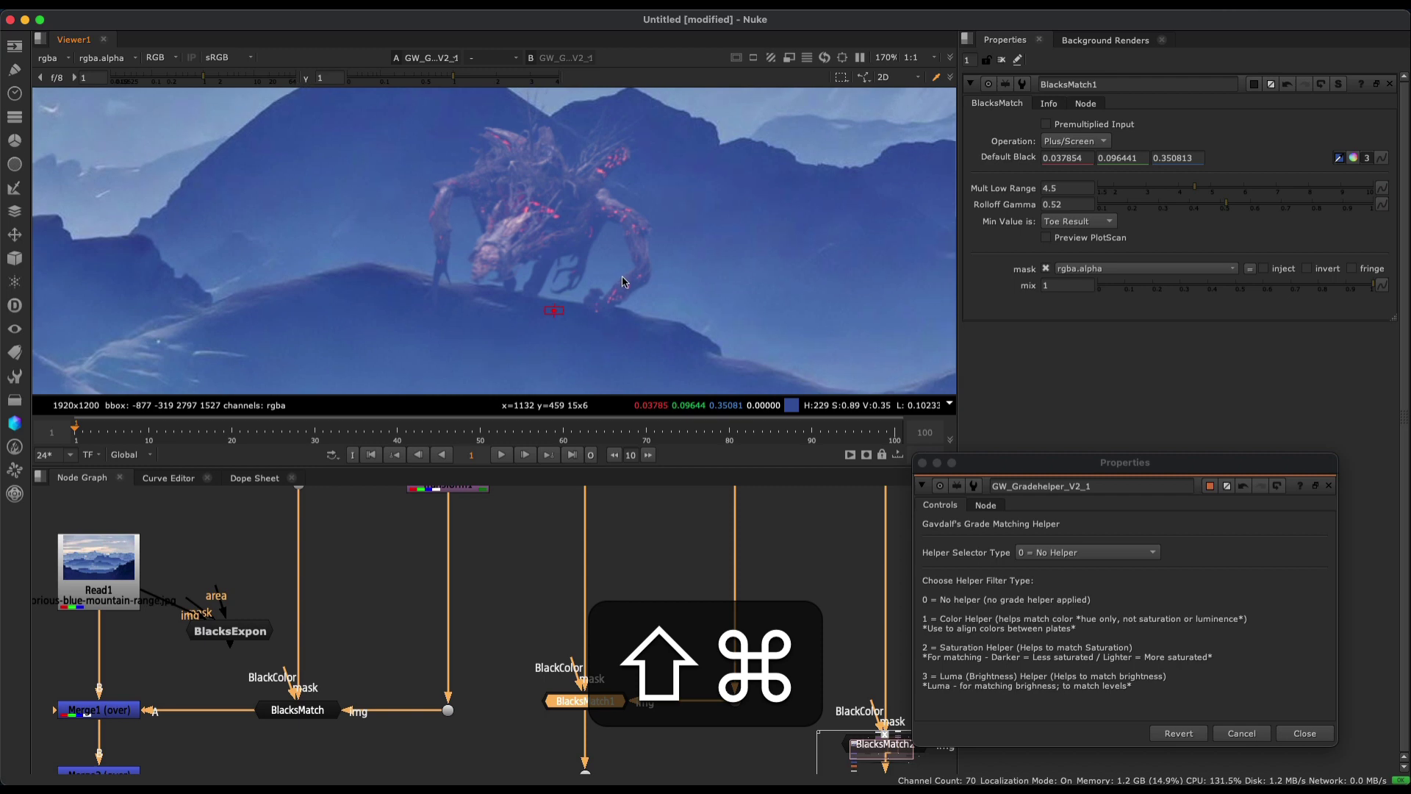
Sample the foreground creature's BlacksMatch default black from nearby plate darks (0.00843, 0.017729, 0.11962).
{"action": "scroll", "coordinate": [515, 250], "scroll_direction": "up", "scroll_amount": 3}
{"action": "scroll", "coordinate": [502, 249], "scroll_direction": "down", "scroll_amount": 3}
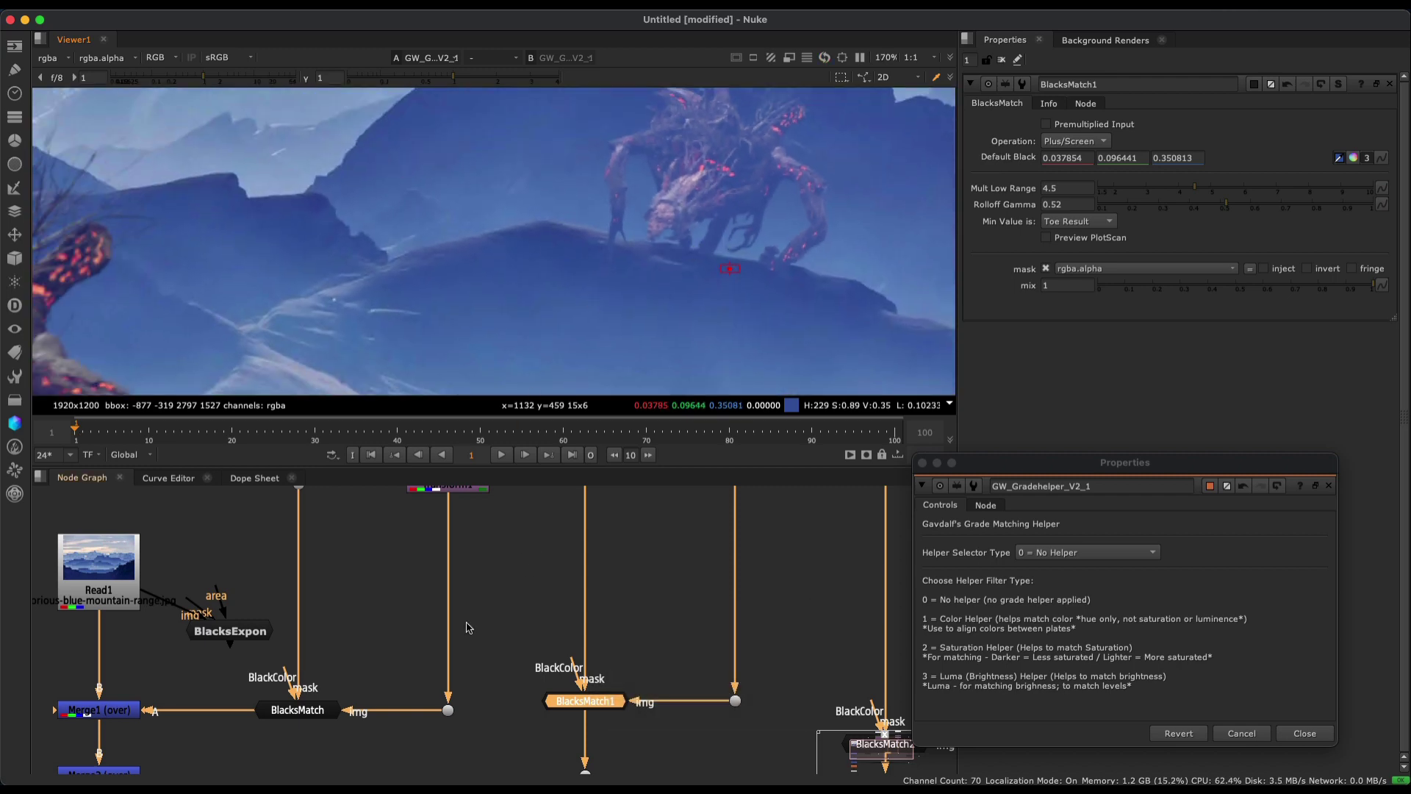
{"action": "left_click", "coordinate": [312, 715]}
{"action": "middle_click_drag", "start_coordinate": [388, 312], "coordinate": [649, 208]}
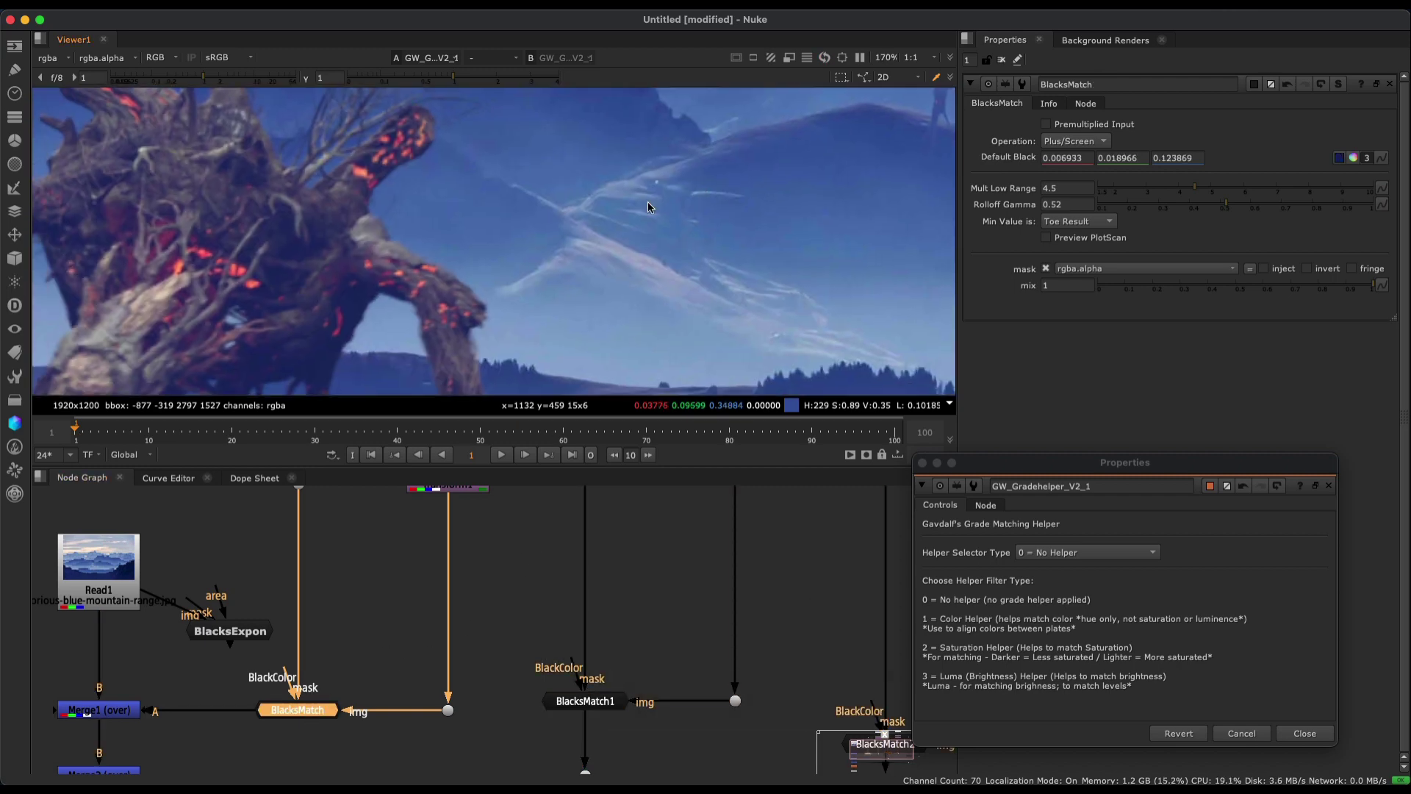
{"action": "scroll", "coordinate": [410, 265], "scroll_direction": "up", "scroll_amount": 2}
{"action": "scroll", "coordinate": [585, 191], "scroll_direction": "down", "scroll_amount": 3}
{"action": "scroll", "coordinate": [586, 192], "scroll_direction": "down", "scroll_amount": 2}
{"action": "middle_click_drag", "start_coordinate": [445, 298], "coordinate": [485, 285]}
{"action": "scroll", "coordinate": [486, 287], "scroll_direction": "up", "scroll_amount": 2}
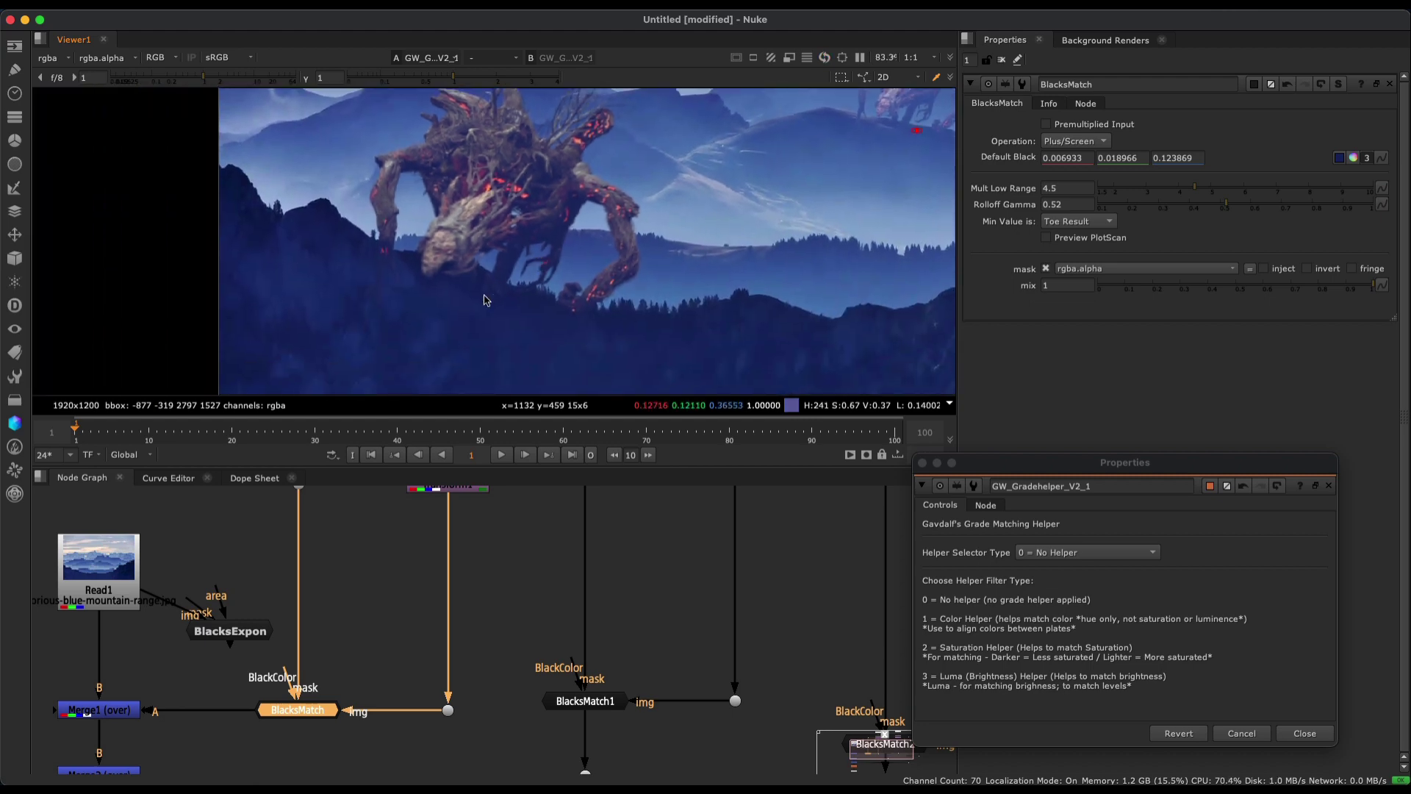
{"action": "left_click", "coordinate": [1339, 160]}
{"action": "left_click_drag", "start_coordinate": [449, 280], "coordinate": [459, 287], "text": "shift+super"}
Reframe the viewer on the whole mountain frame and bring Merge2 and Merge3 into view.
{"action": "scroll", "coordinate": [609, 198], "scroll_direction": "up", "scroll_amount": 3}
{"action": "middle_click_drag", "start_coordinate": [609, 199], "coordinate": [462, 214]}
{"action": "scroll", "coordinate": [462, 219], "scroll_direction": "down", "scroll_amount": 6}
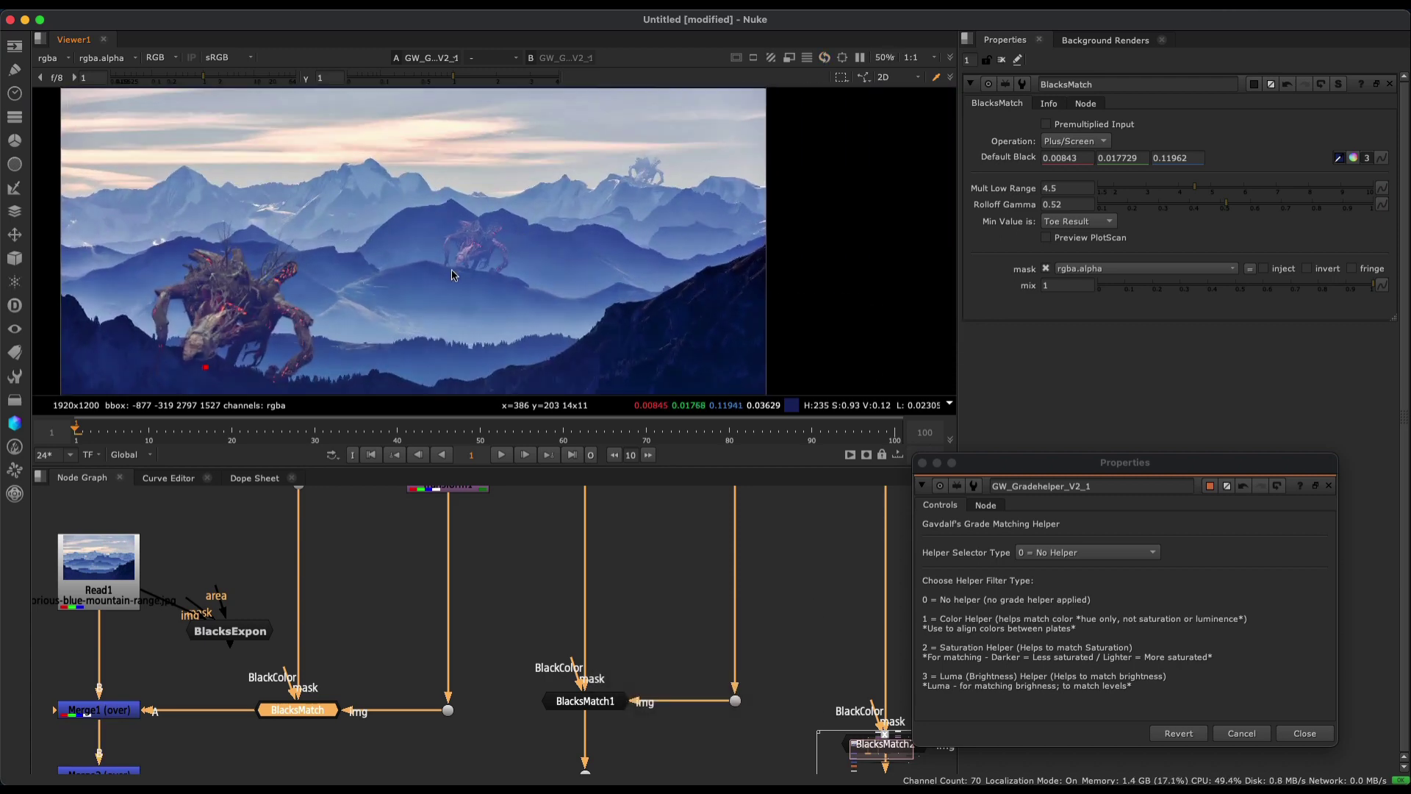
{"action": "middle_click_drag", "start_coordinate": [452, 271], "coordinate": [494, 272]}
{"action": "middle_click_drag", "start_coordinate": [324, 707], "coordinate": [413, 604]}
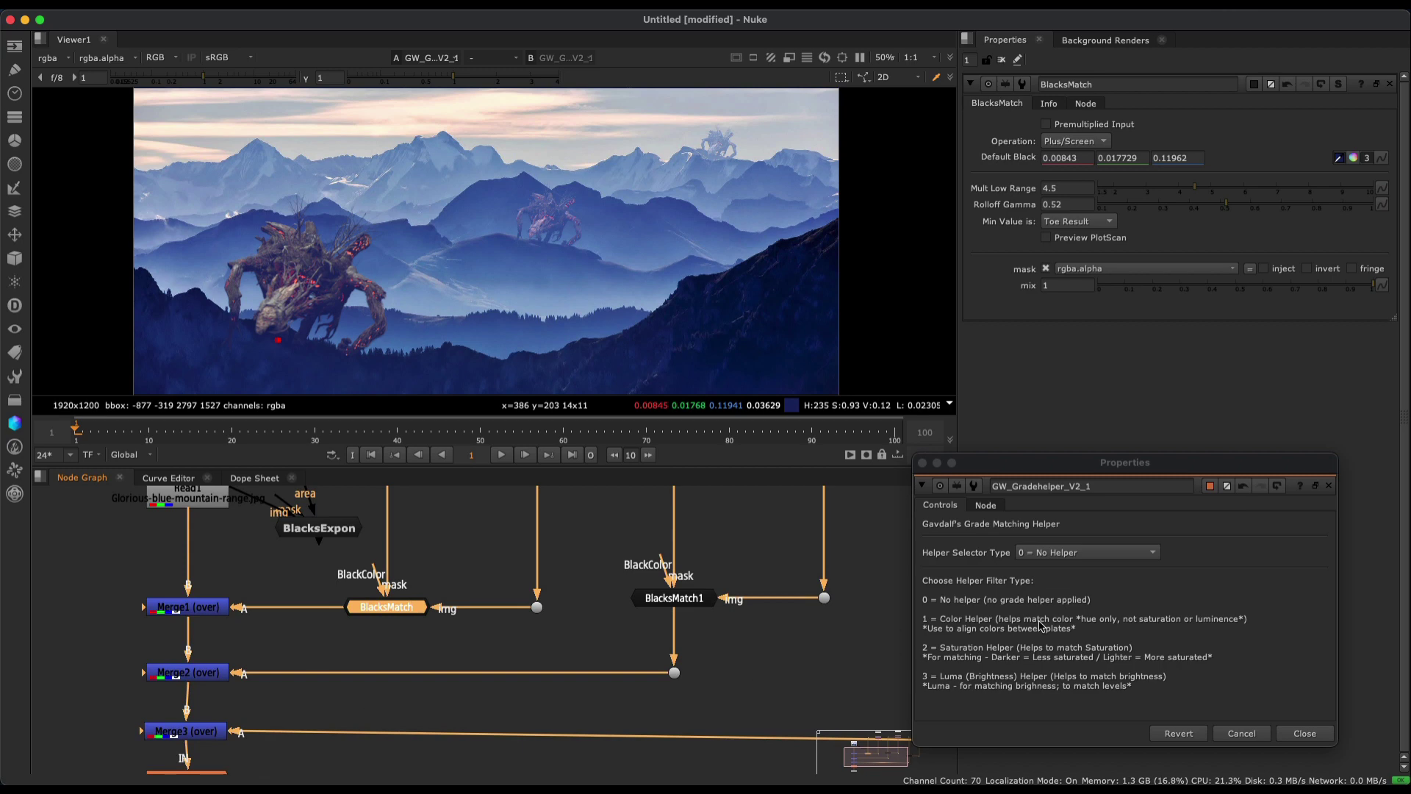
{"action": "left_click", "coordinate": [1093, 557]}
{"action": "left_click", "coordinate": [1092, 569]}
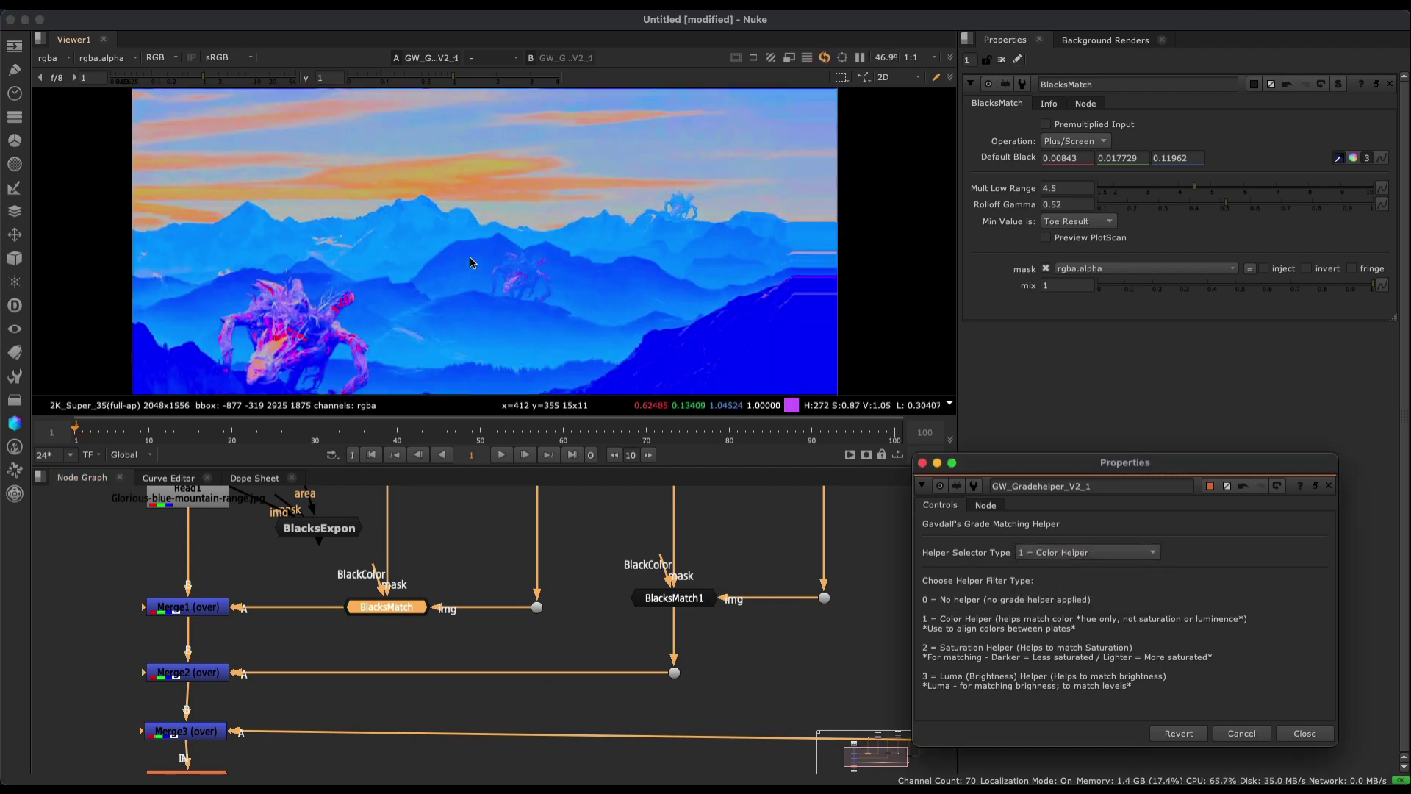
{"action": "middle_click_drag", "start_coordinate": [471, 262], "coordinate": [457, 202]}
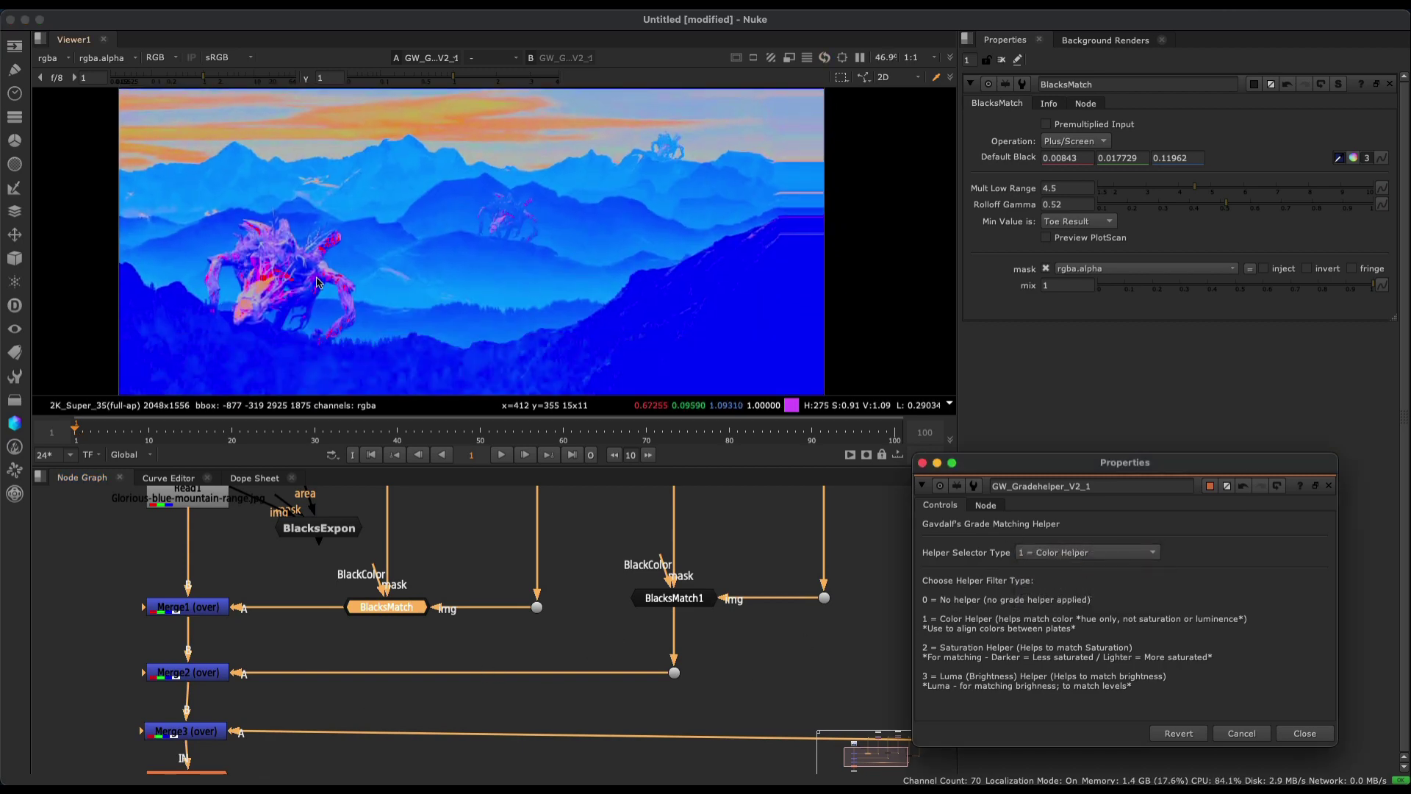
{"action": "left_click", "coordinate": [1051, 557]}
{"action": "left_click", "coordinate": [1052, 567]}
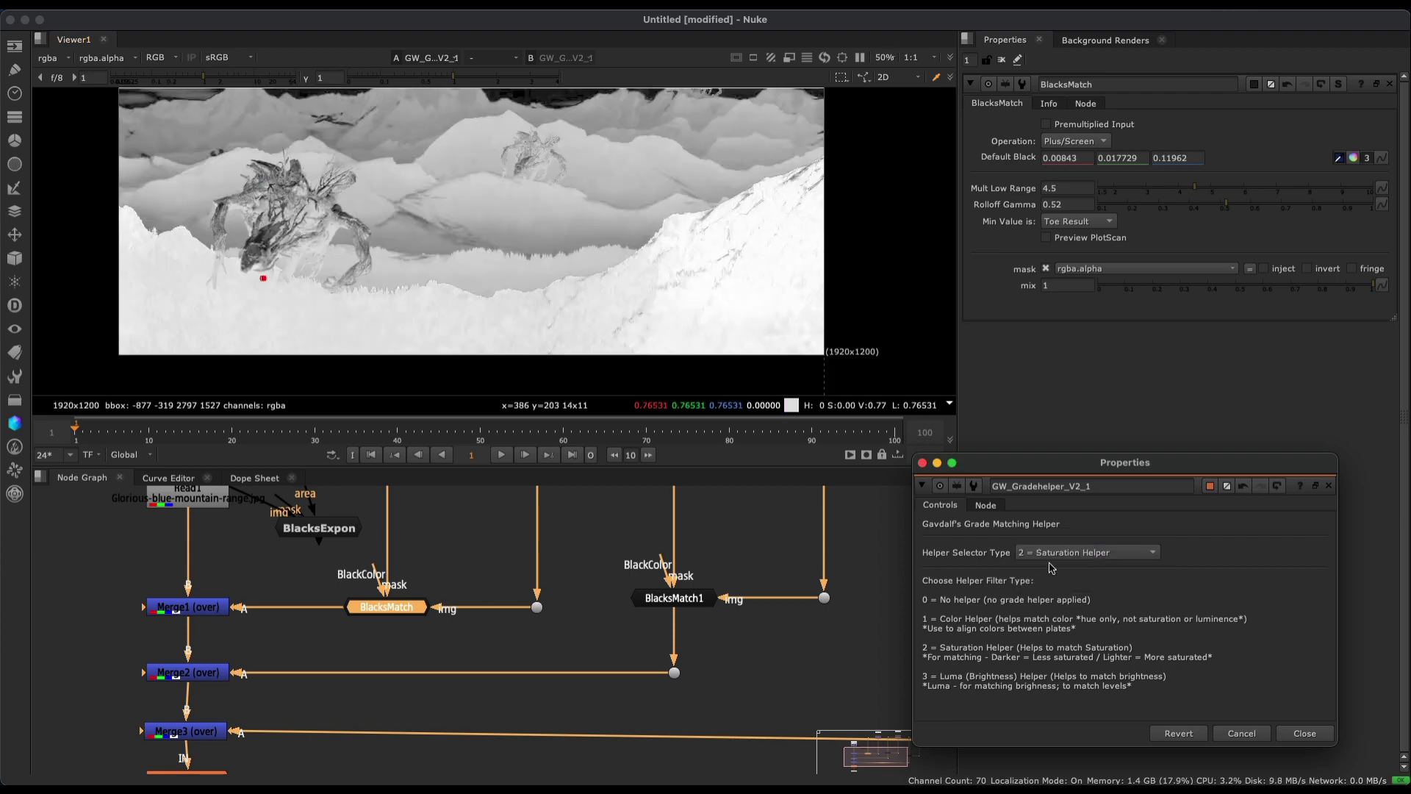
{"action": "middle_click_drag", "start_coordinate": [679, 208], "coordinate": [652, 258]}
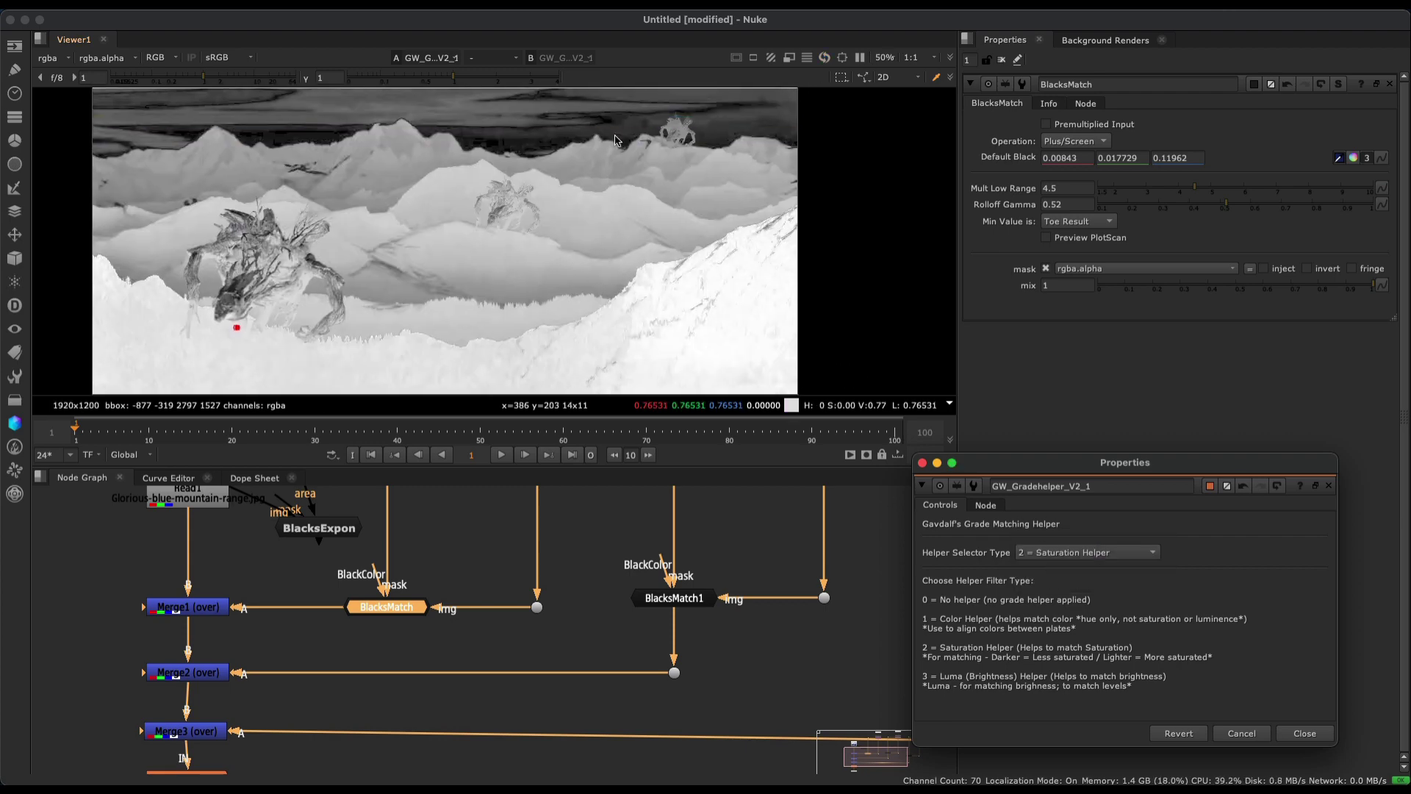
{"action": "left_click", "coordinate": [1071, 553]}
{"action": "left_click", "coordinate": [1073, 567]}
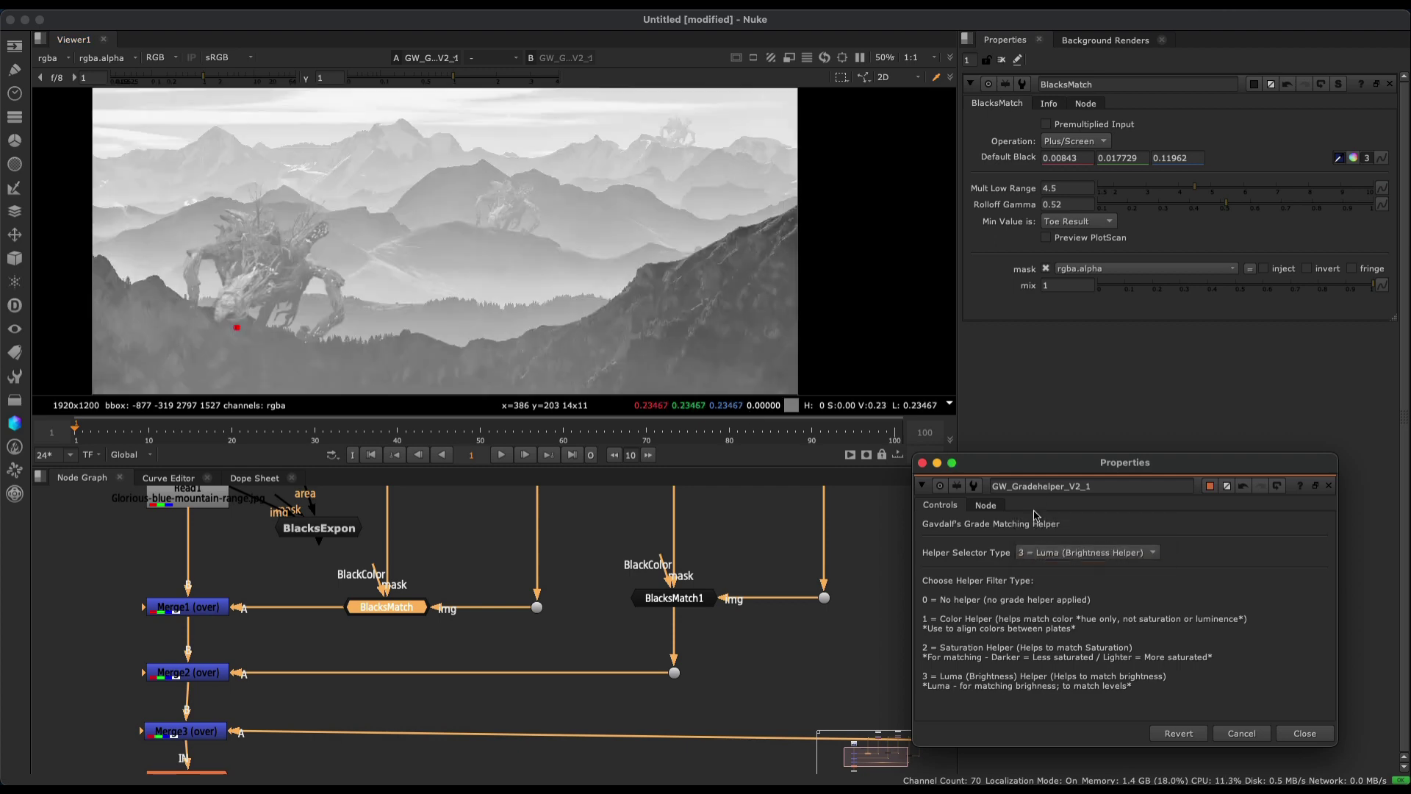
{"action": "left_click", "coordinate": [1059, 548]}
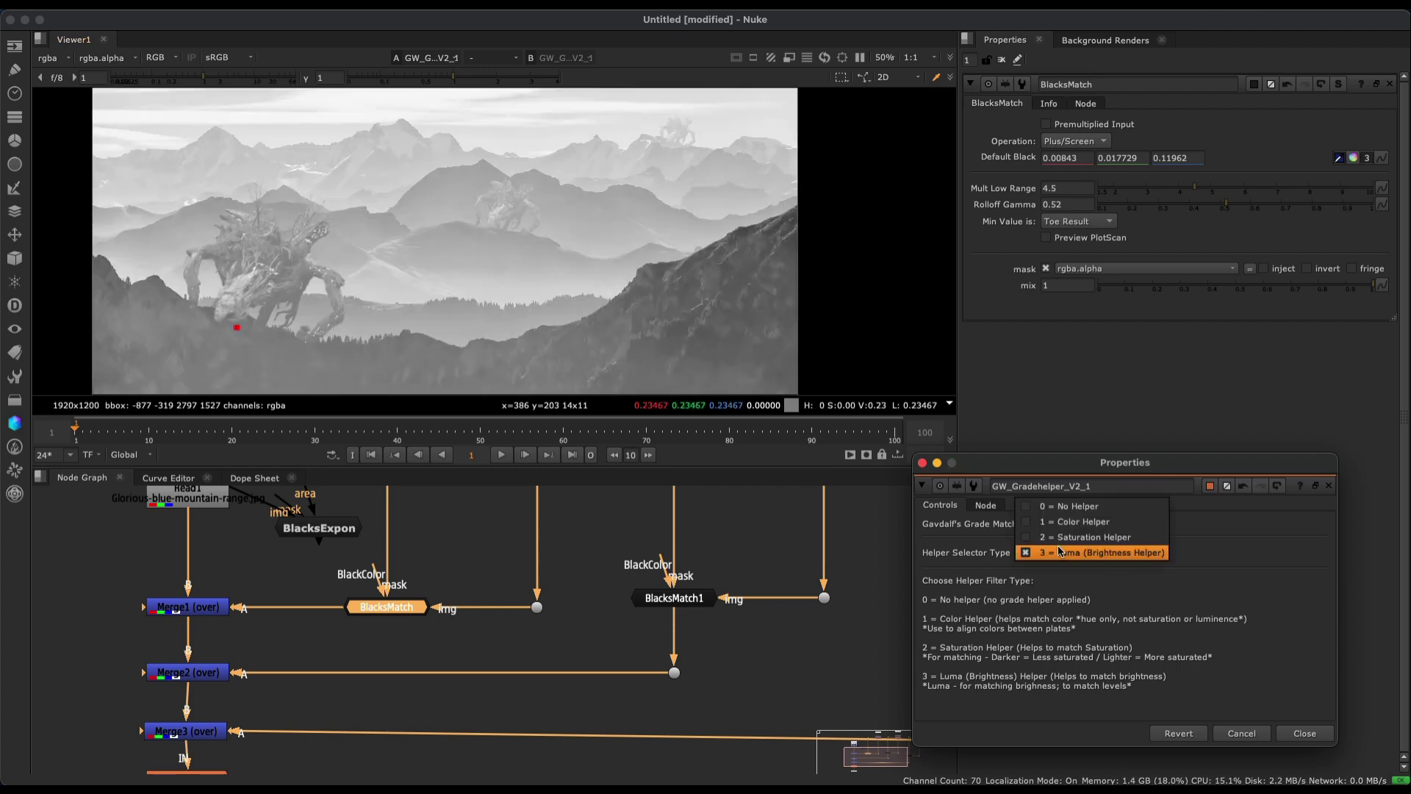
{"action": "left_click", "coordinate": [1065, 505]}
{"action": "middle_click_drag", "start_coordinate": [660, 225], "coordinate": [651, 233]}
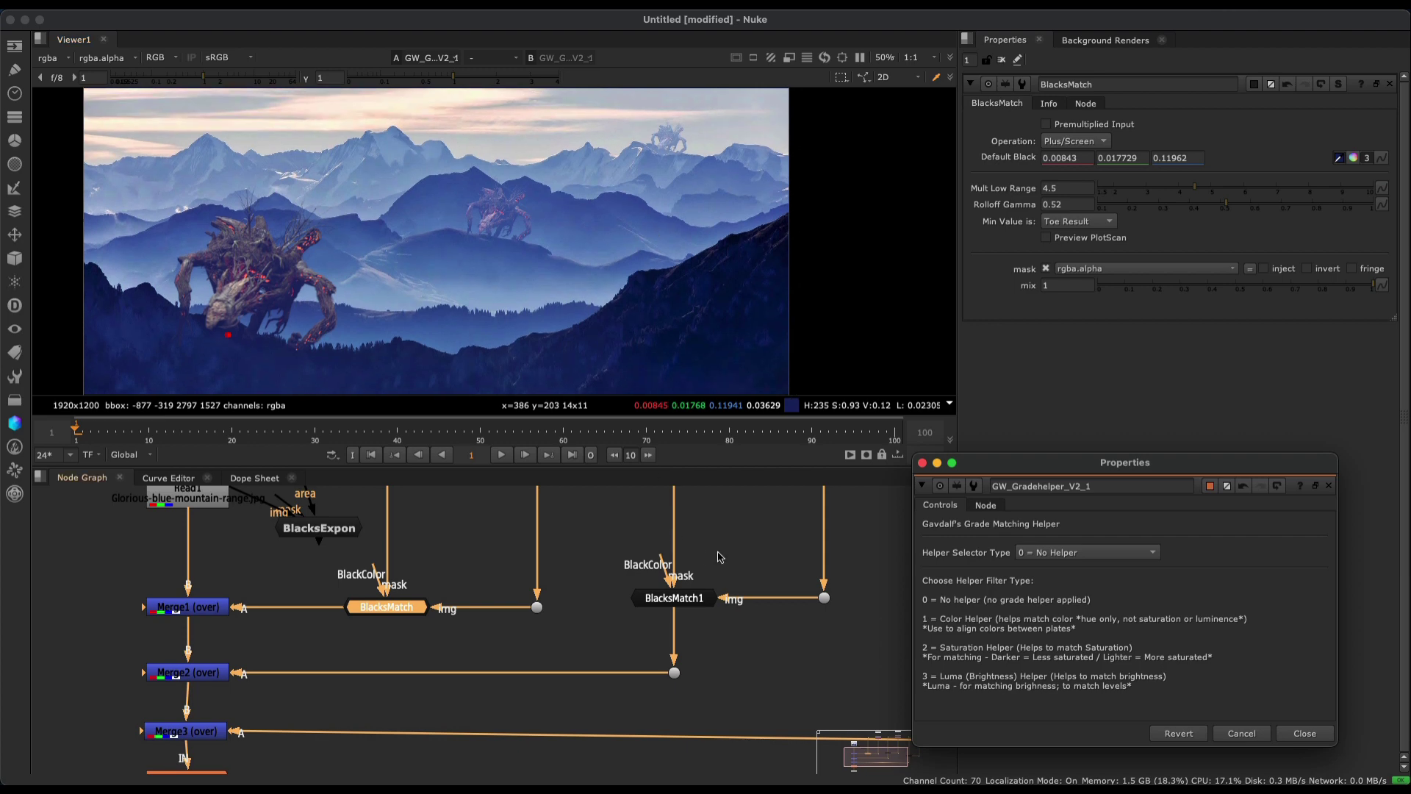
{"action": "middle_click_drag", "start_coordinate": [765, 553], "coordinate": [480, 622]}
{"action": "scroll", "coordinate": [692, 578], "scroll_direction": "up", "scroll_amount": 2}
{"action": "scroll", "coordinate": [692, 578], "scroll_direction": "down", "scroll_amount": 2}
{"action": "key", "text": "f"}
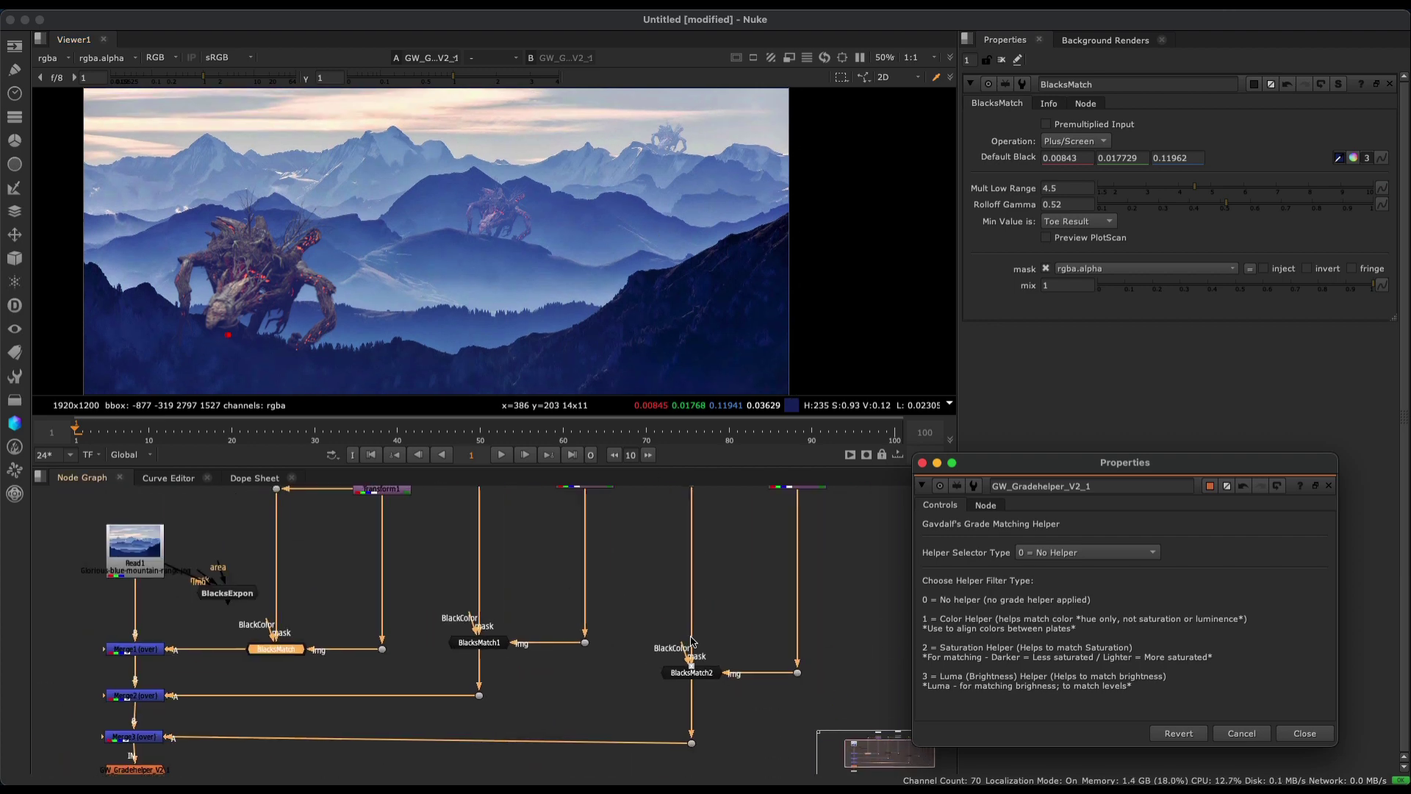
{"action": "middle_click_drag", "start_coordinate": [680, 658], "coordinate": [754, 570]}
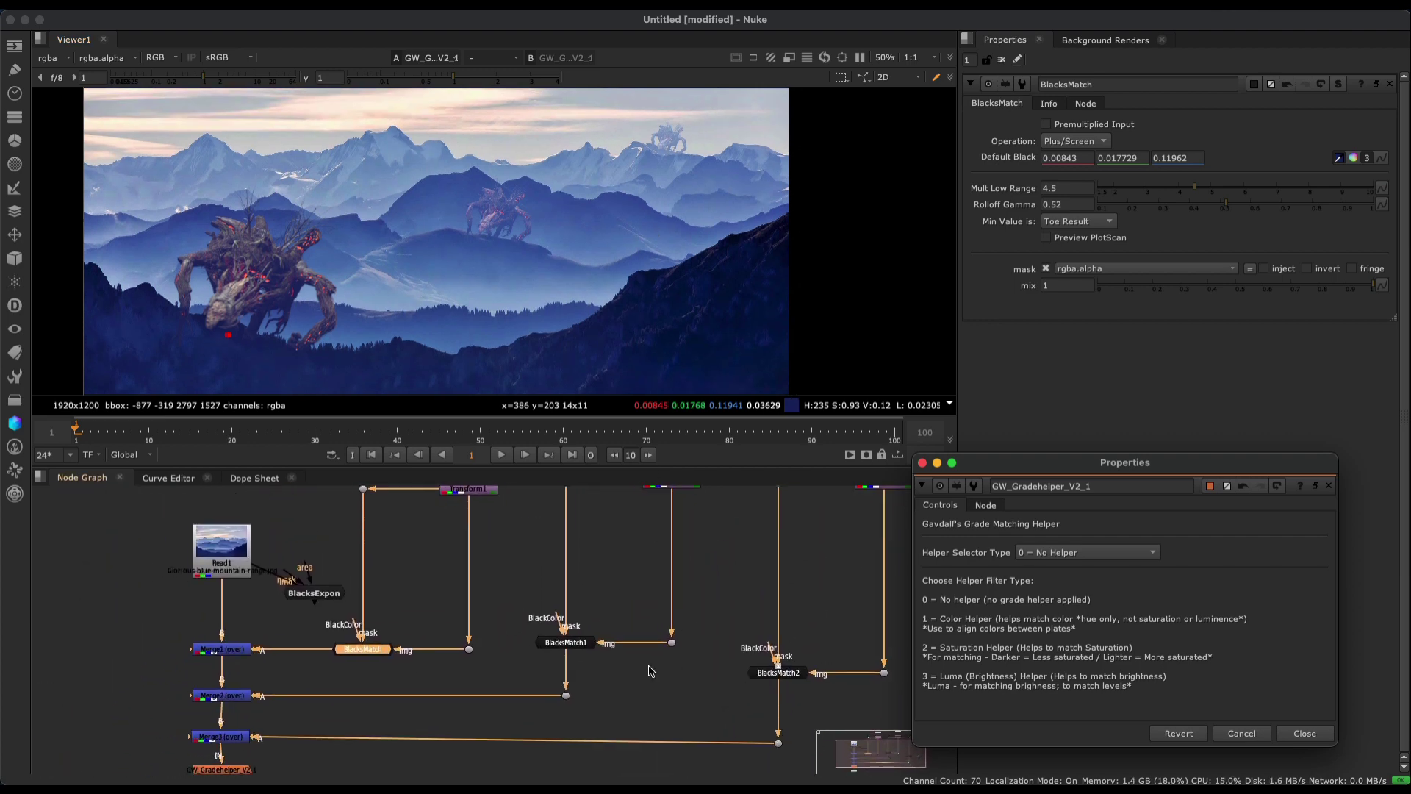
{"action": "left_click", "coordinate": [796, 673]}
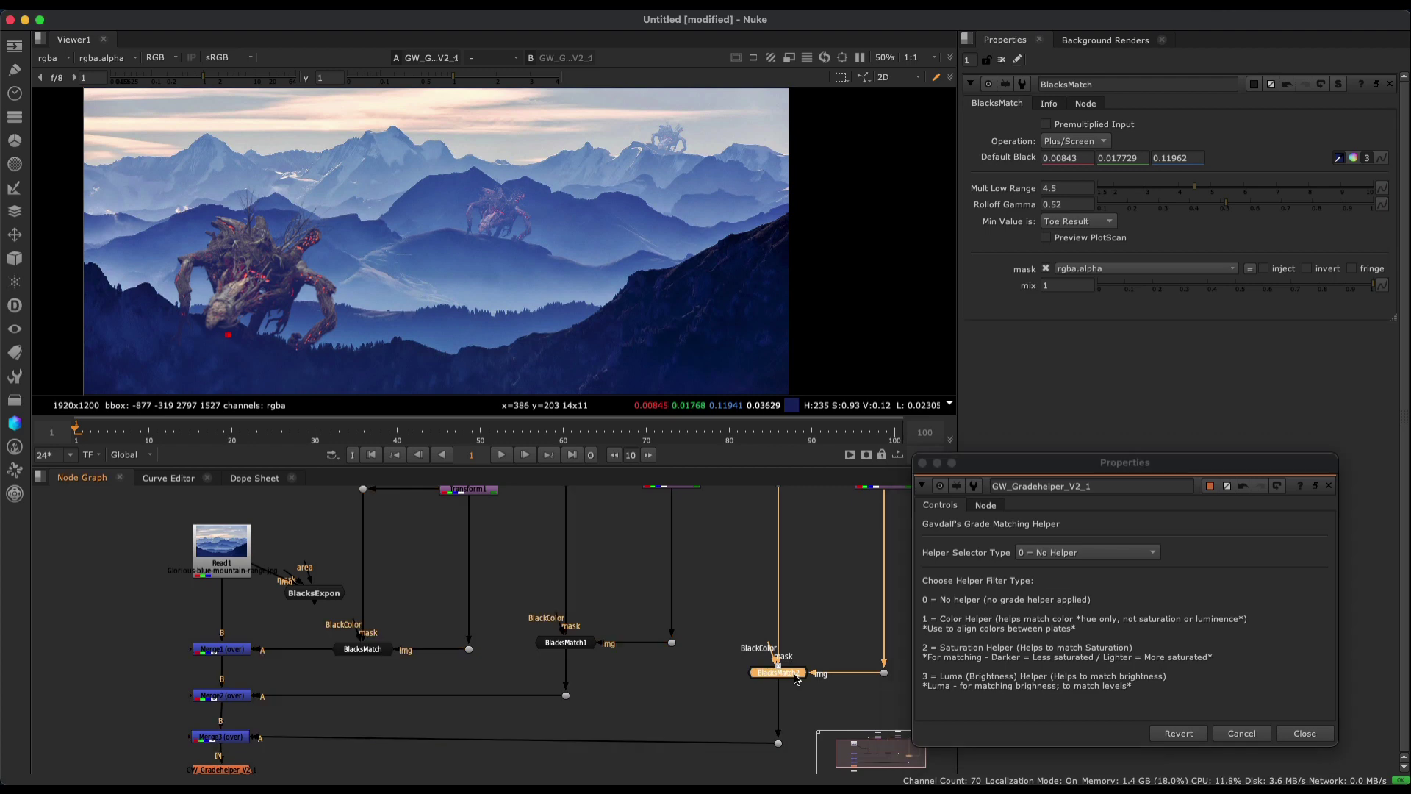
{"action": "key", "text": "d"}
{"action": "left_click", "coordinate": [566, 642]}
{"action": "key", "text": "d"}
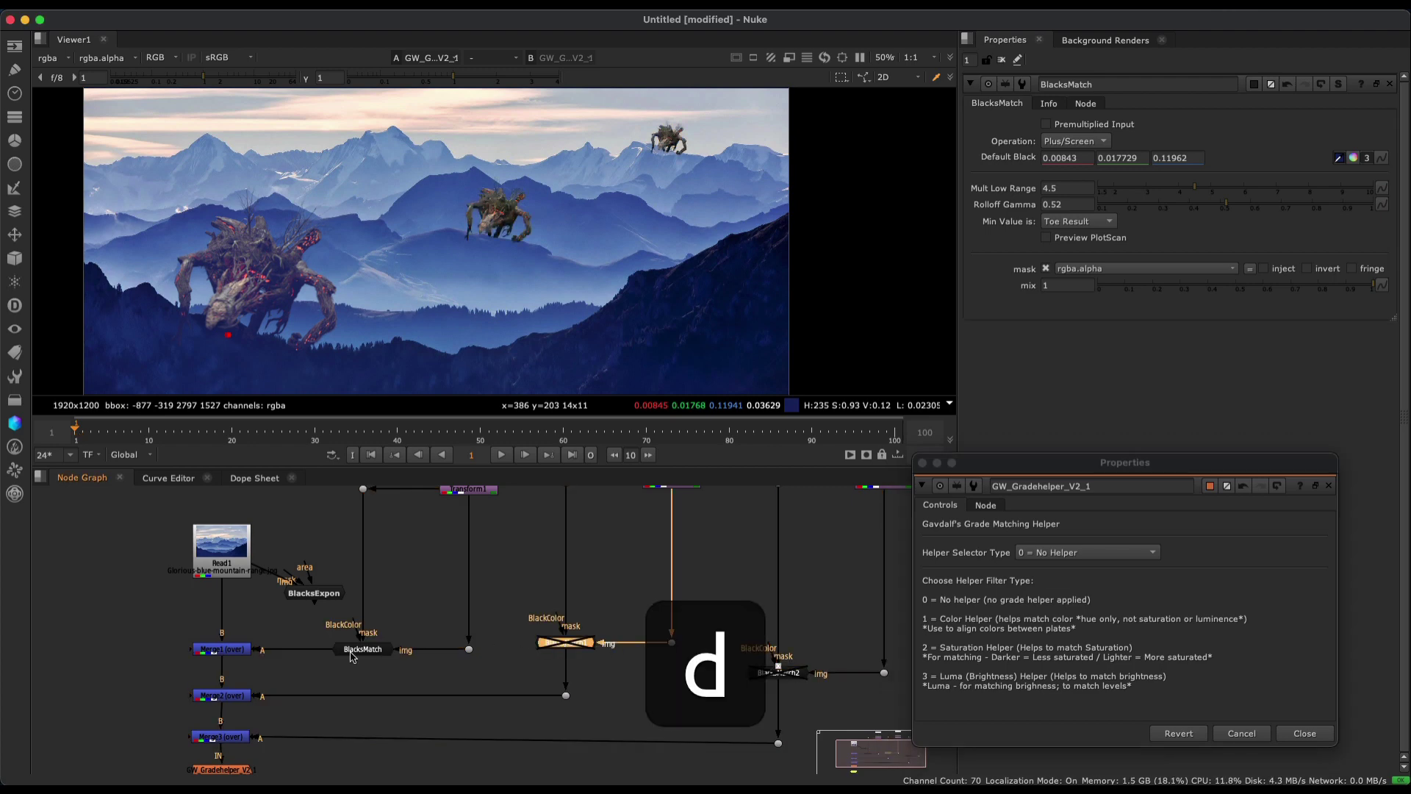
{"action": "left_click", "coordinate": [382, 654]}
{"action": "key", "text": "d"}
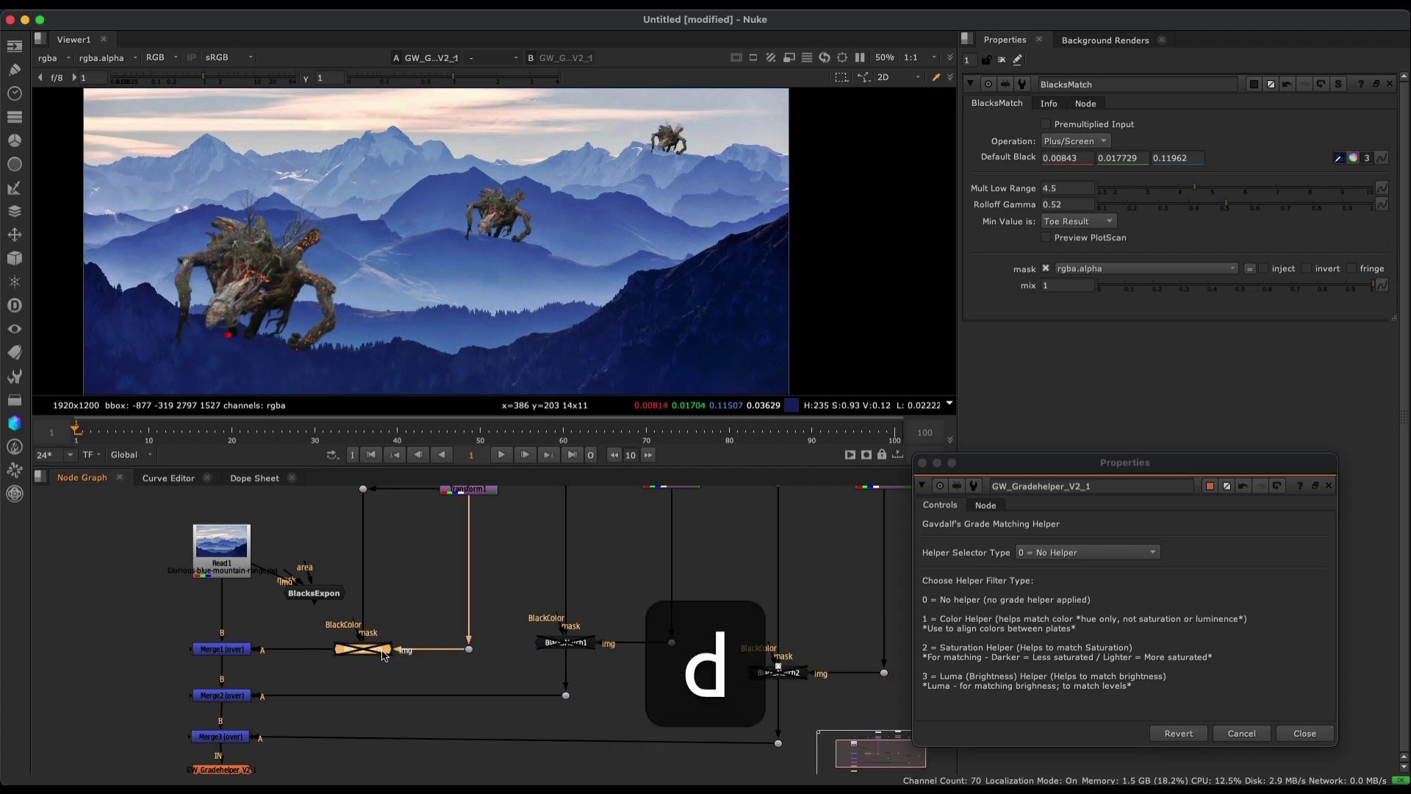
{"action": "key", "text": "d"}
{"action": "left_click", "coordinate": [565, 645]}
{"action": "key", "text": "d"}
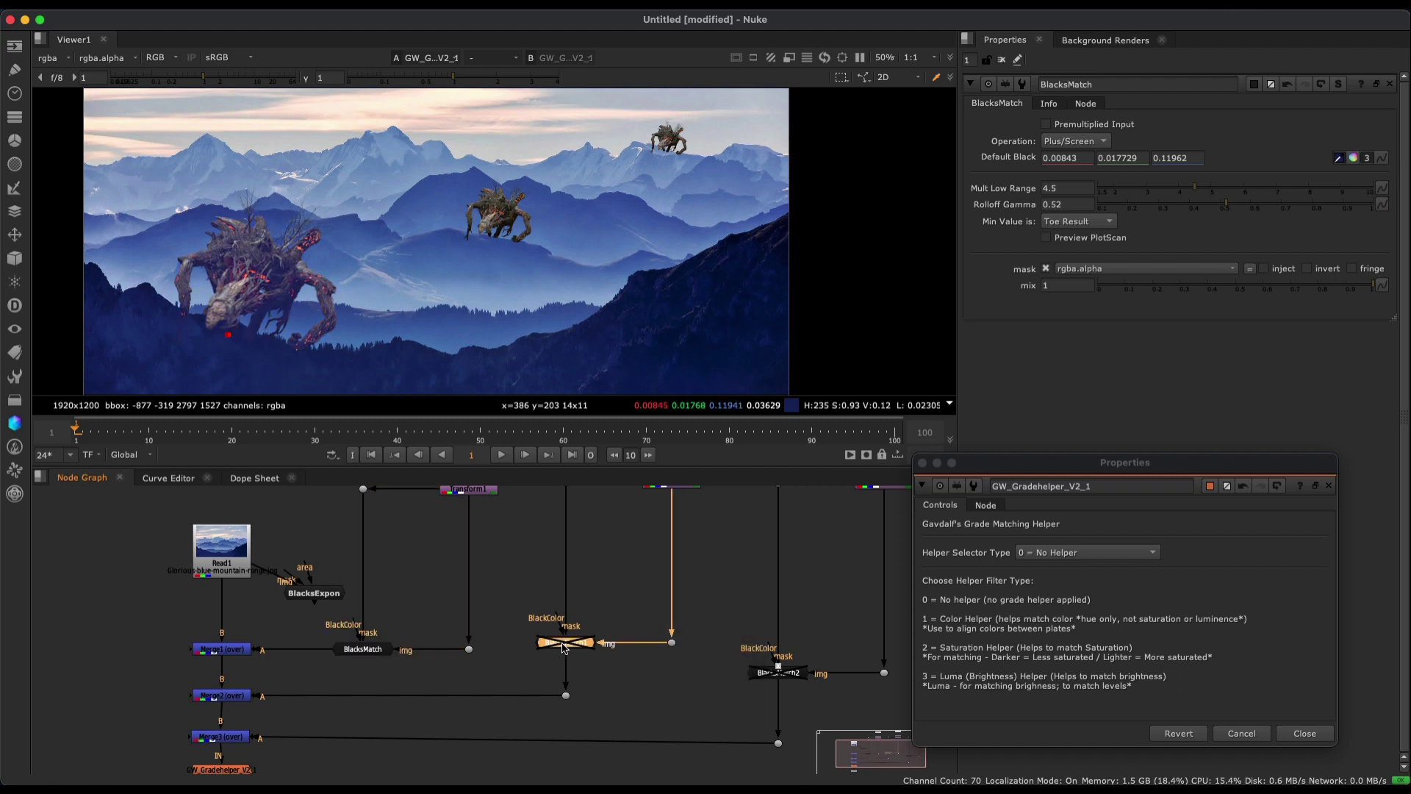
{"action": "left_click", "coordinate": [776, 672]}
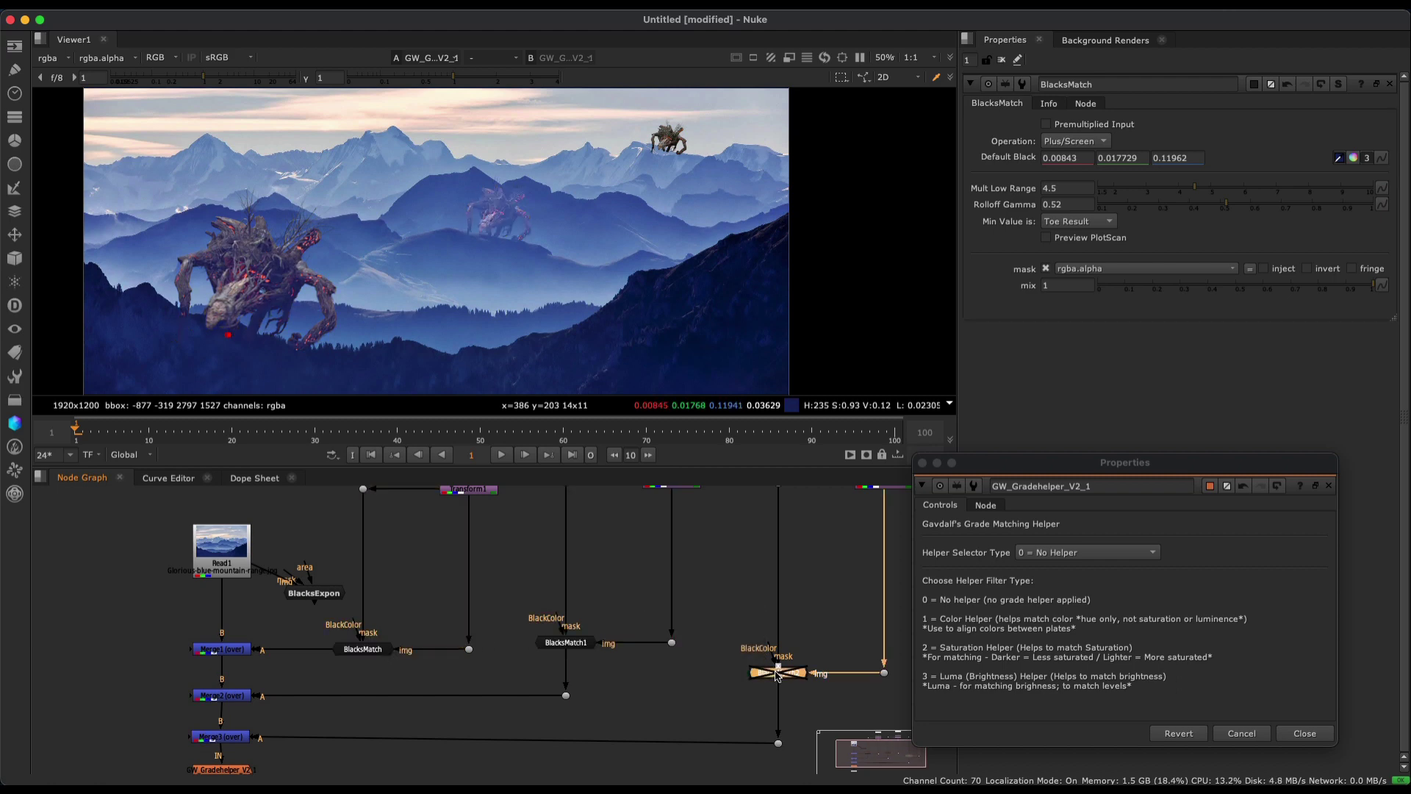
{"action": "key", "text": "d"}
{"action": "scroll", "coordinate": [362, 604], "scroll_direction": "up", "scroll_amount": 3}
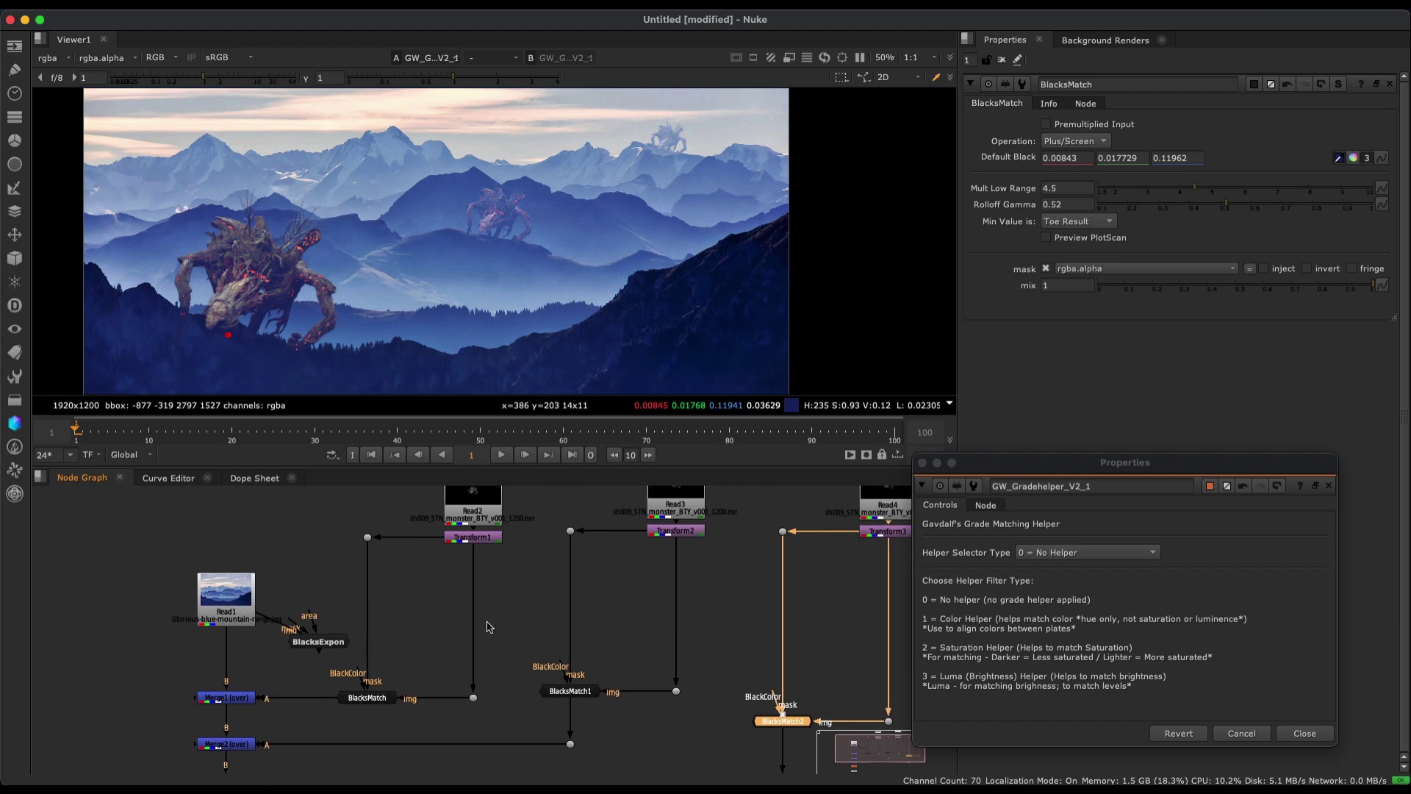
Preview through the colour helper and insert Grade1 below Transform1.
{"action": "left_click", "coordinate": [1070, 551]}
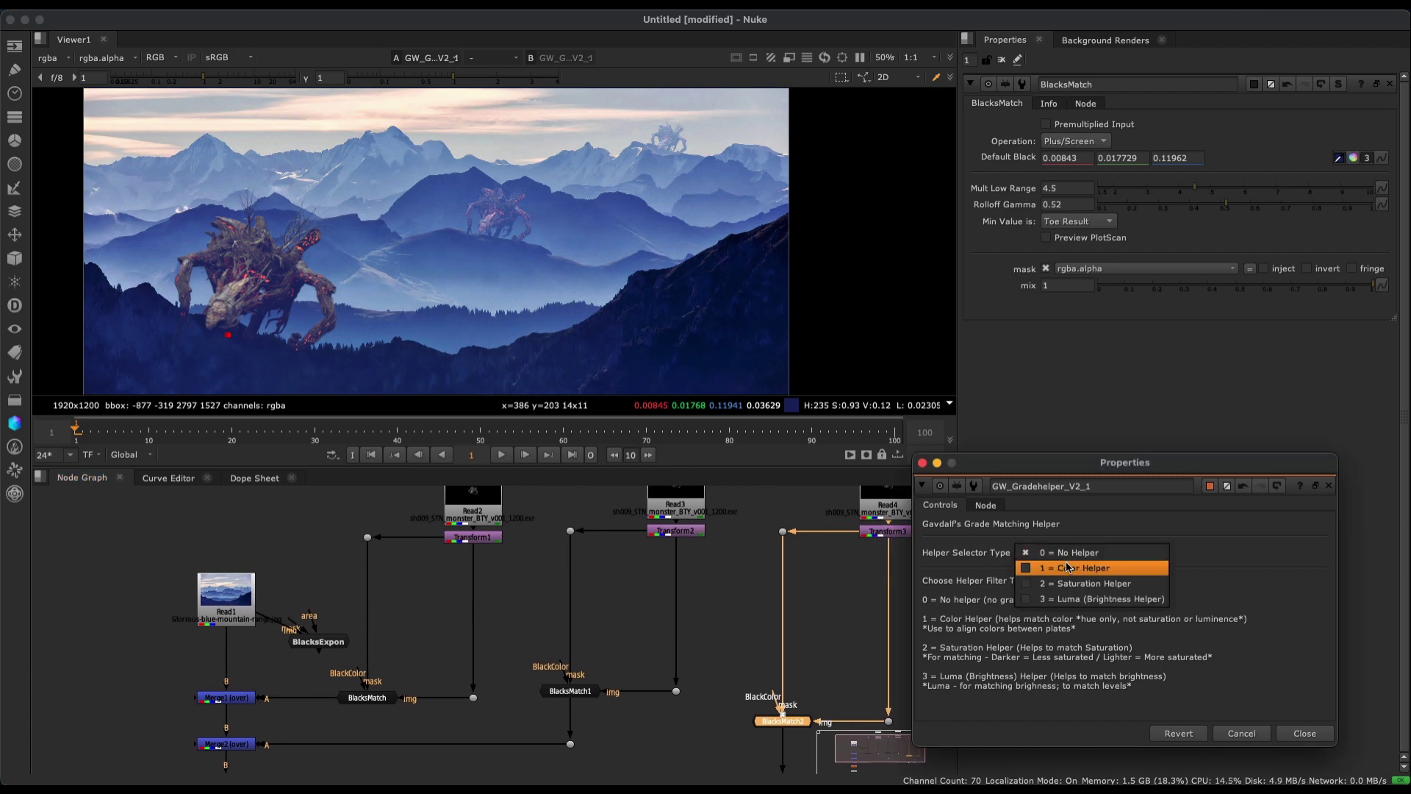
{"action": "left_click", "coordinate": [1069, 567]}
{"action": "scroll", "coordinate": [437, 279], "scroll_direction": "up", "scroll_amount": 5}
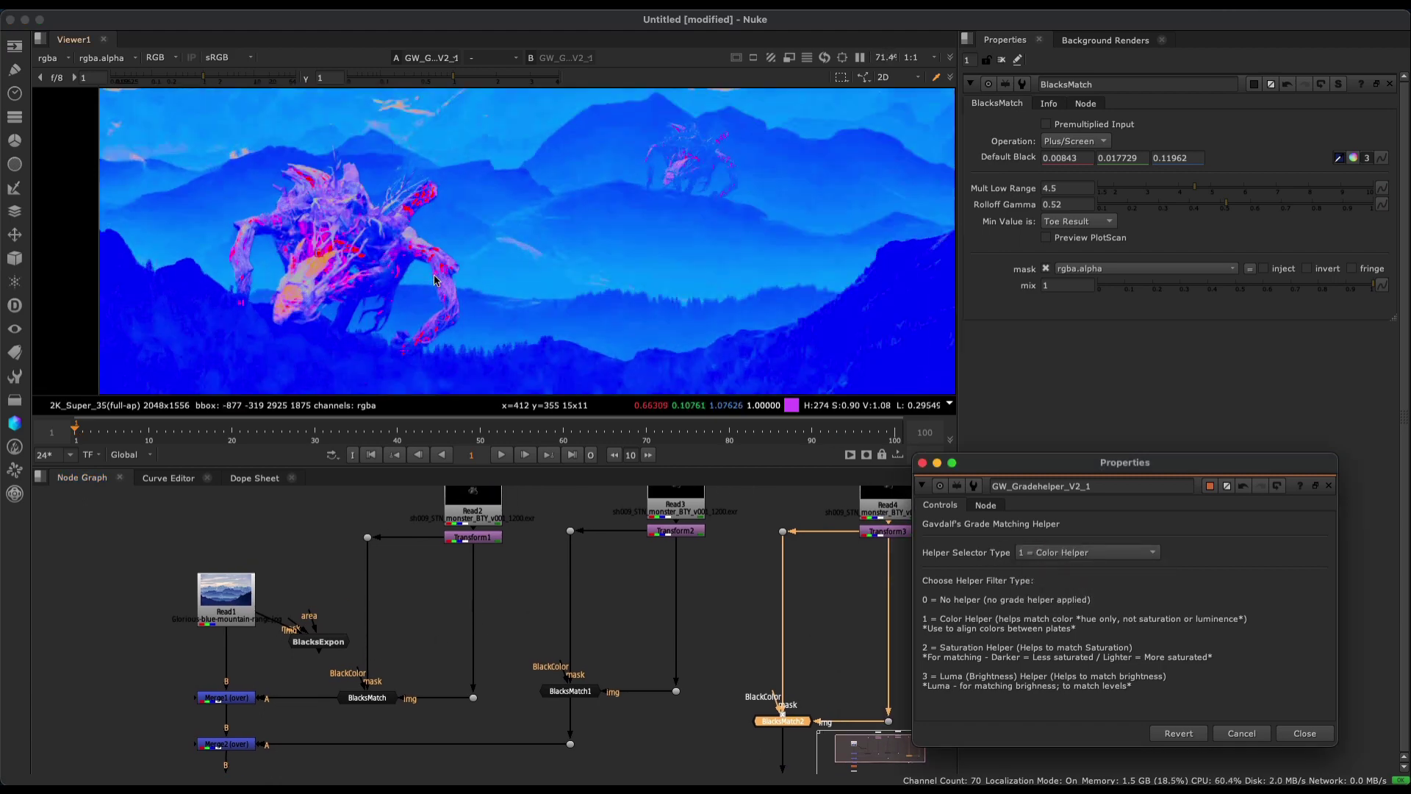
{"action": "left_click", "coordinate": [487, 569]}
{"action": "key", "text": "g"}
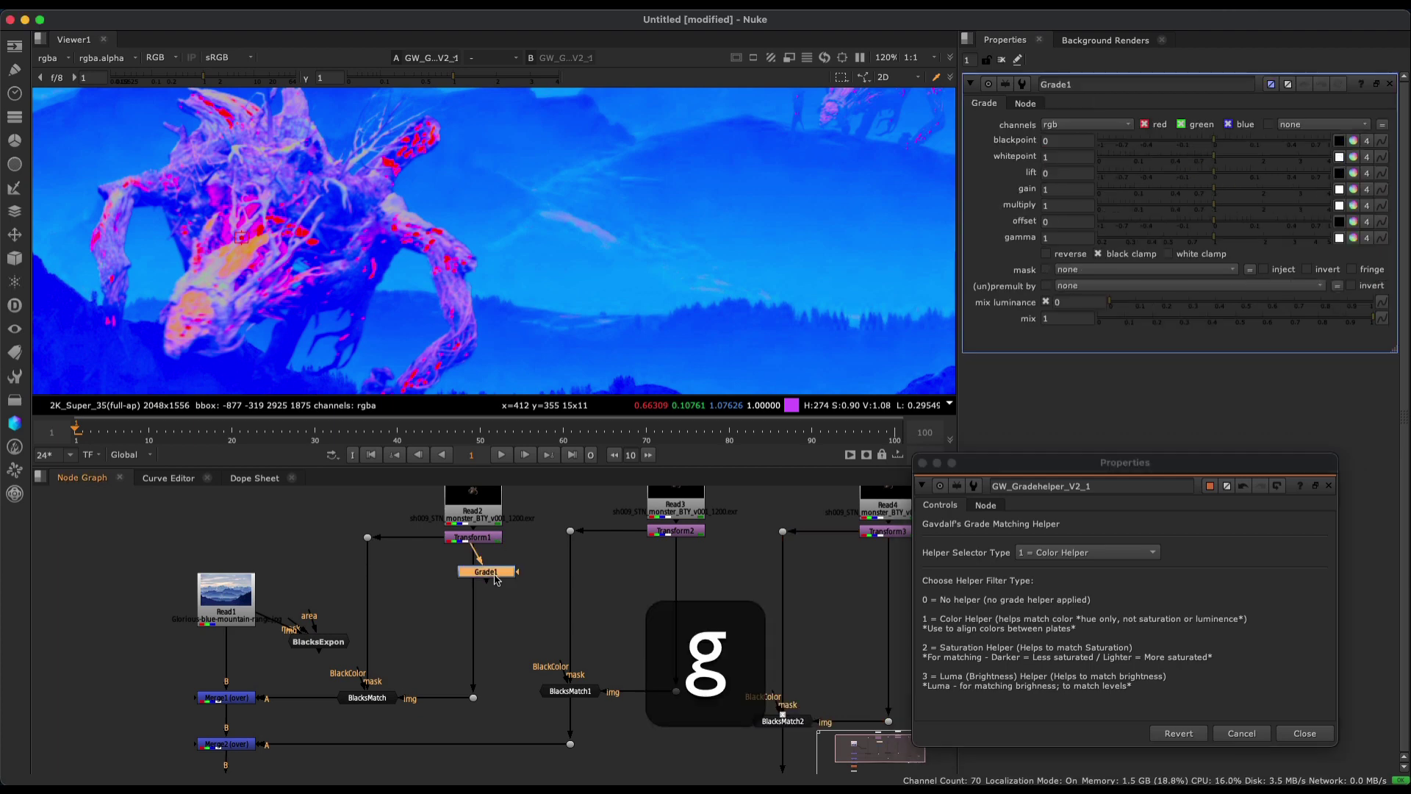
{"action": "left_click_drag", "start_coordinate": [492, 572], "coordinate": [480, 572]}
{"action": "left_click", "coordinate": [481, 577]}
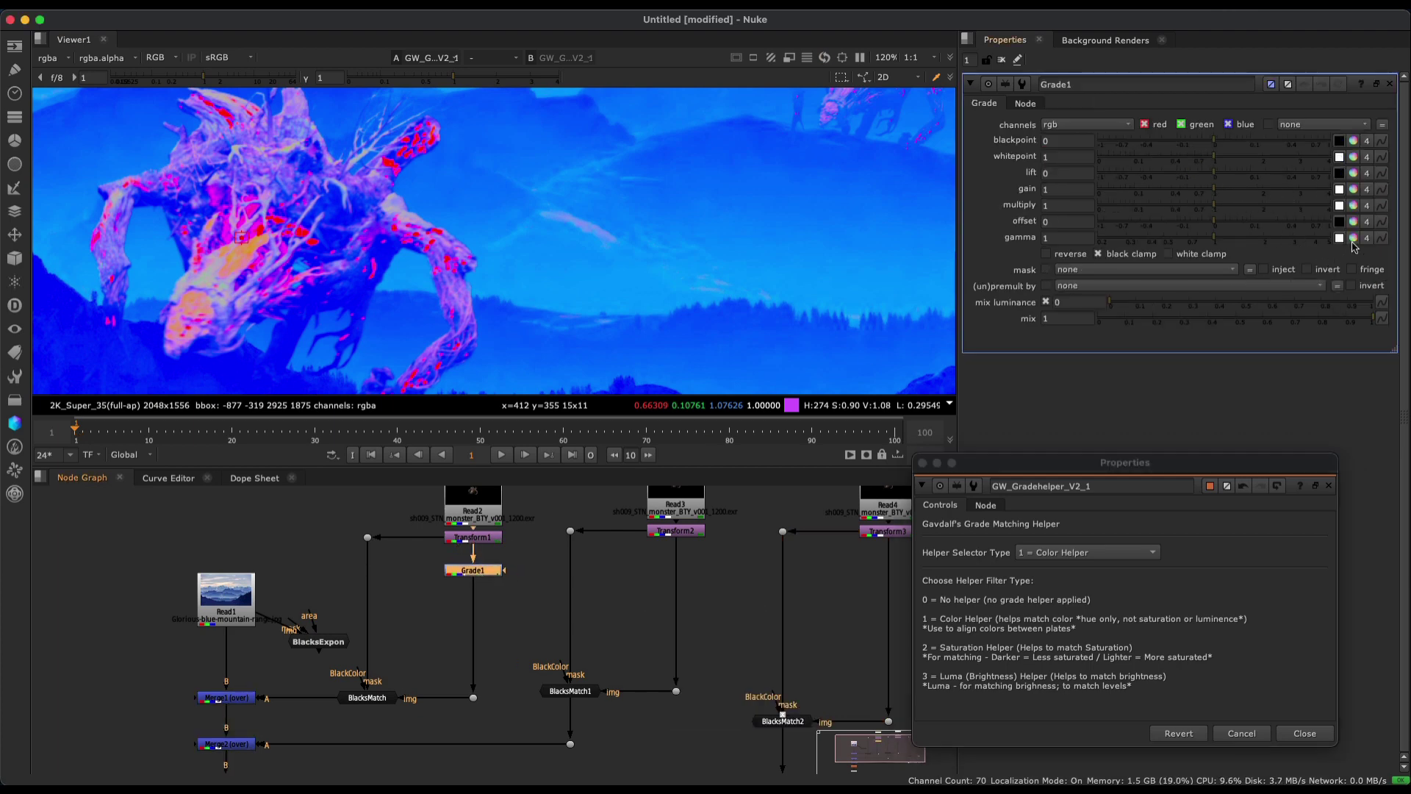
Cool Grade1's gamma to 0.74, 1, 1.26 and set the helper to 0 = No Helper.
{"action": "left_click", "coordinate": [1355, 238], "text": "super"}
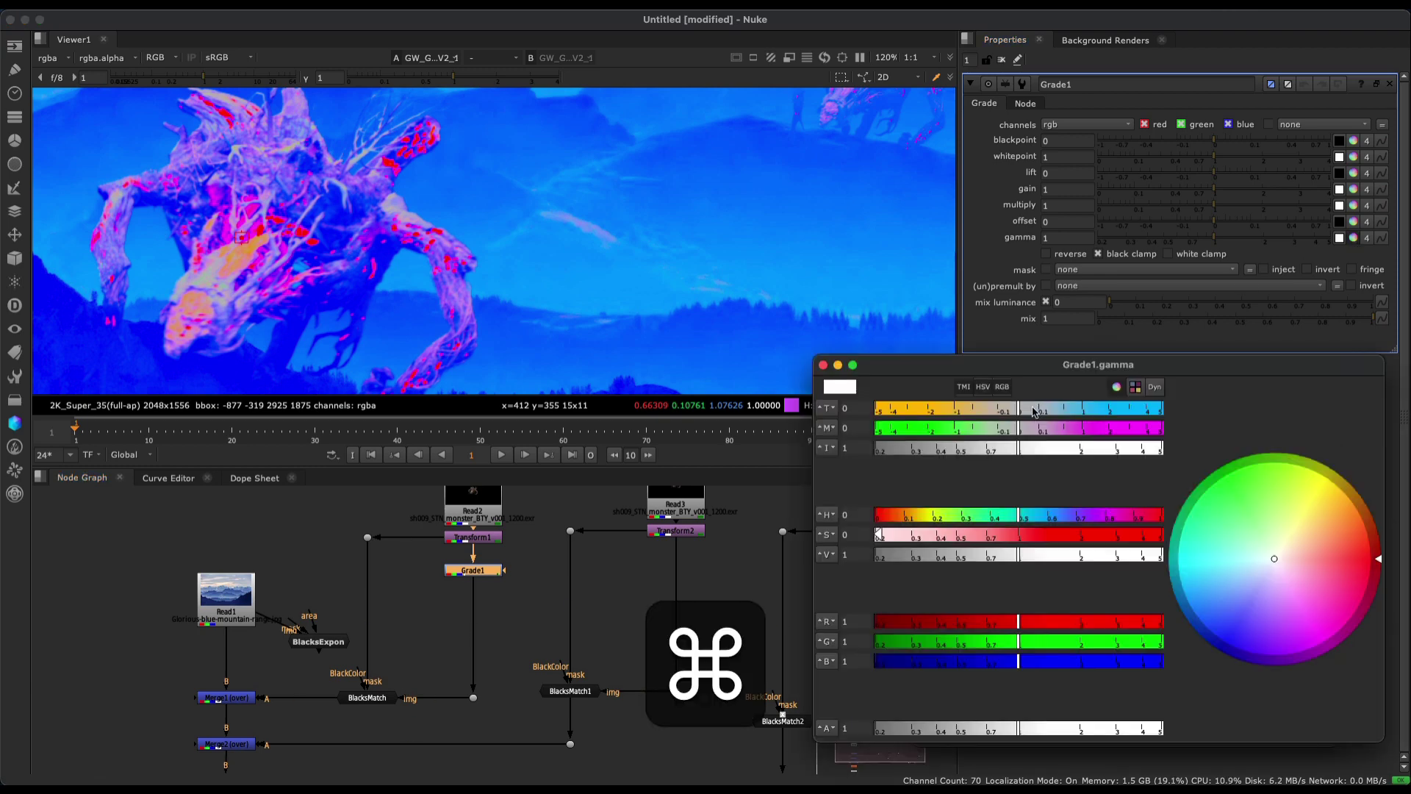
{"action": "left_click_drag", "start_coordinate": [1020, 412], "coordinate": [1064, 418]}
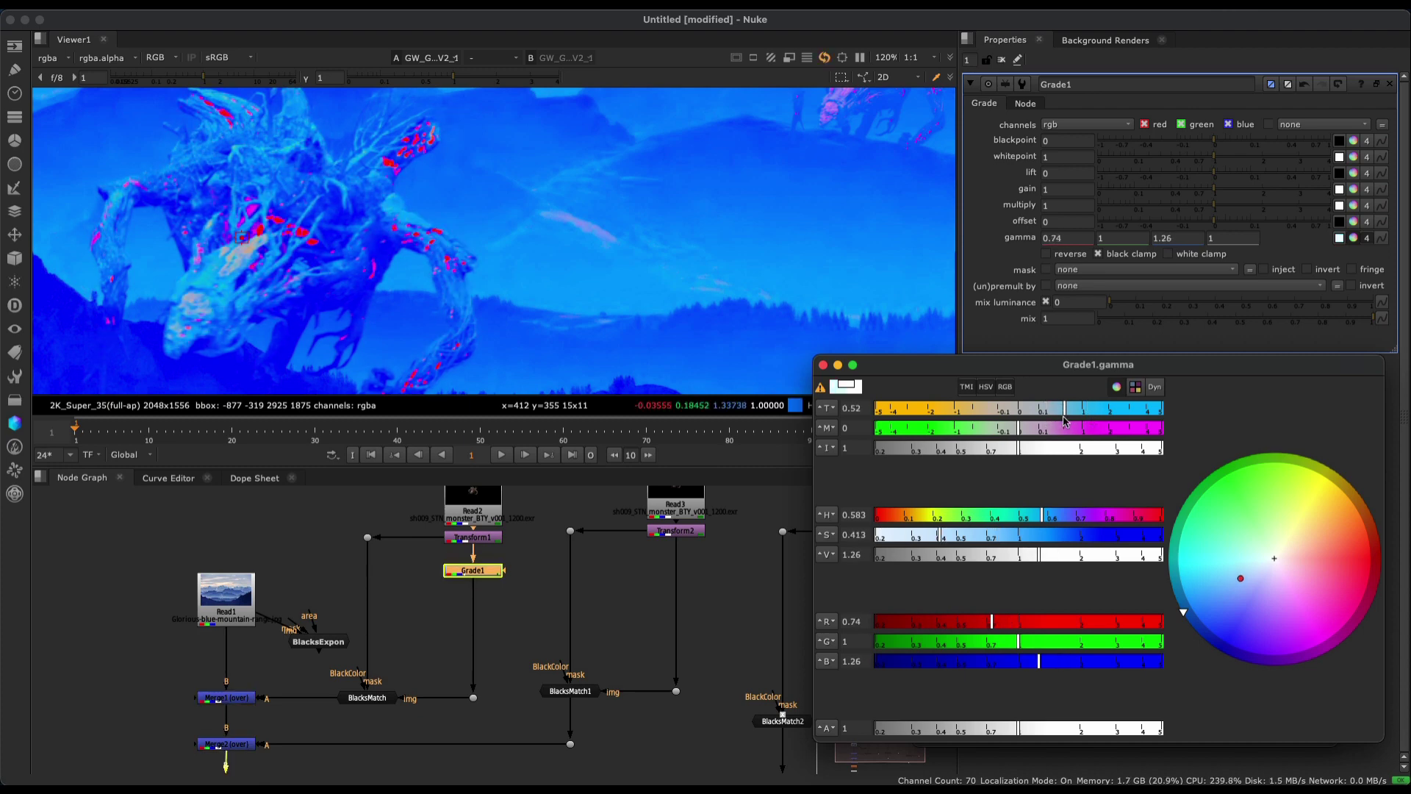
{"action": "middle_click_drag", "start_coordinate": [639, 260], "coordinate": [582, 256]}
{"action": "scroll", "coordinate": [623, 271], "scroll_direction": "down", "scroll_amount": 3}
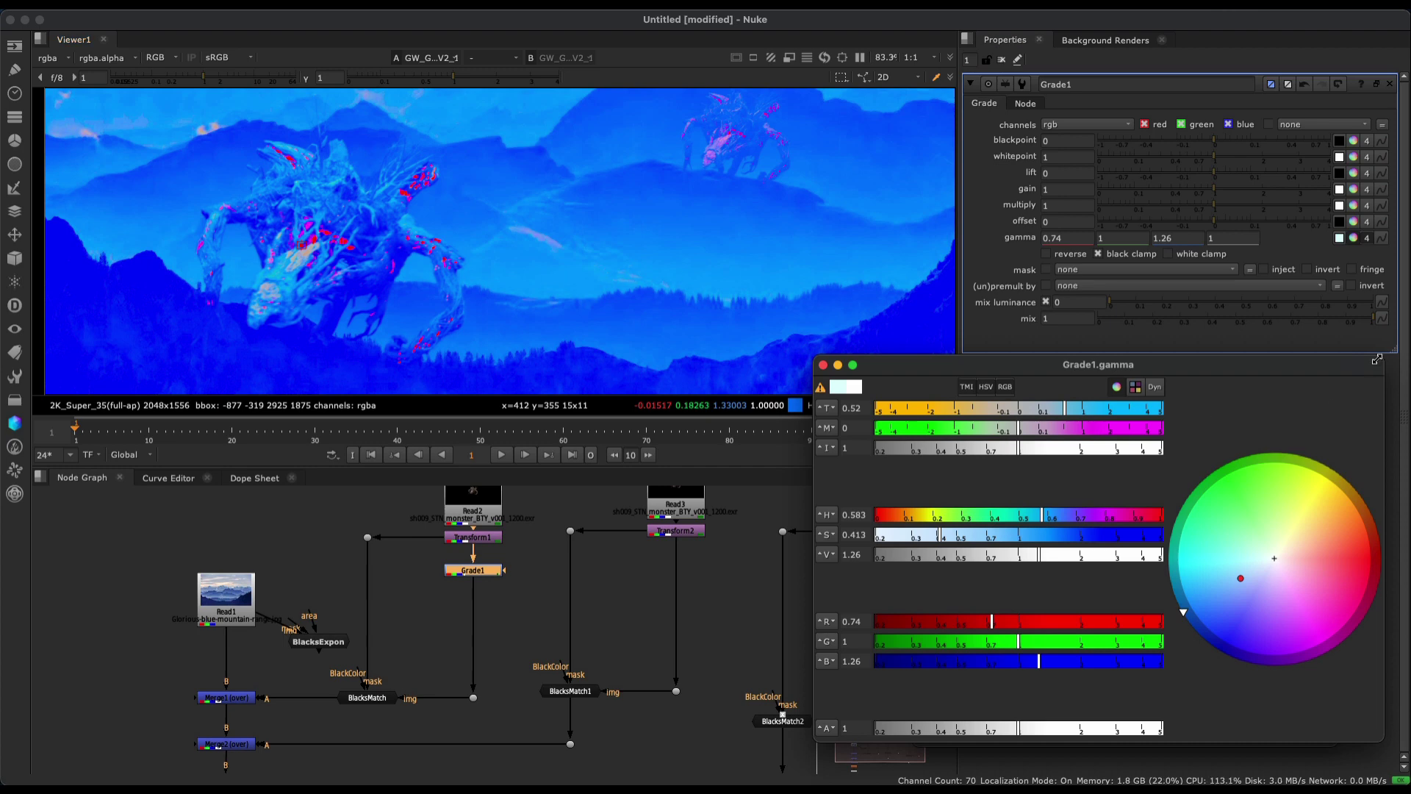
{"action": "left_click", "coordinate": [824, 366]}
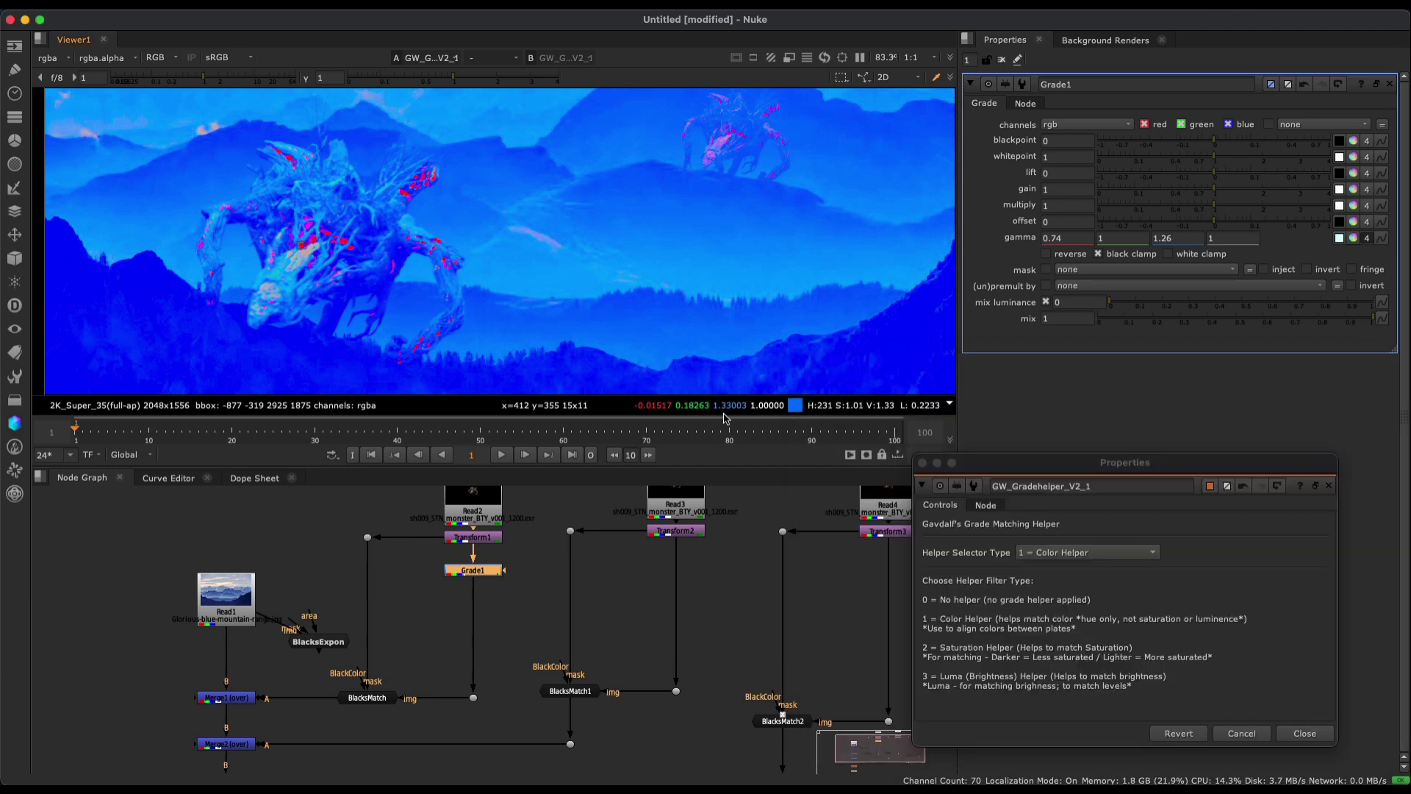
{"action": "left_click", "coordinate": [1077, 552]}
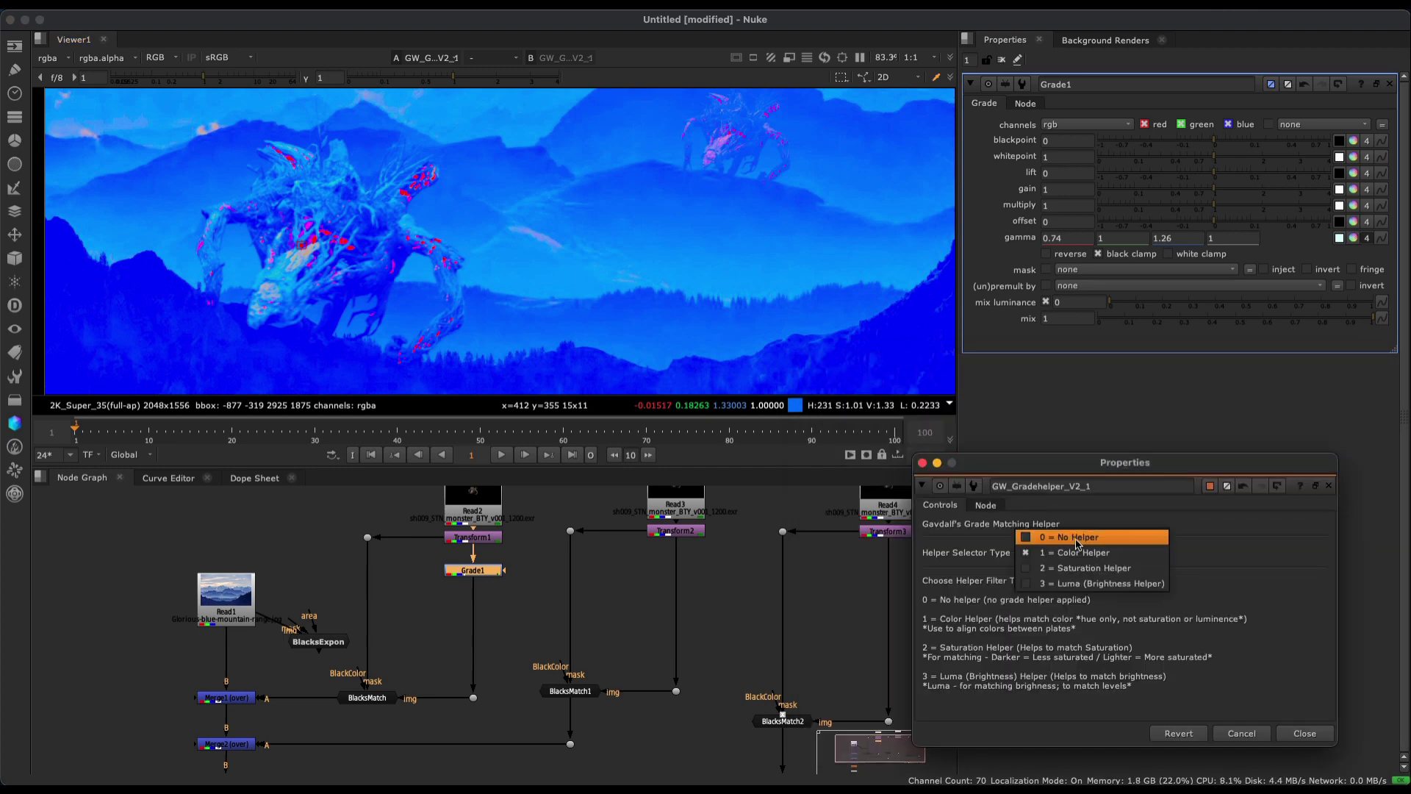
{"action": "left_click", "coordinate": [1079, 537]}
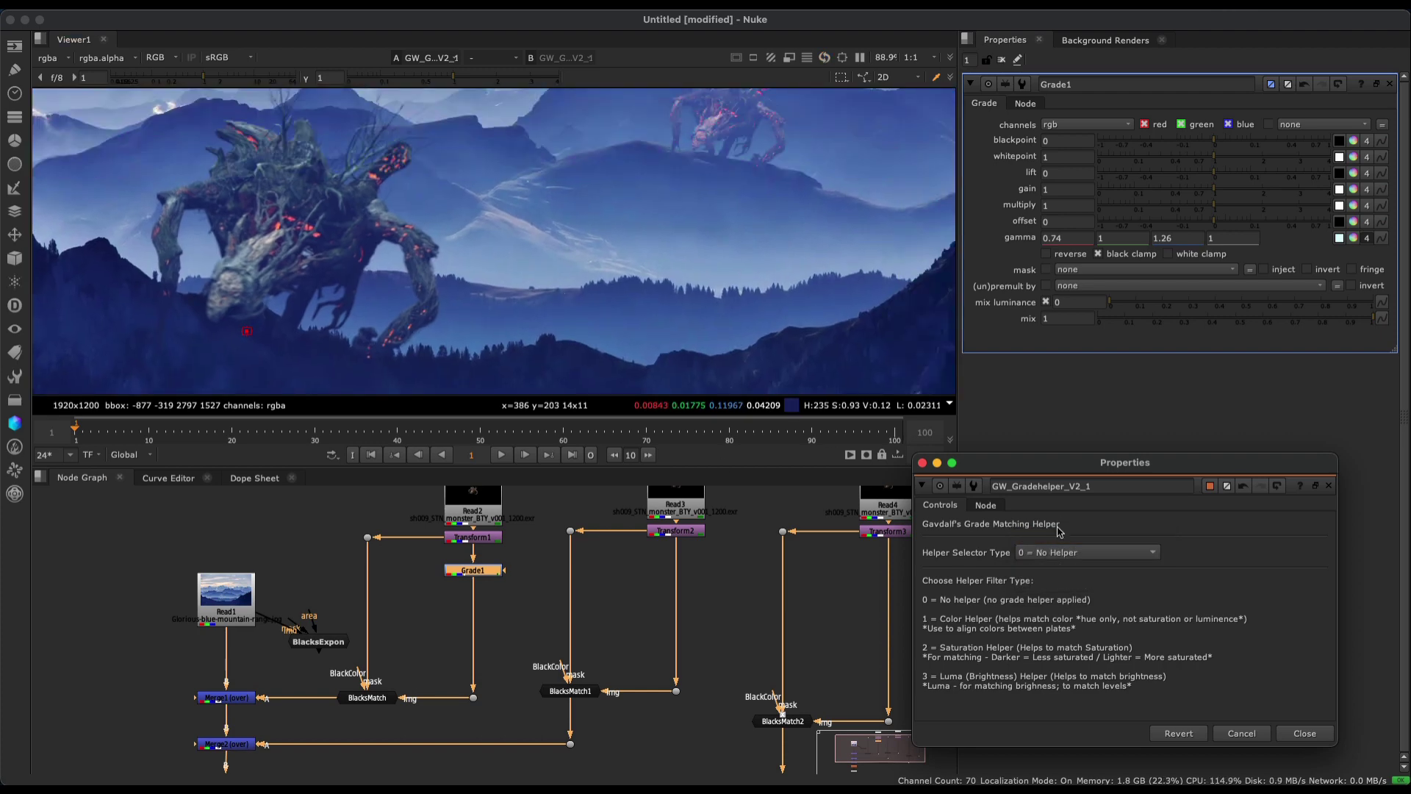
Switch the grade helper to 2 = Saturation Helper.
{"action": "left_click", "coordinate": [1081, 552]}
{"action": "left_click", "coordinate": [1074, 586]}
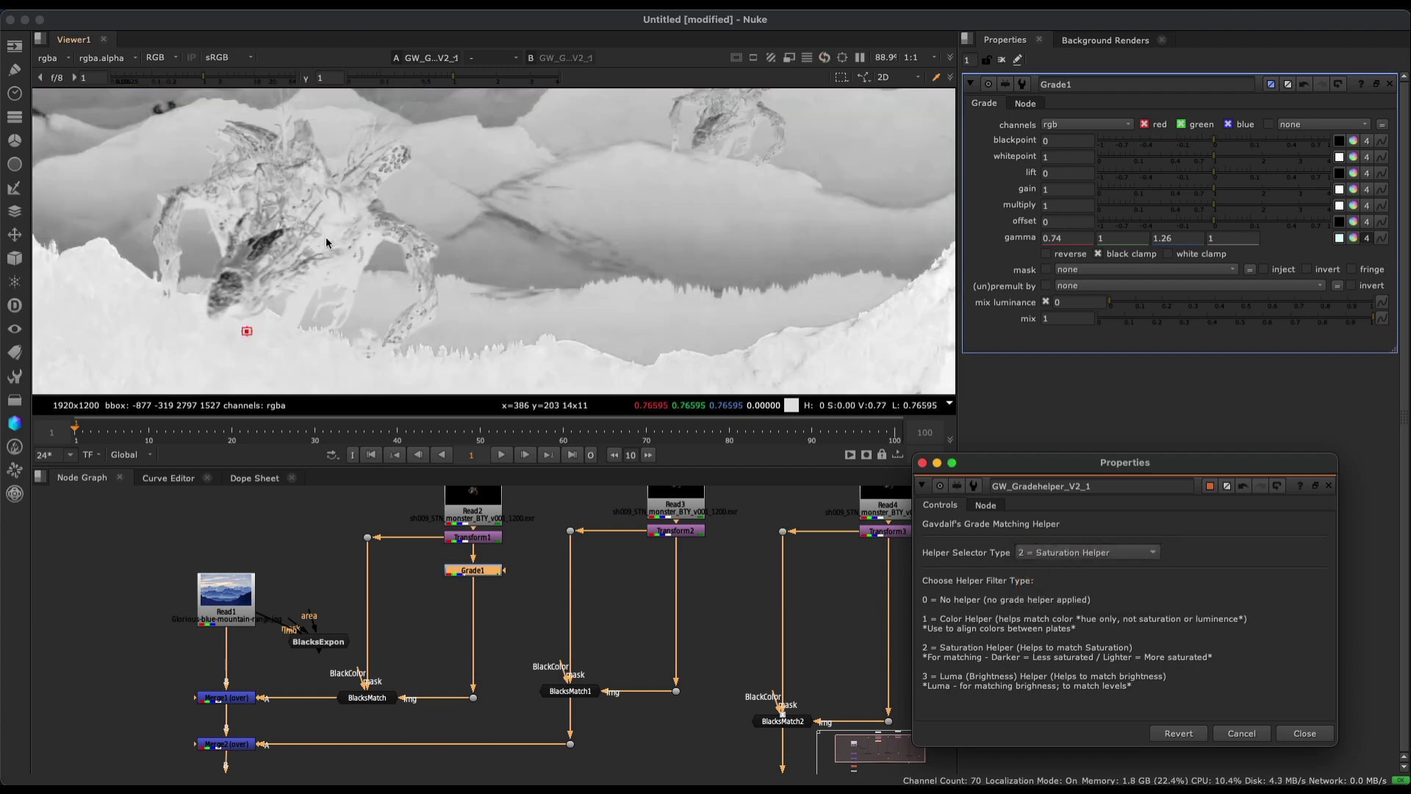
{"action": "middle_click_drag", "start_coordinate": [411, 234], "coordinate": [396, 228]}
{"action": "scroll", "coordinate": [363, 249], "scroll_direction": "up", "scroll_amount": 1}
{"action": "scroll", "coordinate": [364, 248], "scroll_direction": "down", "scroll_amount": 5}
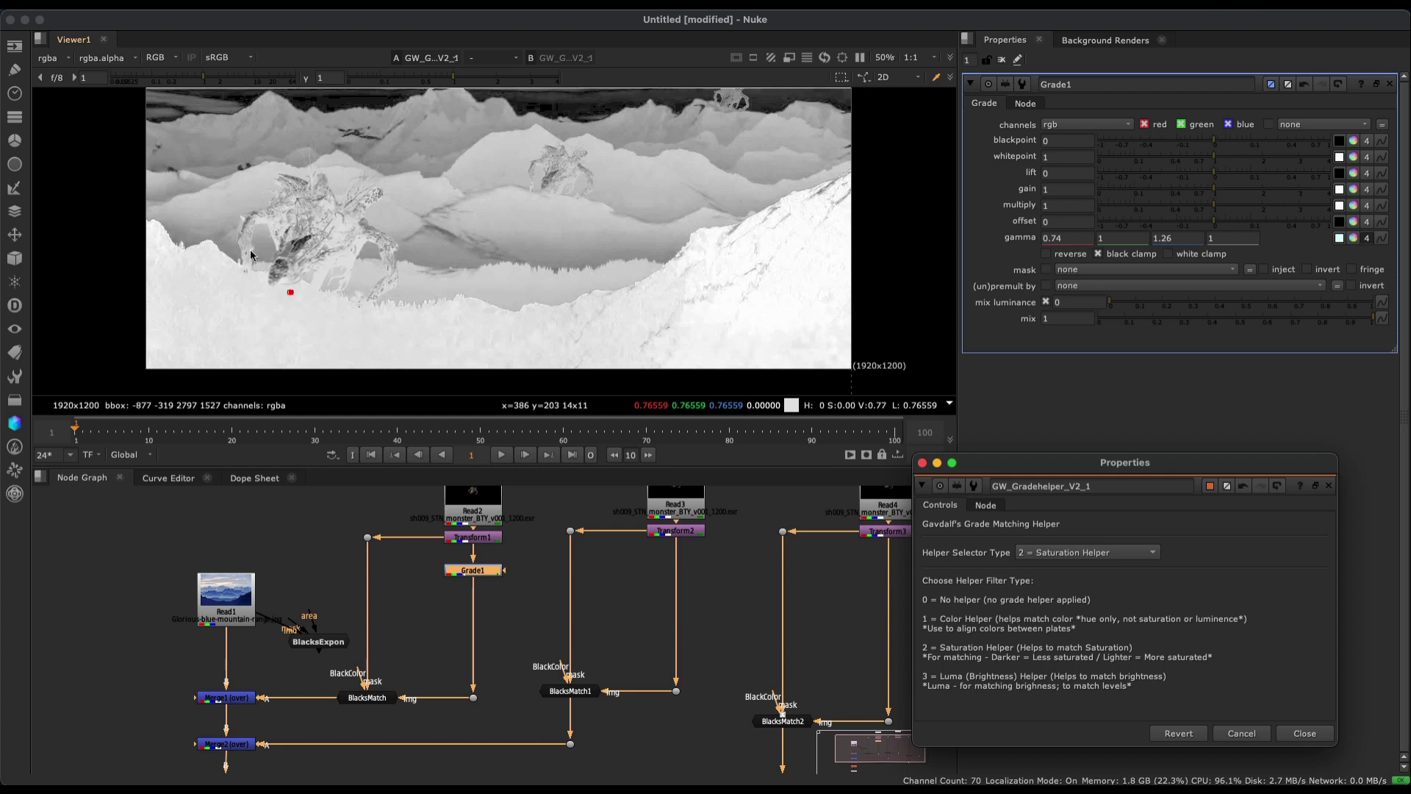
{"action": "scroll", "coordinate": [470, 547], "scroll_direction": "up", "scroll_amount": 2}
Add Saturation1 below Grade1 at 1.7, then switch the helper to 3 = Luma.
{"action": "left_click", "coordinate": [478, 592]}
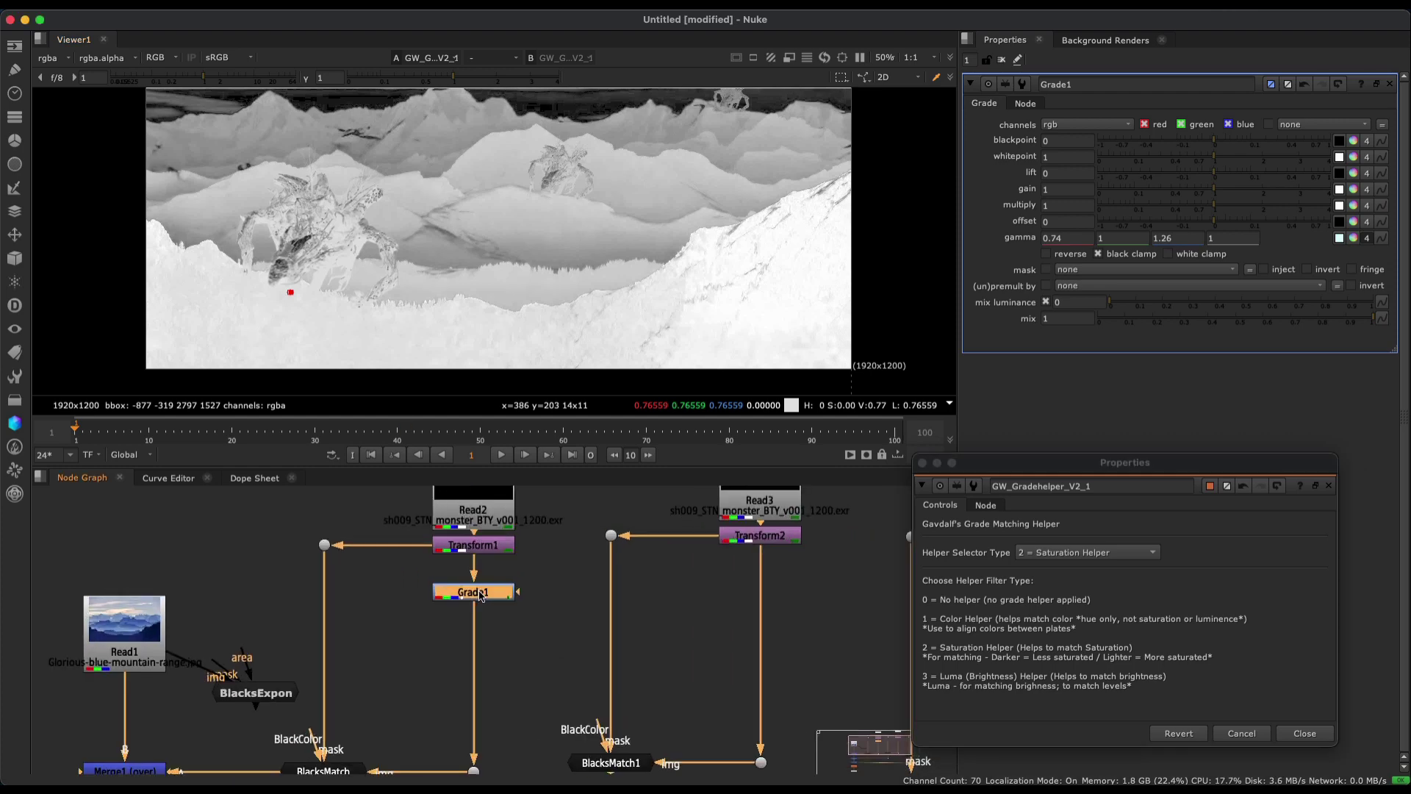
{"action": "key", "text": "Tab"}
{"action": "type", "text": "s"}
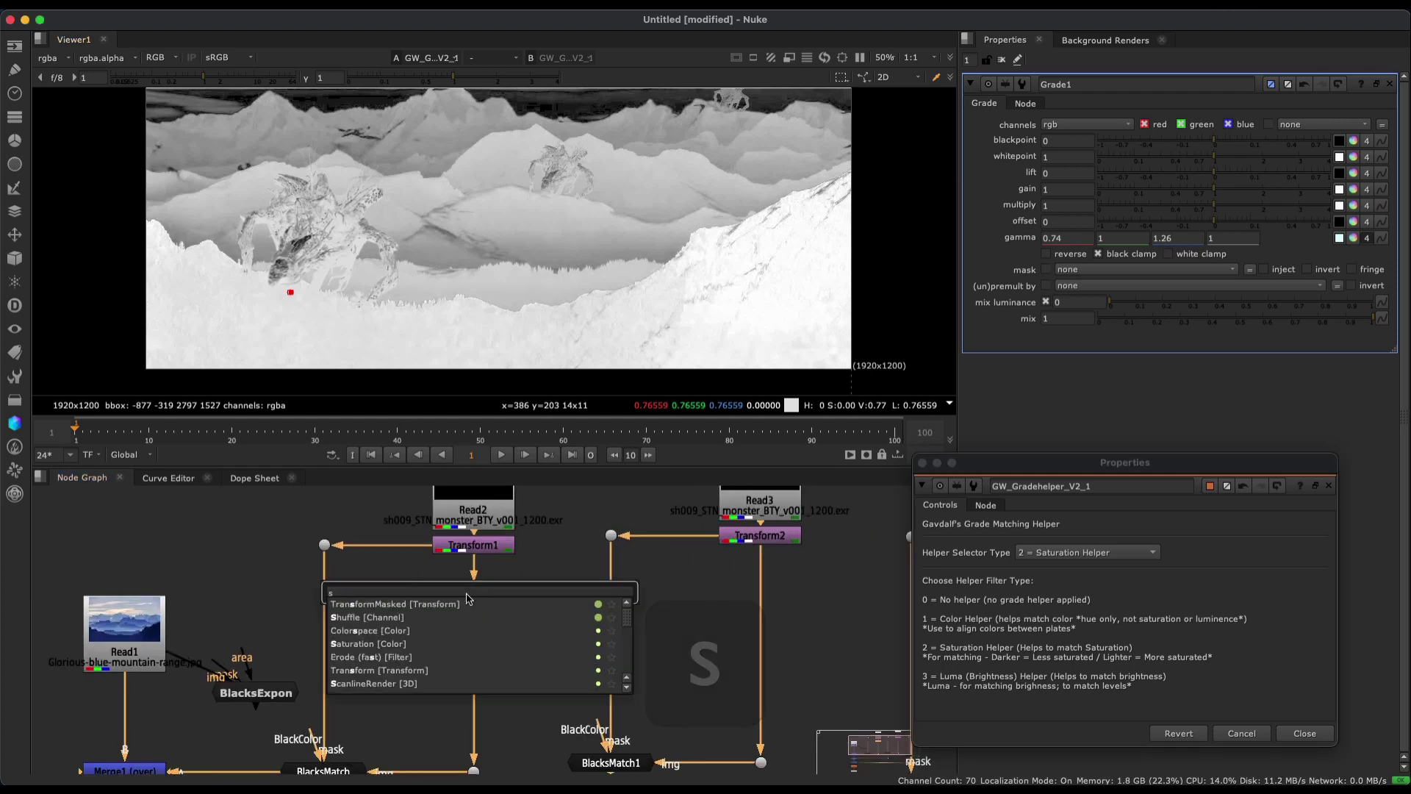
{"action": "type", "text": "atu"}
{"action": "left_click", "coordinate": [389, 607]}
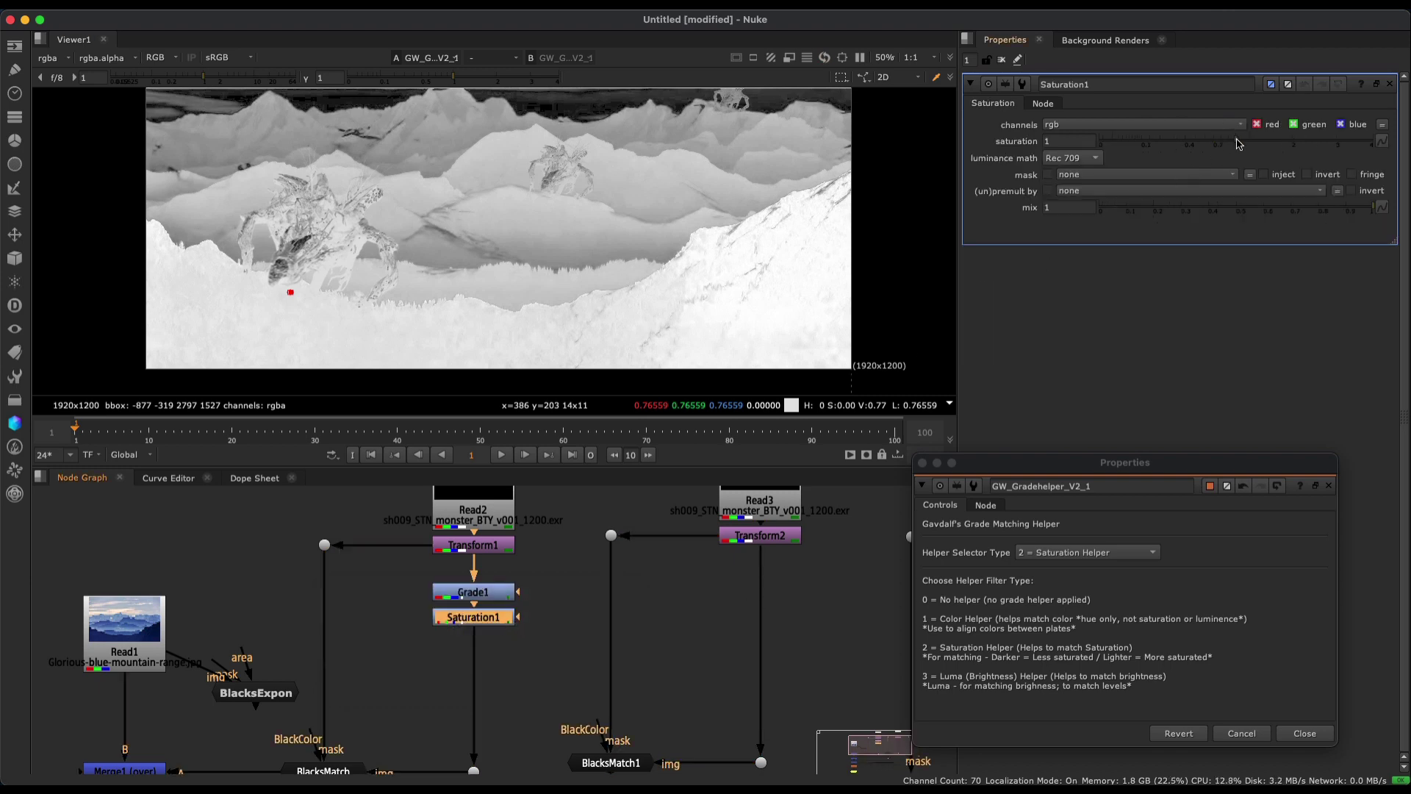
{"action": "left_click_drag", "start_coordinate": [1239, 144], "coordinate": [1279, 151]}
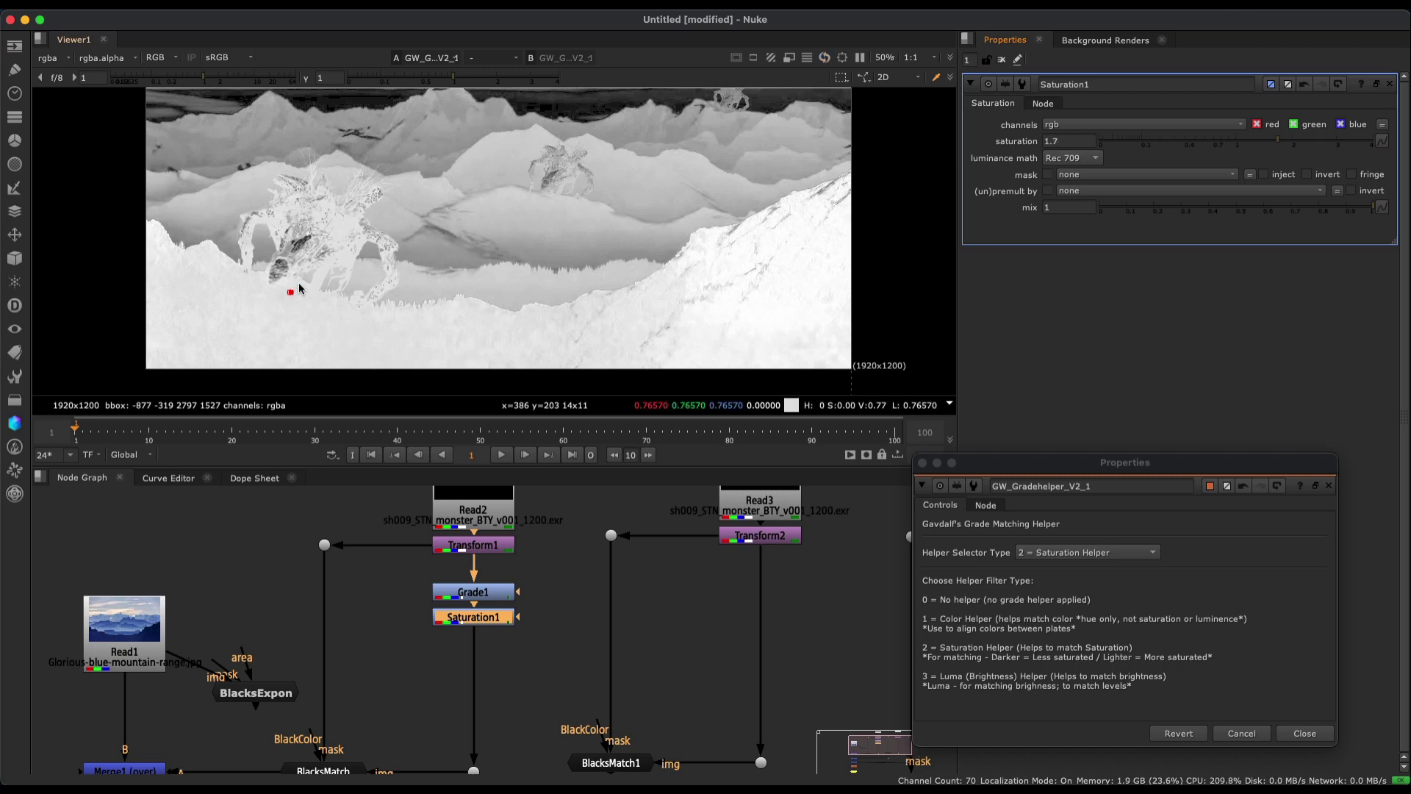
{"action": "scroll", "coordinate": [306, 261], "scroll_direction": "up", "scroll_amount": 5}
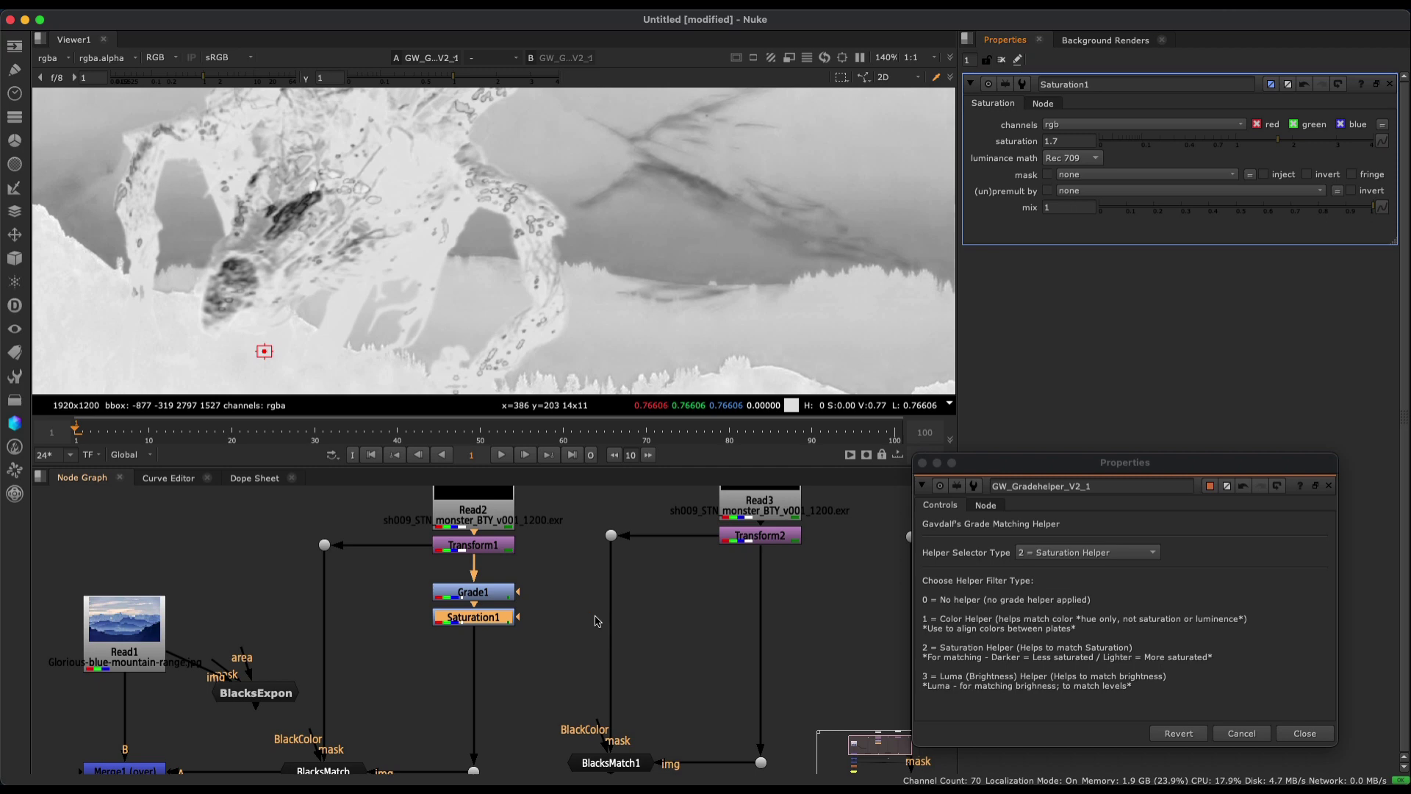
{"action": "left_click", "coordinate": [1028, 553]}
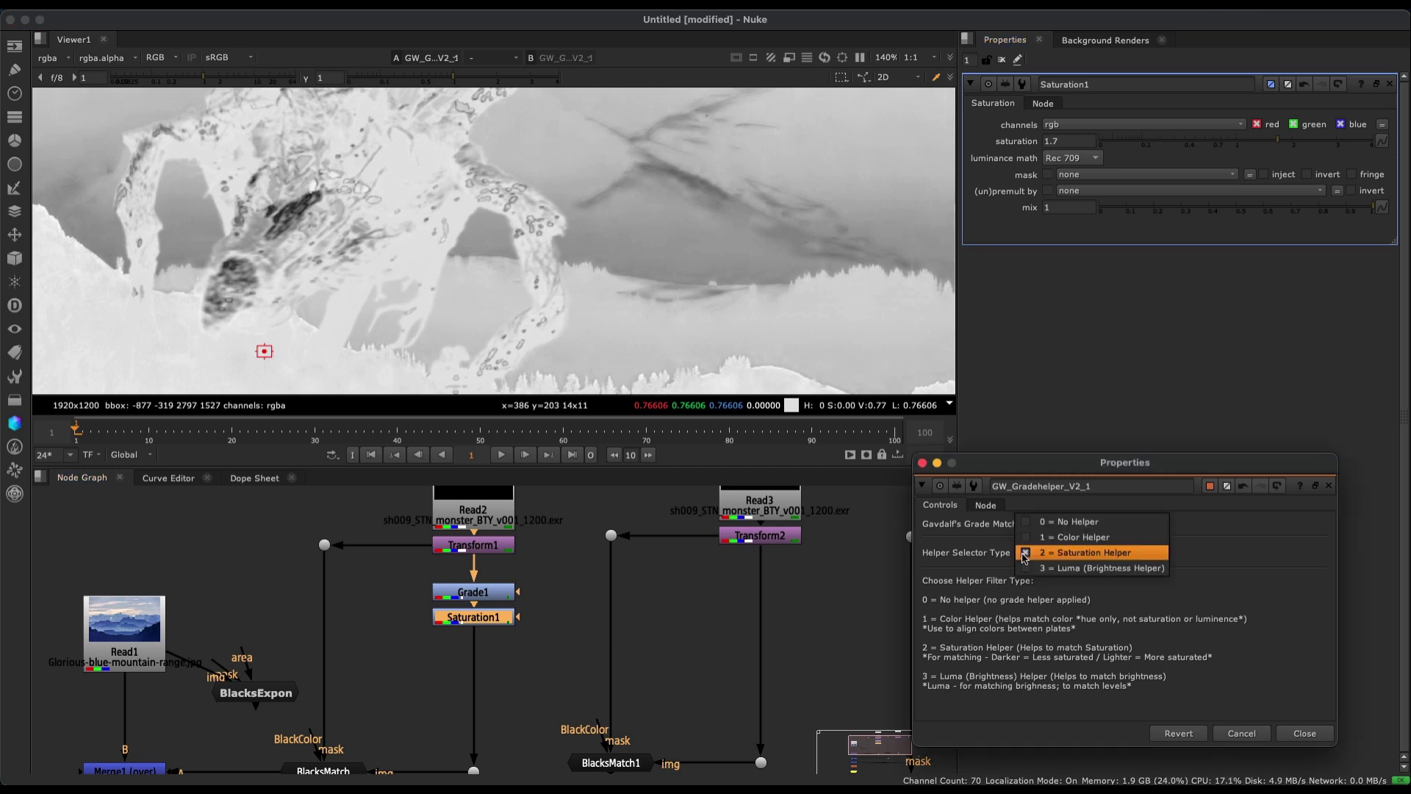
{"action": "left_click", "coordinate": [1068, 568]}
Add Grade2 below Saturation1 with gain 0.05 and gamma 1.78, judged in the luma view.
{"action": "scroll", "coordinate": [457, 283], "scroll_direction": "down", "scroll_amount": 4}
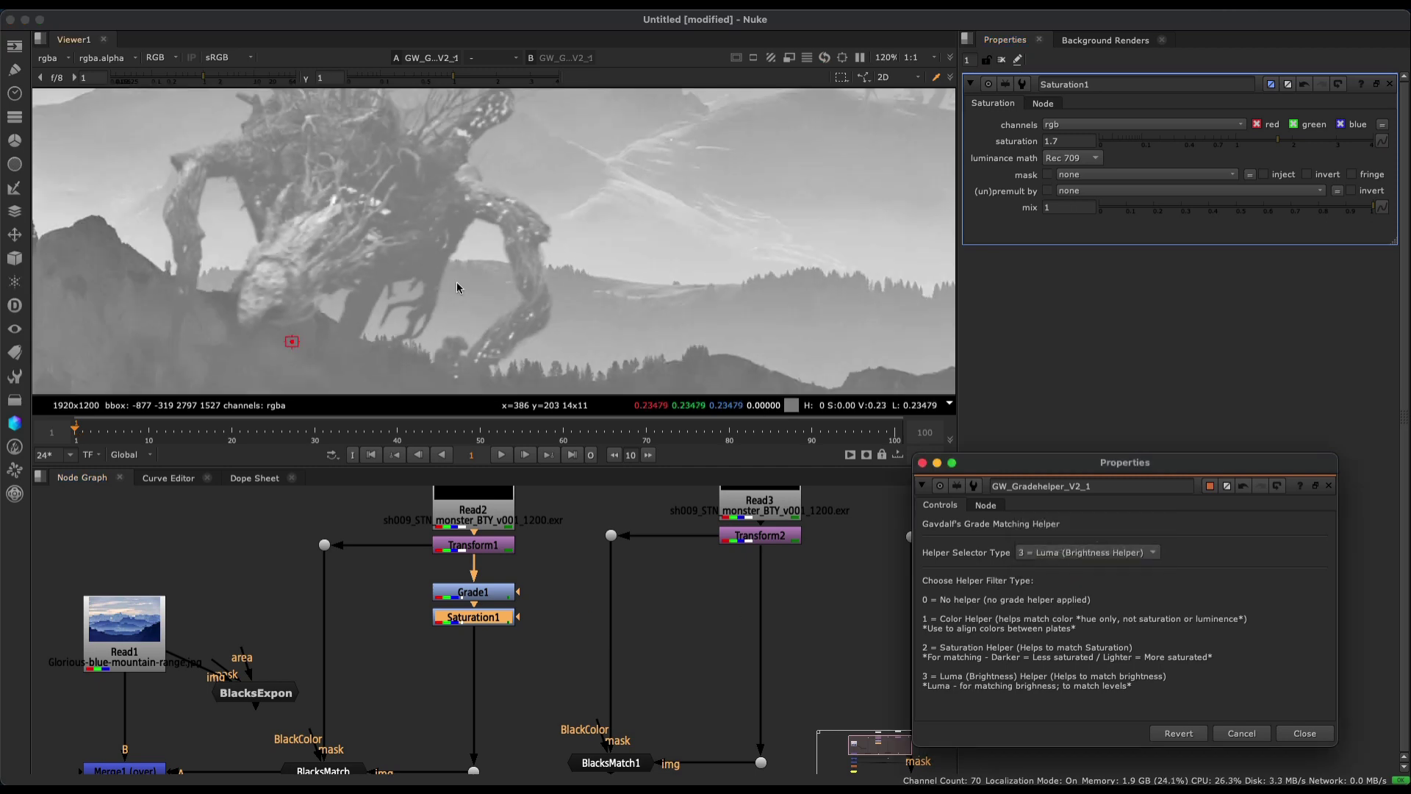
{"action": "left_click", "coordinate": [498, 623]}
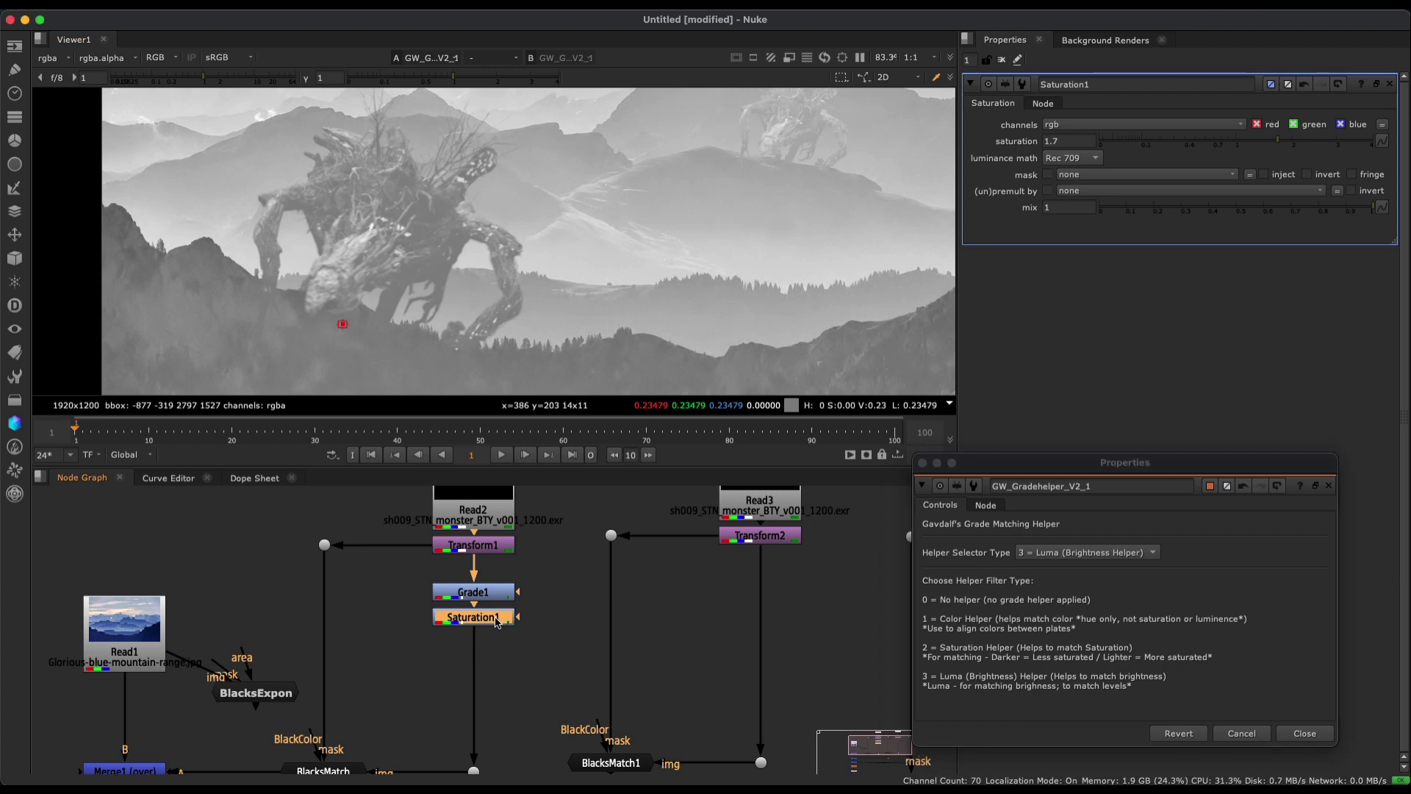
{"action": "key", "text": "g"}
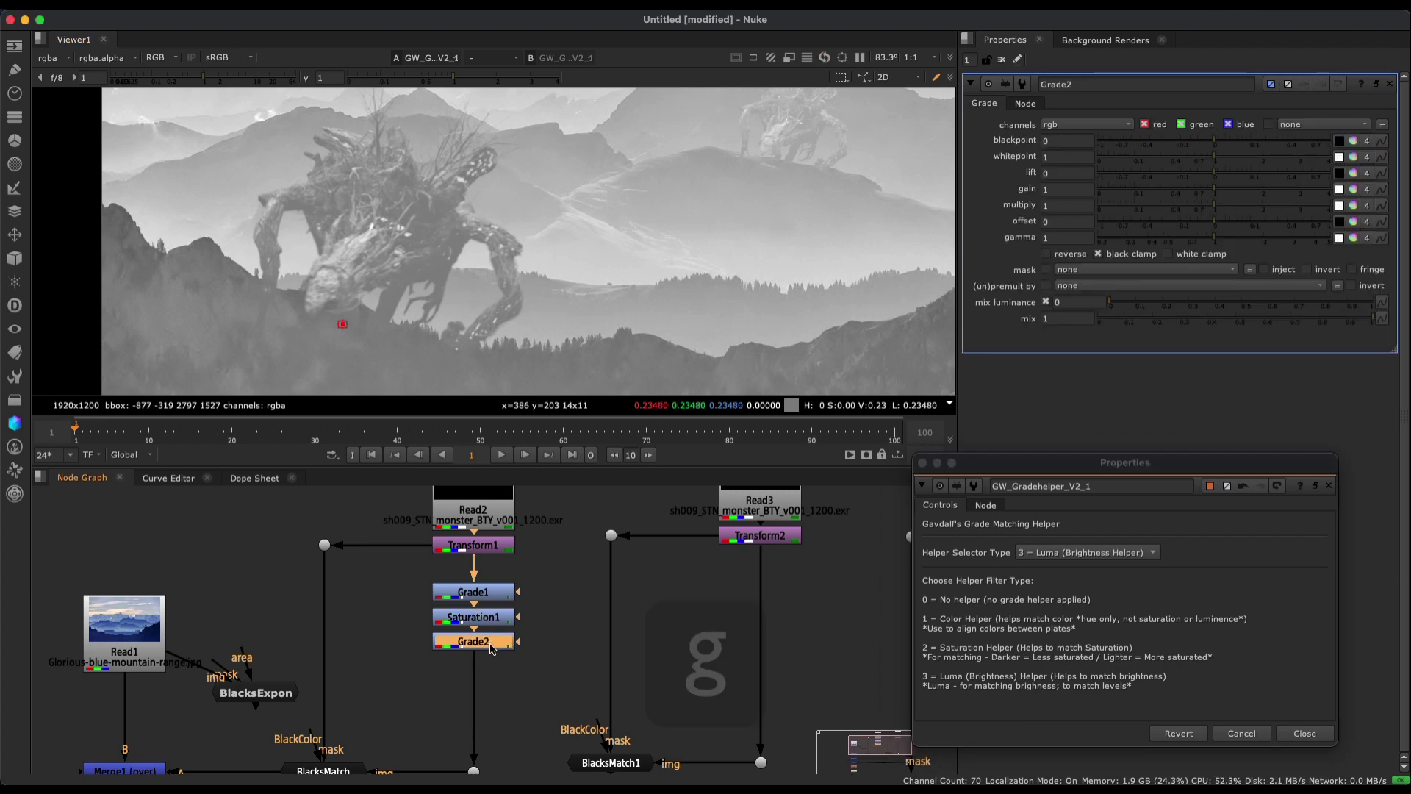
{"action": "left_click_drag", "start_coordinate": [1220, 242], "coordinate": [1247, 249]}
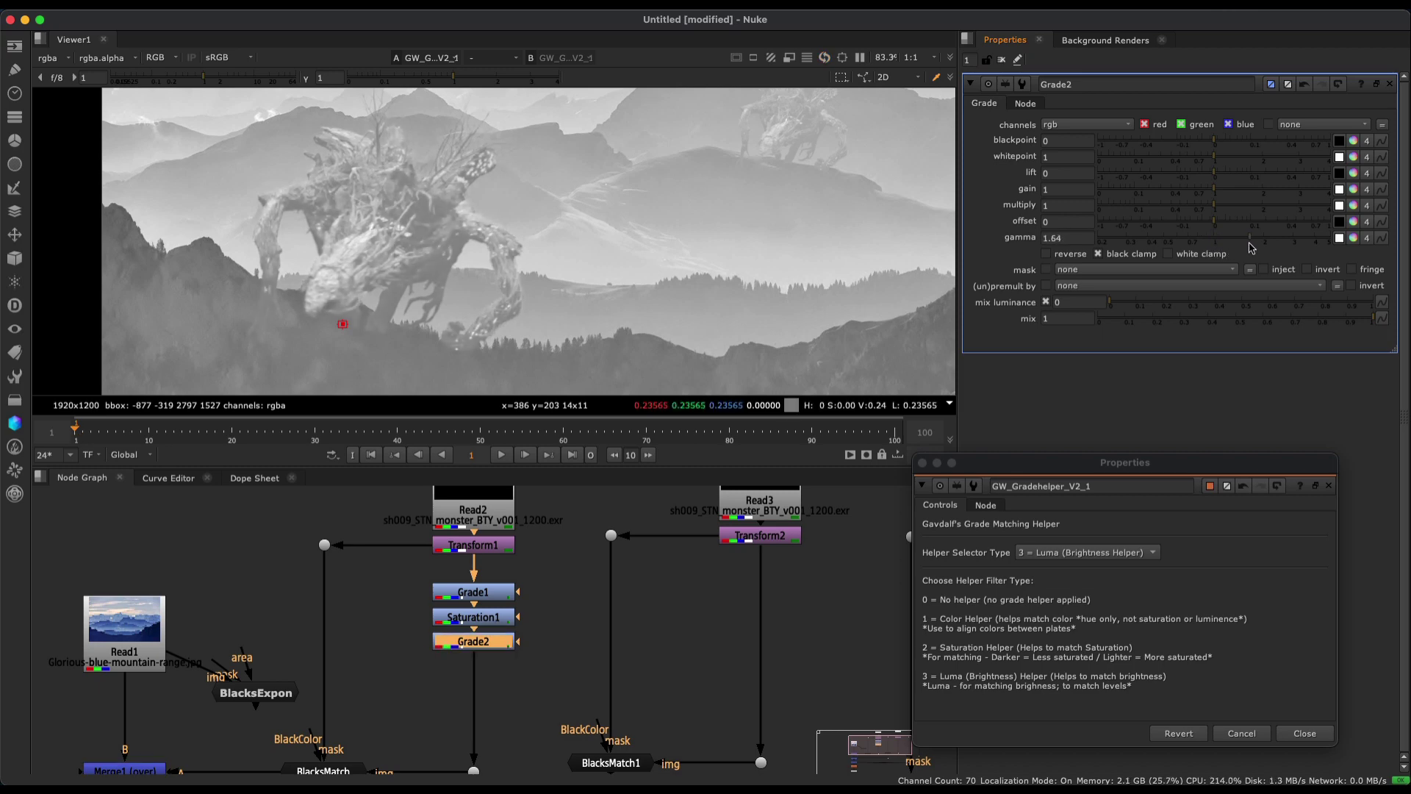
{"action": "left_click_drag", "start_coordinate": [1215, 193], "coordinate": [1135, 203]}
{"action": "middle_click_drag", "start_coordinate": [632, 242], "coordinate": [374, 214]}
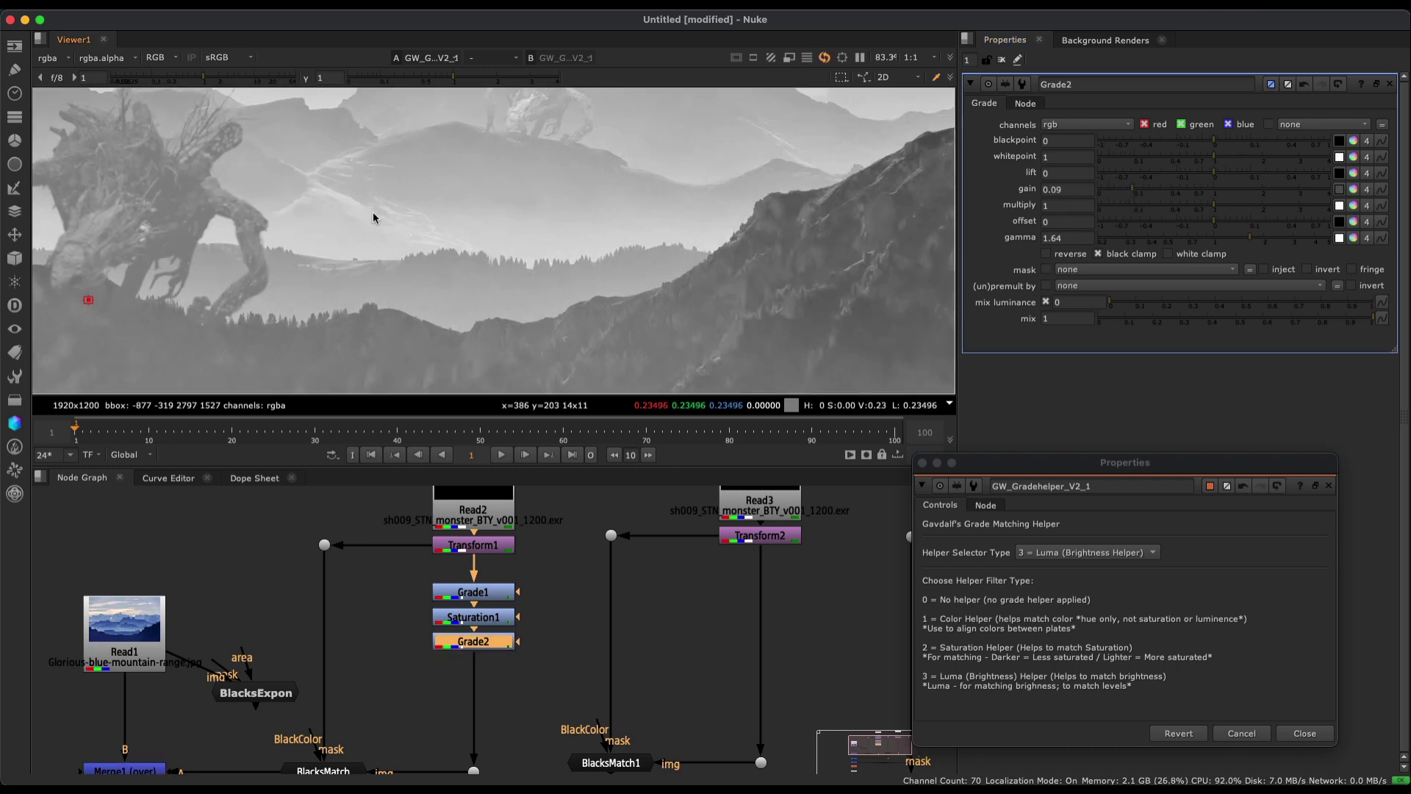
{"action": "middle_click_drag", "start_coordinate": [469, 265], "coordinate": [529, 275]}
{"action": "scroll", "coordinate": [529, 279], "scroll_direction": "down", "scroll_amount": 2}
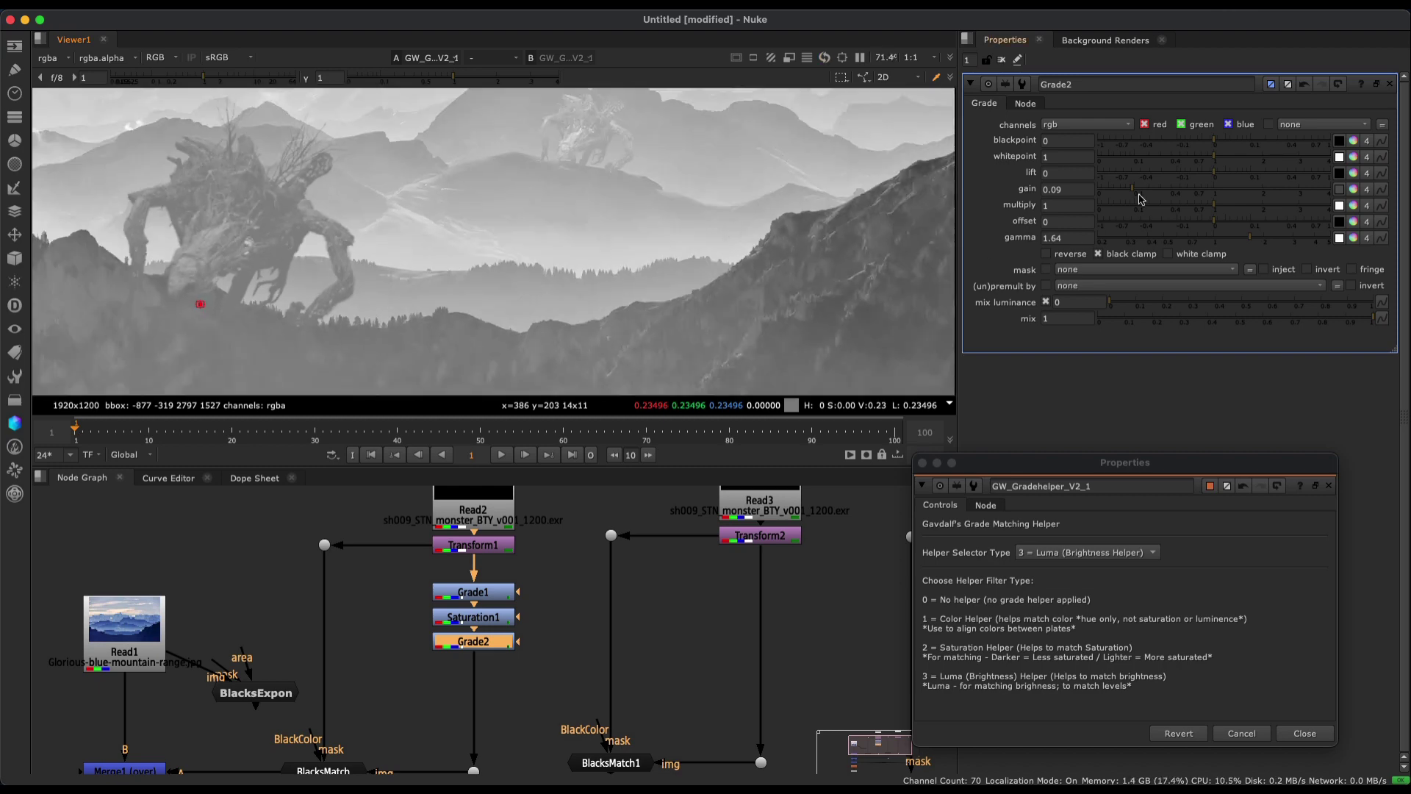
{"action": "mouse_move", "coordinate": [1139, 198]}
{"action": "left_mouse_down"}
{"action": "mouse_move", "coordinate": [1234, 197]}
{"action": "mouse_move", "coordinate": [1125, 203]}
{"action": "left_mouse_up"}
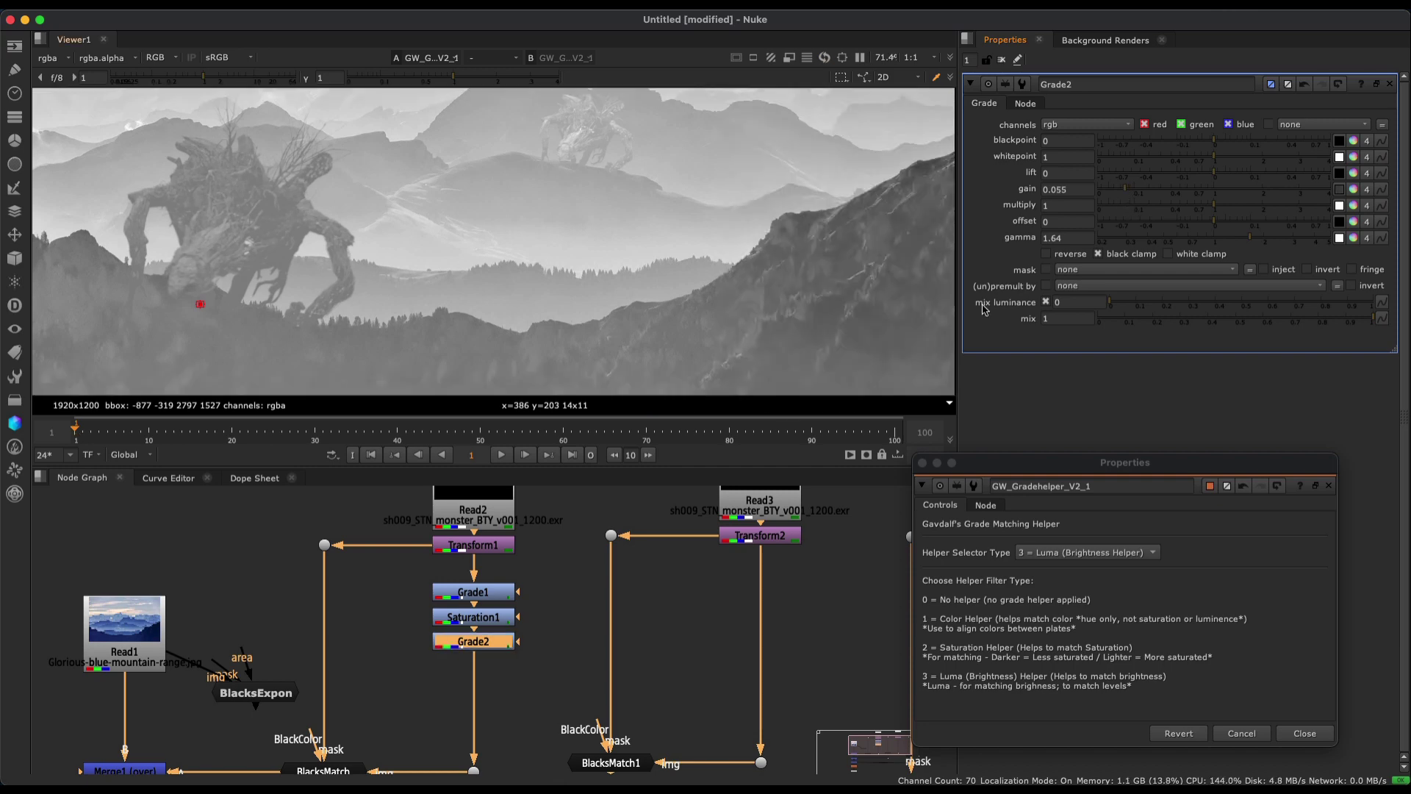
{"action": "mouse_move", "coordinate": [1255, 243]}
{"action": "left_mouse_down"}
{"action": "mouse_move", "coordinate": [1279, 245]}
{"action": "mouse_move", "coordinate": [1257, 245]}
{"action": "left_mouse_up"}
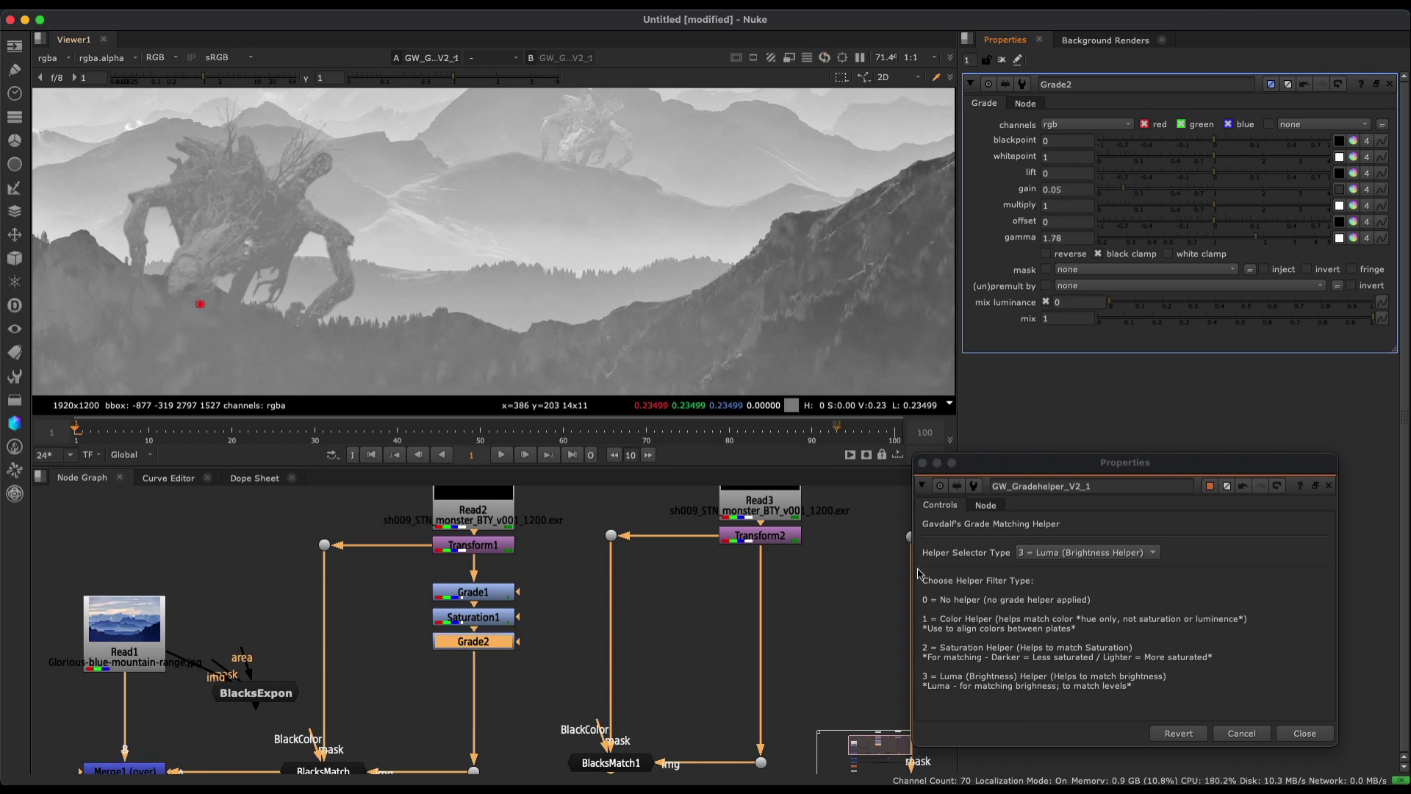
{"action": "left_click", "coordinate": [1088, 552]}
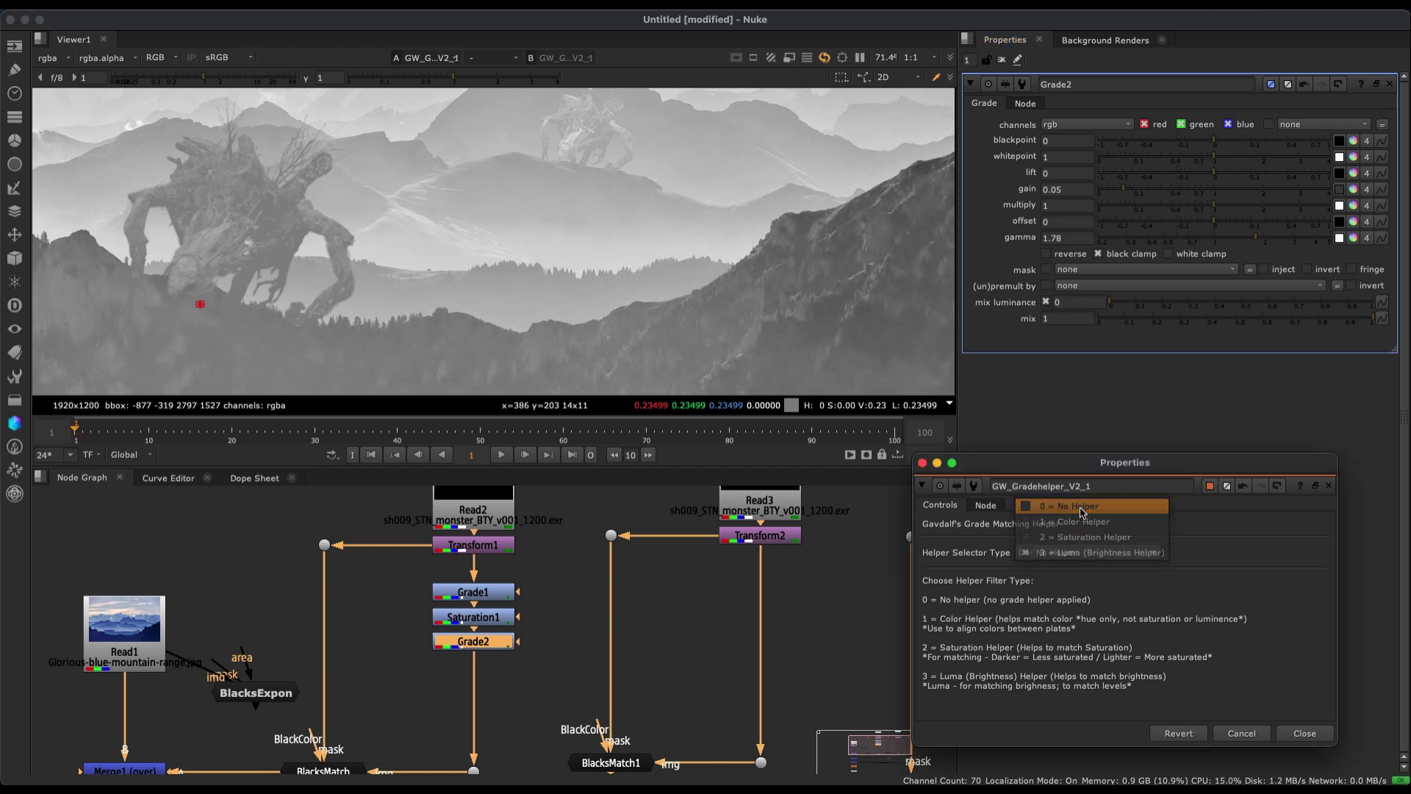
Turn the helper off and toggle Saturation1 and Grade1 with D to compare.
{"action": "left_click", "coordinate": [1080, 507]}
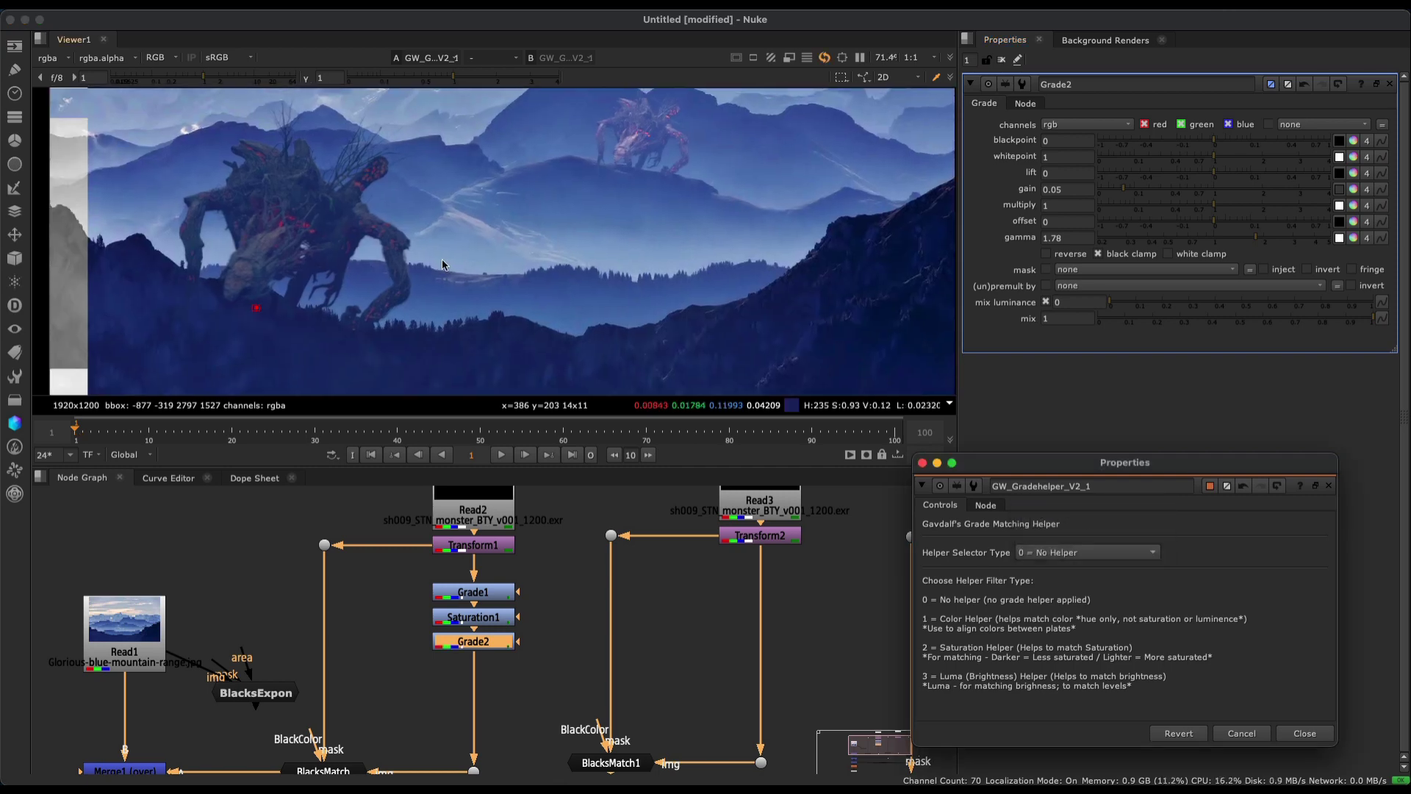
{"action": "scroll", "coordinate": [291, 274], "scroll_direction": "down", "scroll_amount": 3}
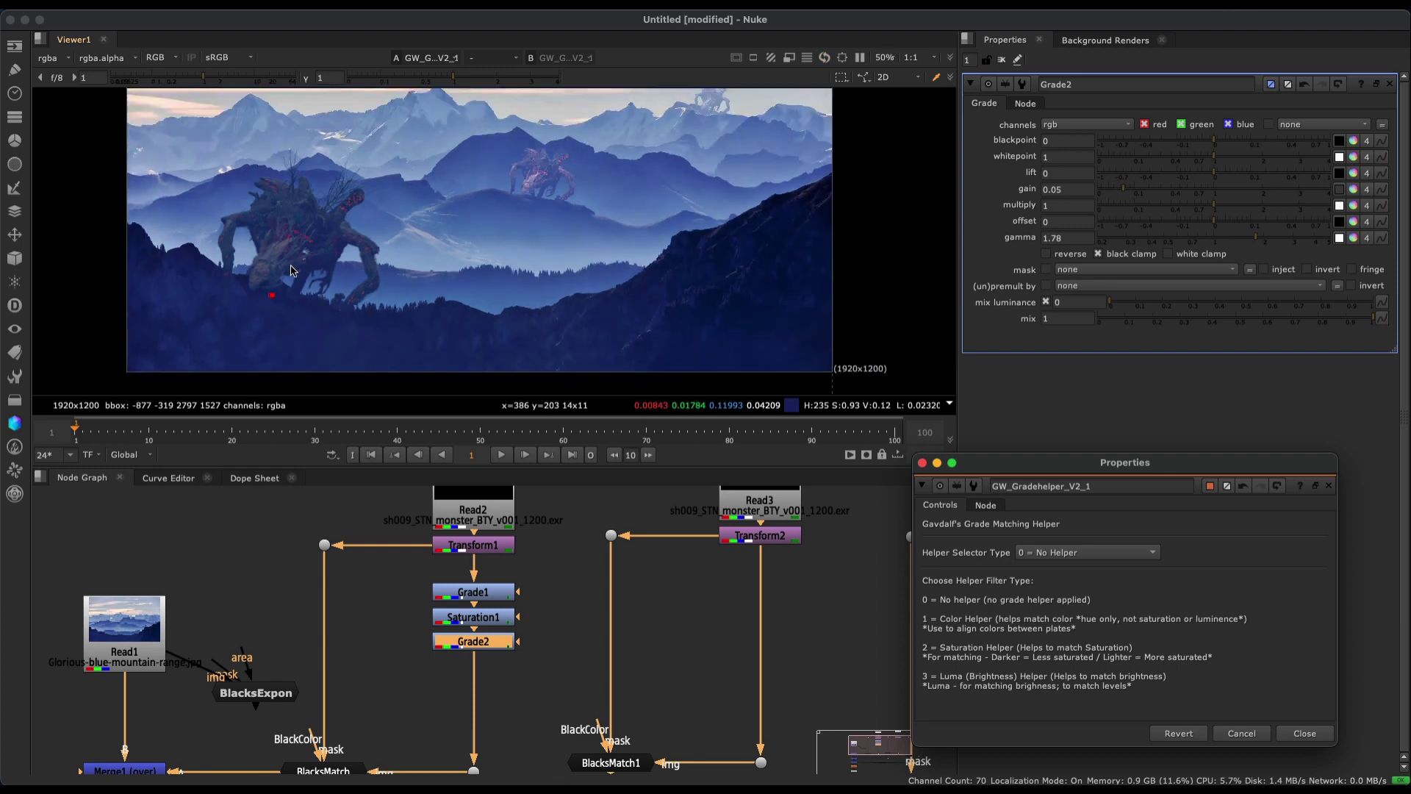
{"action": "scroll", "coordinate": [294, 309], "scroll_direction": "up", "scroll_amount": 6}
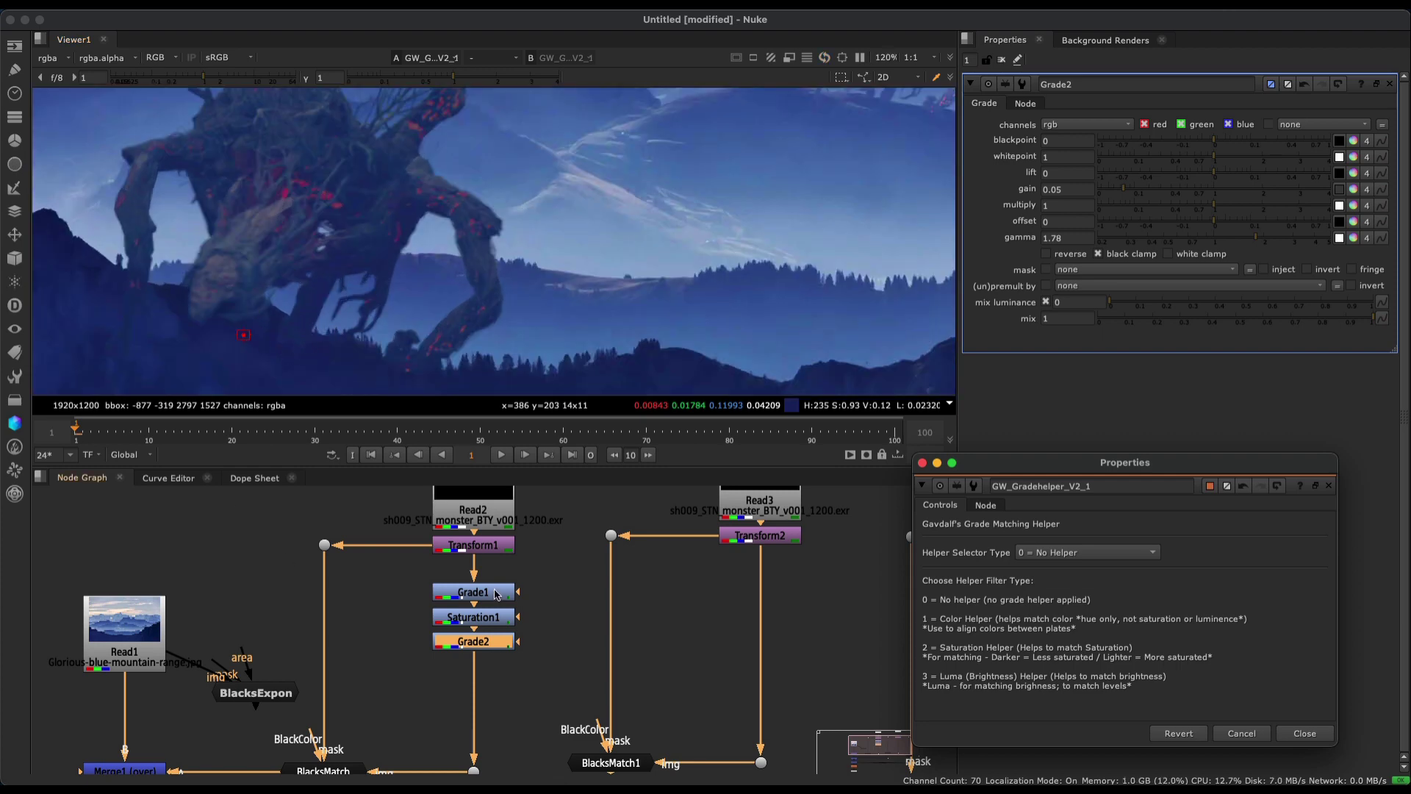
{"action": "scroll", "coordinate": [438, 639], "scroll_direction": "down", "scroll_amount": 5}
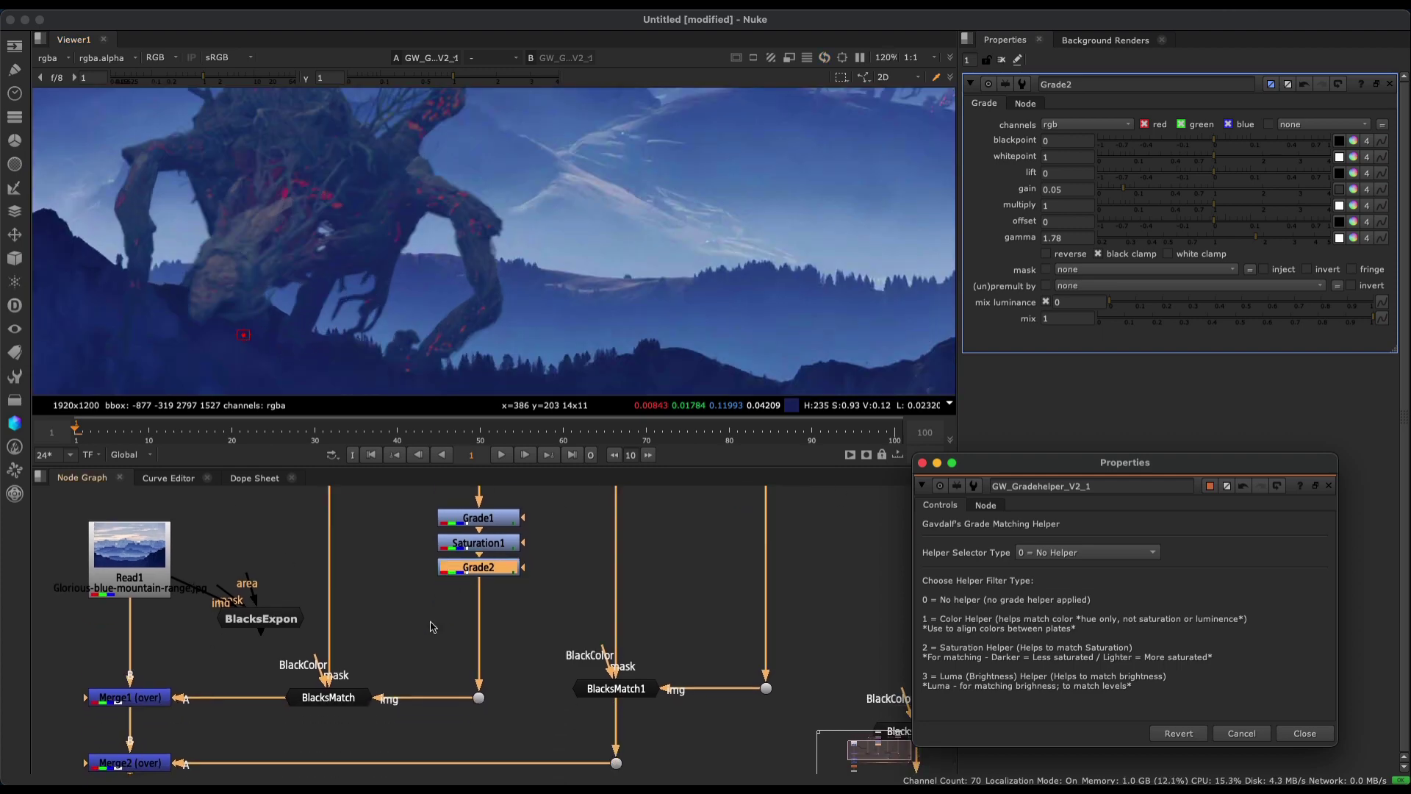
{"action": "left_click", "coordinate": [497, 545]}
{"action": "key", "text": "d"}
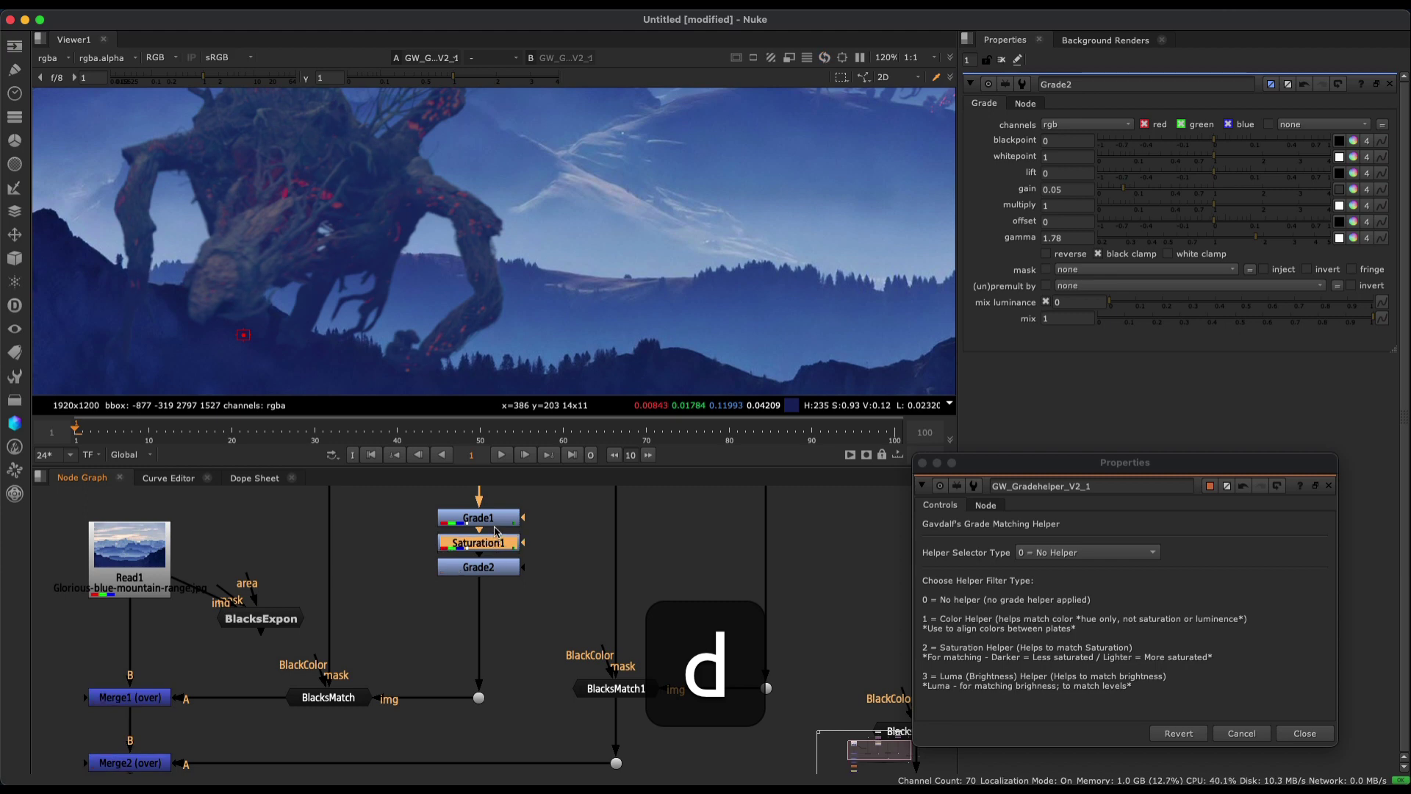
{"action": "left_click", "coordinate": [495, 522]}
{"action": "key", "text": "d"}
{"action": "key", "text": "d"}
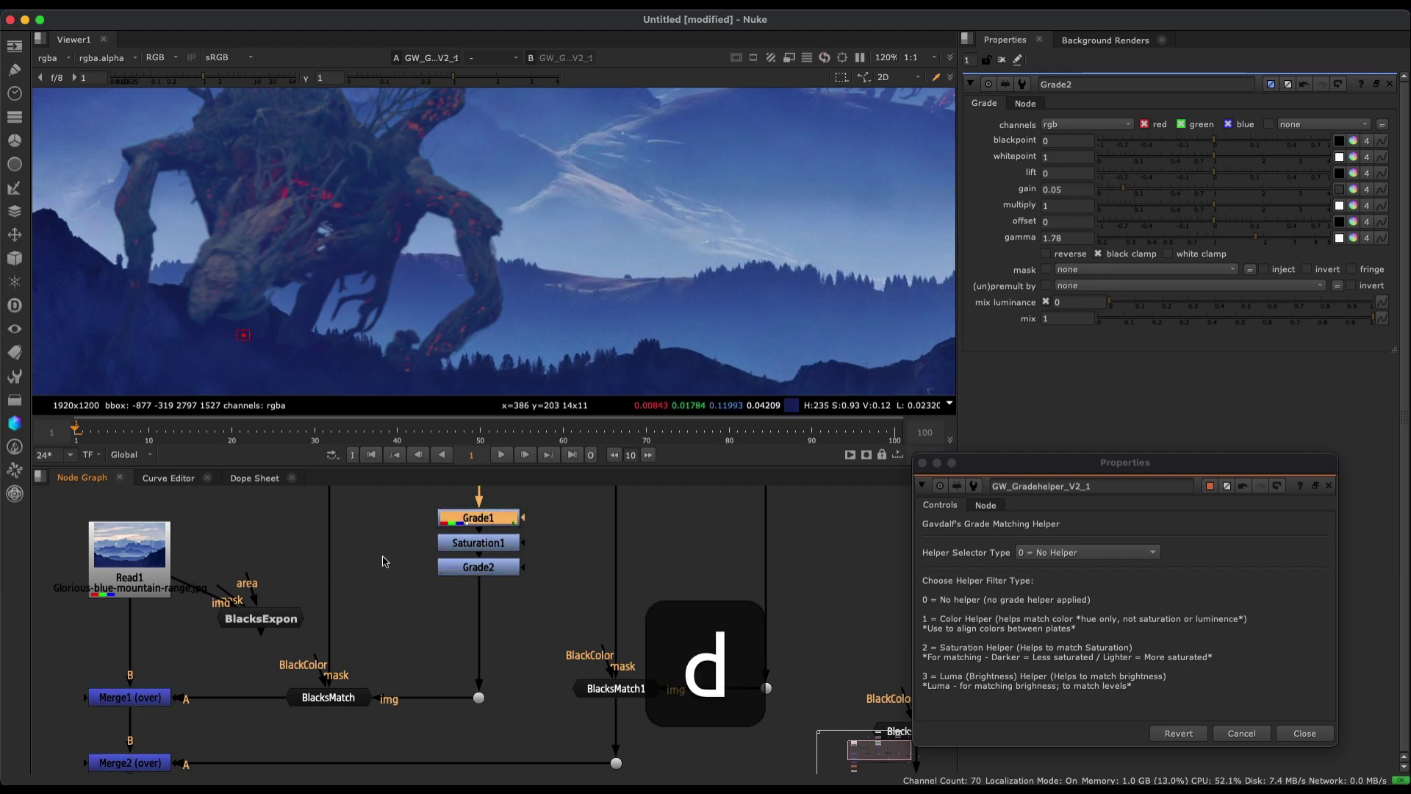
Resample BlacksMatch default black to 0.00891, 0.019336, 0.124079 and drop Grade2 gamma to 1.38.
{"action": "double_click", "coordinate": [329, 695]}
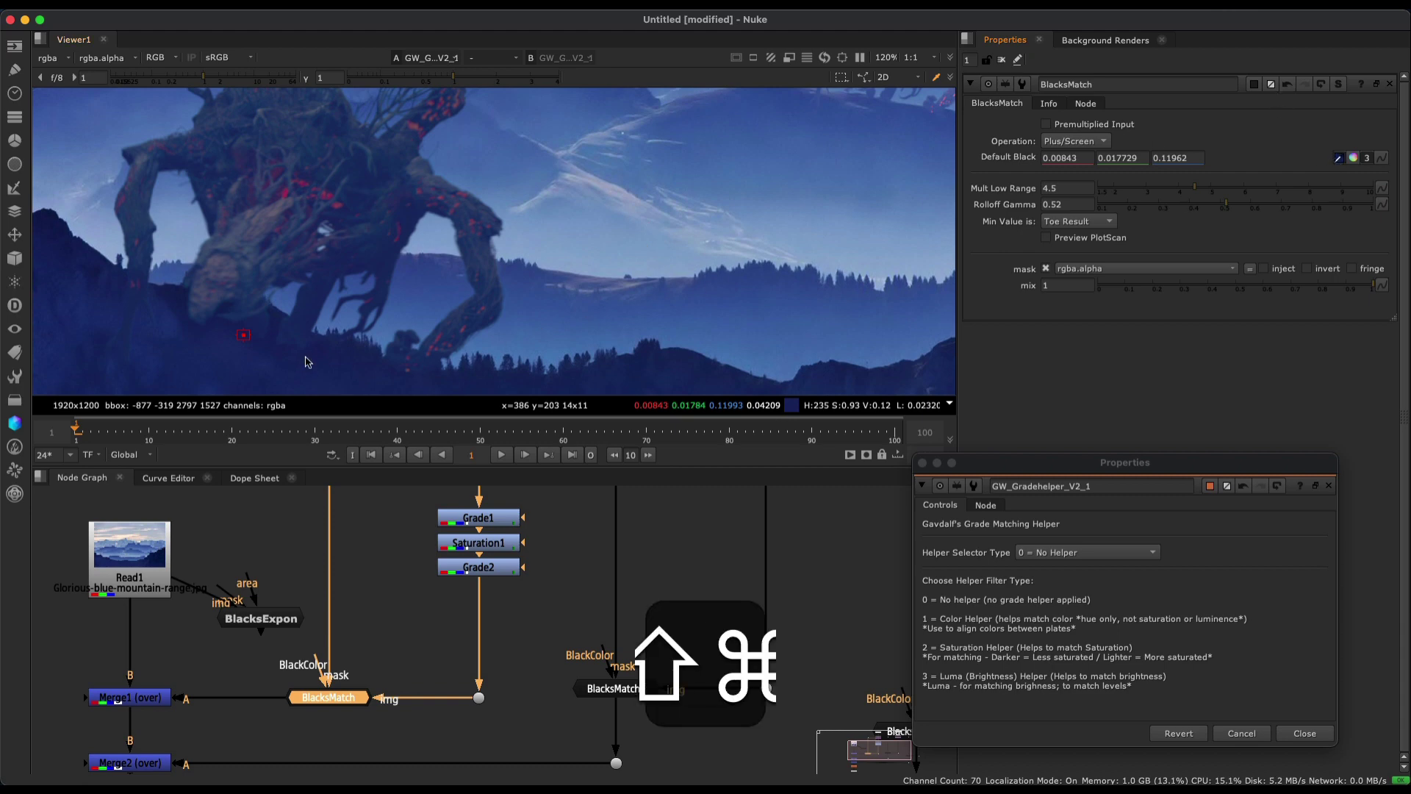
{"action": "left_click_drag", "start_coordinate": [298, 360], "coordinate": [311, 369], "text": "shift+super"}
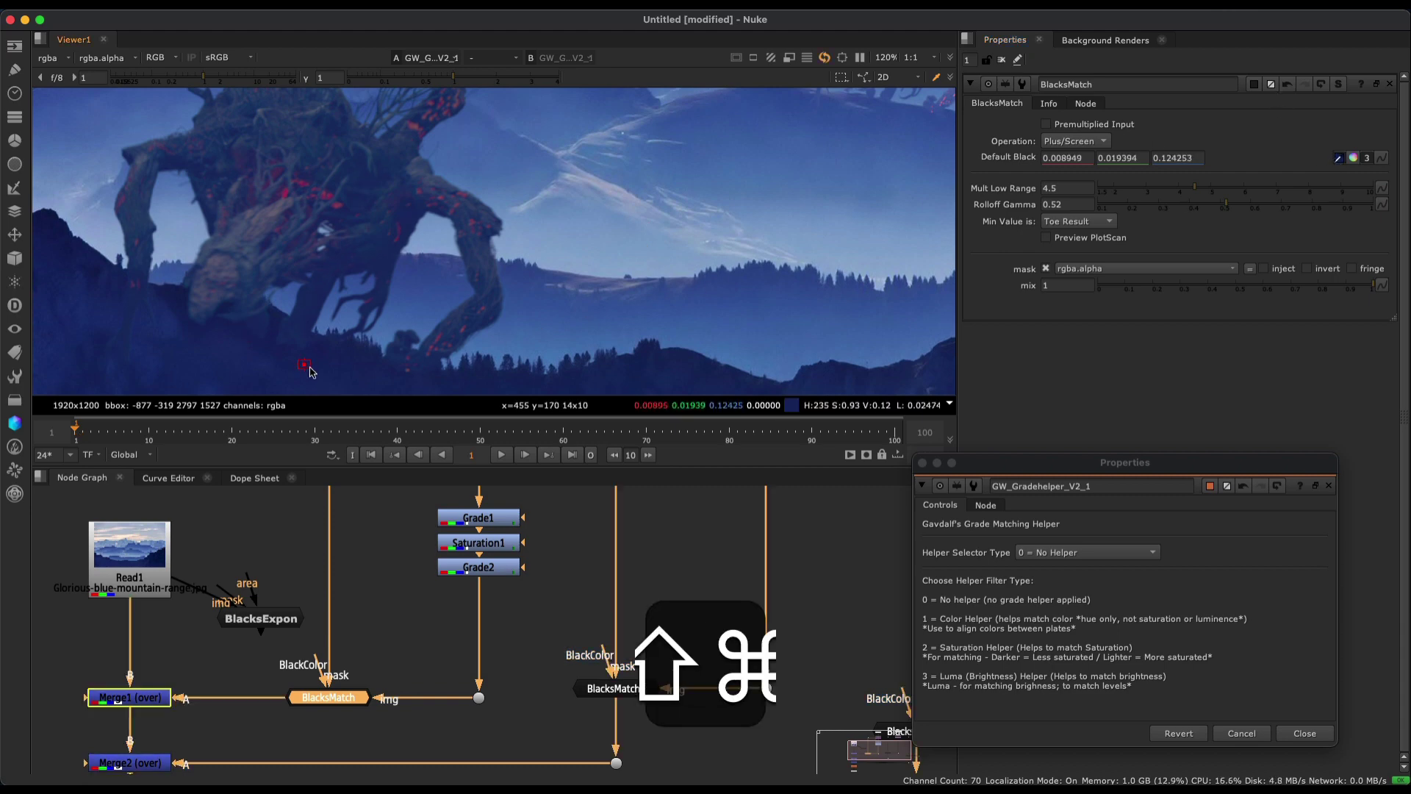
{"action": "double_click", "coordinate": [487, 569]}
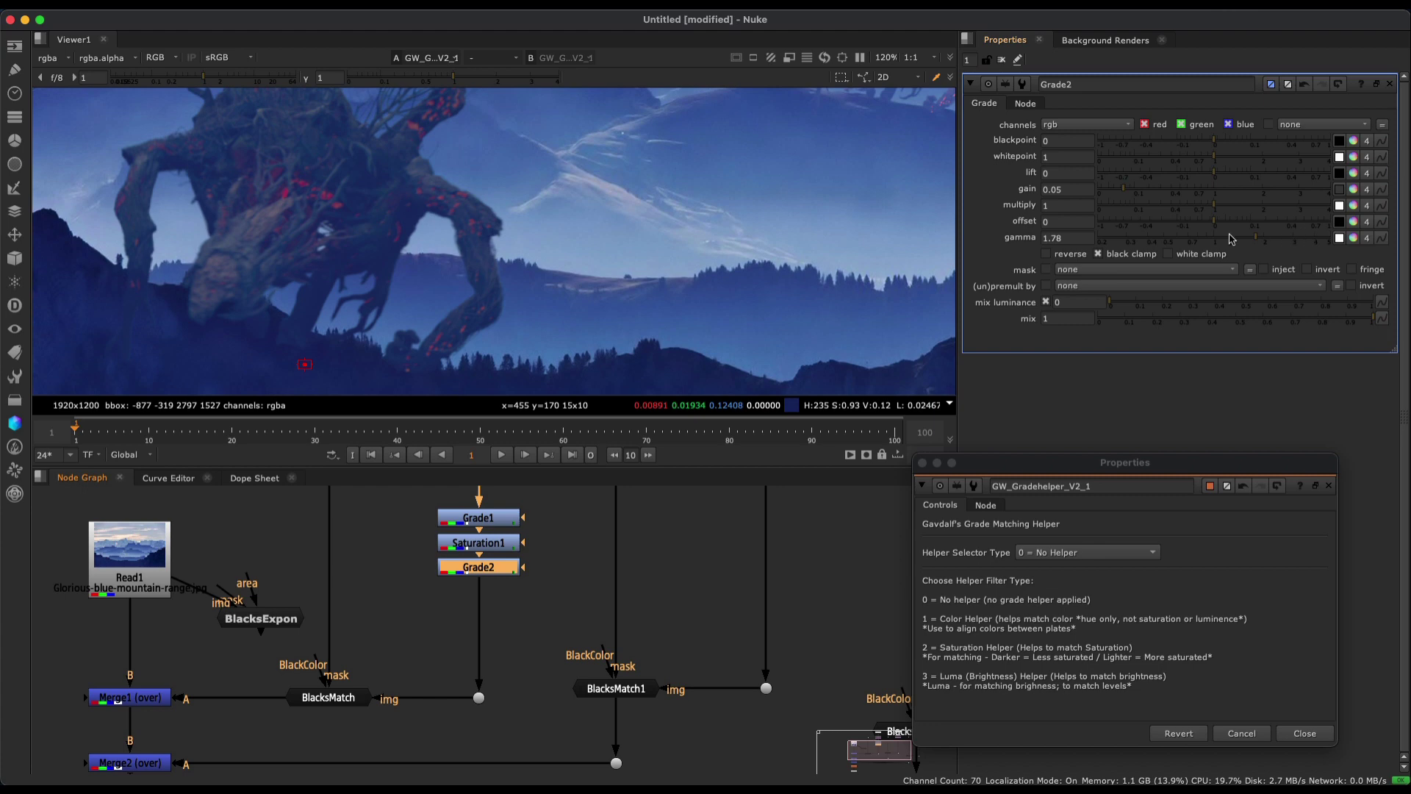
{"action": "mouse_move", "coordinate": [1254, 242]}
{"action": "left_mouse_down"}
{"action": "mouse_move", "coordinate": [1226, 243]}
{"action": "mouse_move", "coordinate": [1240, 245]}
{"action": "left_mouse_up"}
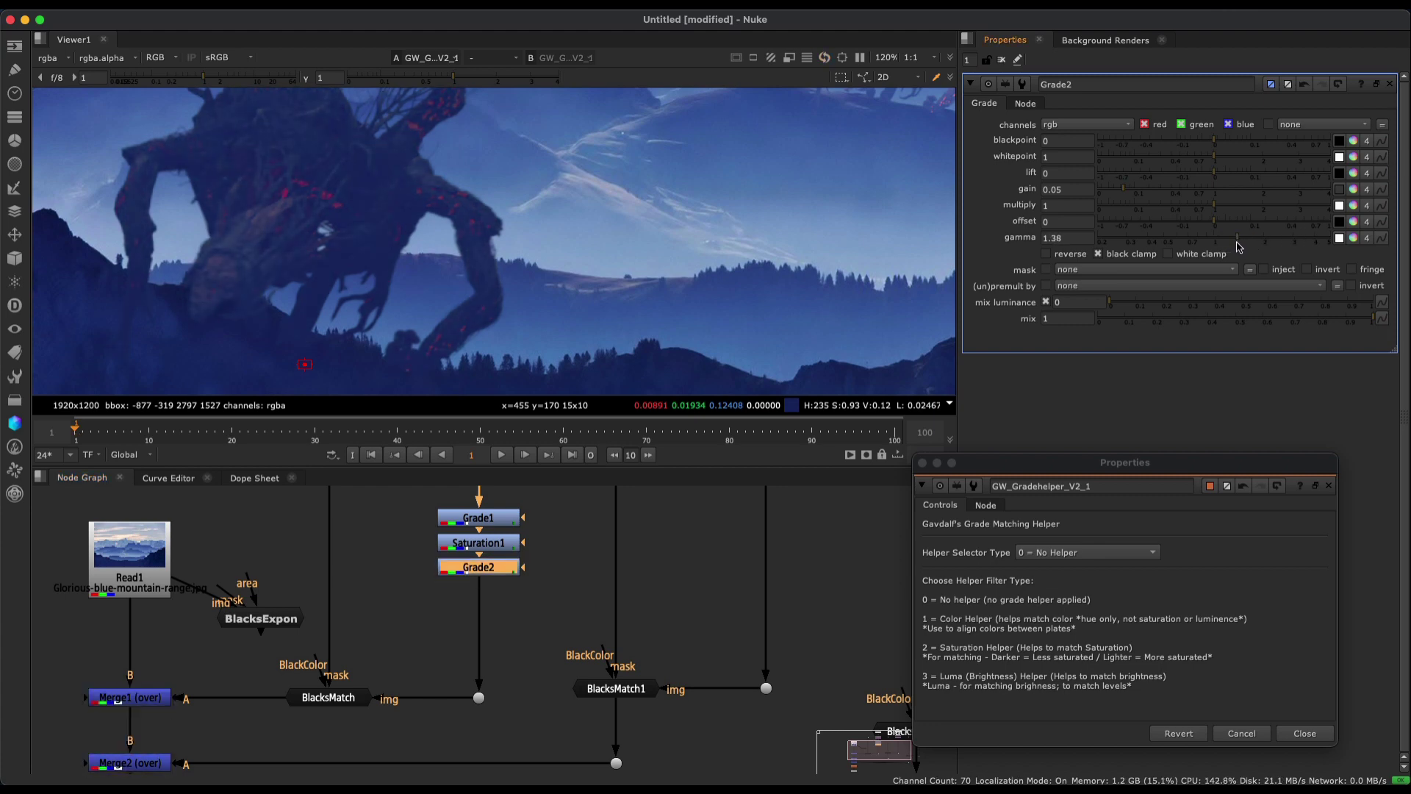
Set the helper to 3 = Luma (Brightness Helper) and frame the second monster in the viewer.
{"action": "left_click", "coordinate": [1095, 557]}
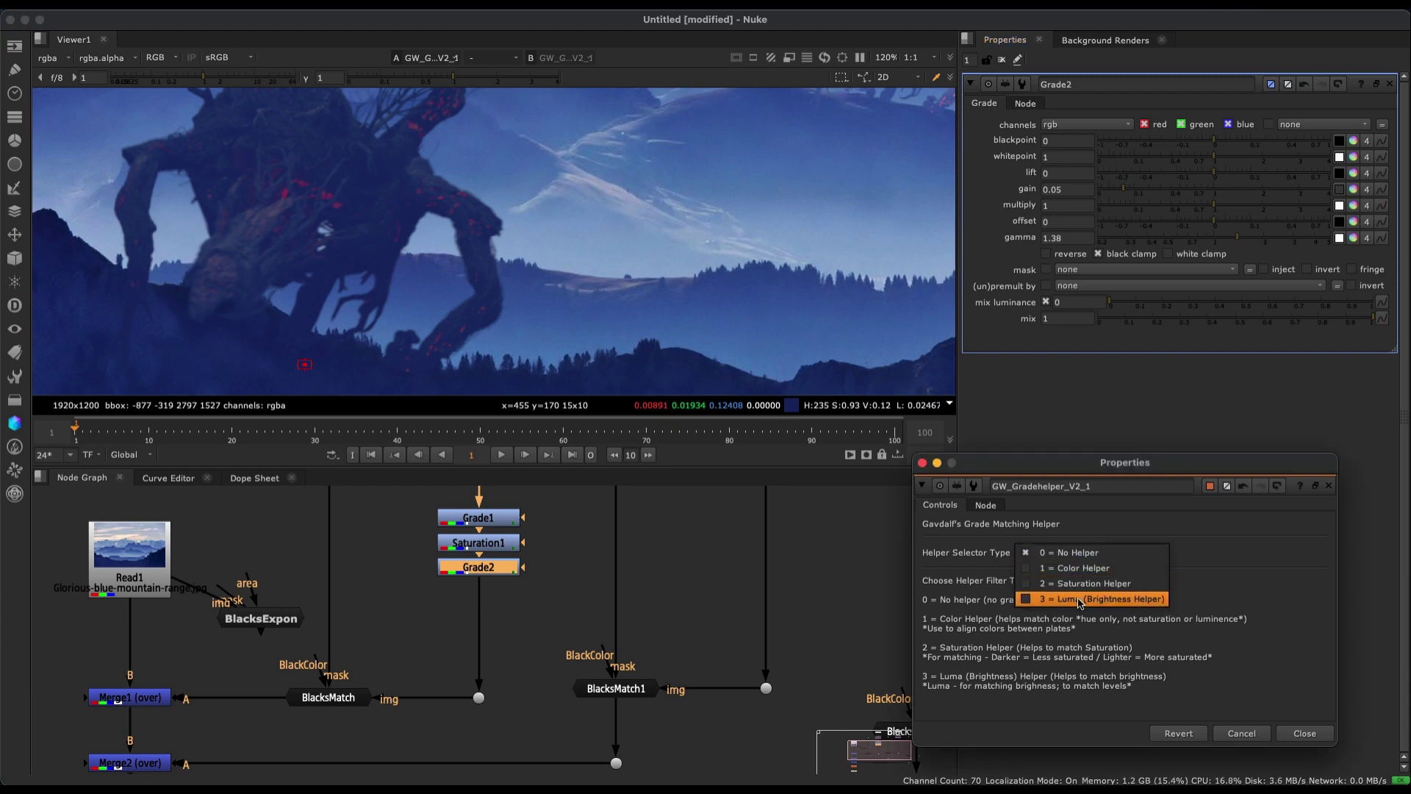
{"action": "left_click", "coordinate": [1081, 601]}
{"action": "middle_click_drag", "start_coordinate": [425, 290], "coordinate": [407, 297]}
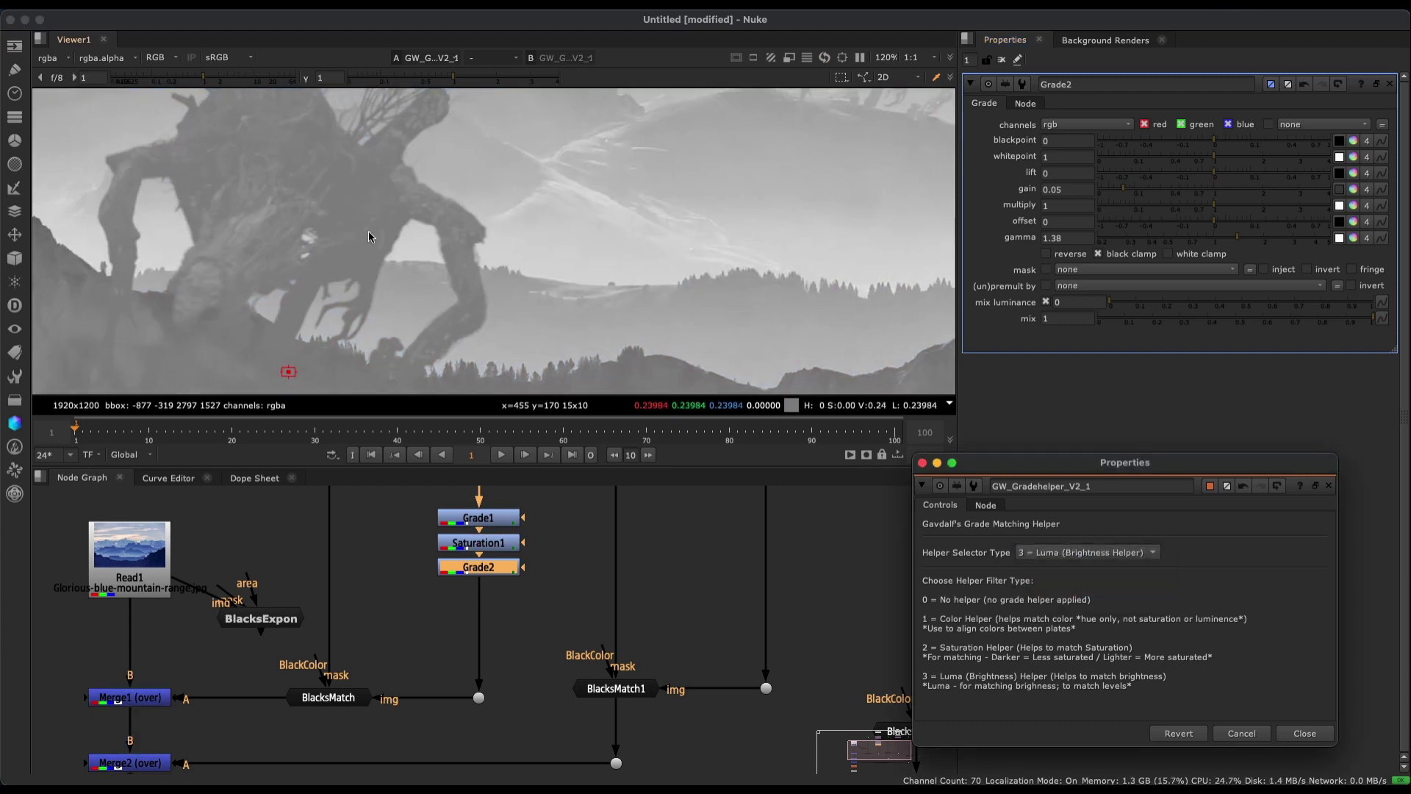
{"action": "scroll", "coordinate": [368, 231], "scroll_direction": "down", "scroll_amount": 3}
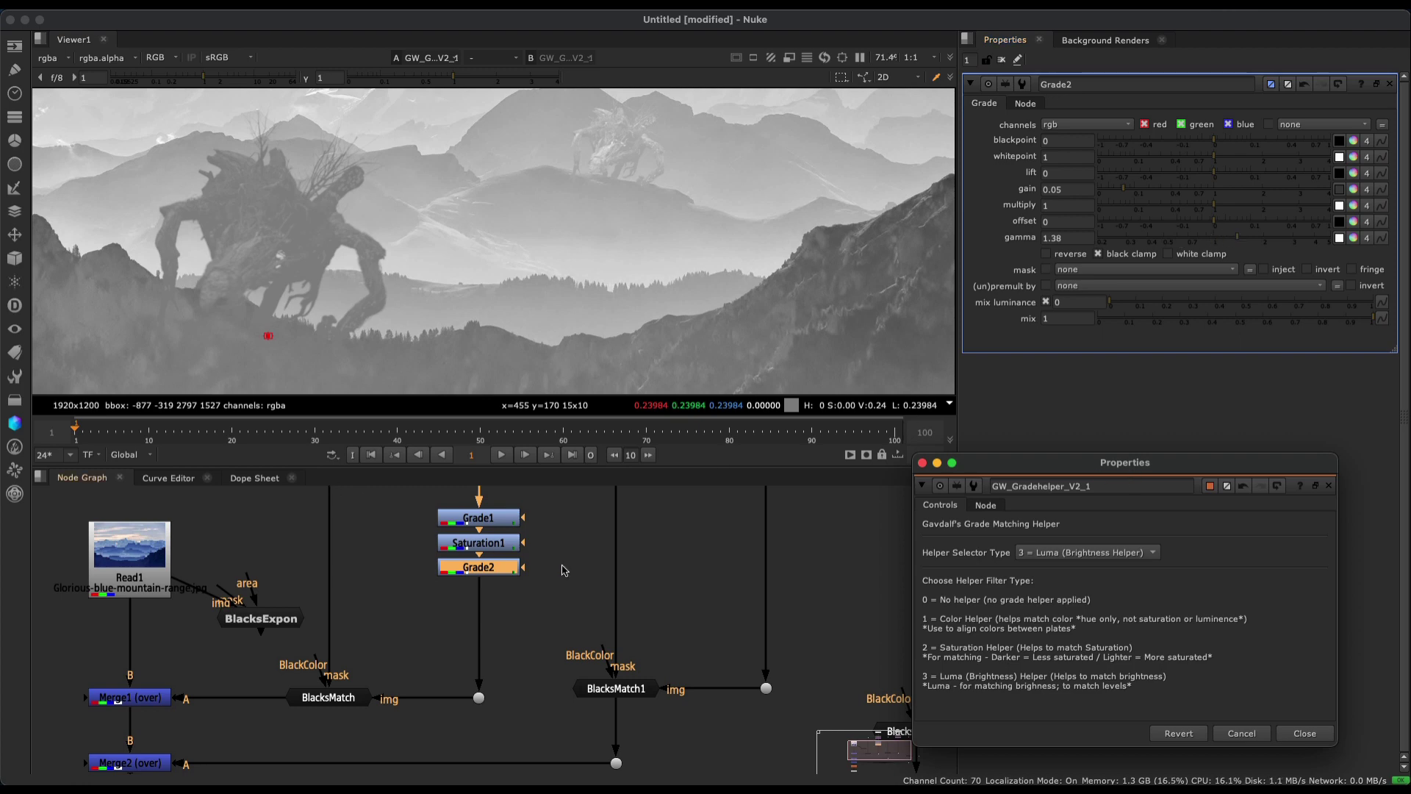
{"action": "scroll", "coordinate": [564, 571], "scroll_direction": "right", "scroll_amount": 10}
{"action": "scroll", "coordinate": [563, 571], "scroll_direction": "up", "scroll_amount": 7}
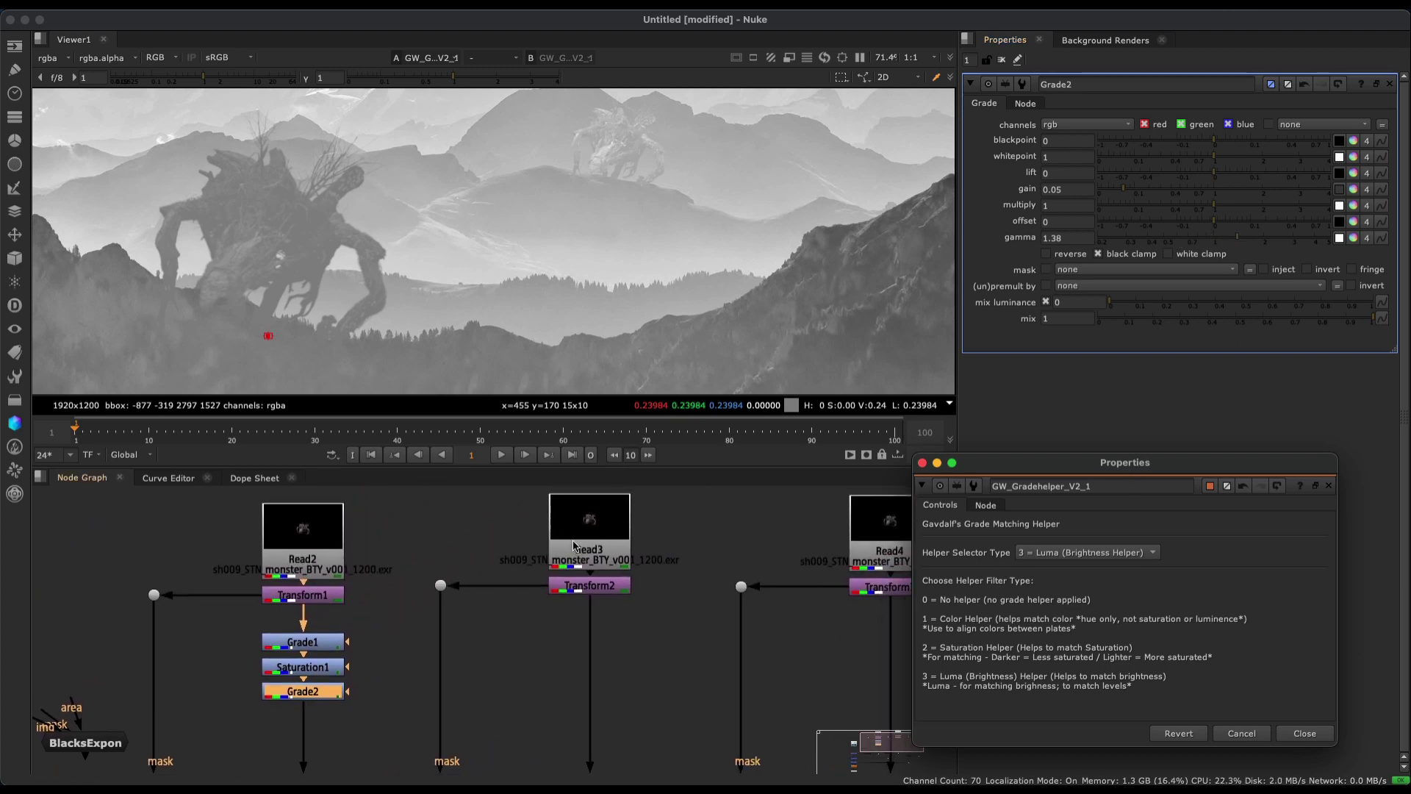
{"action": "scroll", "coordinate": [631, 614], "scroll_direction": "up", "scroll_amount": 2}
{"action": "middle_click_drag", "start_coordinate": [660, 142], "coordinate": [613, 224]}
{"action": "scroll", "coordinate": [571, 198], "scroll_direction": "down", "scroll_amount": 2}
{"action": "scroll", "coordinate": [571, 198], "scroll_direction": "up", "scroll_amount": 3}
{"action": "scroll", "coordinate": [599, 224], "scroll_direction": "up", "scroll_amount": 6}
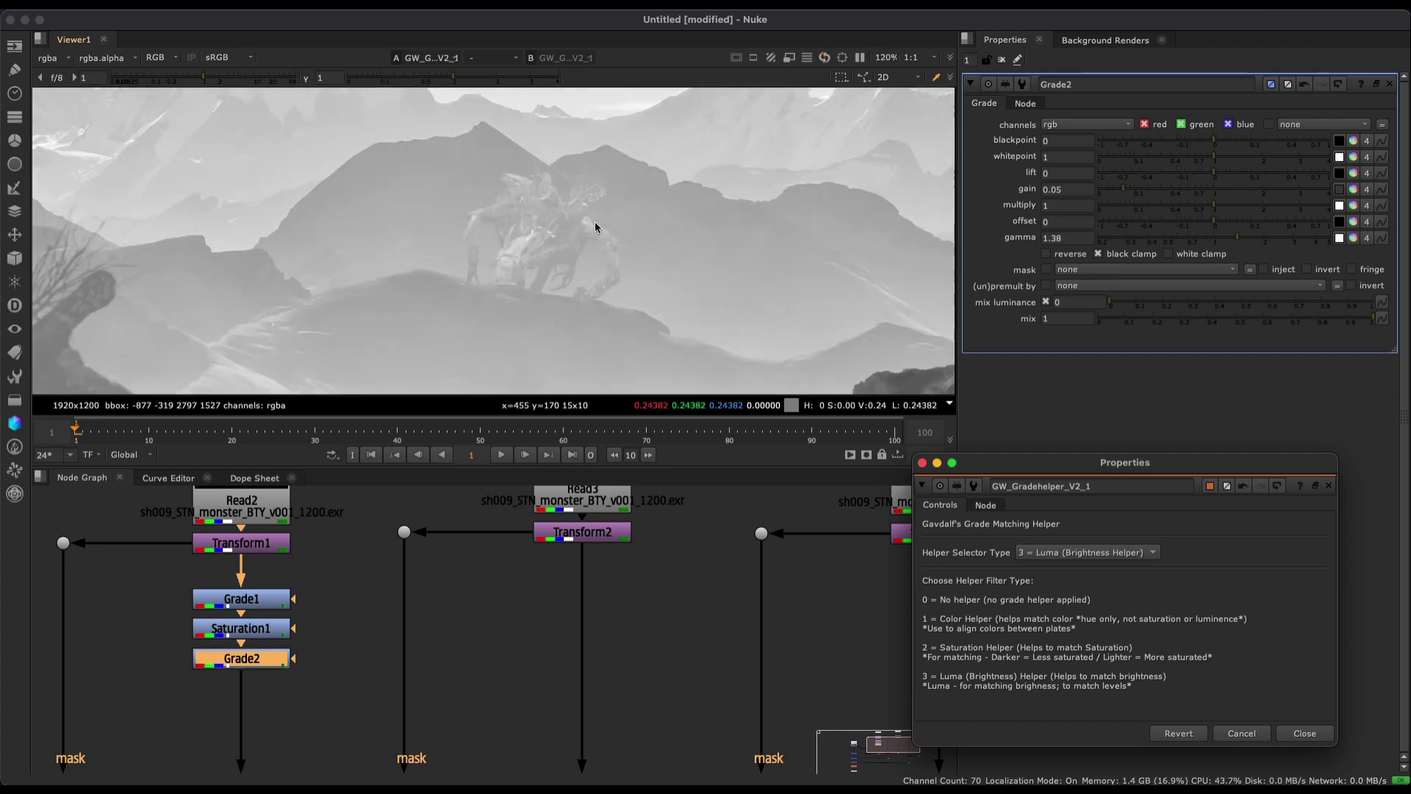
{"action": "left_click", "coordinate": [1099, 556]}
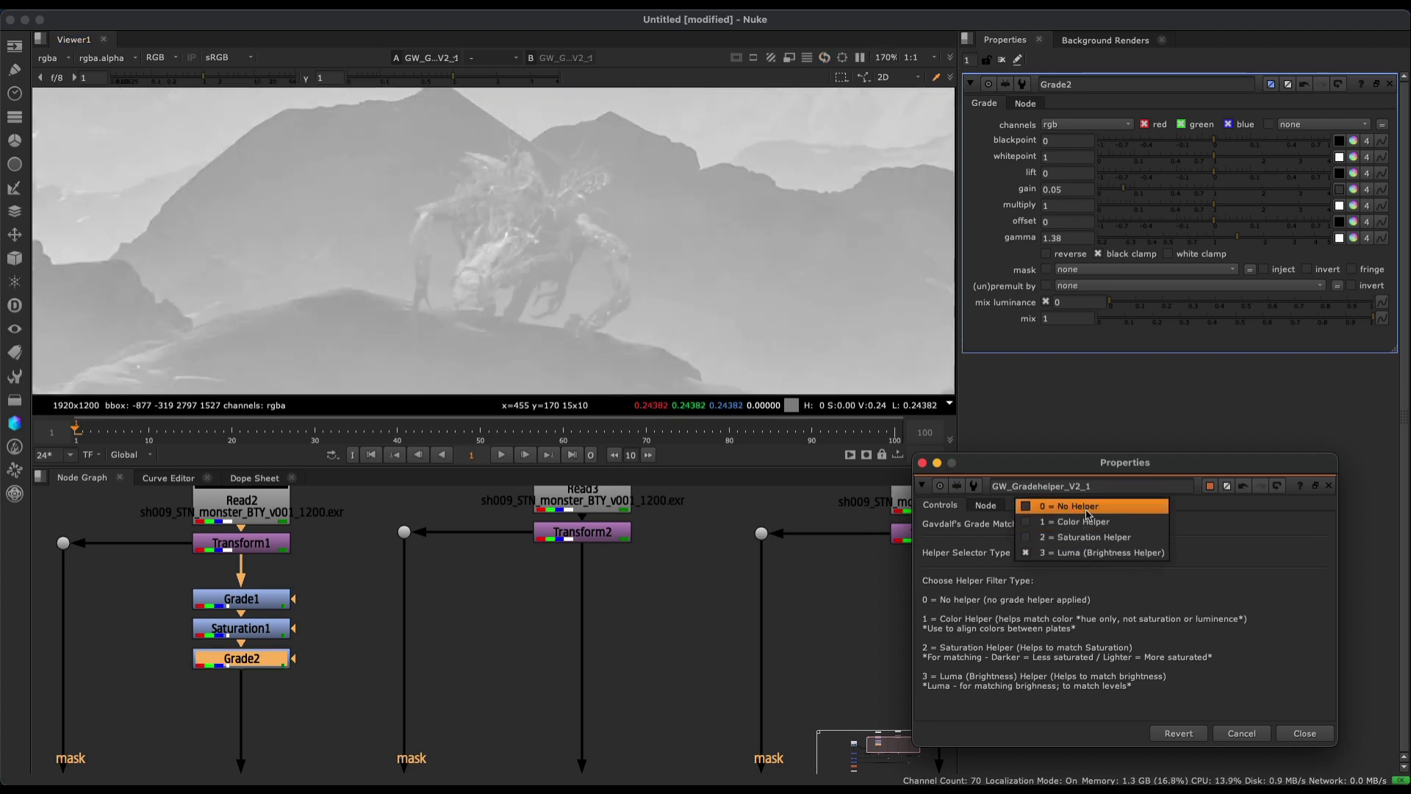
Switch to the Color Helper and add Grade3 below Transform2.
{"action": "left_click", "coordinate": [1086, 522]}
{"action": "middle_click_drag", "start_coordinate": [506, 316], "coordinate": [656, 125]}
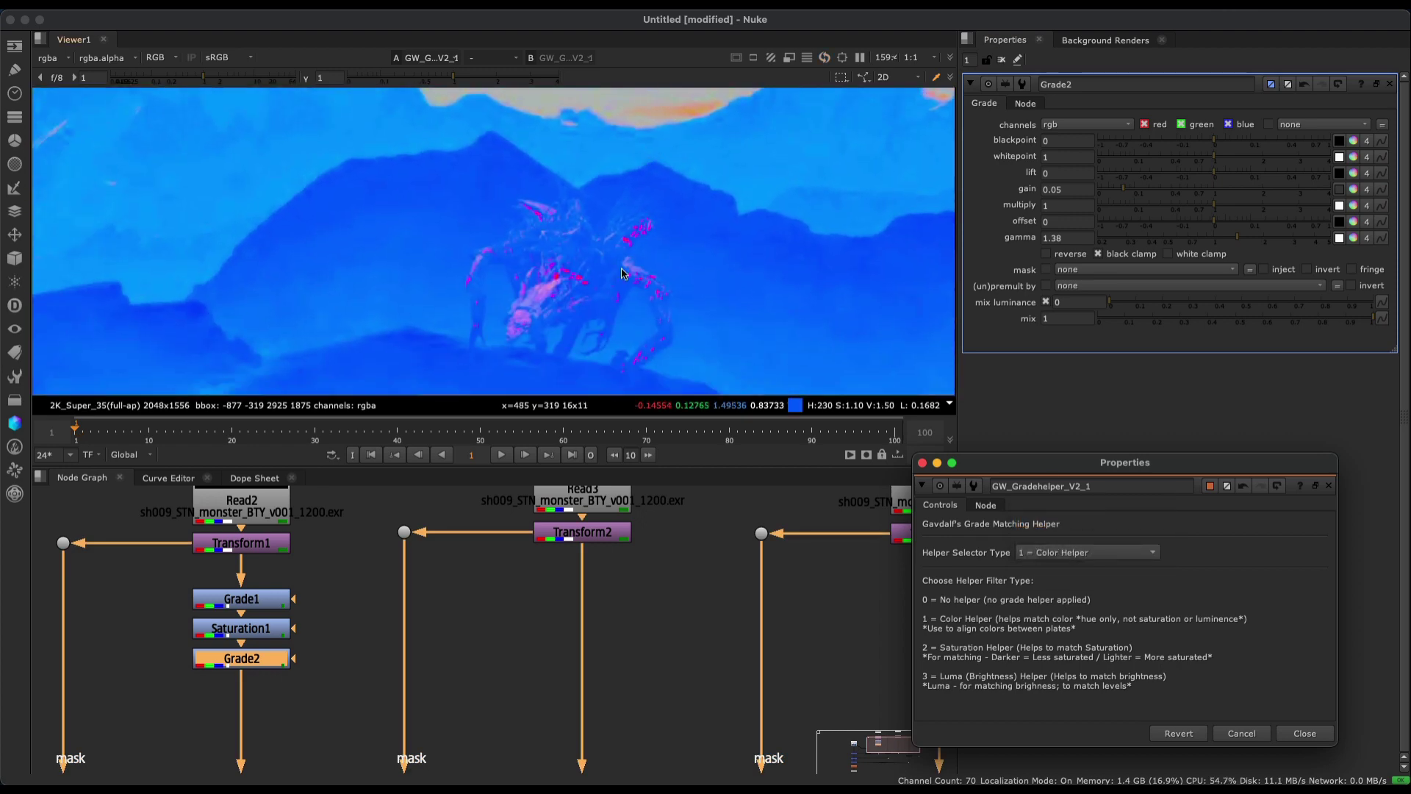
{"action": "scroll", "coordinate": [657, 125], "scroll_direction": "down", "scroll_amount": 1}
{"action": "key", "text": "g"}
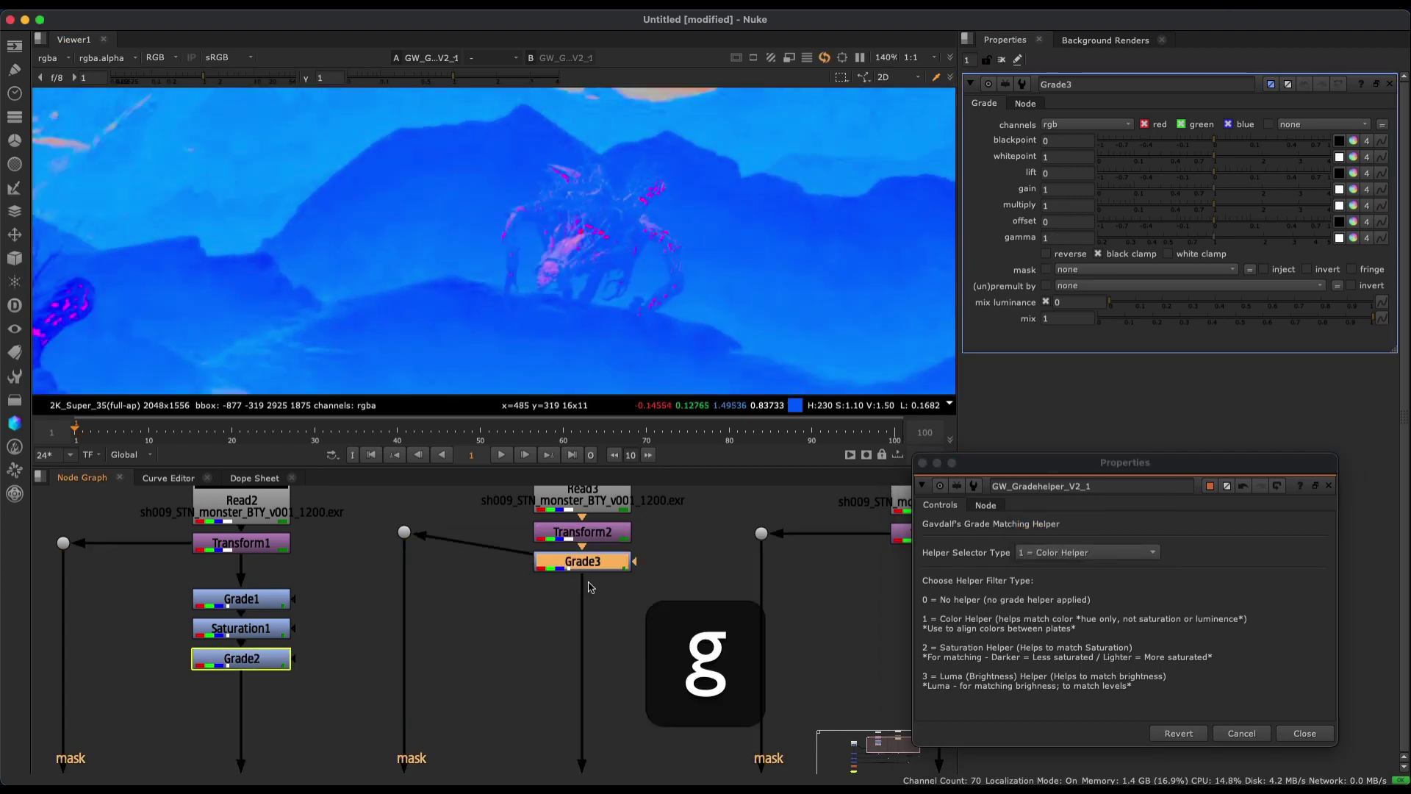
{"action": "key", "text": "super+z"}
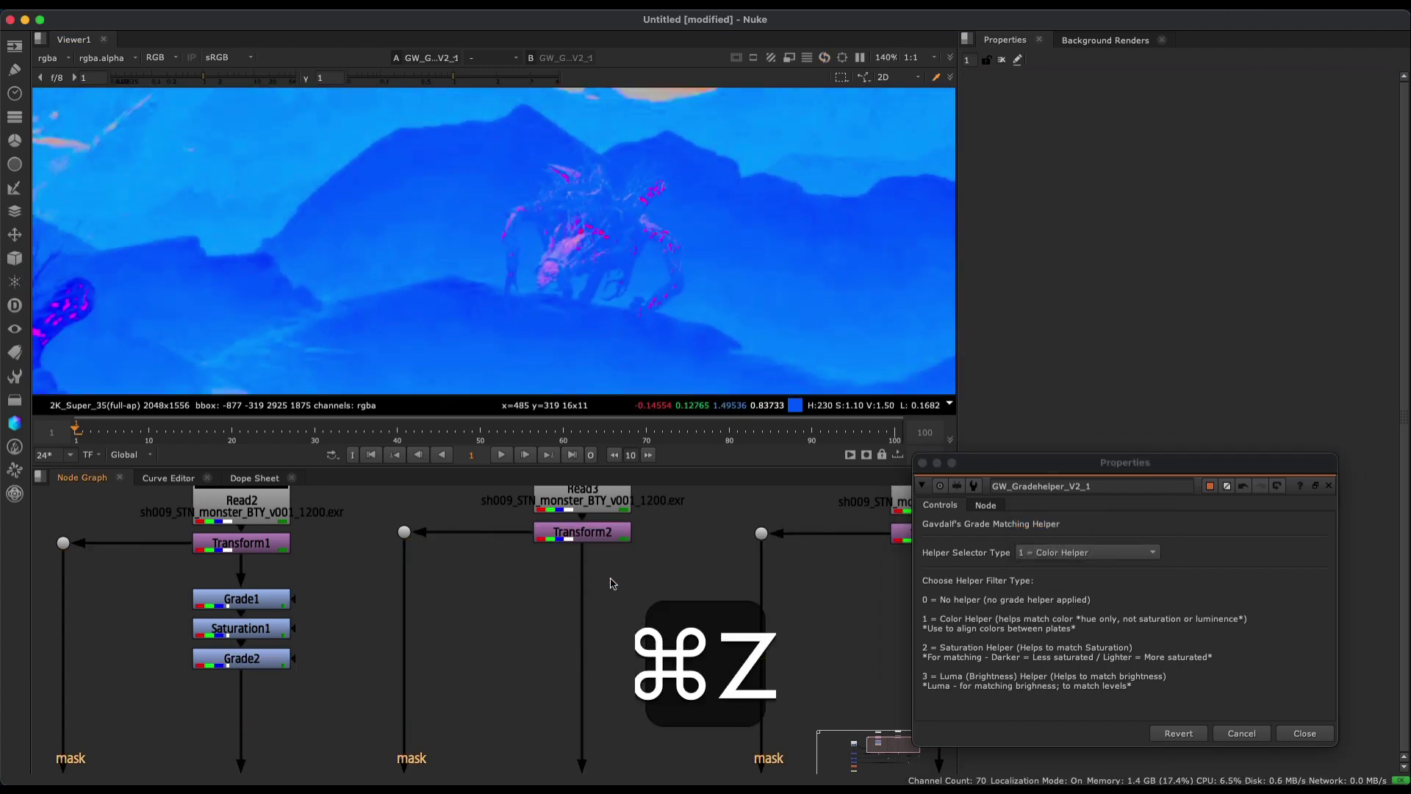
{"action": "key", "text": "g"}
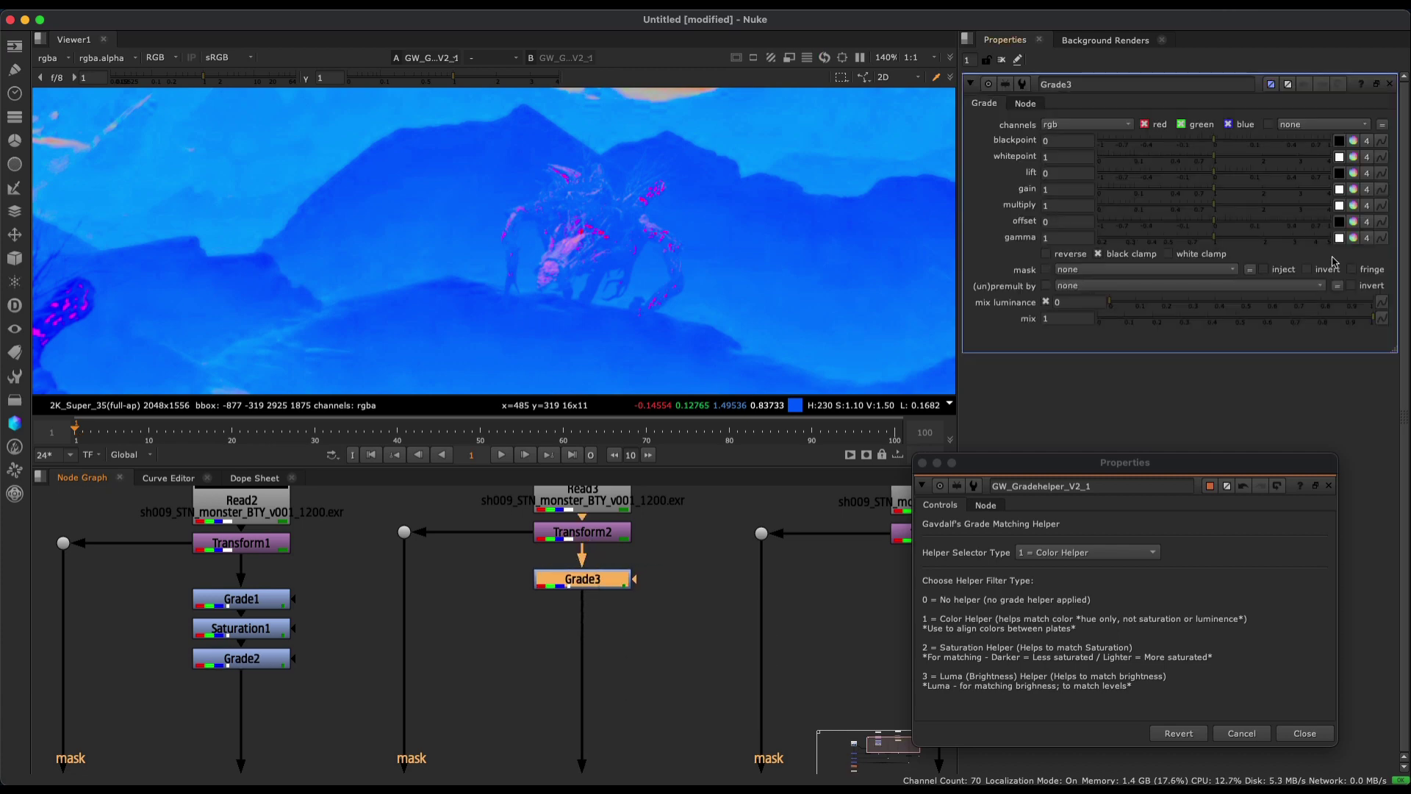
Tint Grade3's gamma to 0.575, 1, 1.425 and set the helper to 2 = Saturation.
{"action": "left_click", "coordinate": [1353, 239], "text": "super"}
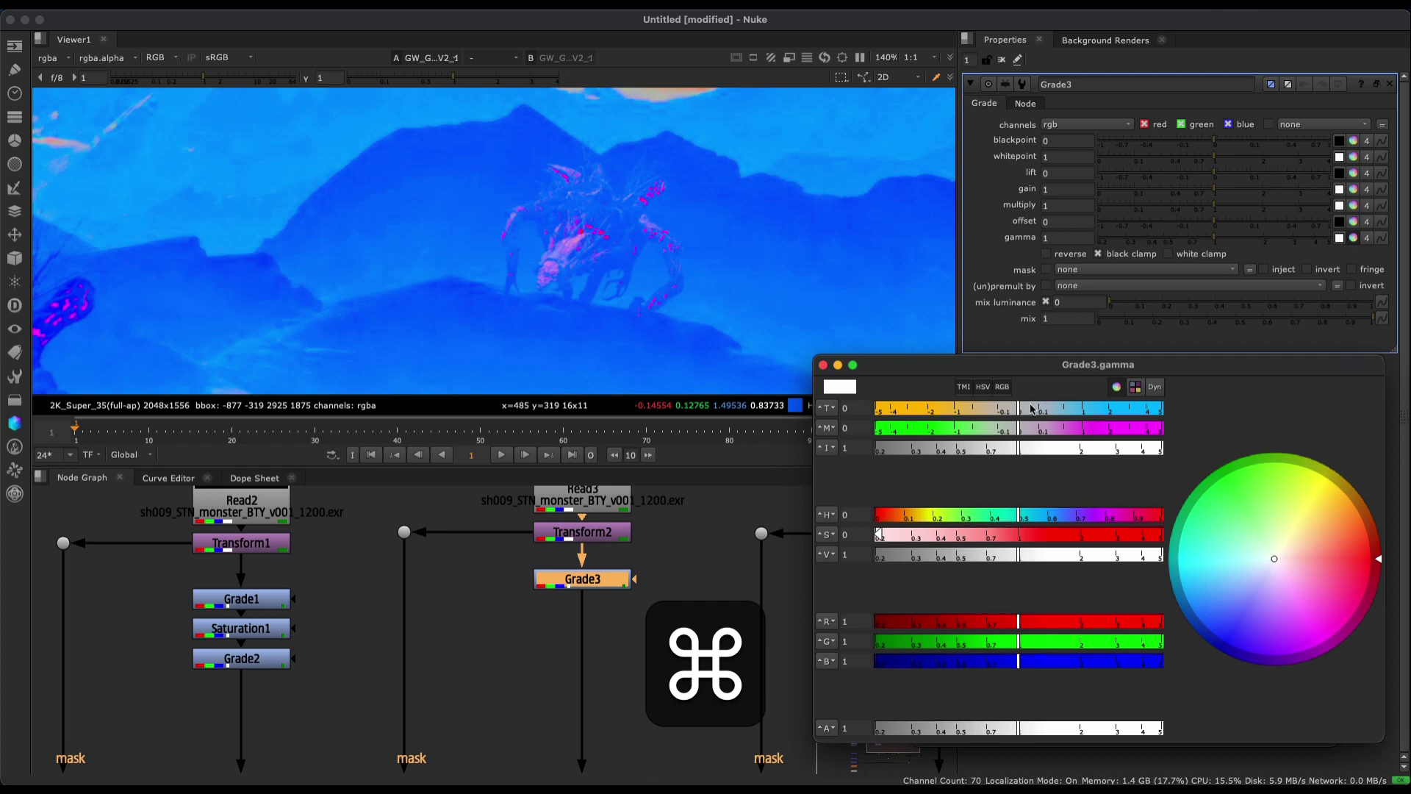
{"action": "left_click_drag", "start_coordinate": [1020, 410], "coordinate": [1078, 421]}
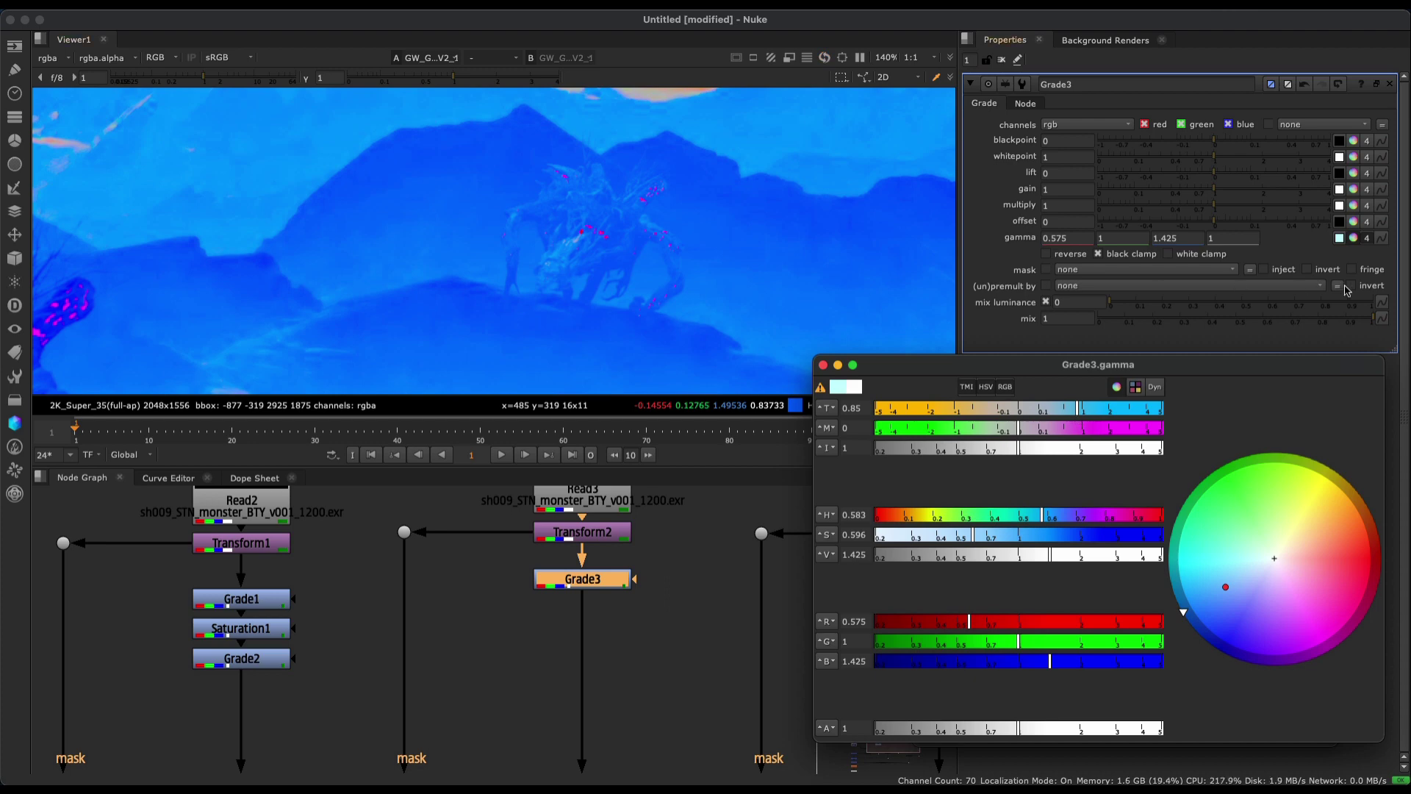
{"action": "left_click", "coordinate": [822, 365]}
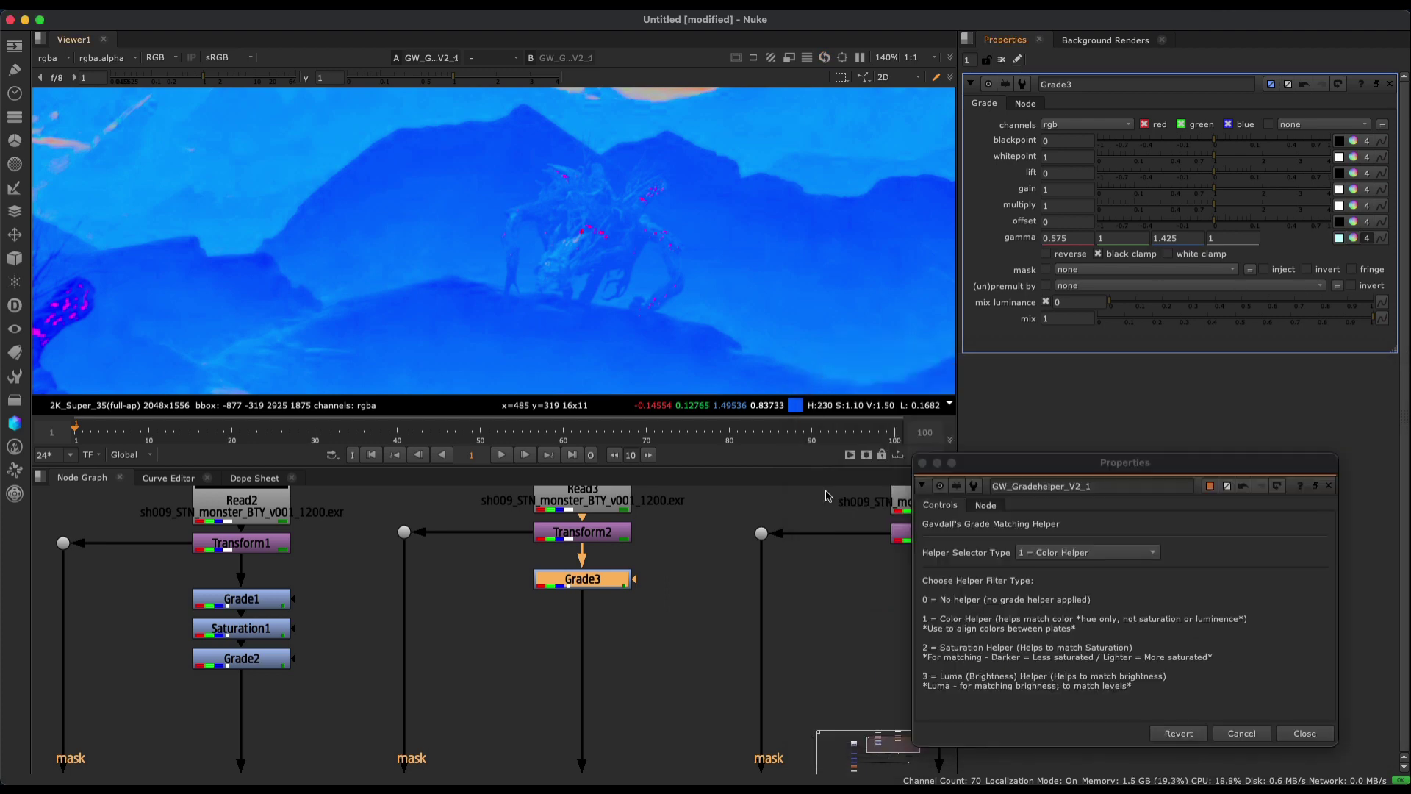
{"action": "left_click", "coordinate": [1089, 566]}
{"action": "left_click", "coordinate": [1087, 567]}
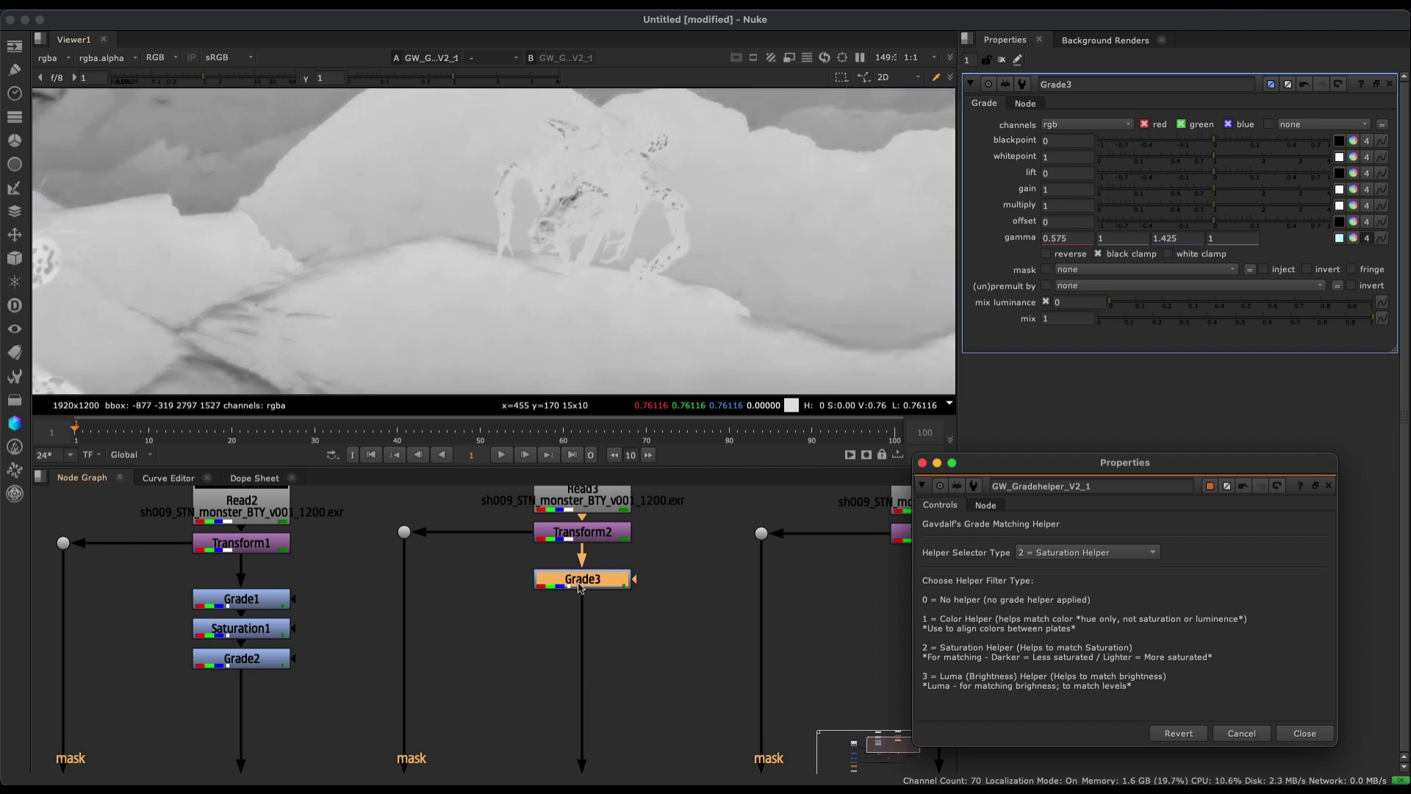
Add Saturation2 at 1.3 below Grade3, then add Grade4 beneath it.
{"action": "key", "text": "Tab"}
{"action": "type", "text": "sa"}
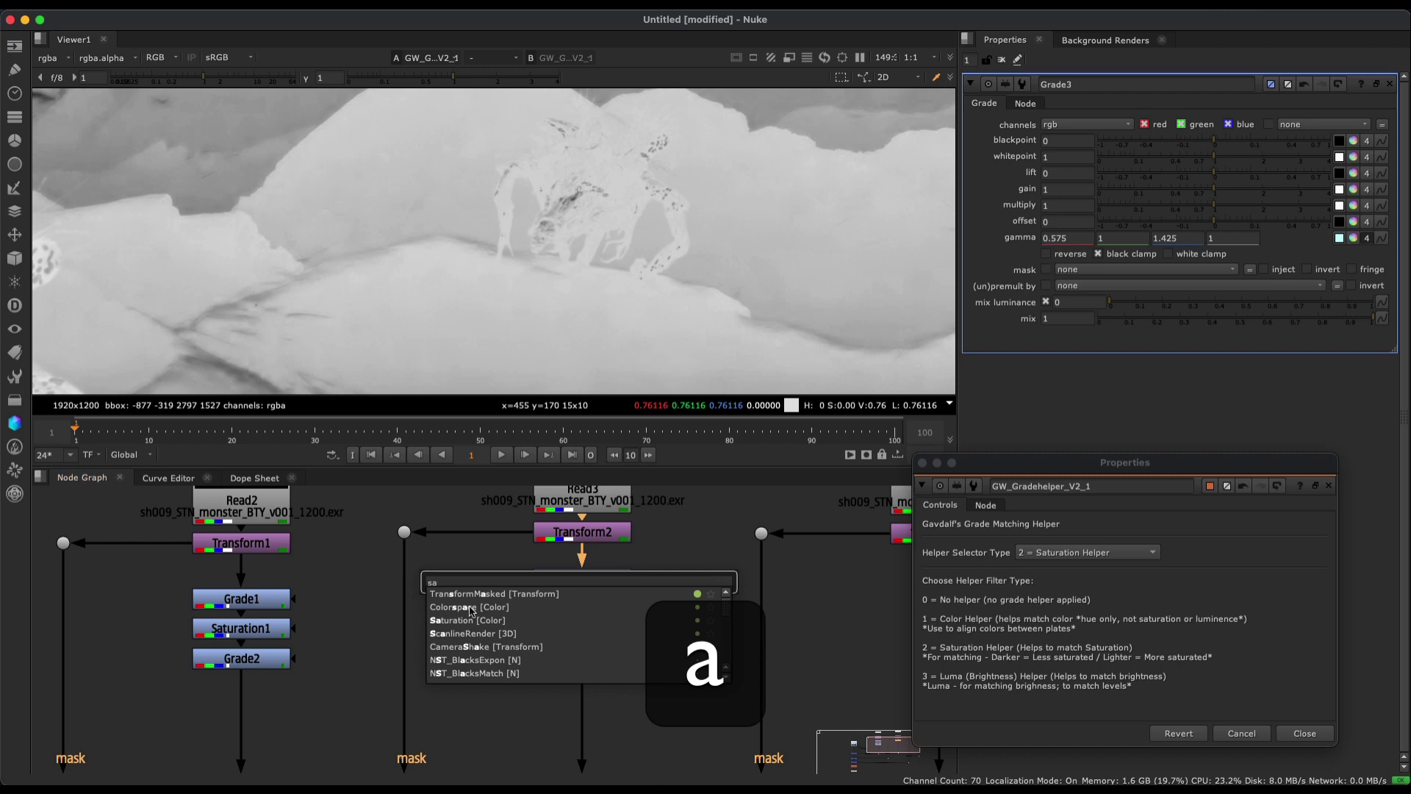
{"action": "left_click", "coordinate": [470, 620]}
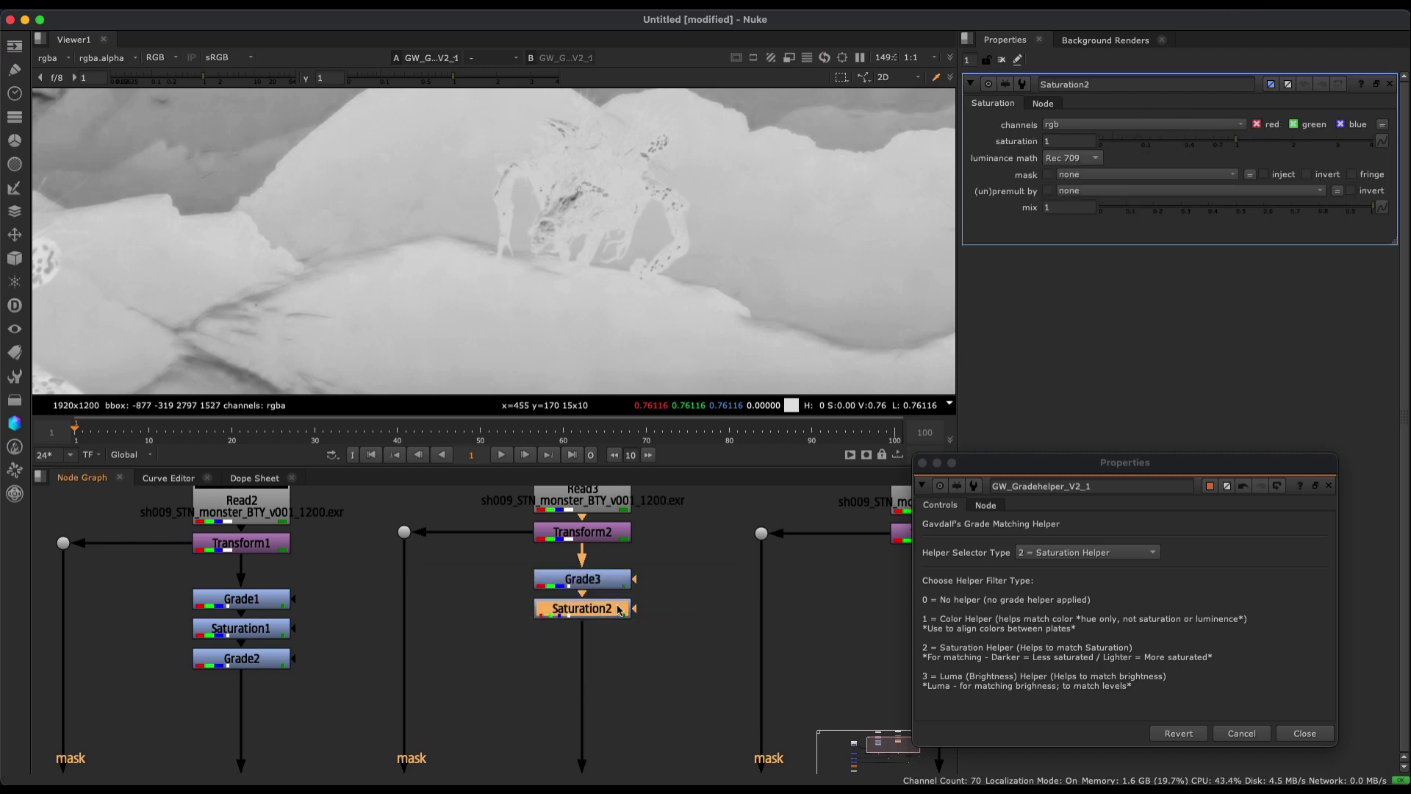
{"action": "mouse_move", "coordinate": [1247, 143]}
{"action": "left_mouse_down"}
{"action": "mouse_move", "coordinate": [1157, 154]}
{"action": "mouse_move", "coordinate": [1341, 153]}
{"action": "mouse_move", "coordinate": [1254, 167]}
{"action": "left_mouse_up"}
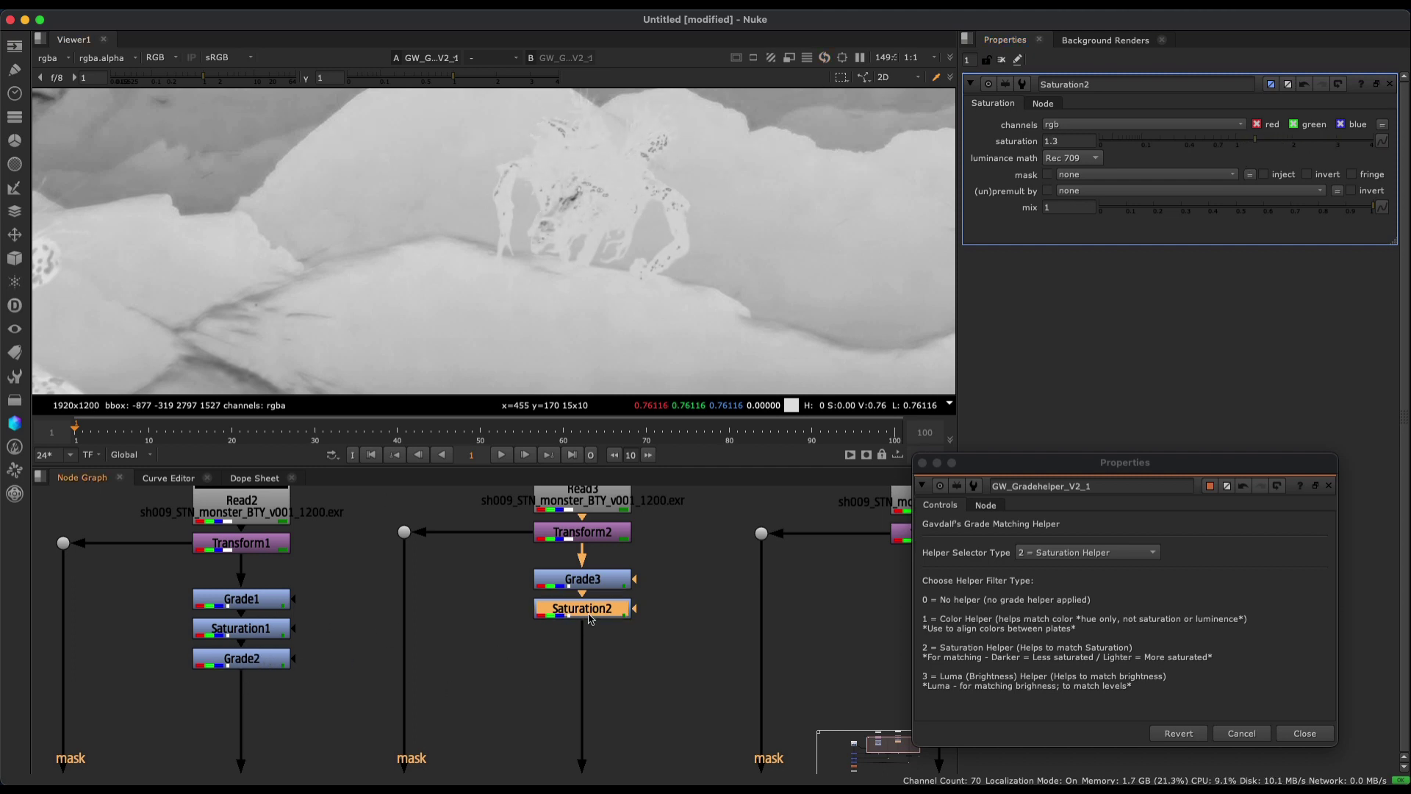
{"action": "key", "text": "g"}
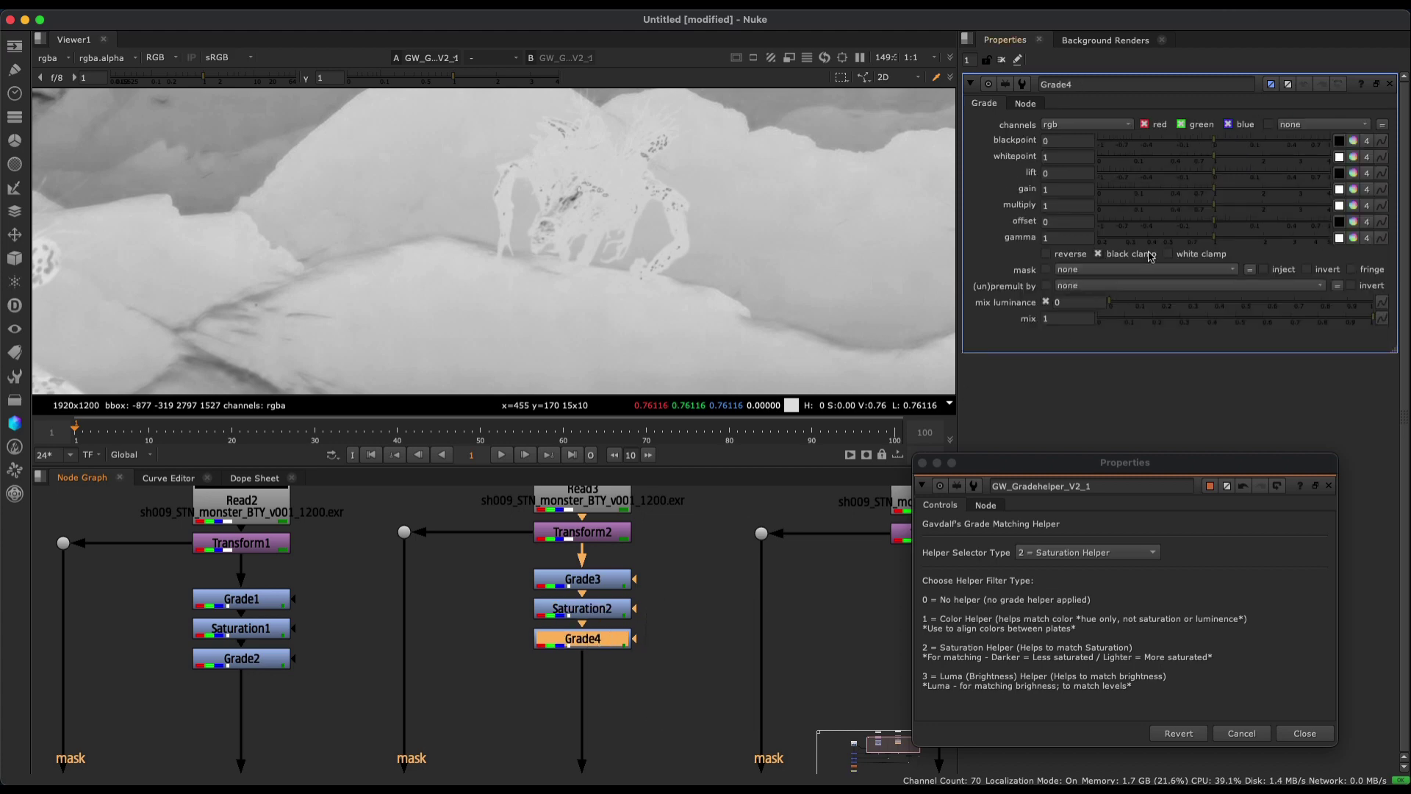
Under the luma helper, set Grade4 gain 0.49 and gamma 1.14, then turn the helper off.
{"action": "left_click", "coordinate": [1090, 552]}
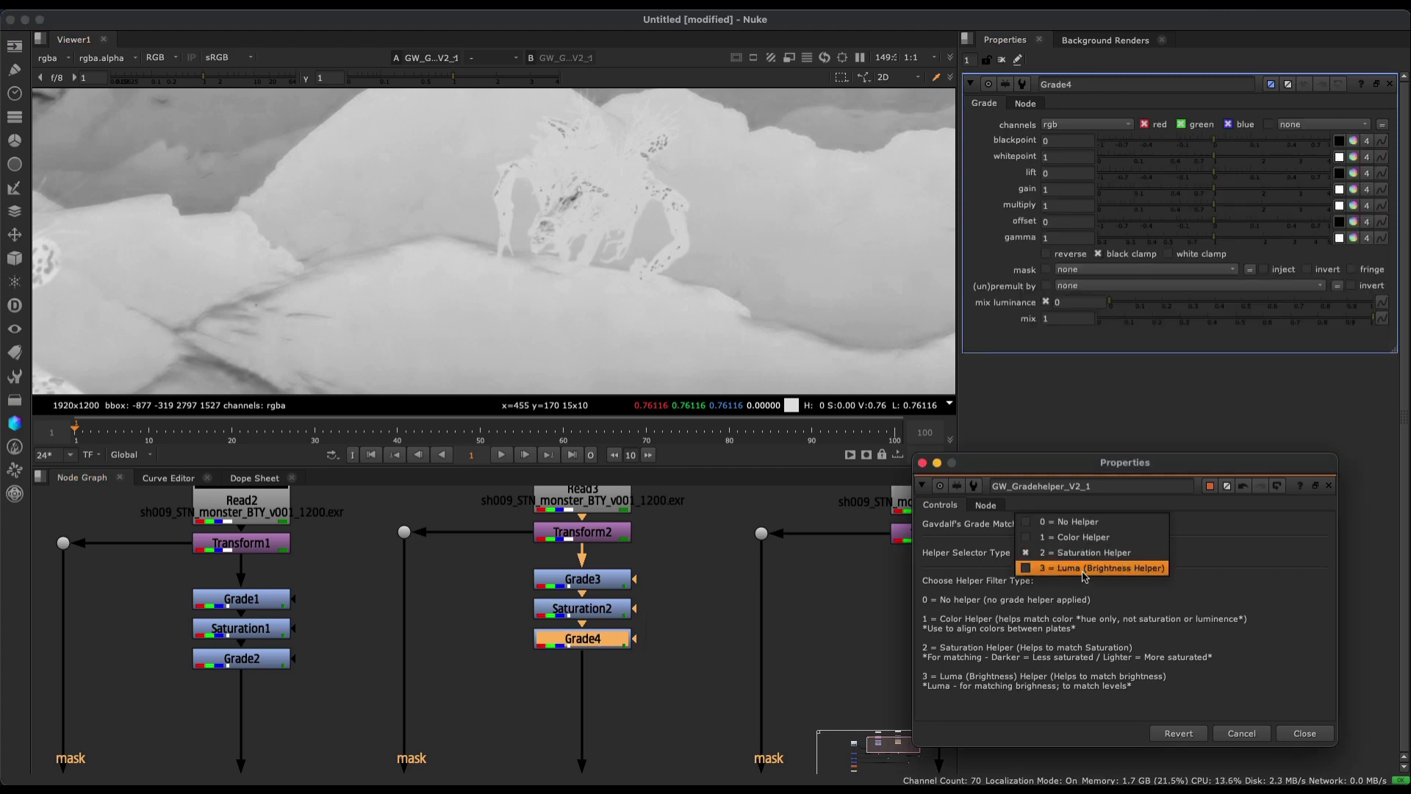
{"action": "left_click", "coordinate": [1085, 573]}
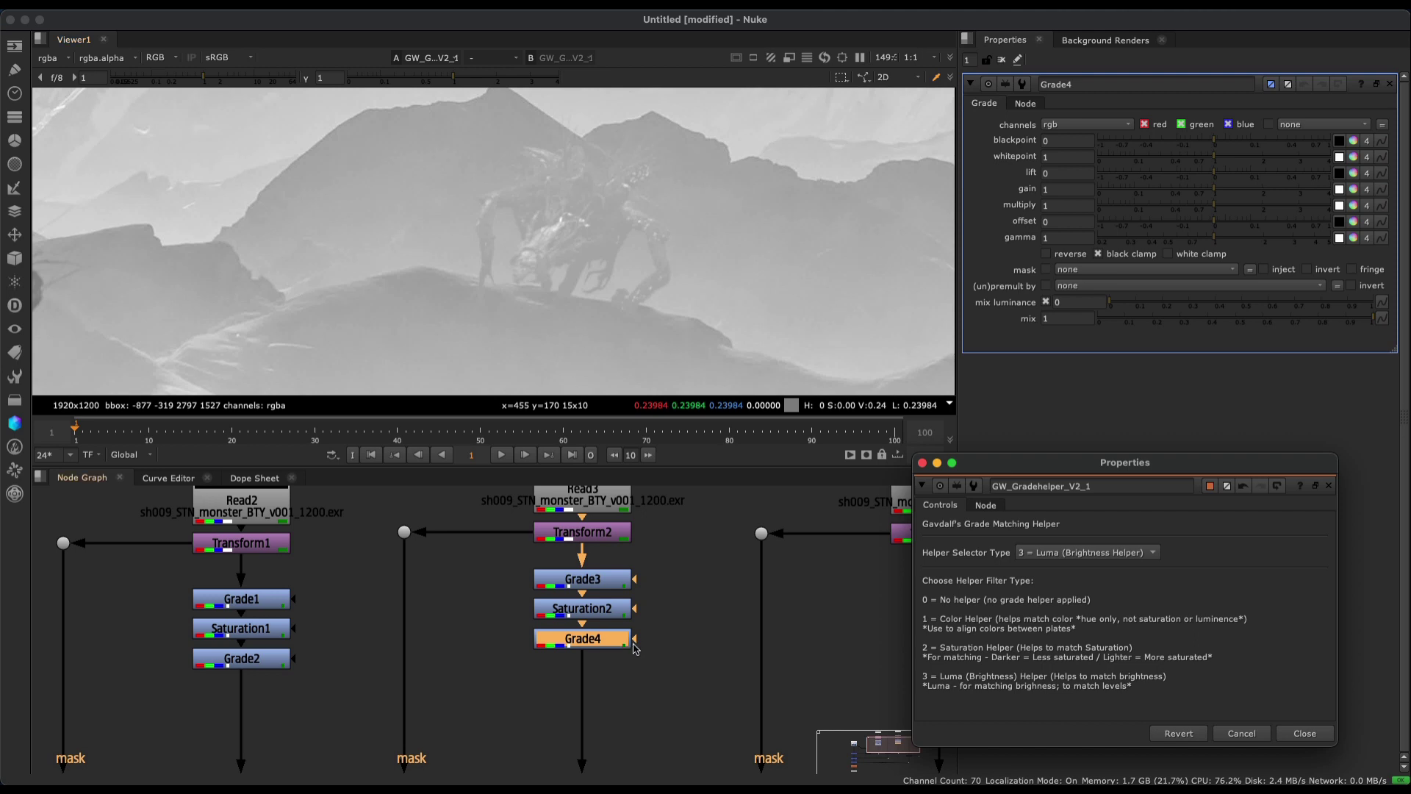
{"action": "mouse_move", "coordinate": [1215, 243]}
{"action": "left_mouse_down"}
{"action": "mouse_move", "coordinate": [1238, 244]}
{"action": "mouse_move", "coordinate": [1217, 243]}
{"action": "left_mouse_up"}
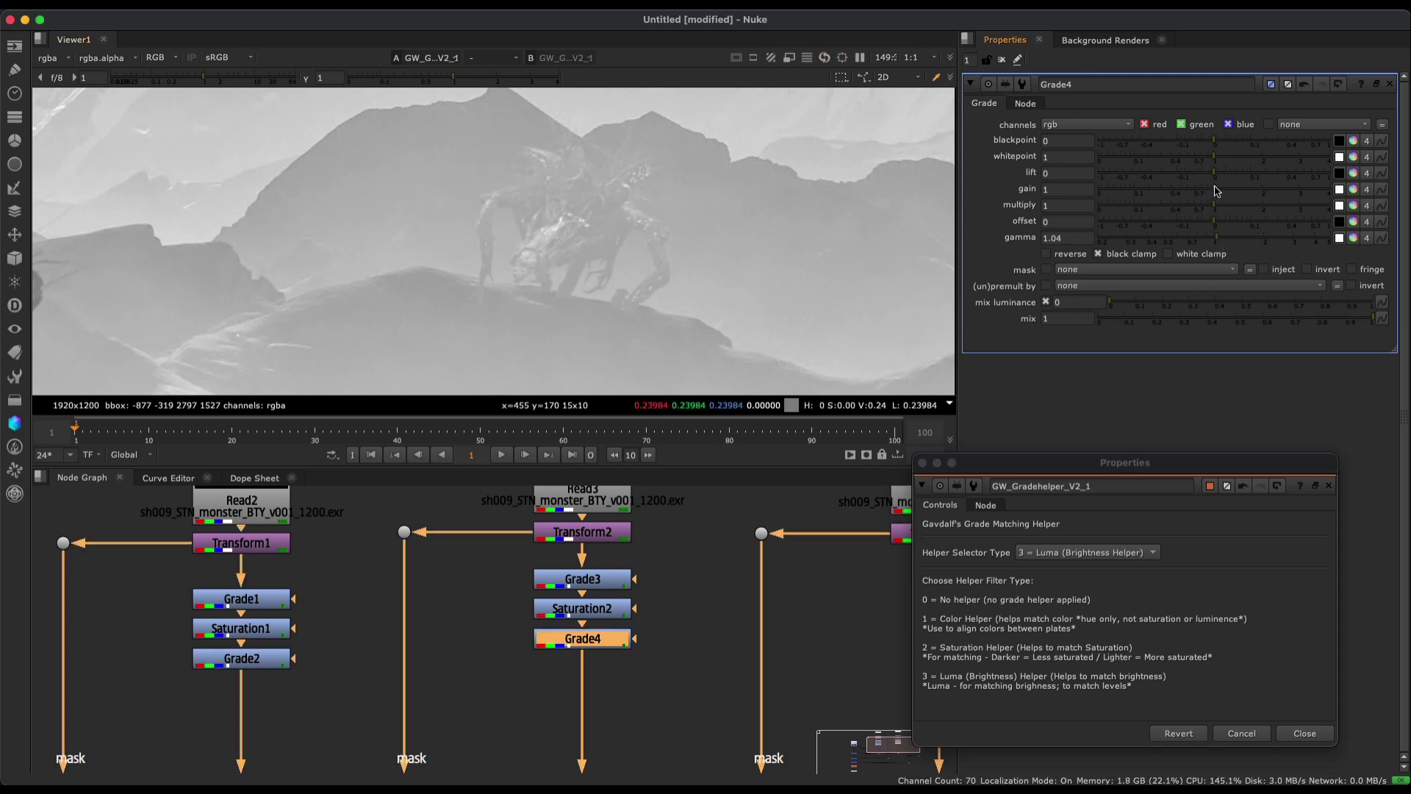
{"action": "left_click_drag", "start_coordinate": [1214, 191], "coordinate": [1178, 197]}
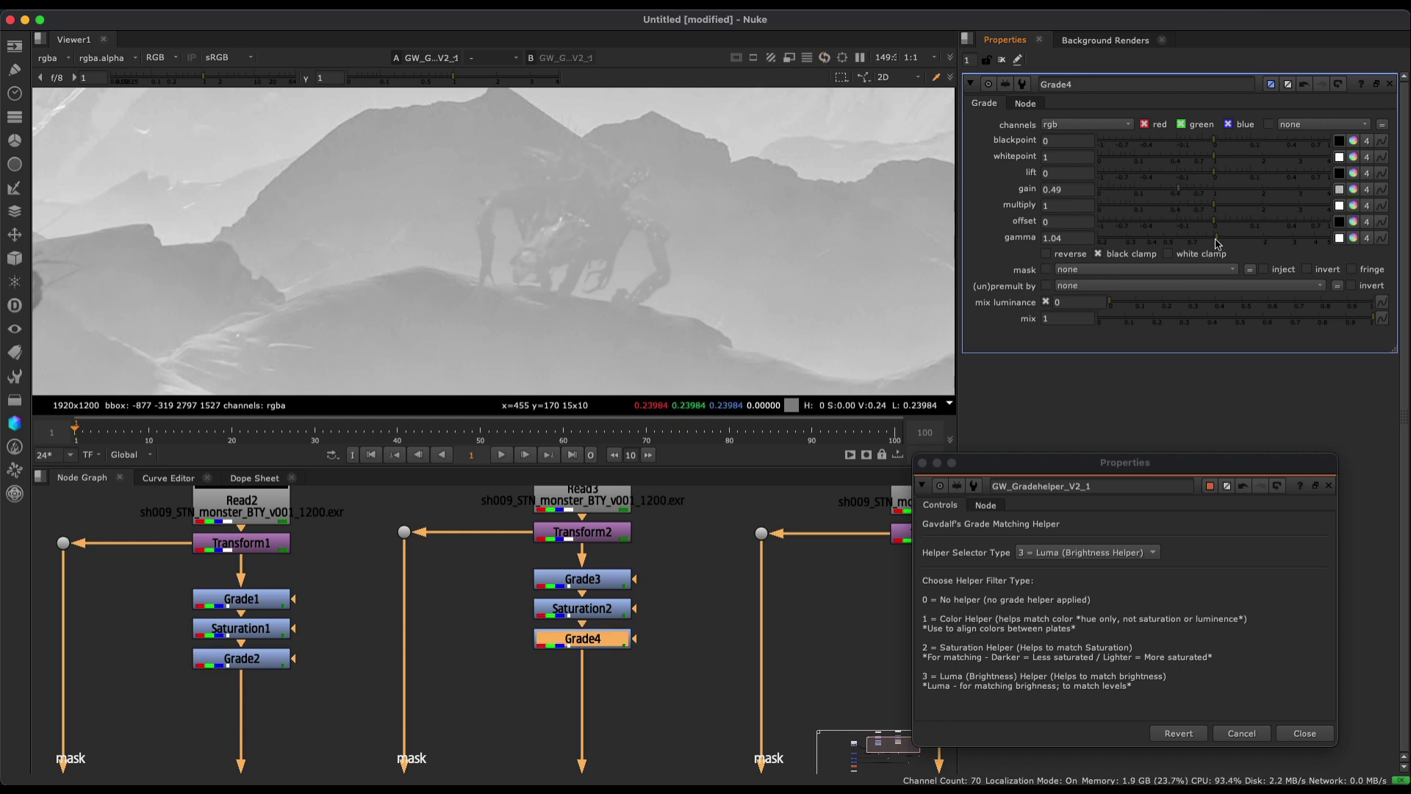
{"action": "left_click_drag", "start_coordinate": [1217, 244], "coordinate": [1226, 244]}
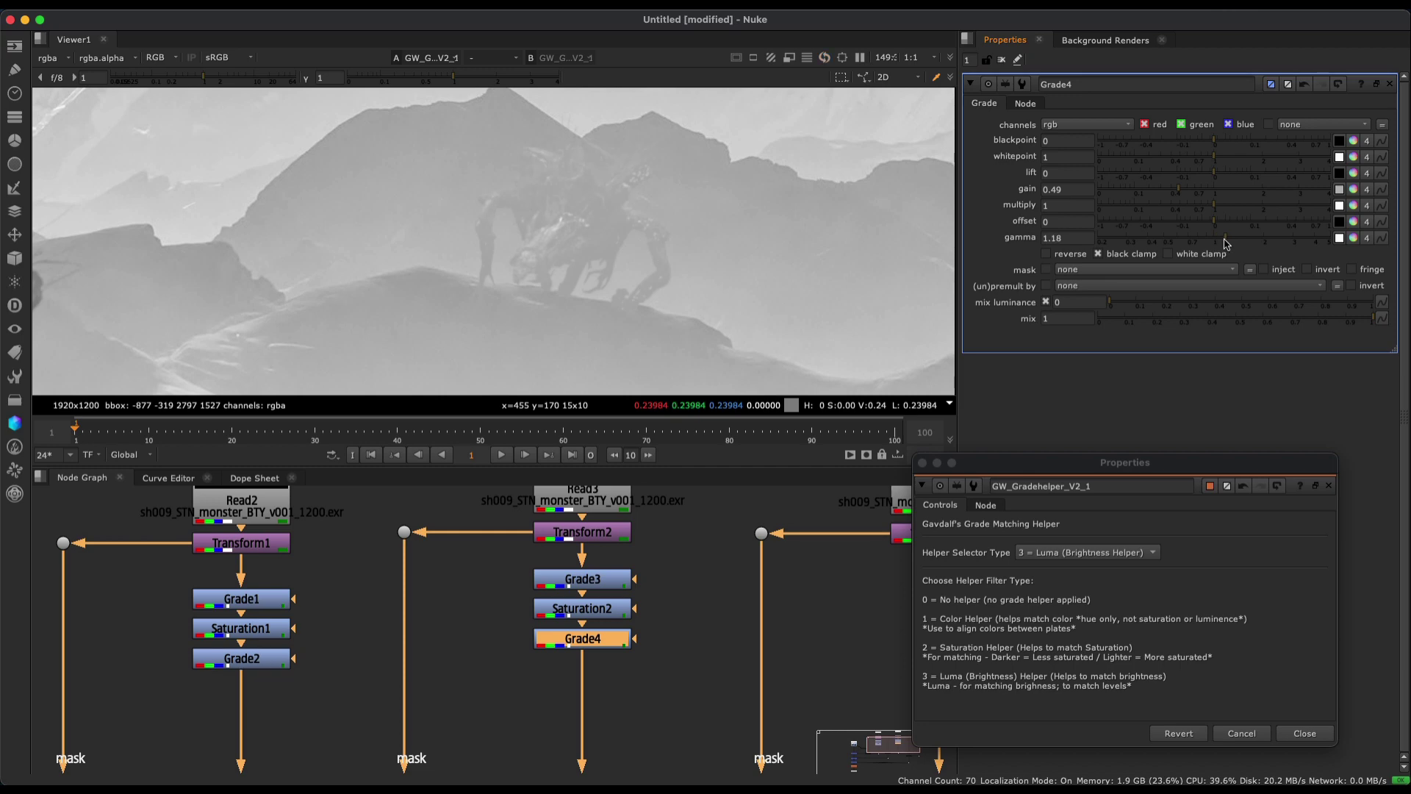
{"action": "left_click", "coordinate": [1051, 550]}
{"action": "left_click", "coordinate": [1059, 507]}
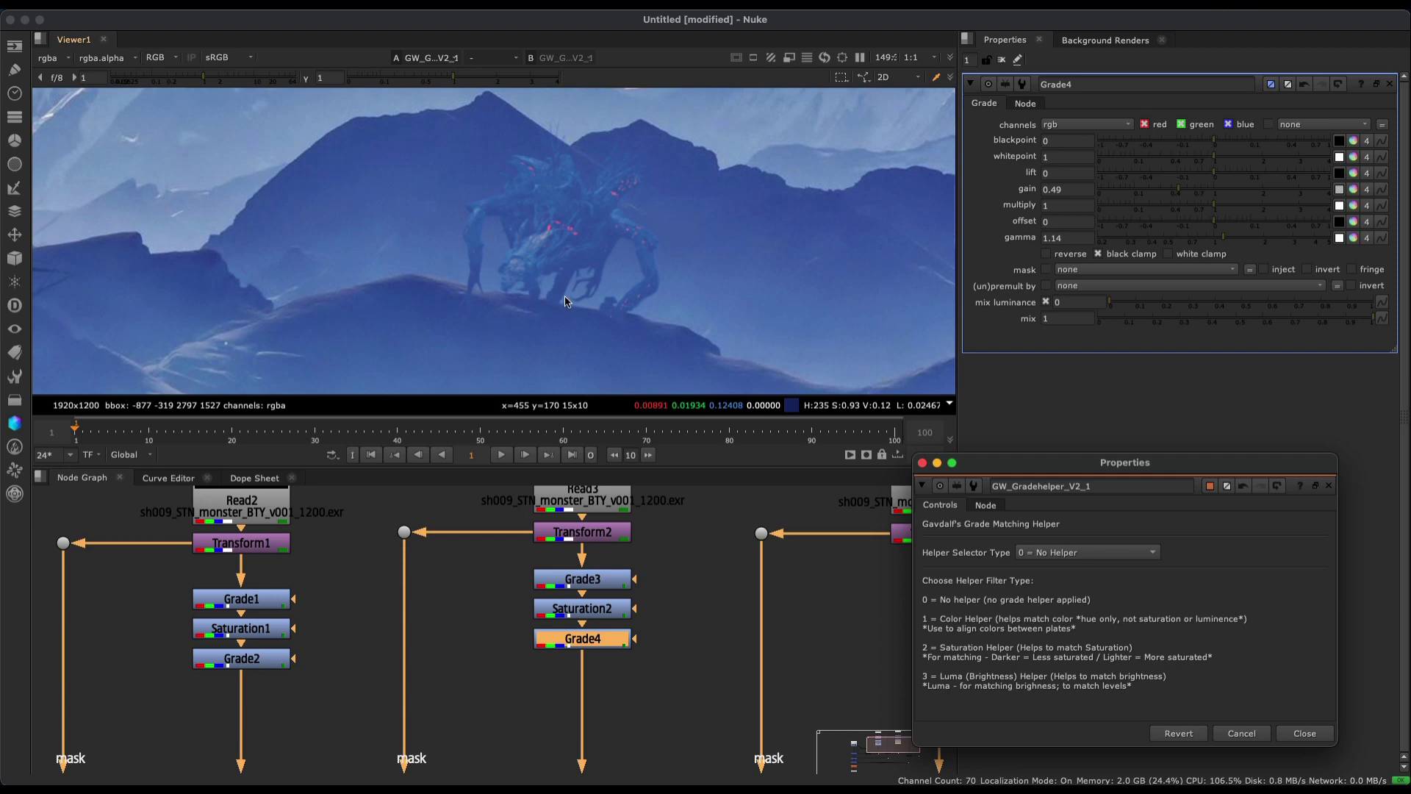
Resample BlacksMatch1's default black from plate shadows to 0.03739, 0.105796, 0.363713.
{"action": "middle_click_drag", "start_coordinate": [607, 639], "coordinate": [662, 524]}
{"action": "double_click", "coordinate": [517, 611]}
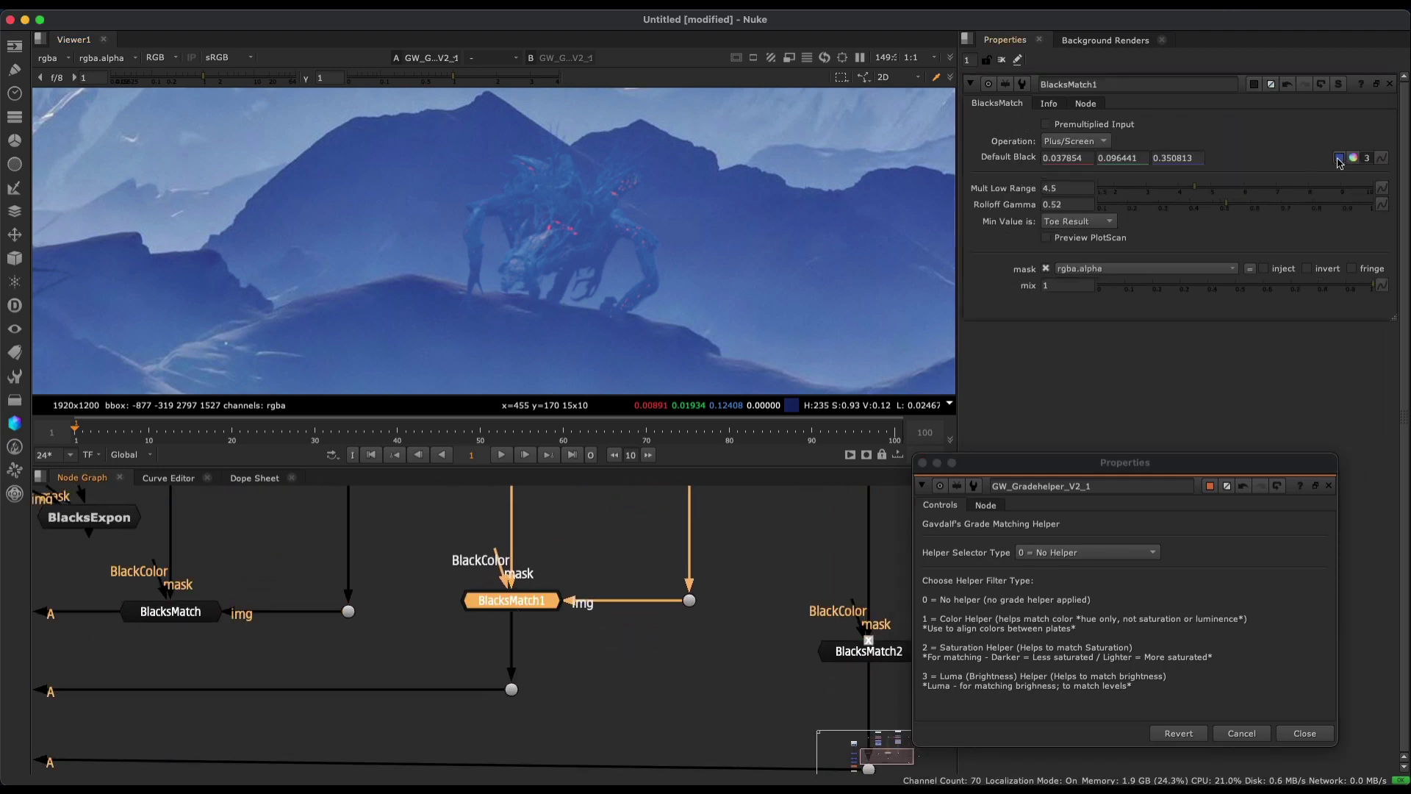
{"action": "left_click", "coordinate": [1339, 161]}
{"action": "left_click_drag", "start_coordinate": [589, 326], "coordinate": [594, 330], "text": "shift+super"}
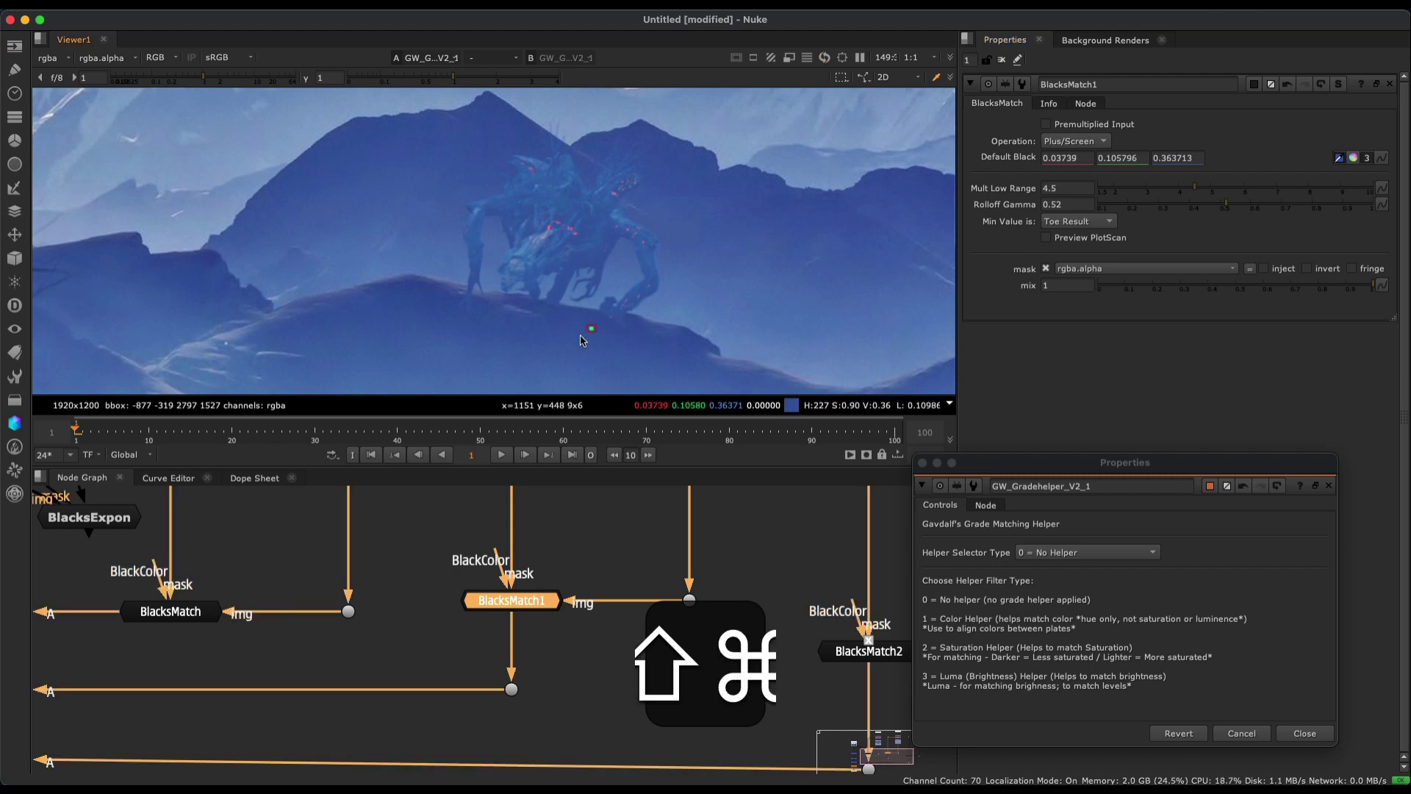
Raise Grade4's gamma on the middle monster to 1.18.
{"action": "middle_click_drag", "start_coordinate": [706, 551], "coordinate": [644, 720]}
{"action": "double_click", "coordinate": [658, 610]}
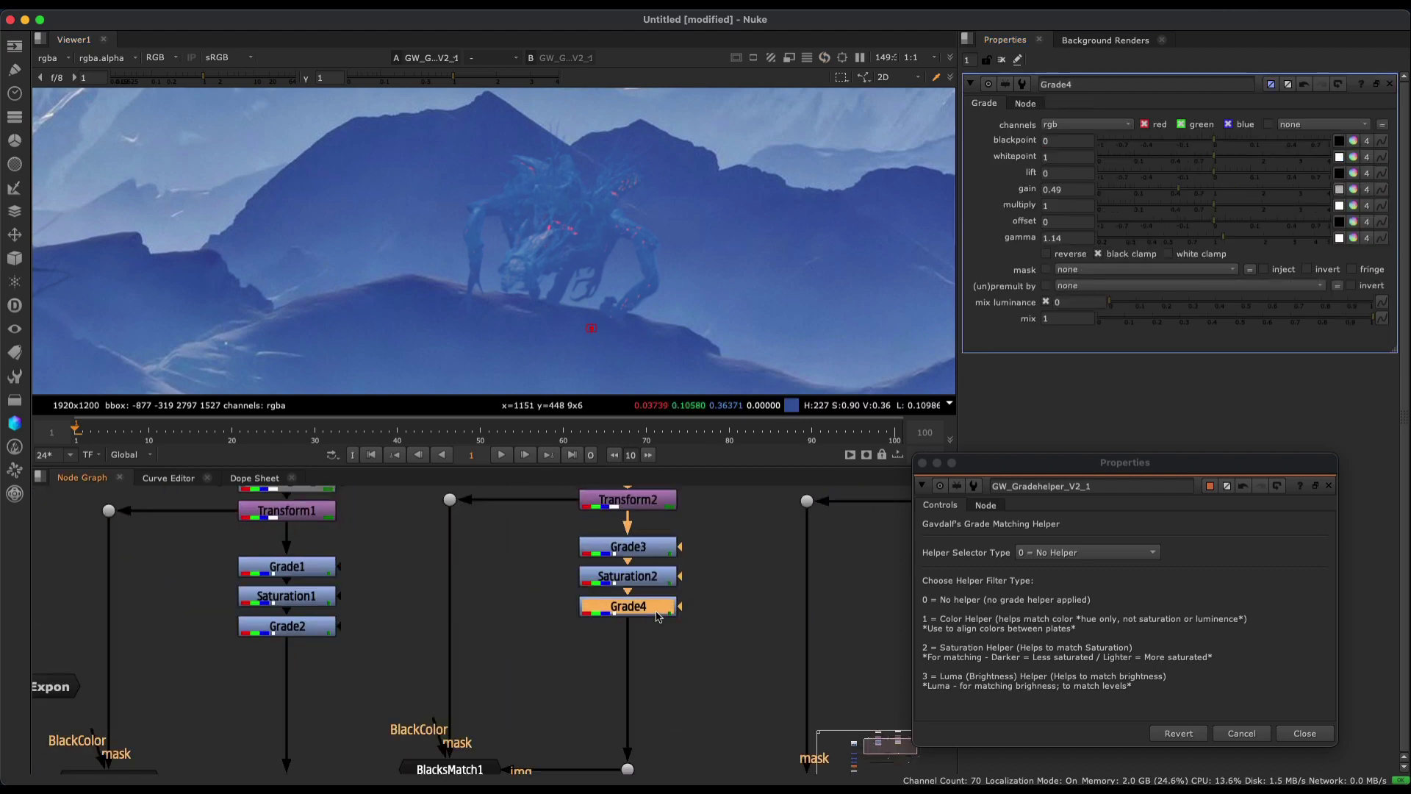
{"action": "left_click_drag", "start_coordinate": [1231, 242], "coordinate": [1222, 244]}
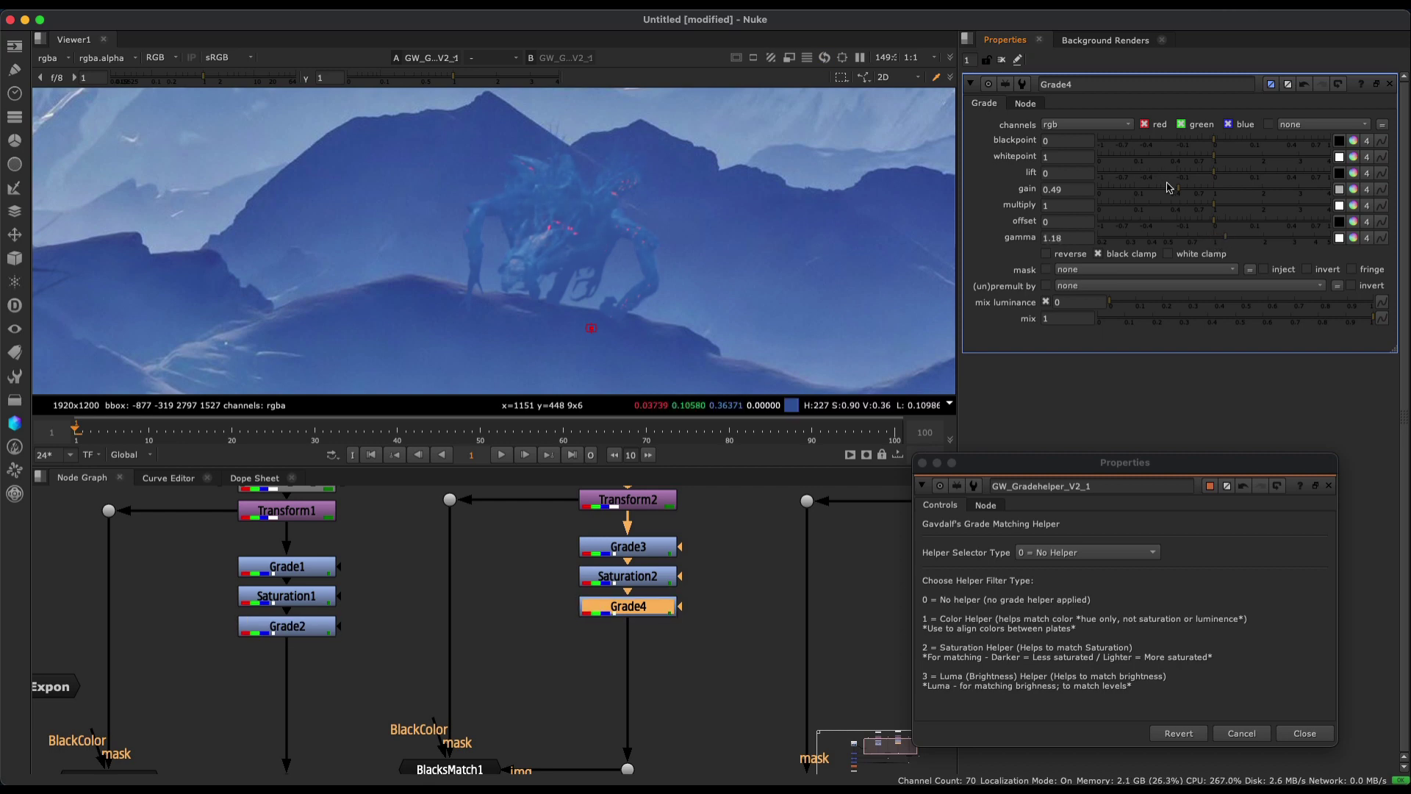
Darken the middle monster by setting Grade4's gain to 0.135 and gamma to 1.1.
{"action": "left_click_drag", "start_coordinate": [1169, 187], "coordinate": [1156, 189]}
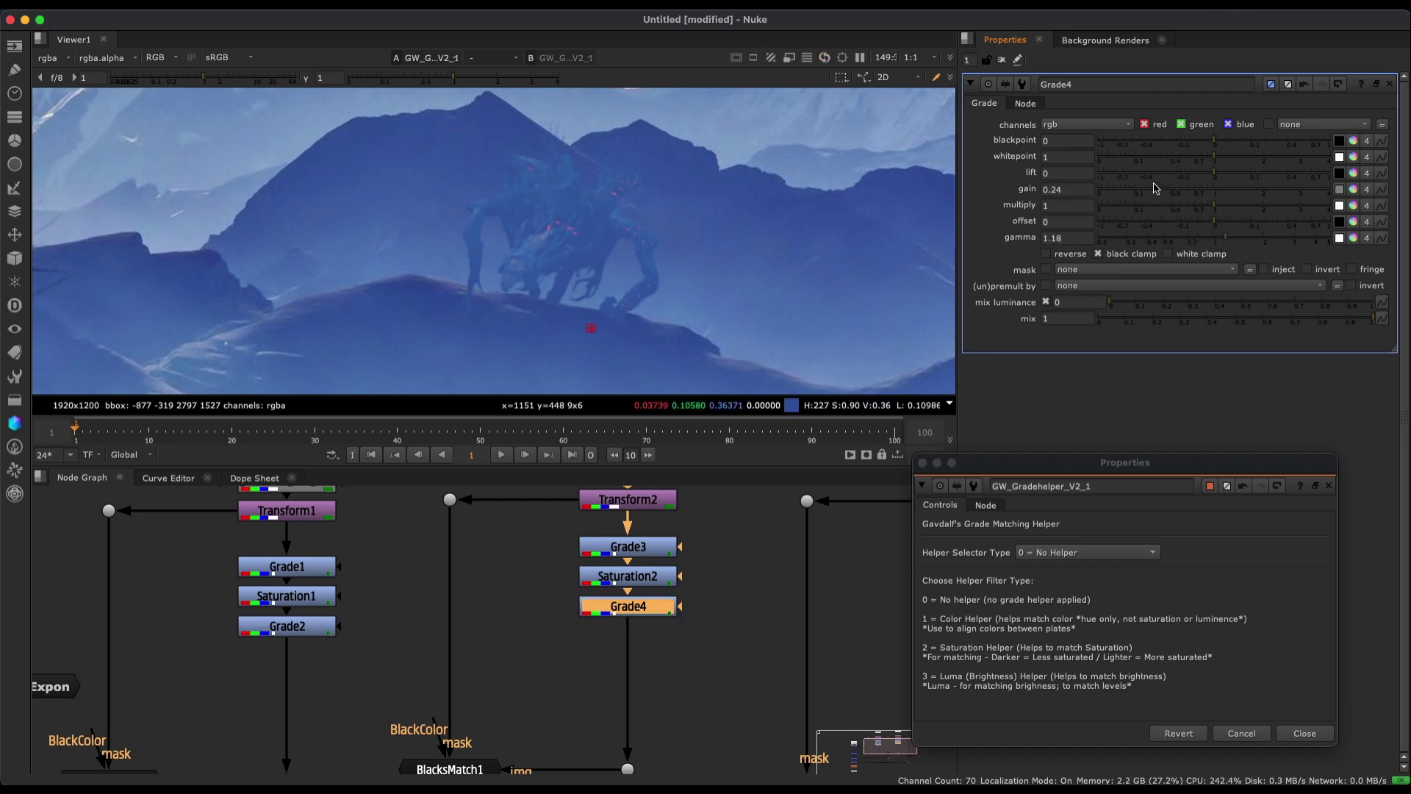
{"action": "mouse_move", "coordinate": [1226, 244]}
{"action": "left_mouse_down"}
{"action": "mouse_move", "coordinate": [1263, 244]}
{"action": "mouse_move", "coordinate": [1201, 247]}
{"action": "mouse_move", "coordinate": [1220, 245]}
{"action": "left_mouse_up"}
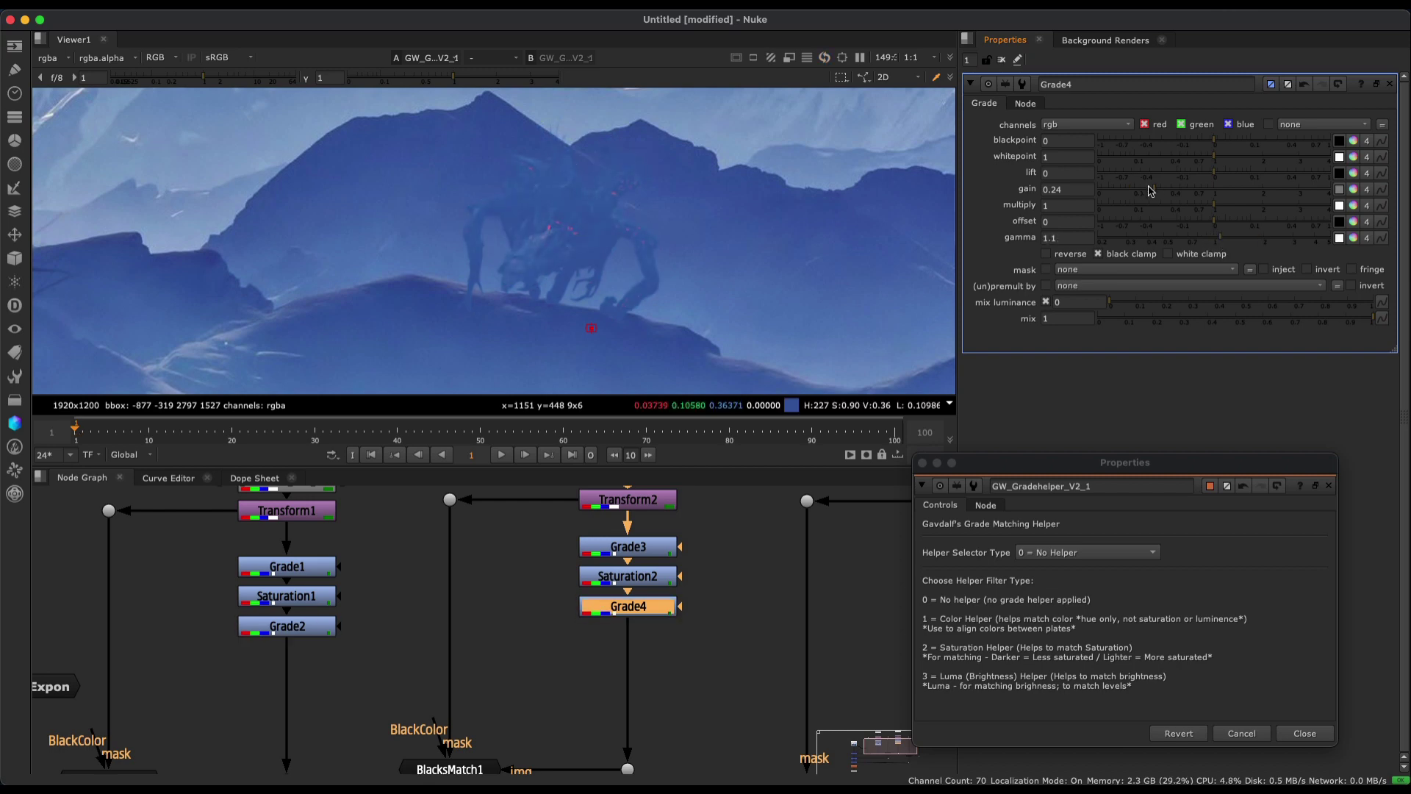
{"action": "left_click_drag", "start_coordinate": [1151, 191], "coordinate": [1140, 193]}
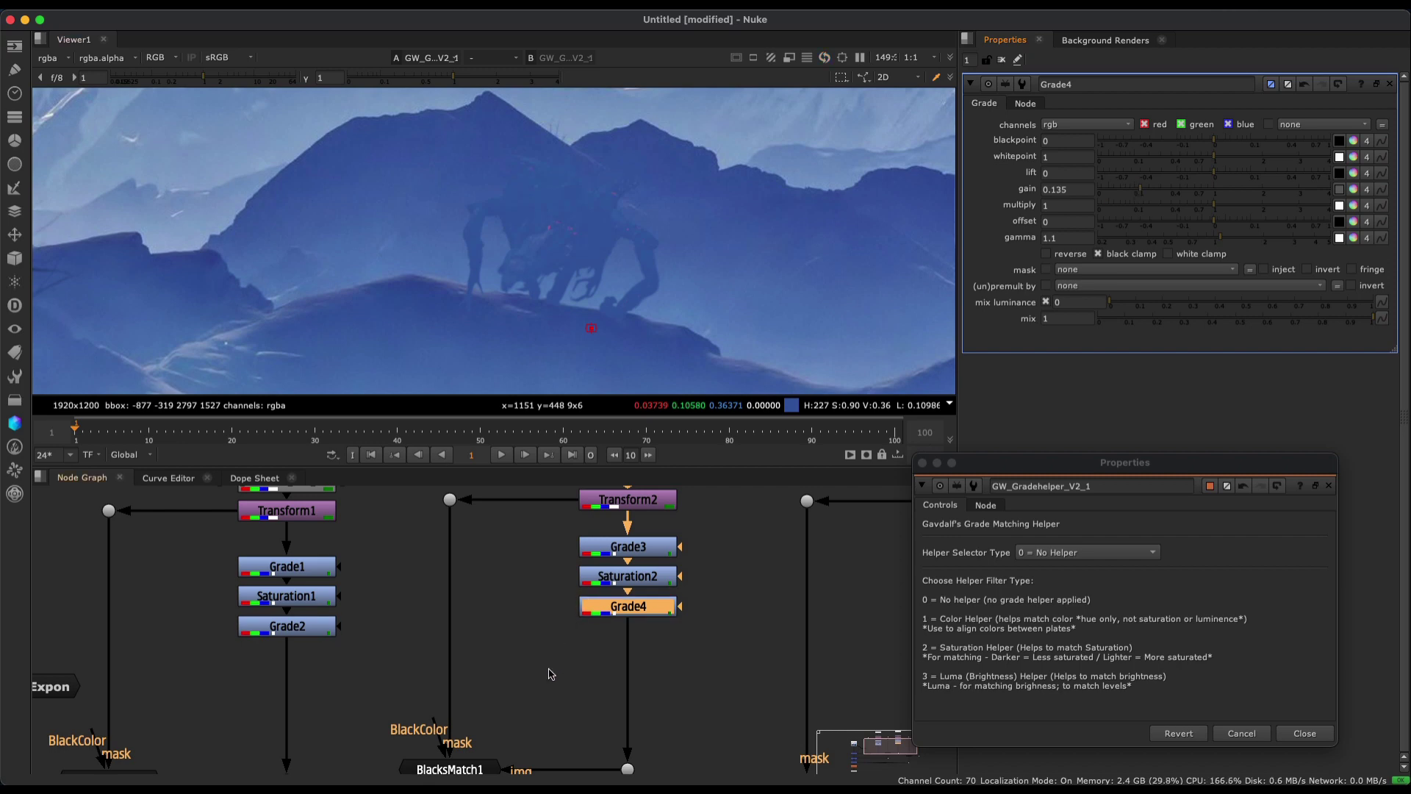
{"action": "scroll", "coordinate": [536, 650], "scroll_direction": "down", "scroll_amount": 3}
Resample BlacksMatch1's default black from a shadow beside the monster (0.034946, 0.090769, 0.336925).
{"action": "left_click", "coordinate": [471, 693]}
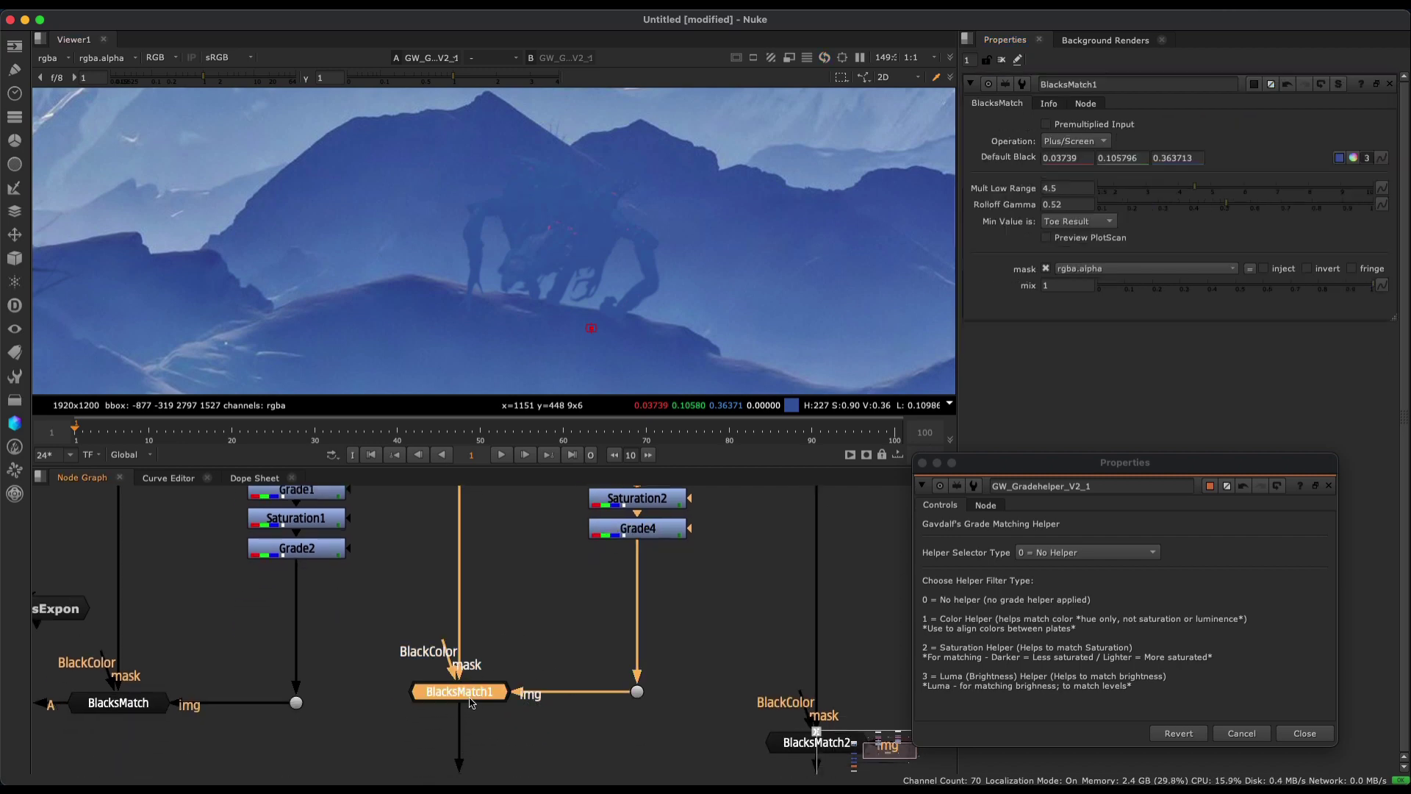
{"action": "left_click", "coordinate": [1348, 158]}
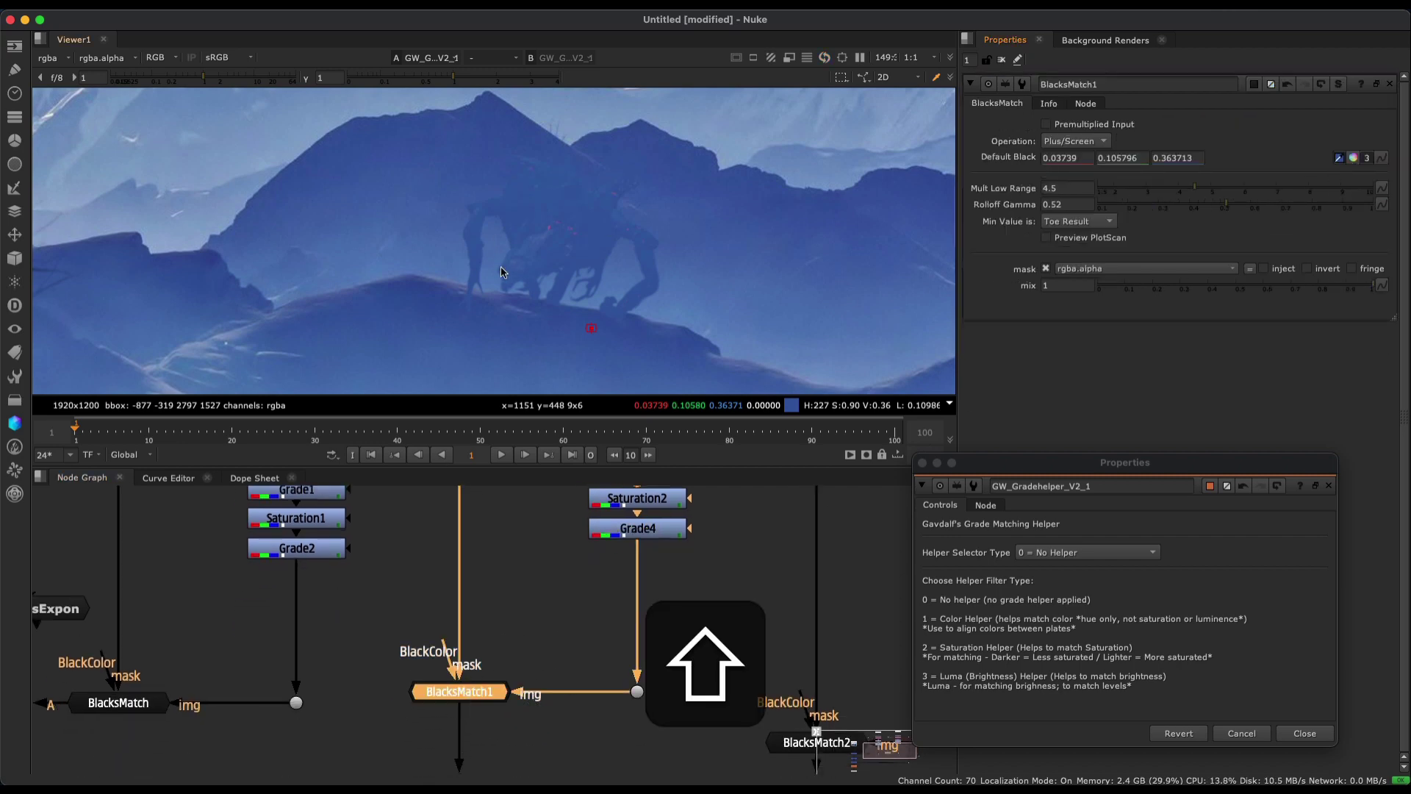
{"action": "left_click_drag", "start_coordinate": [409, 284], "coordinate": [450, 324], "text": "shift+super"}
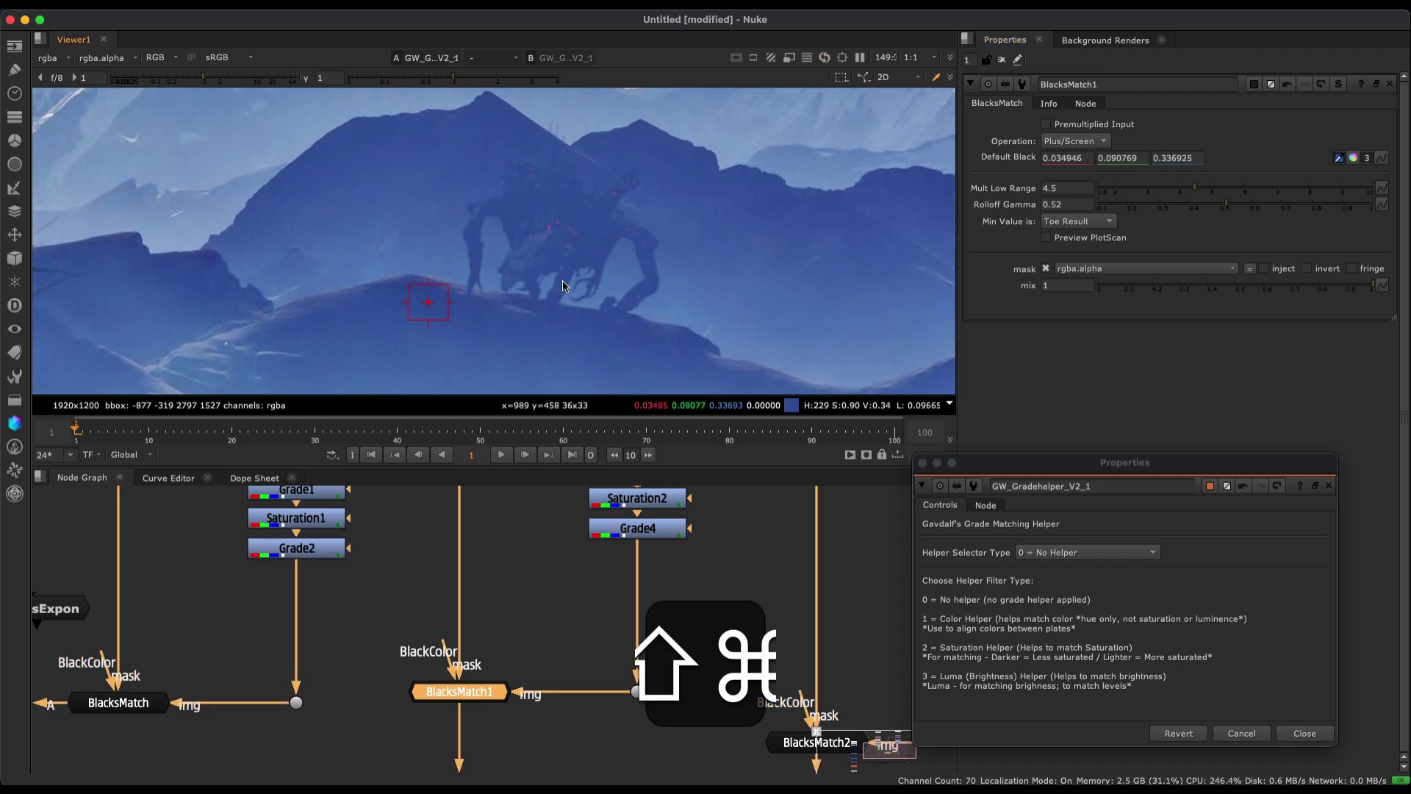
Pan and zoom the viewer out to check the whole mountain plate comp.
{"action": "middle_click_drag", "start_coordinate": [635, 279], "coordinate": [683, 291]}
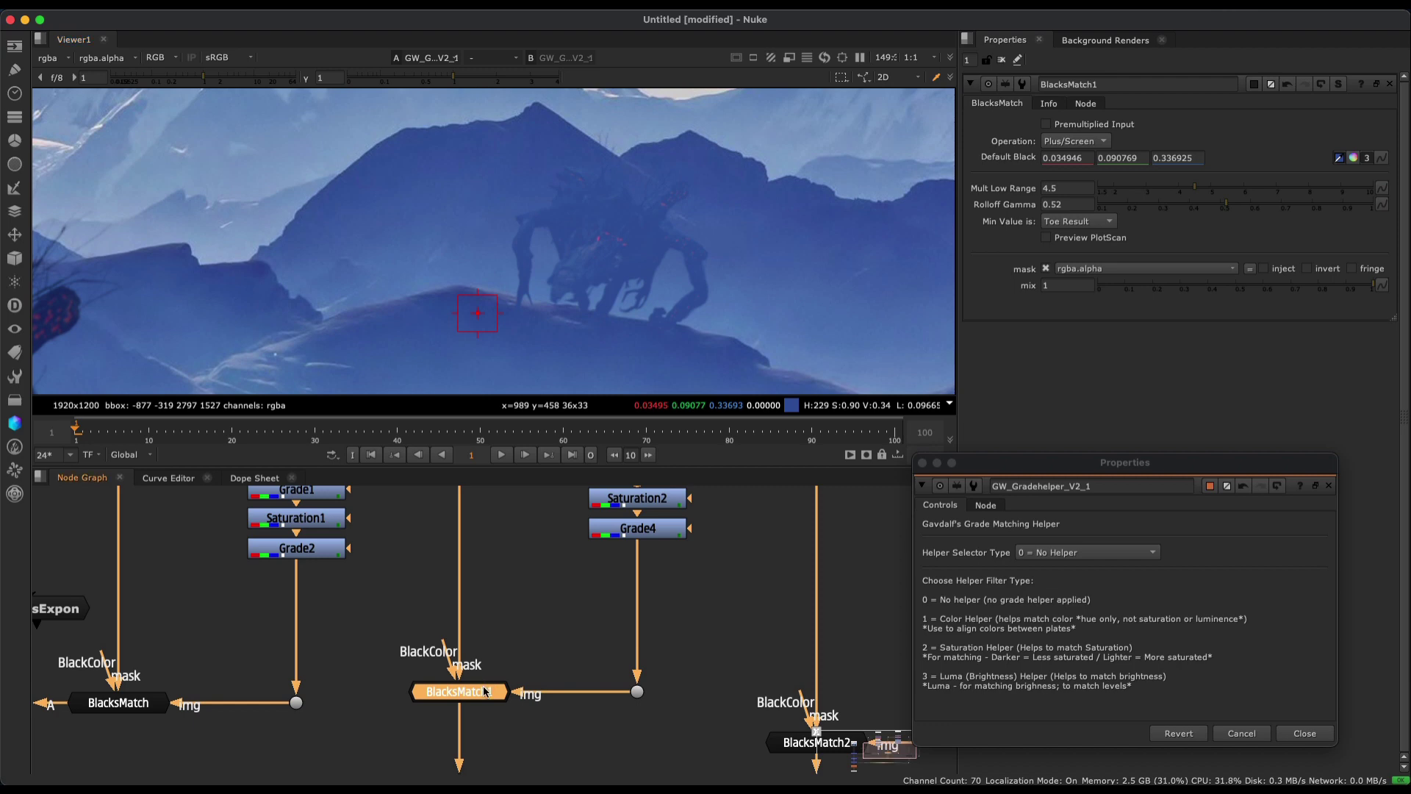
{"action": "middle_click_drag", "start_coordinate": [540, 240], "coordinate": [612, 224]}
{"action": "scroll", "coordinate": [612, 223], "scroll_direction": "up", "scroll_amount": 1}
{"action": "scroll", "coordinate": [613, 228], "scroll_direction": "down", "scroll_amount": 5}
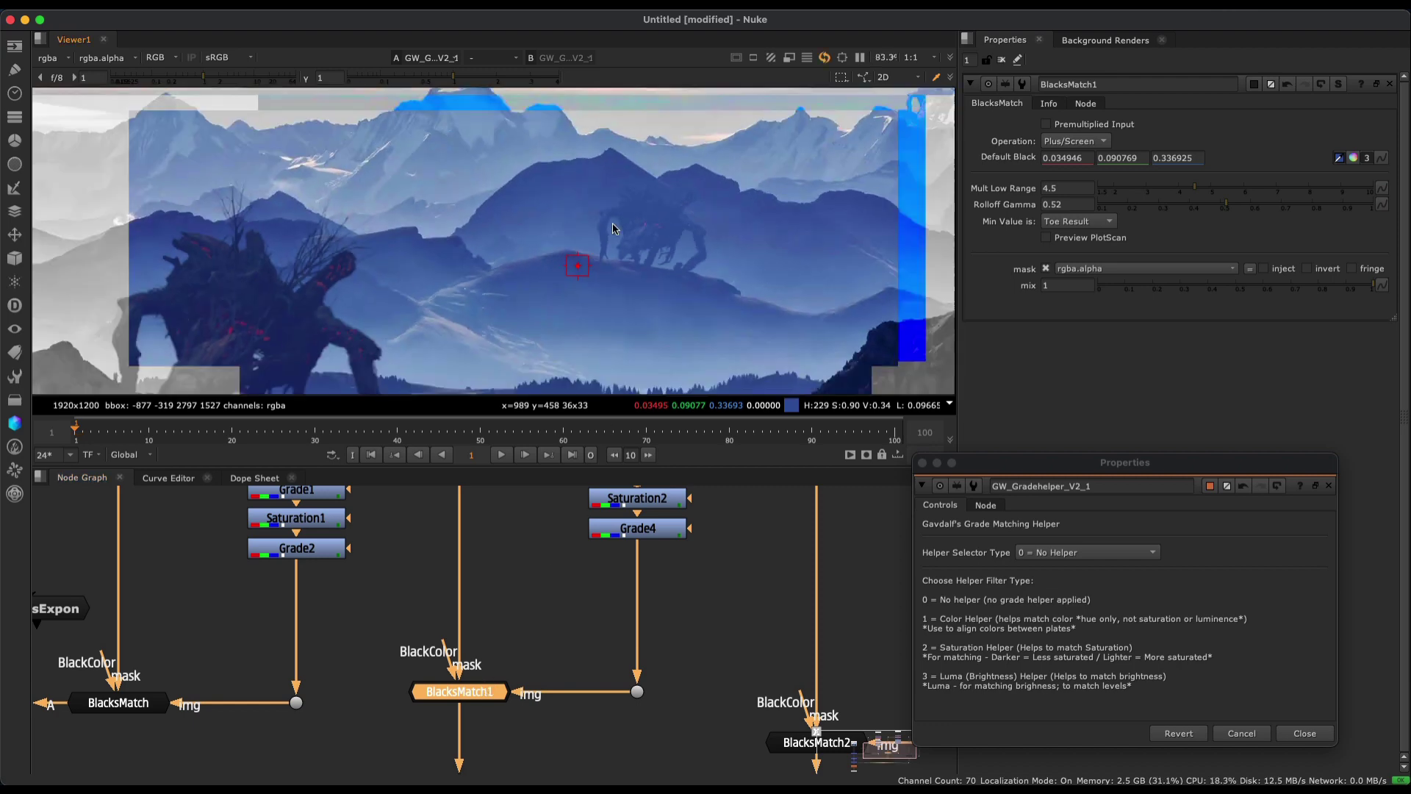
{"action": "middle_click_drag", "start_coordinate": [703, 211], "coordinate": [542, 254]}
{"action": "scroll", "coordinate": [737, 217], "scroll_direction": "down", "scroll_amount": 1}
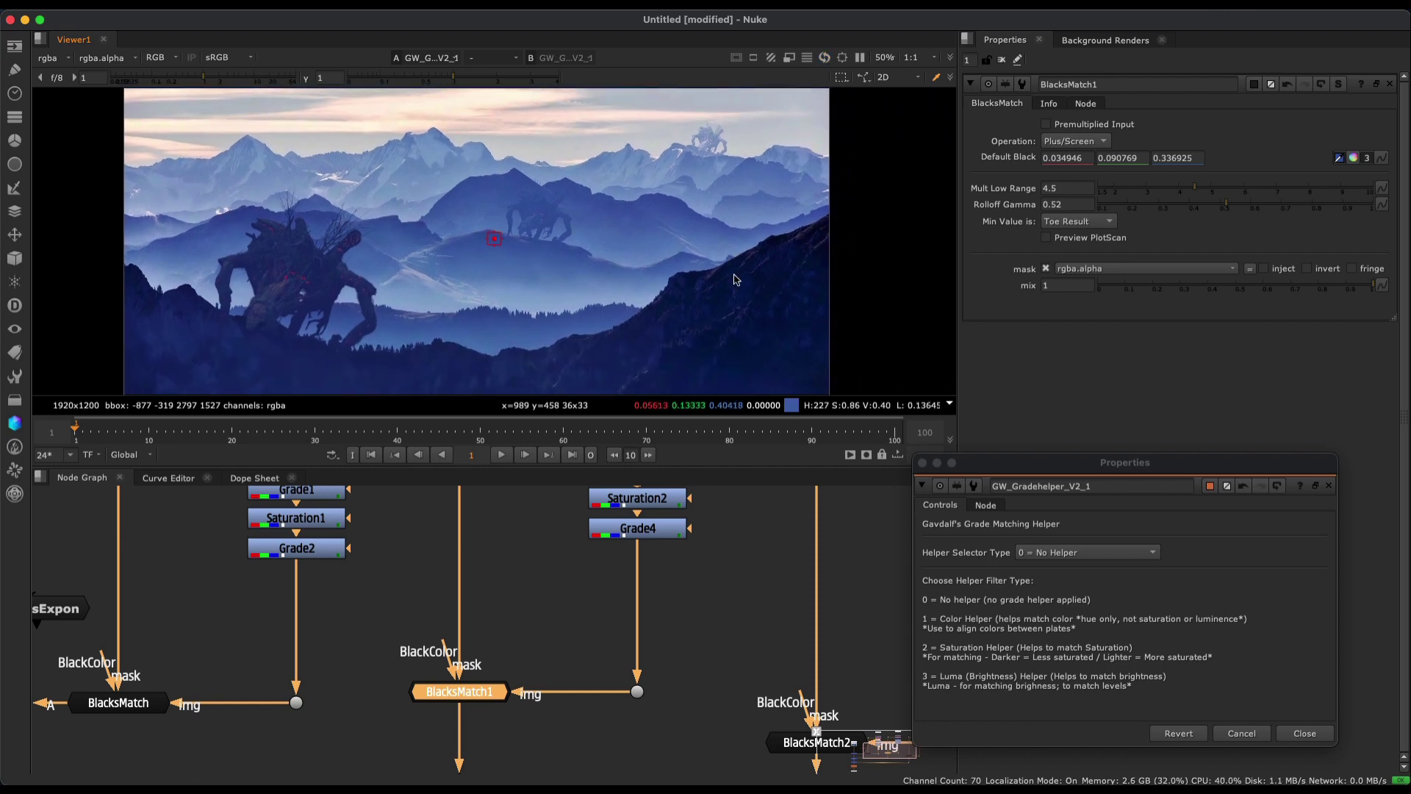
{"action": "scroll", "coordinate": [764, 542], "scroll_direction": "up", "scroll_amount": 1}
Navigate the node graph to bring BlacksMatch1 and BlacksMatch2 into view.
{"action": "middle_click_drag", "start_coordinate": [764, 542], "coordinate": [667, 566]}
{"action": "scroll", "coordinate": [633, 664], "scroll_direction": "down", "scroll_amount": 3}
{"action": "scroll", "coordinate": [667, 566], "scroll_direction": "down", "scroll_amount": 5}
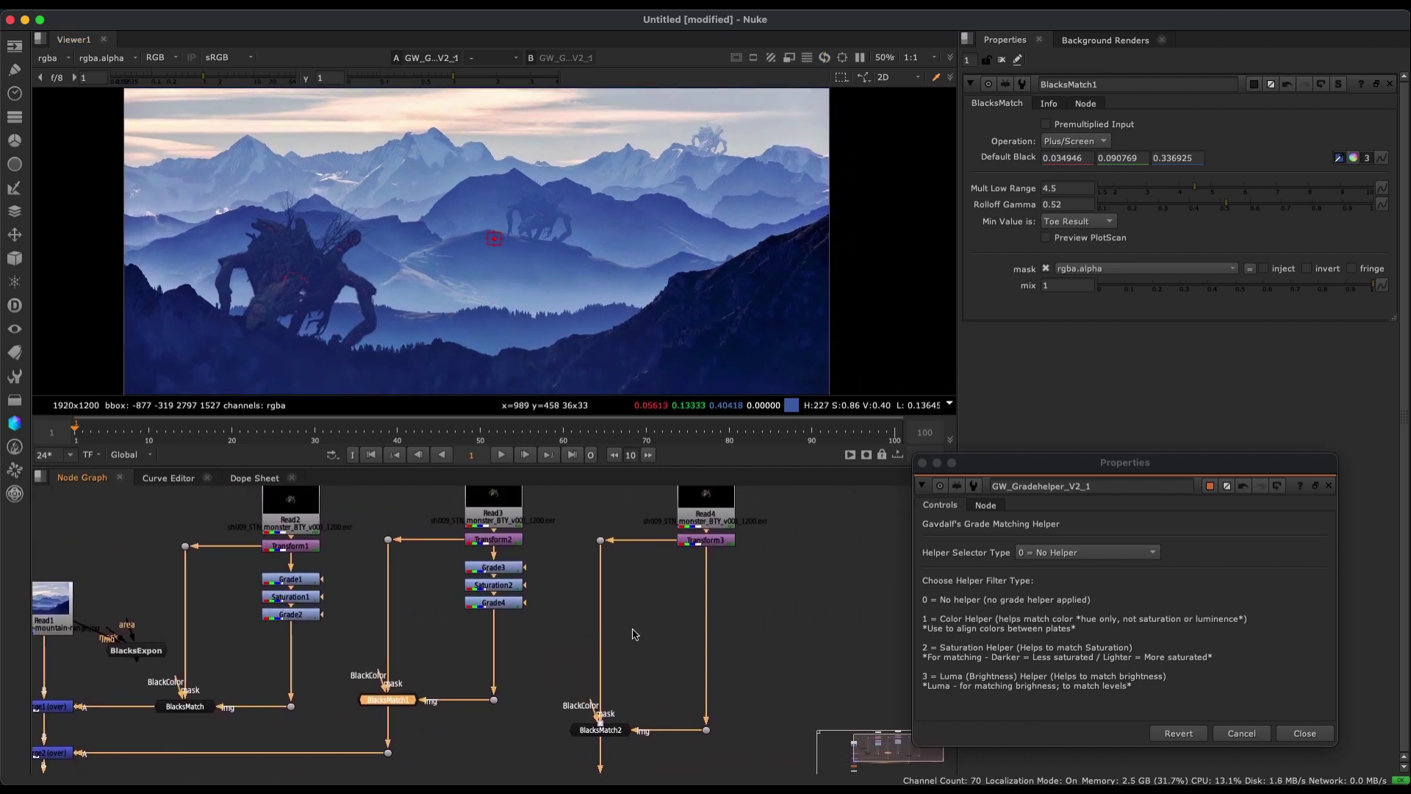
{"action": "scroll", "coordinate": [719, 572], "scroll_direction": "up", "scroll_amount": 6}
{"action": "scroll", "coordinate": [683, 616], "scroll_direction": "down", "scroll_amount": 3}
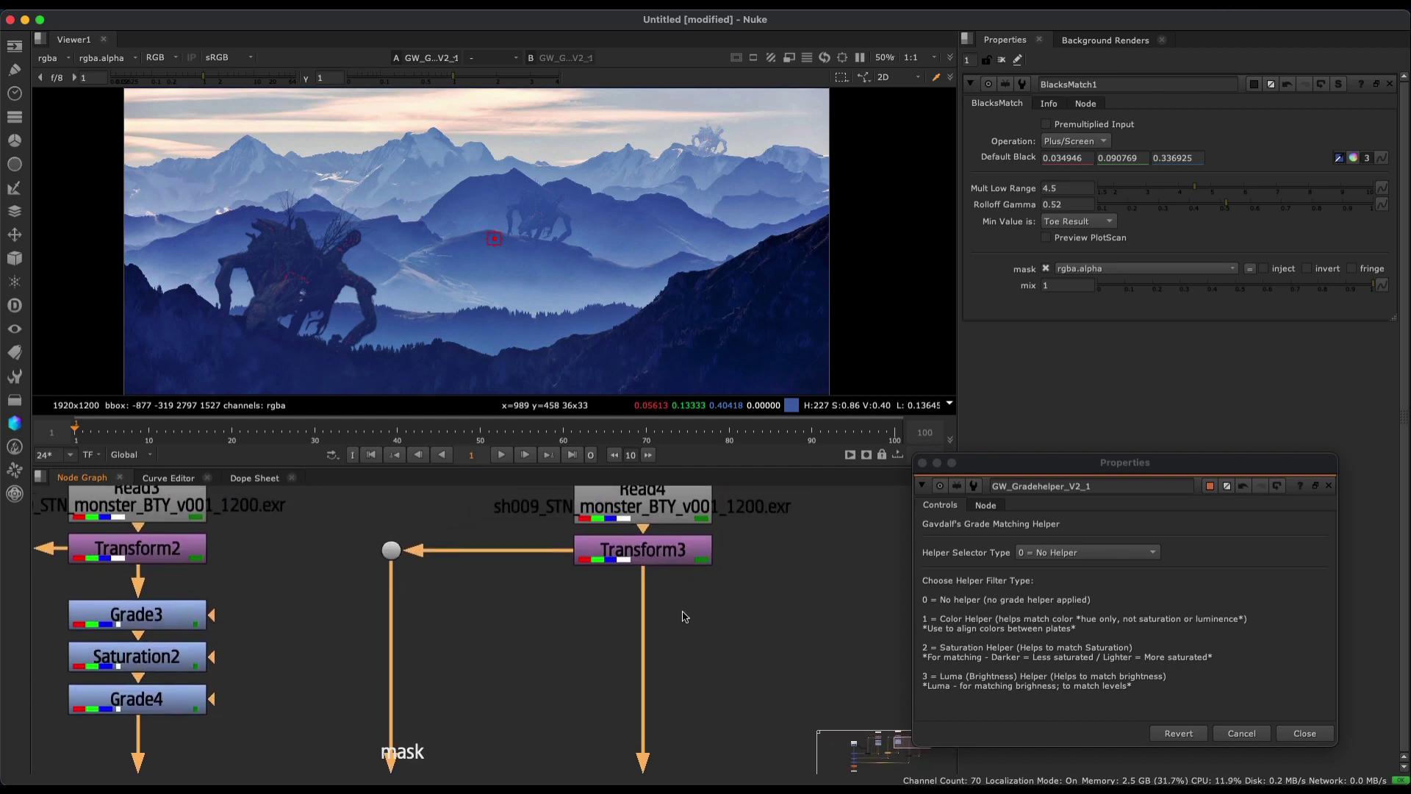
{"action": "middle_click_drag", "start_coordinate": [692, 630], "coordinate": [696, 615]}
{"action": "scroll", "coordinate": [730, 119], "scroll_direction": "up", "scroll_amount": 5}
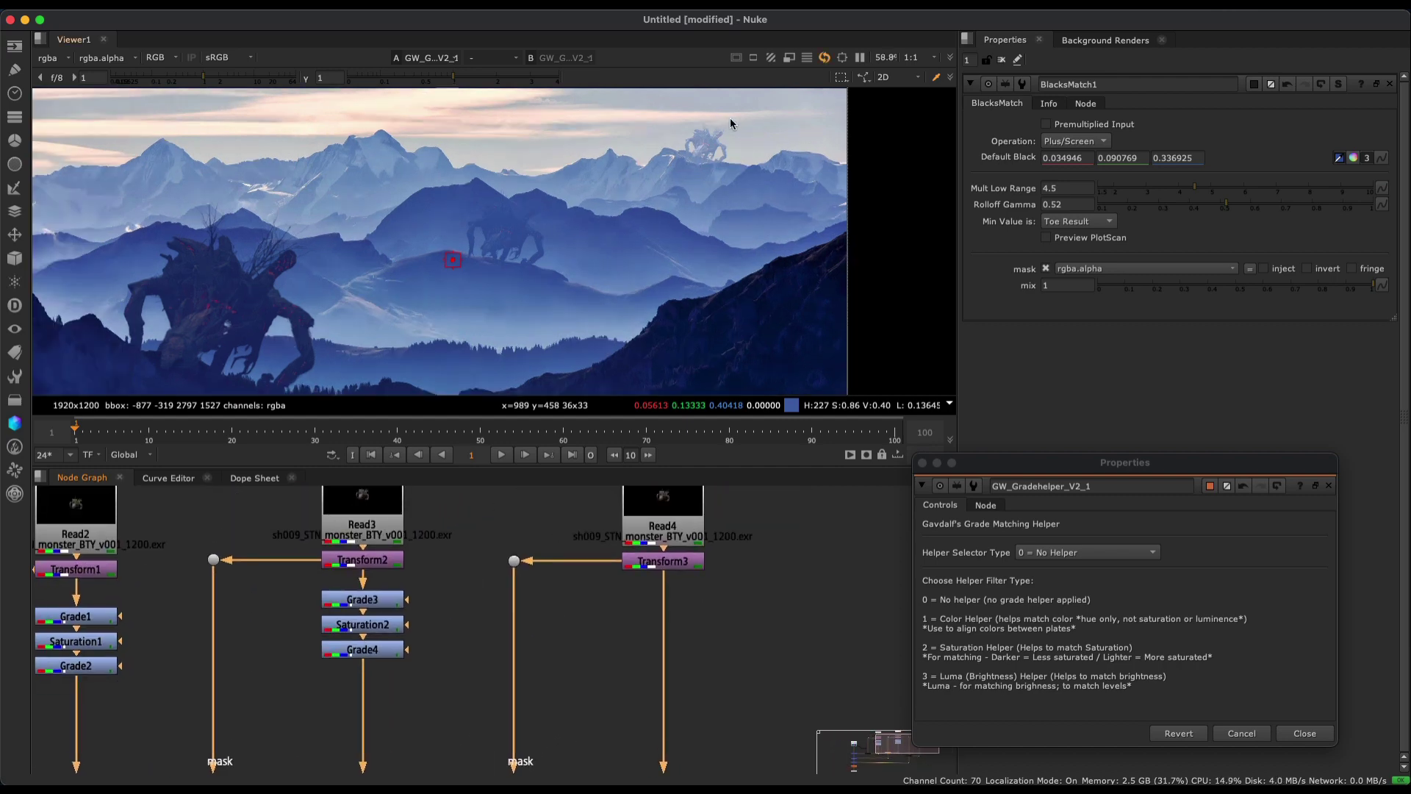
{"action": "scroll", "coordinate": [730, 117], "scroll_direction": "up", "scroll_amount": 4}
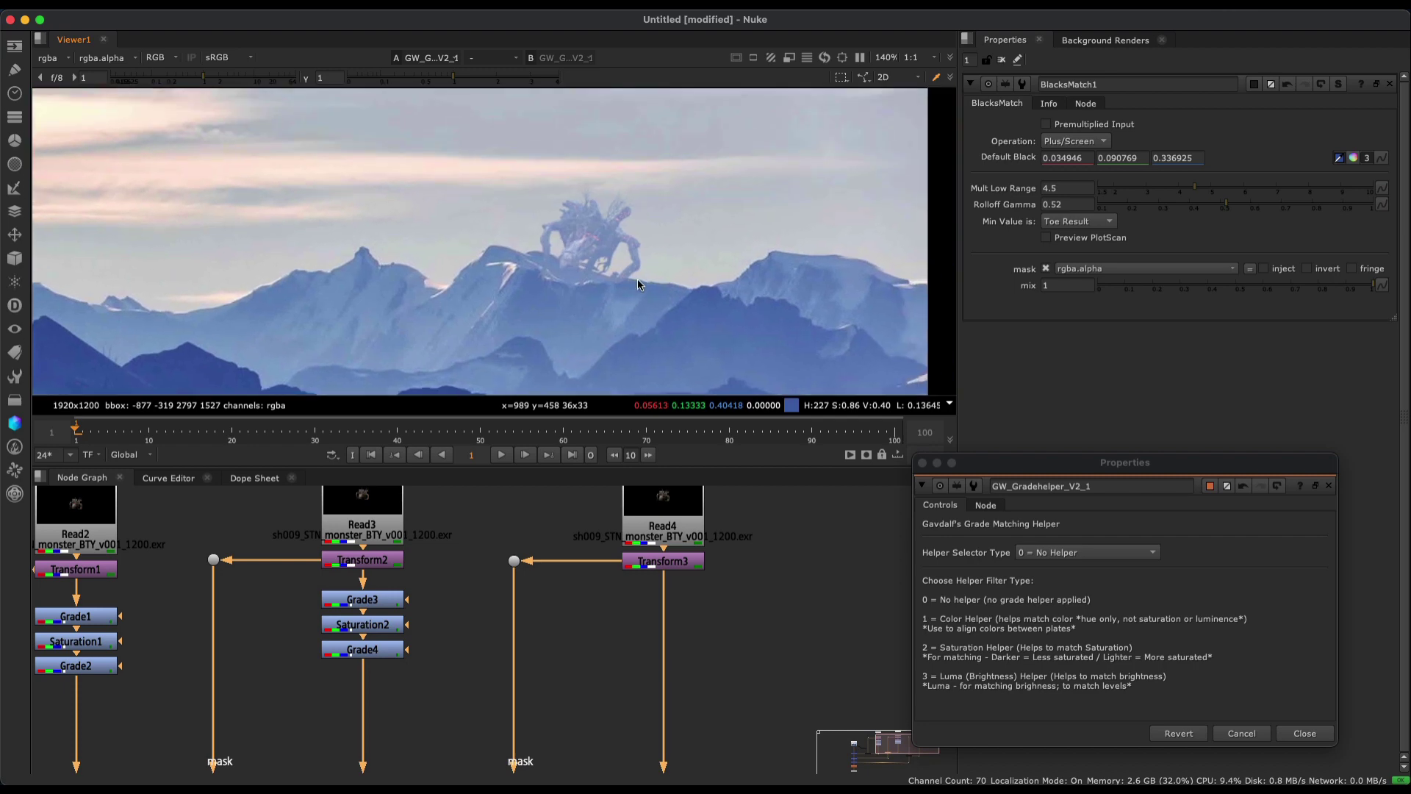
{"action": "middle_click_drag", "start_coordinate": [635, 755], "coordinate": [699, 602]}
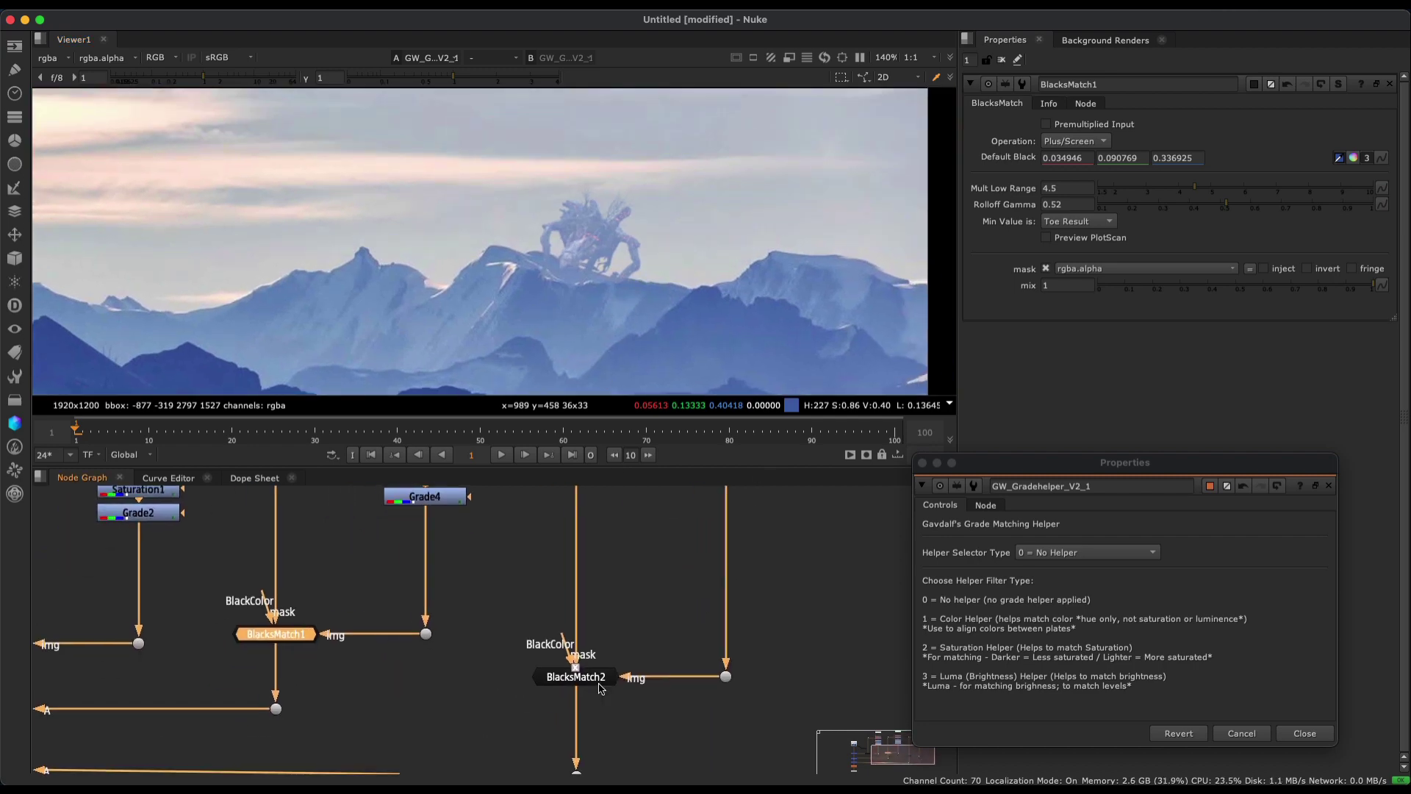
Toggle BlacksMatch2 off and on to compare the third monster, leaving it enabled.
{"action": "left_click", "coordinate": [600, 685]}
{"action": "key", "text": "d"}
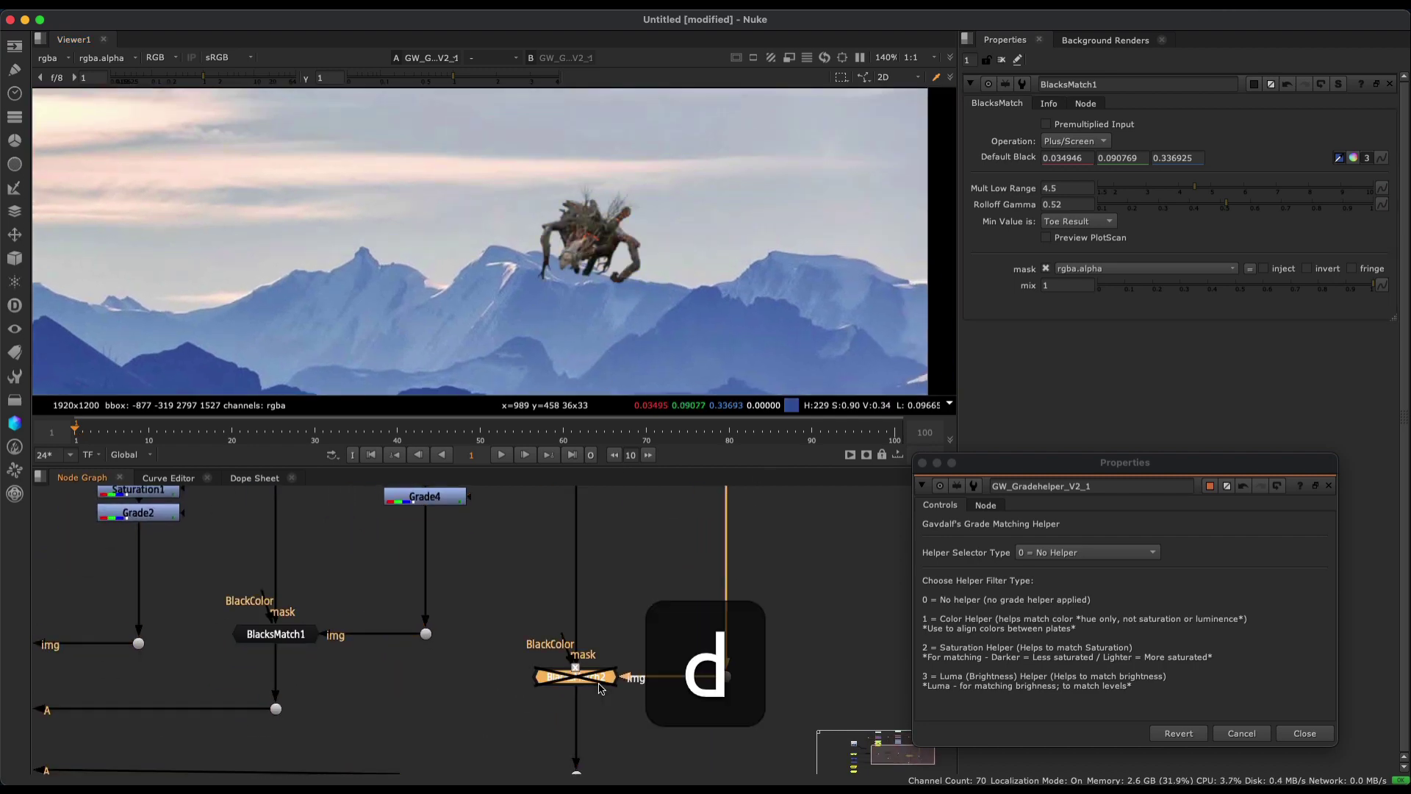
{"action": "key", "text": "d"}
{"action": "key", "text": "d"}
{"action": "key", "text": "d"}
{"action": "key", "text": "d"}
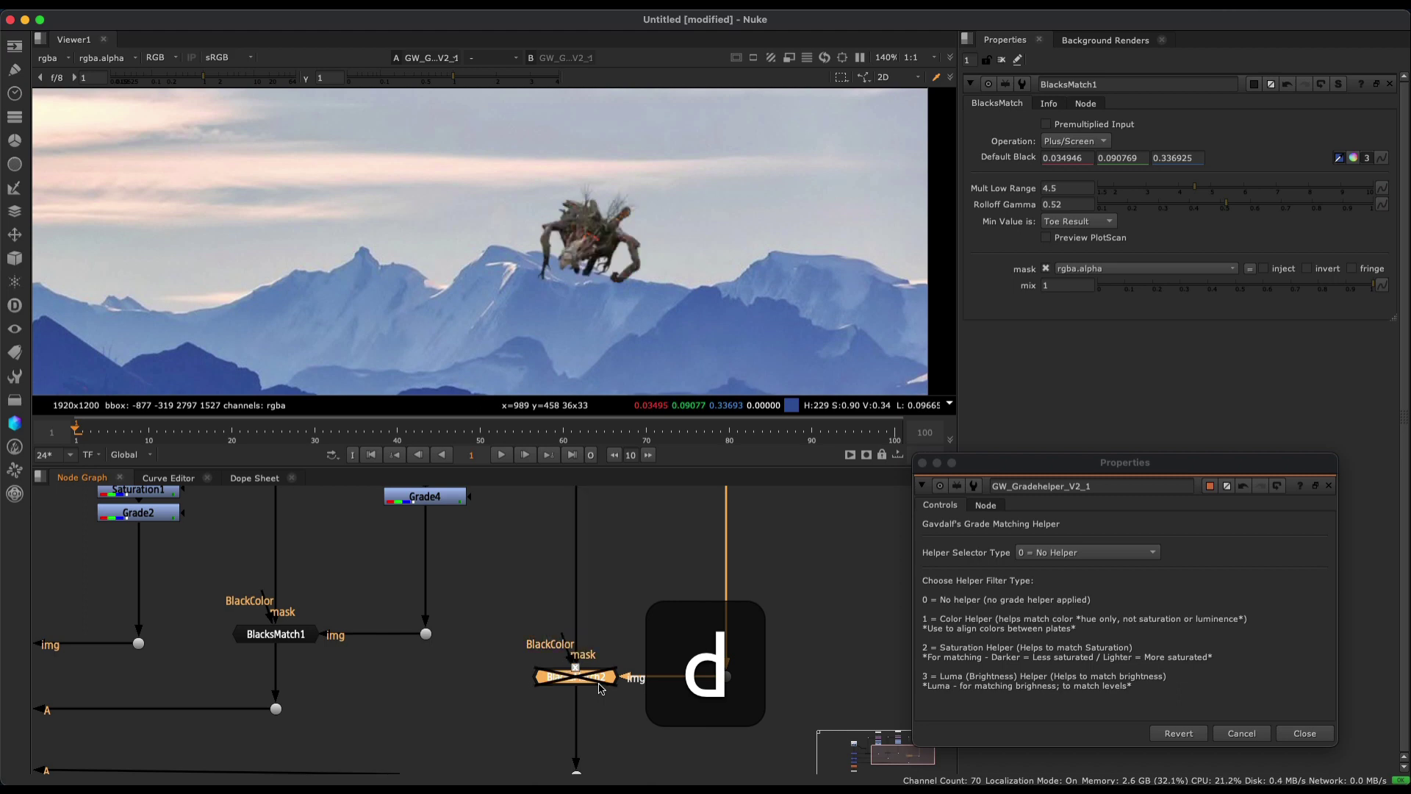
{"action": "key", "text": "d"}
Add a new Grade5 node and insert it directly below Transform3.
{"action": "middle_click_drag", "start_coordinate": [732, 541], "coordinate": [692, 681]}
{"action": "left_click", "coordinate": [726, 605]}
{"action": "key", "text": "g"}
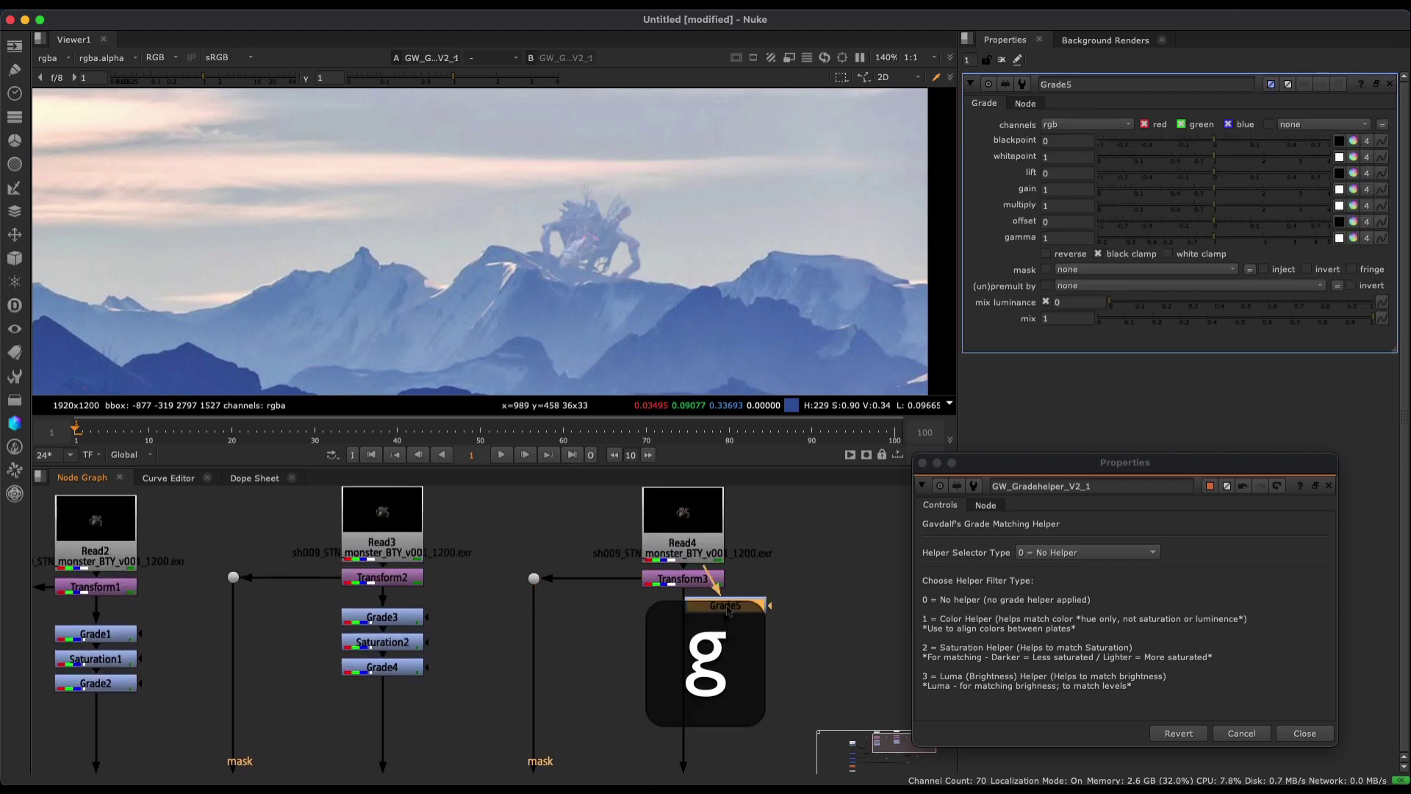
{"action": "left_click_drag", "start_coordinate": [728, 609], "coordinate": [687, 622]}
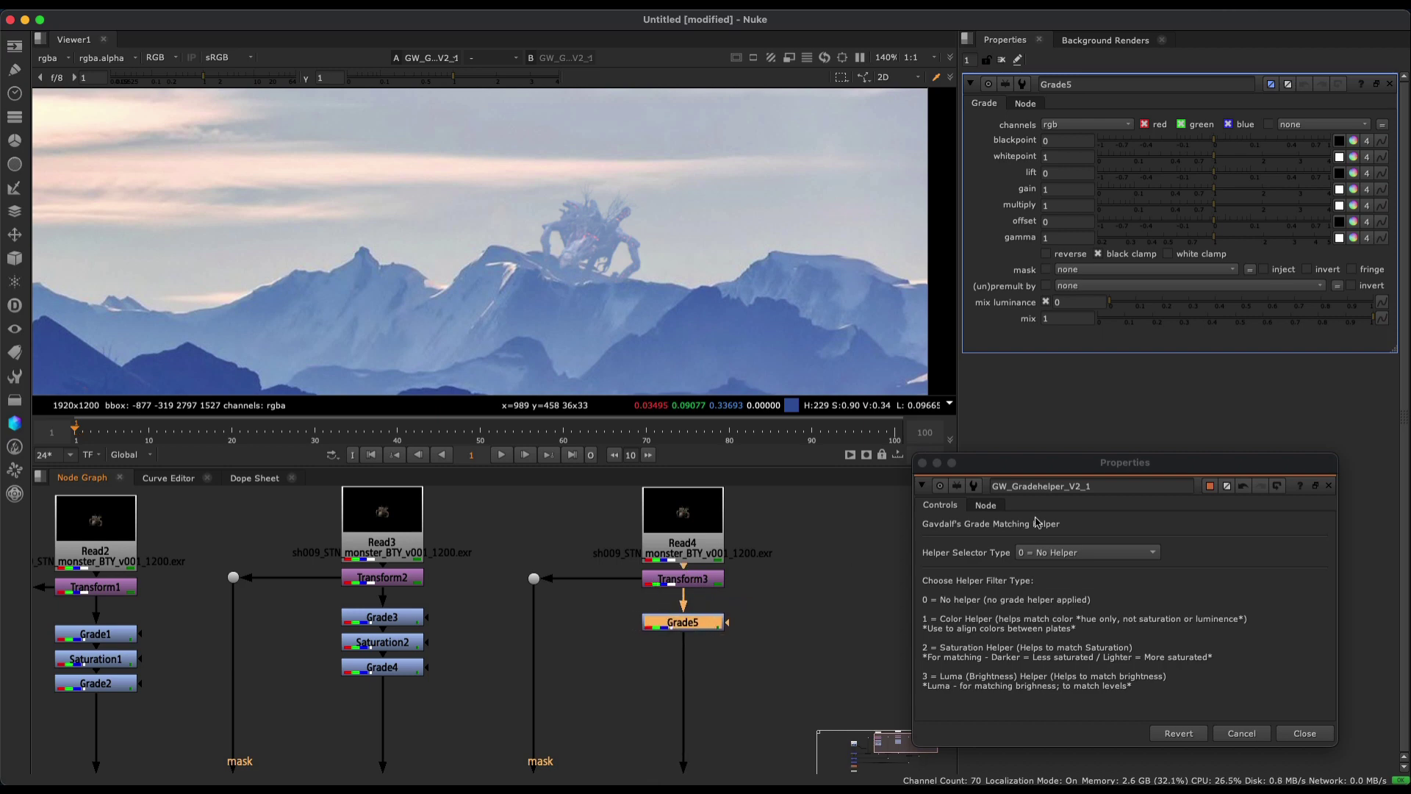
{"action": "left_click", "coordinate": [1061, 552]}
With the Color Helper on, cool Grade5's gamma toward blue to 0.79, 1, 1.21.
{"action": "left_click", "coordinate": [1063, 567]}
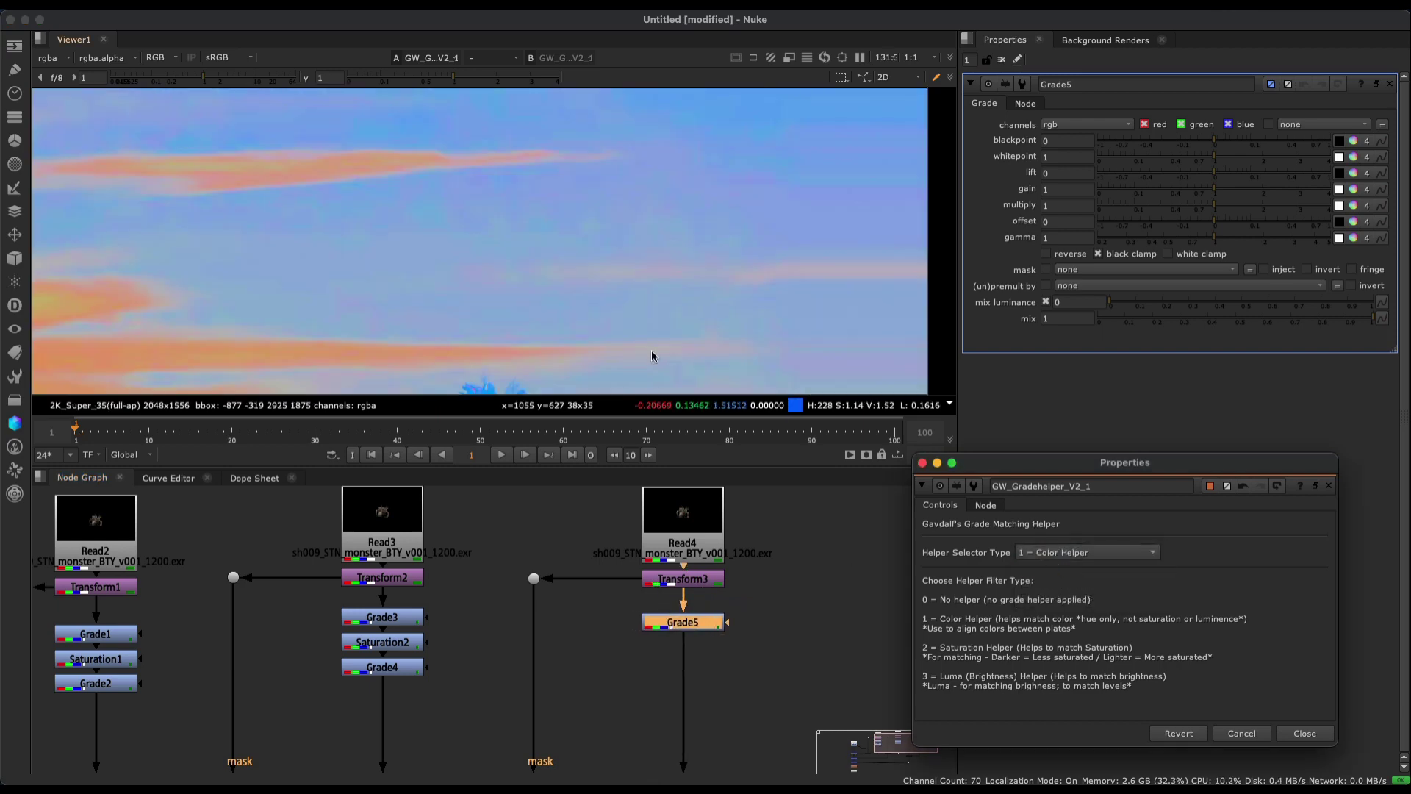
{"action": "middle_click_drag", "start_coordinate": [592, 312], "coordinate": [668, 168]}
{"action": "scroll", "coordinate": [594, 301], "scroll_direction": "up", "scroll_amount": 5}
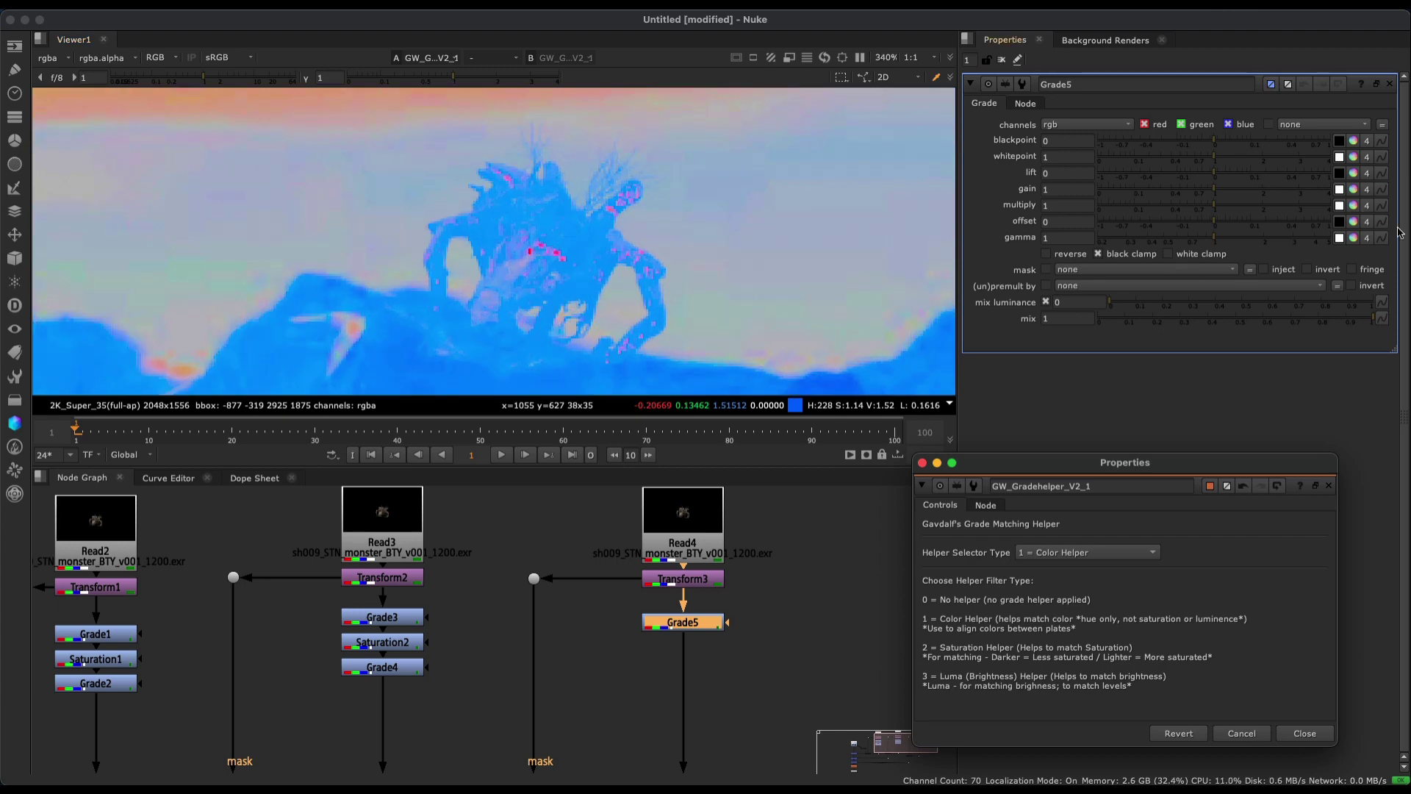
{"action": "left_click", "coordinate": [1354, 238], "text": "super"}
{"action": "left_click_drag", "start_coordinate": [1033, 414], "coordinate": [1061, 413]}
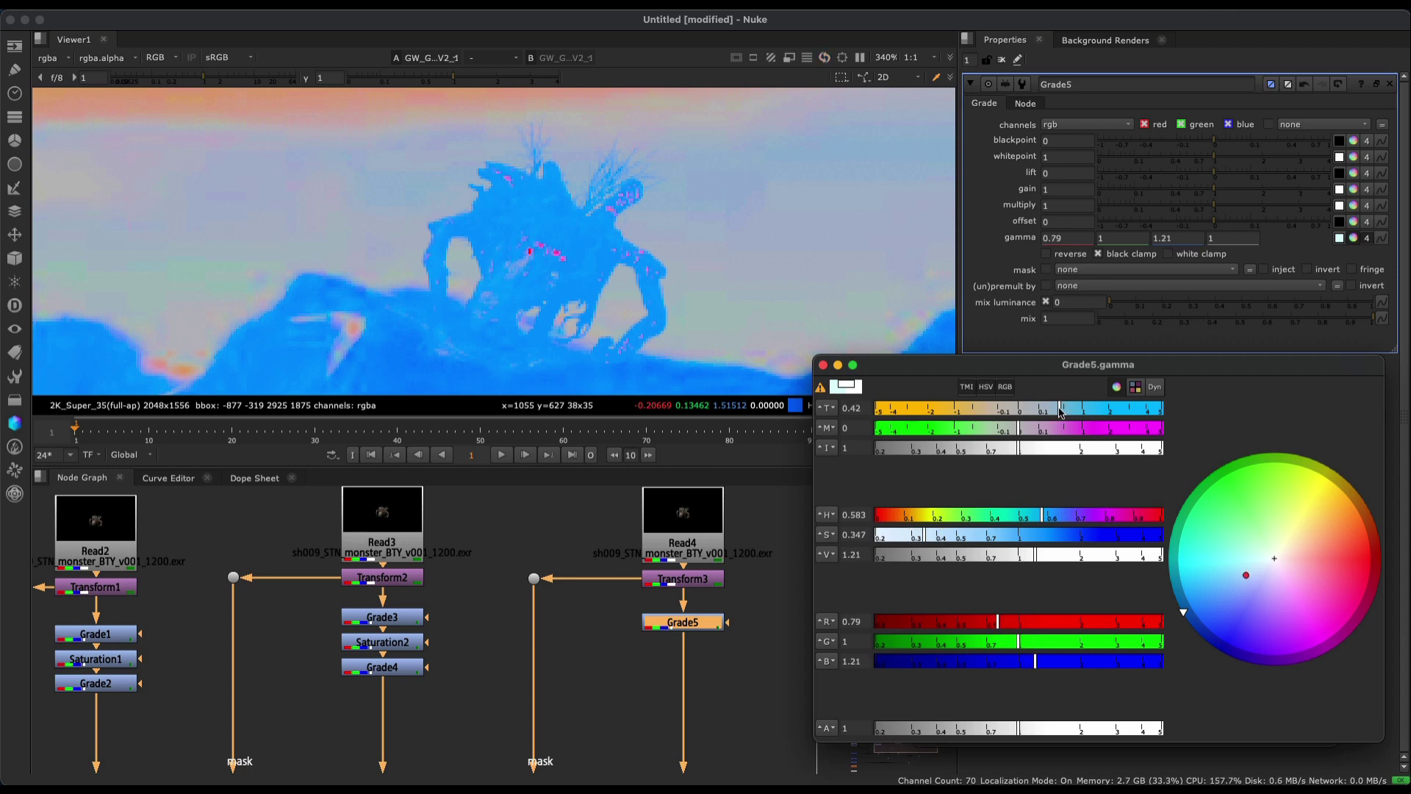
{"action": "left_click", "coordinate": [824, 366]}
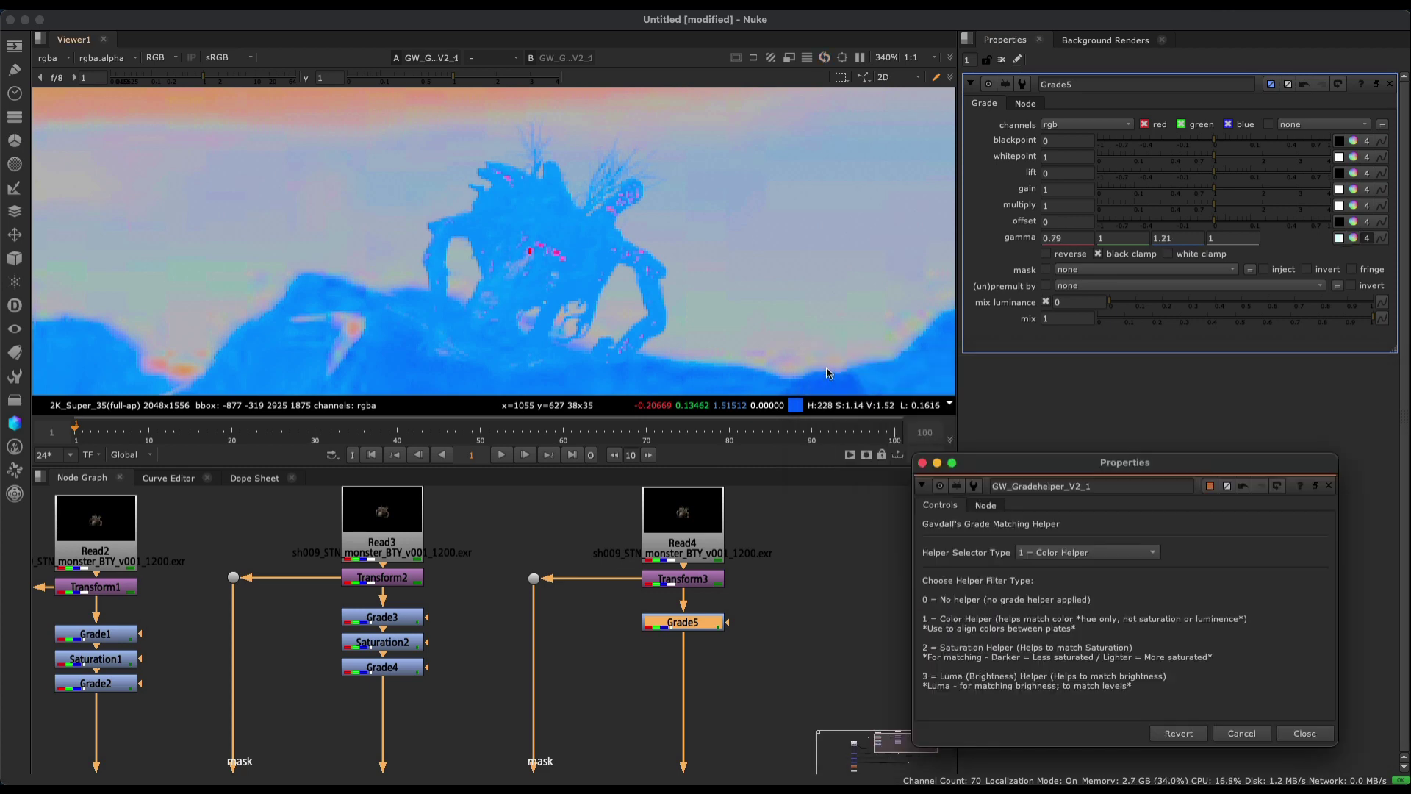
{"action": "left_click", "coordinate": [1048, 552]}
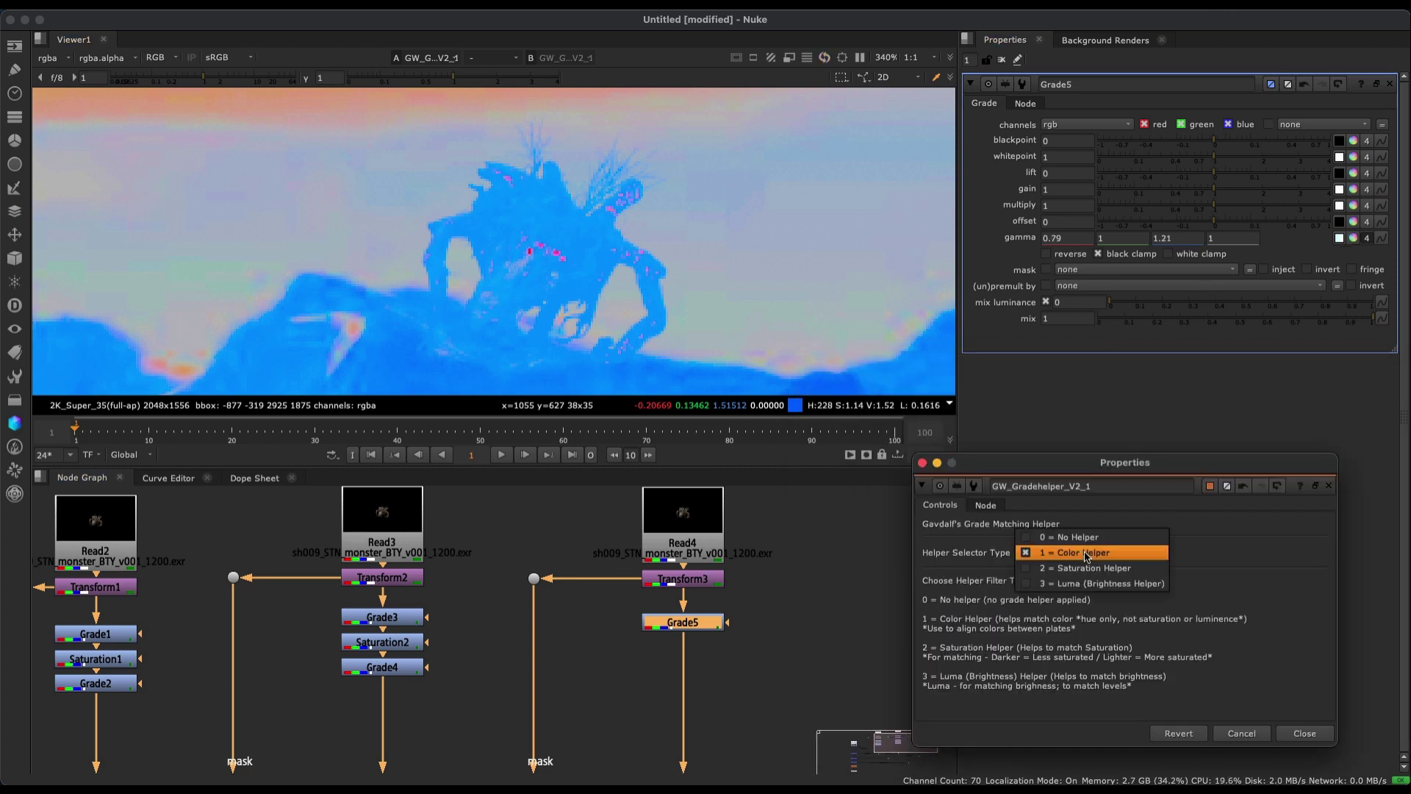
Switch the grade helper to saturation matching.
{"action": "left_click", "coordinate": [1080, 567]}
{"action": "scroll", "coordinate": [585, 241], "scroll_direction": "down", "scroll_amount": 5}
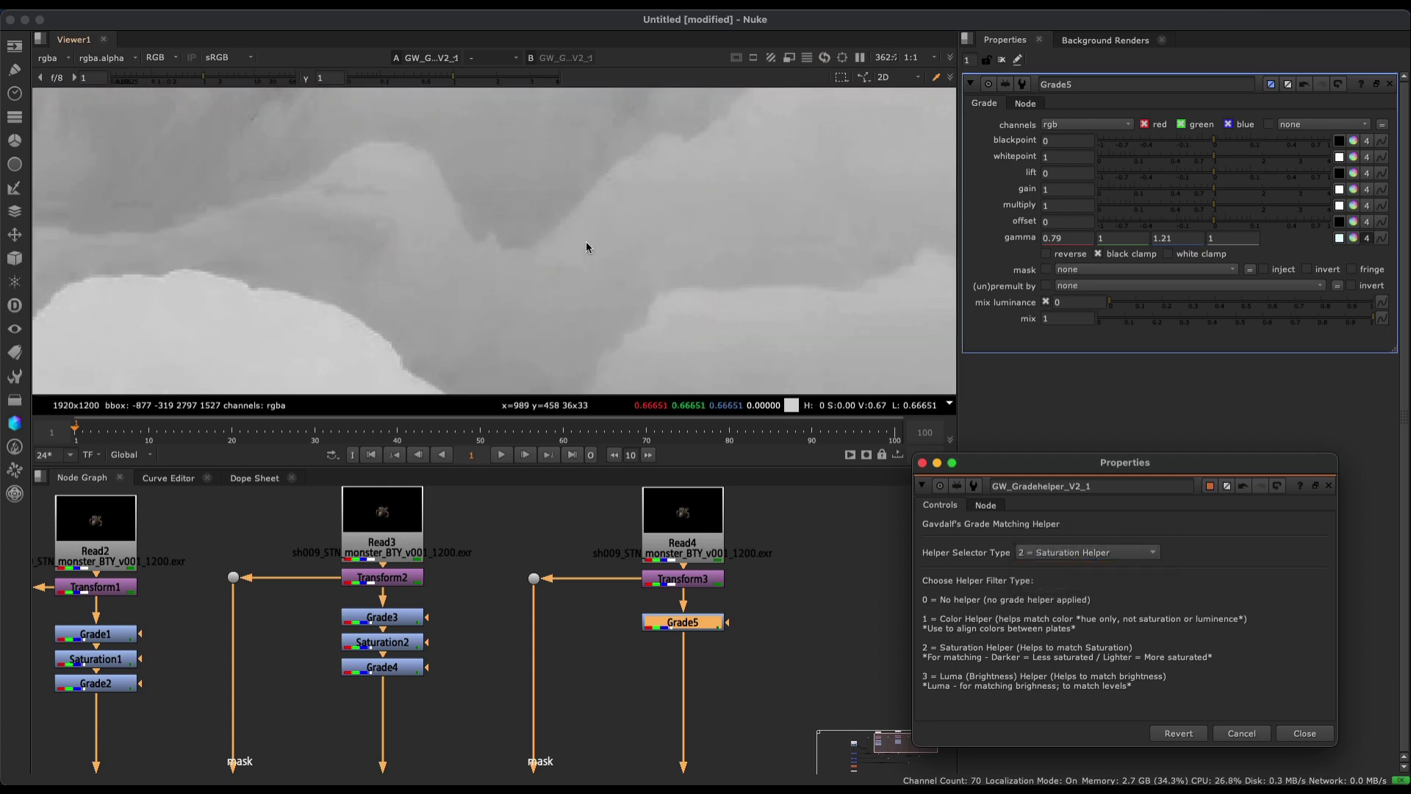
{"action": "scroll", "coordinate": [596, 169], "scroll_direction": "up", "scroll_amount": 6}
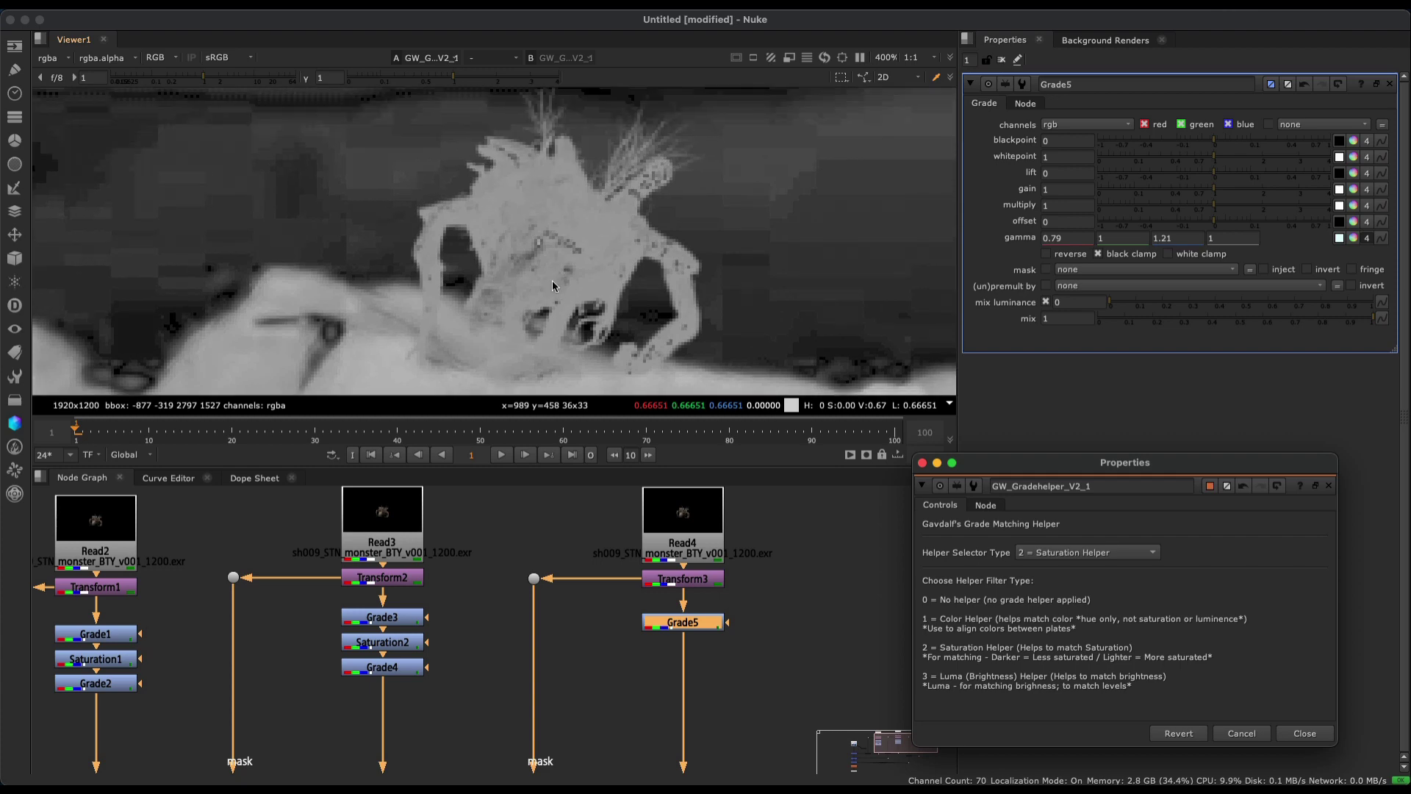
Insert a Saturation node under Grade5 and boost its saturation to 1.54.
{"action": "left_click", "coordinate": [704, 623]}
{"action": "key", "text": "Tab"}
{"action": "type", "text": "sat"}
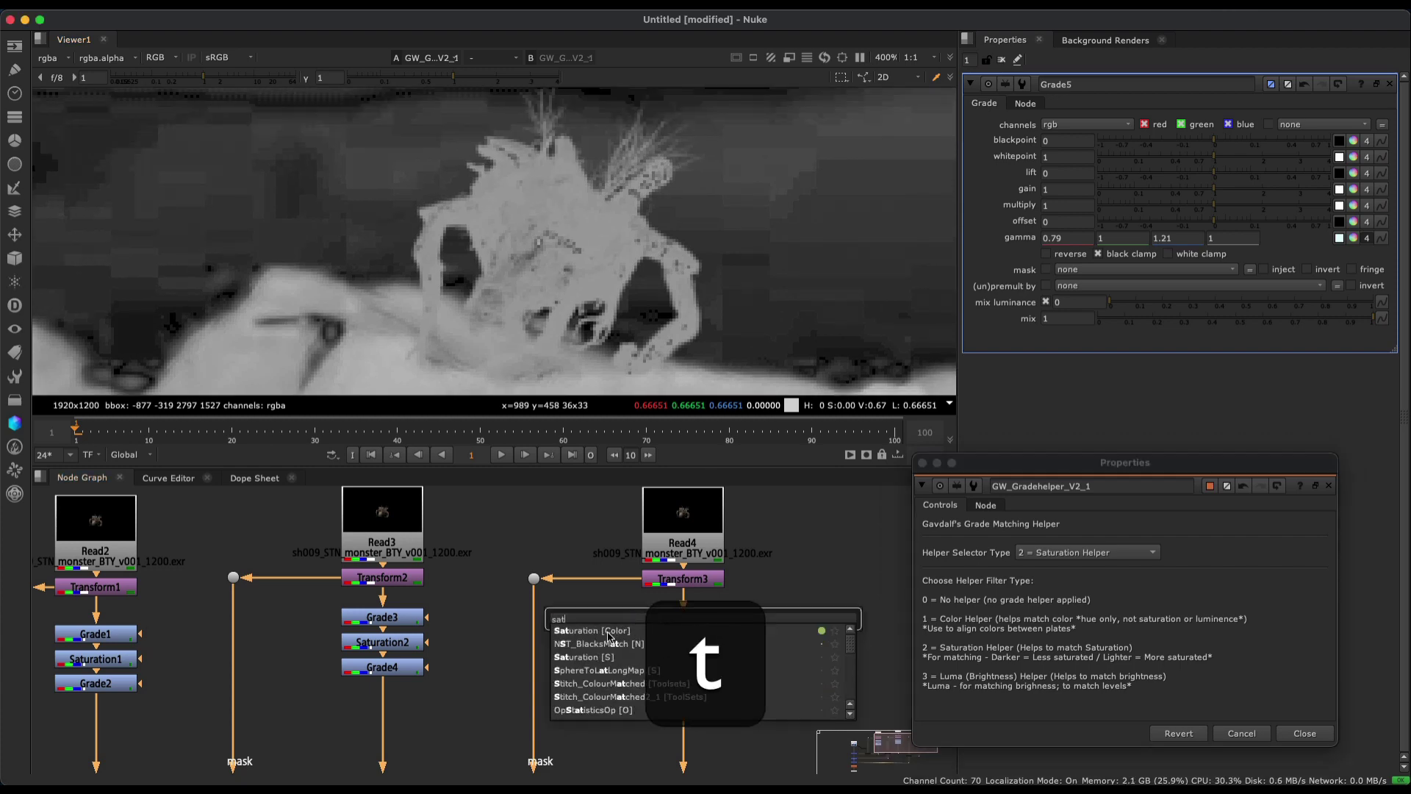
{"action": "left_click", "coordinate": [609, 633]}
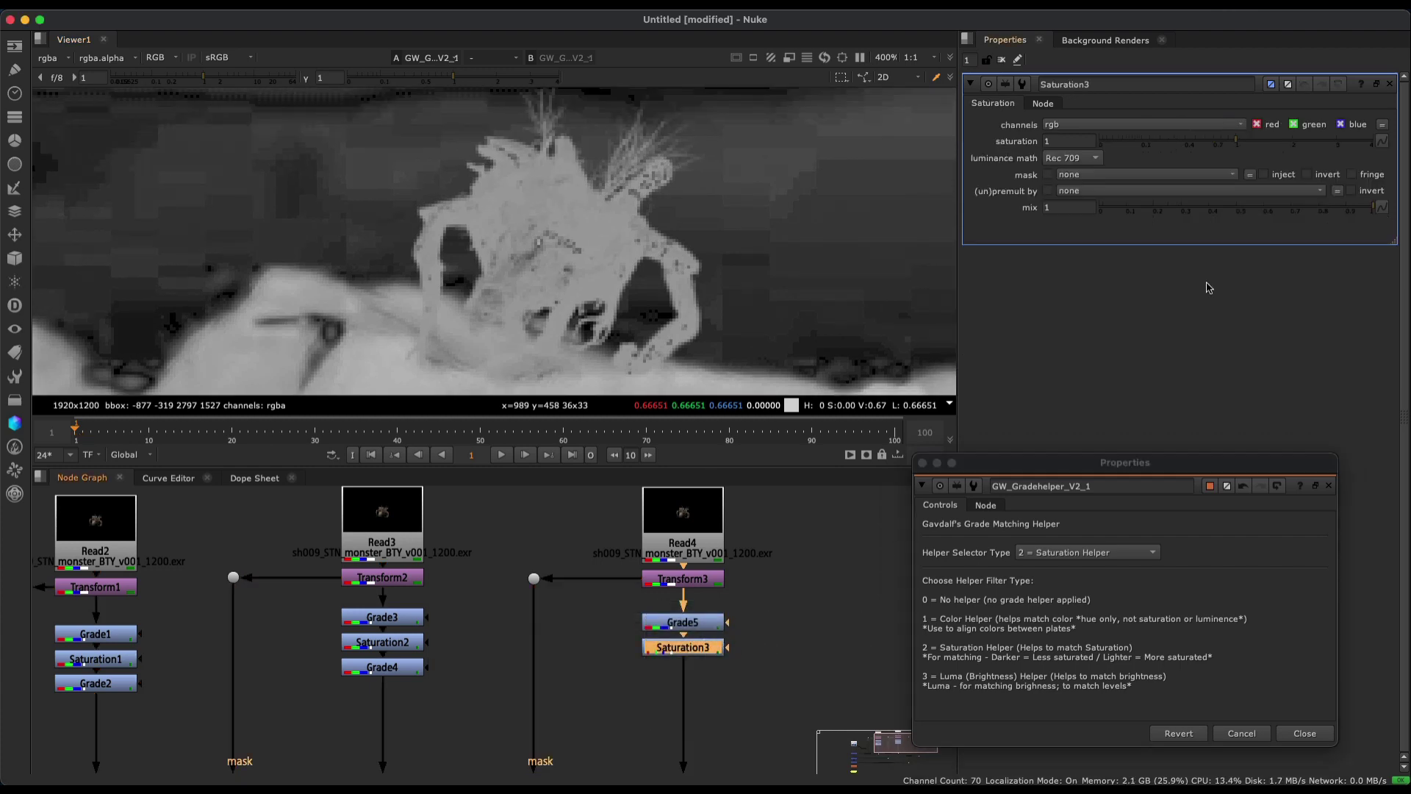
{"action": "left_click_drag", "start_coordinate": [1230, 139], "coordinate": [1268, 145]}
{"action": "middle_click_drag", "start_coordinate": [610, 288], "coordinate": [650, 184]}
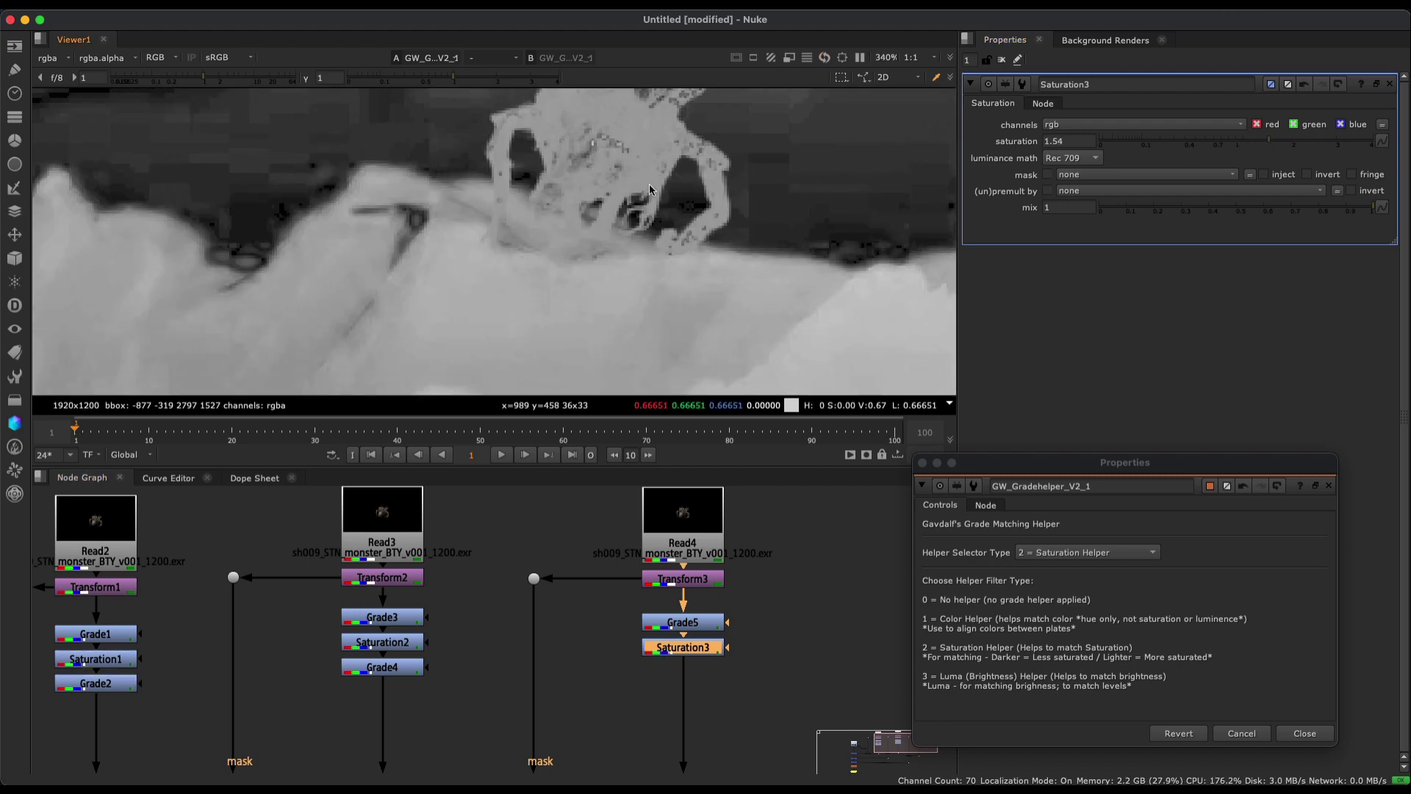
{"action": "scroll", "coordinate": [650, 183], "scroll_direction": "up", "scroll_amount": 2}
{"action": "scroll", "coordinate": [648, 184], "scroll_direction": "down", "scroll_amount": 3}
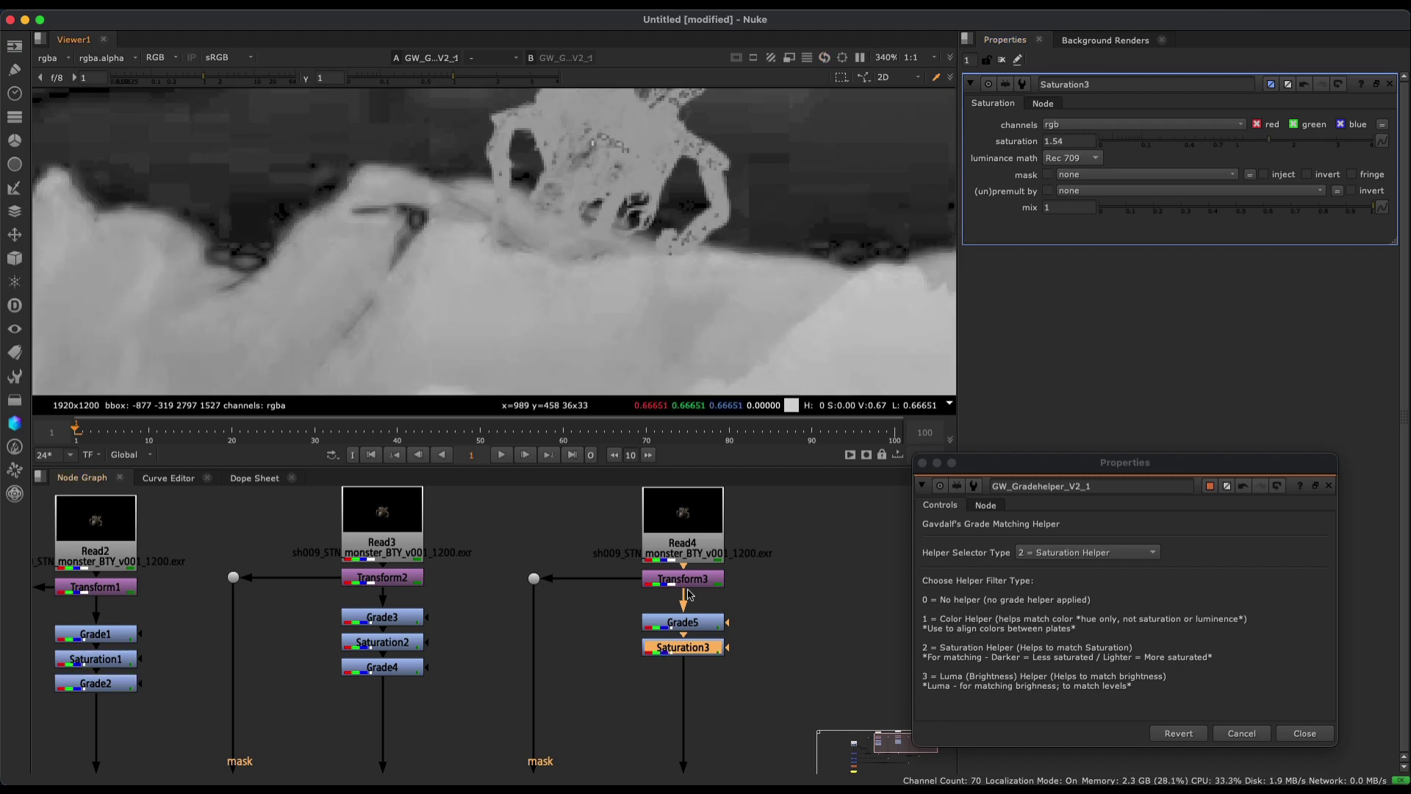
{"action": "left_click", "coordinate": [1054, 549]}
{"action": "left_click", "coordinate": [1054, 559]}
Set the grade helper to 3 = Luma for brightness matching.
{"action": "left_click", "coordinate": [1054, 552]}
{"action": "left_click", "coordinate": [1055, 567]}
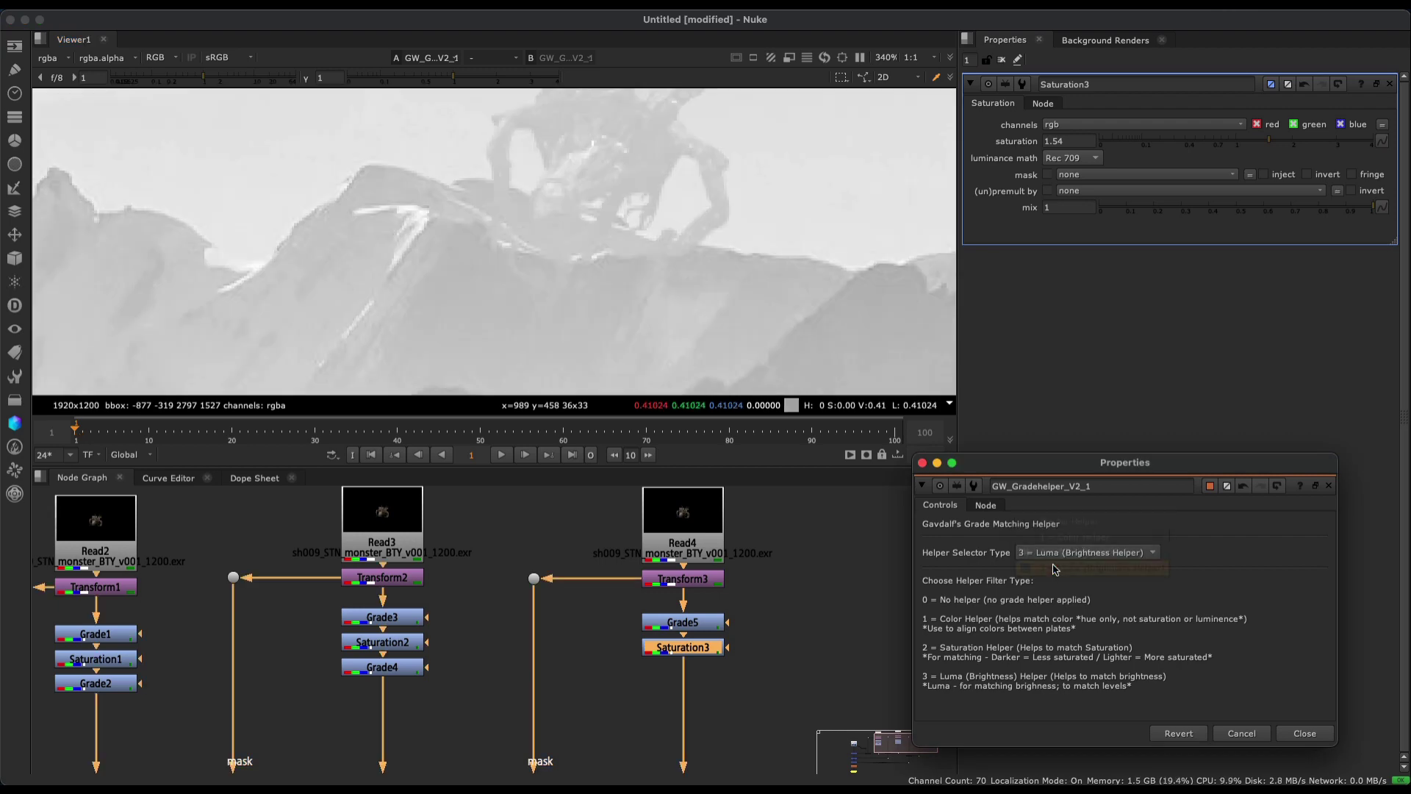
{"action": "middle_click_drag", "start_coordinate": [672, 266], "coordinate": [622, 353]}
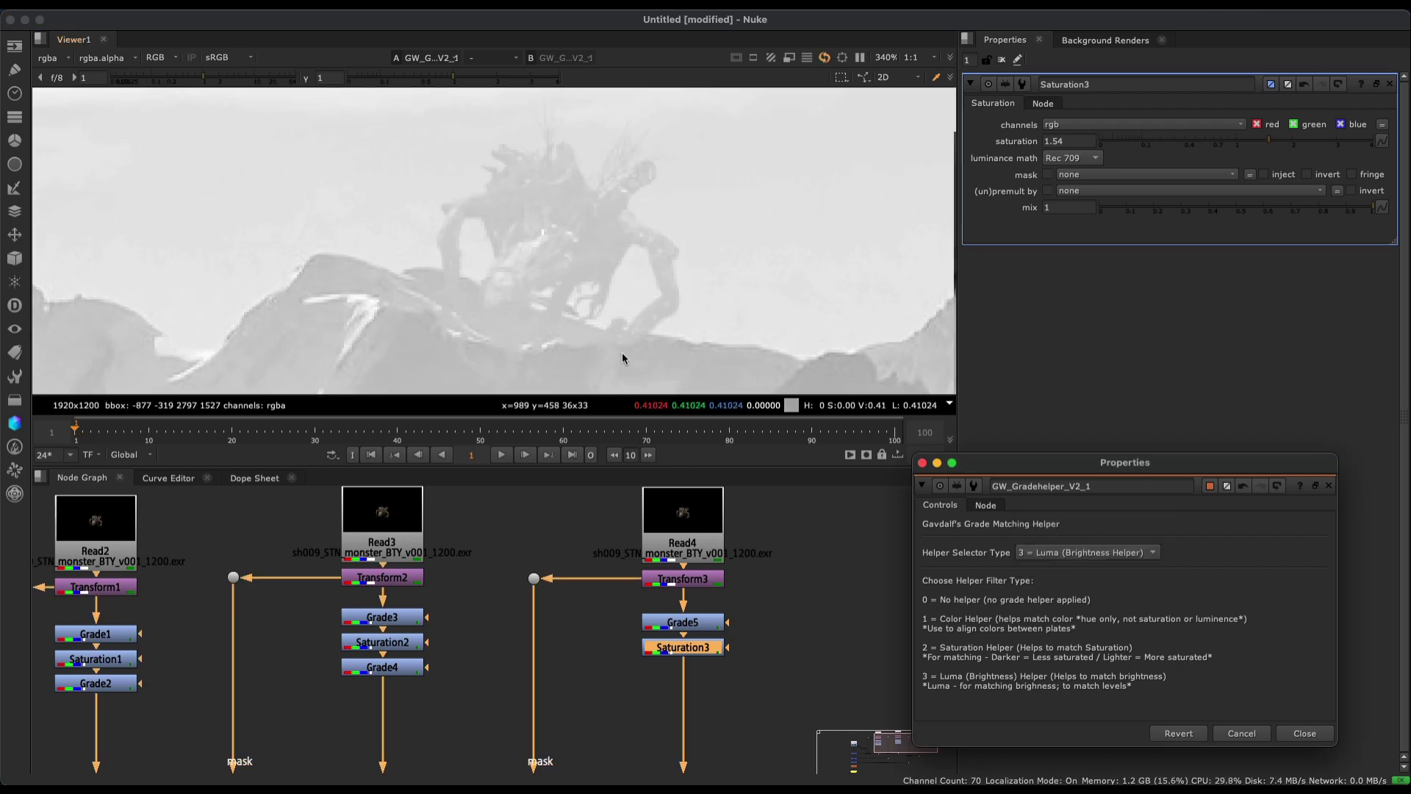
Add Grade6 below Saturation3 with gamma 2.65 and gain 0.022.
{"action": "left_click", "coordinate": [685, 652]}
{"action": "key", "text": "g"}
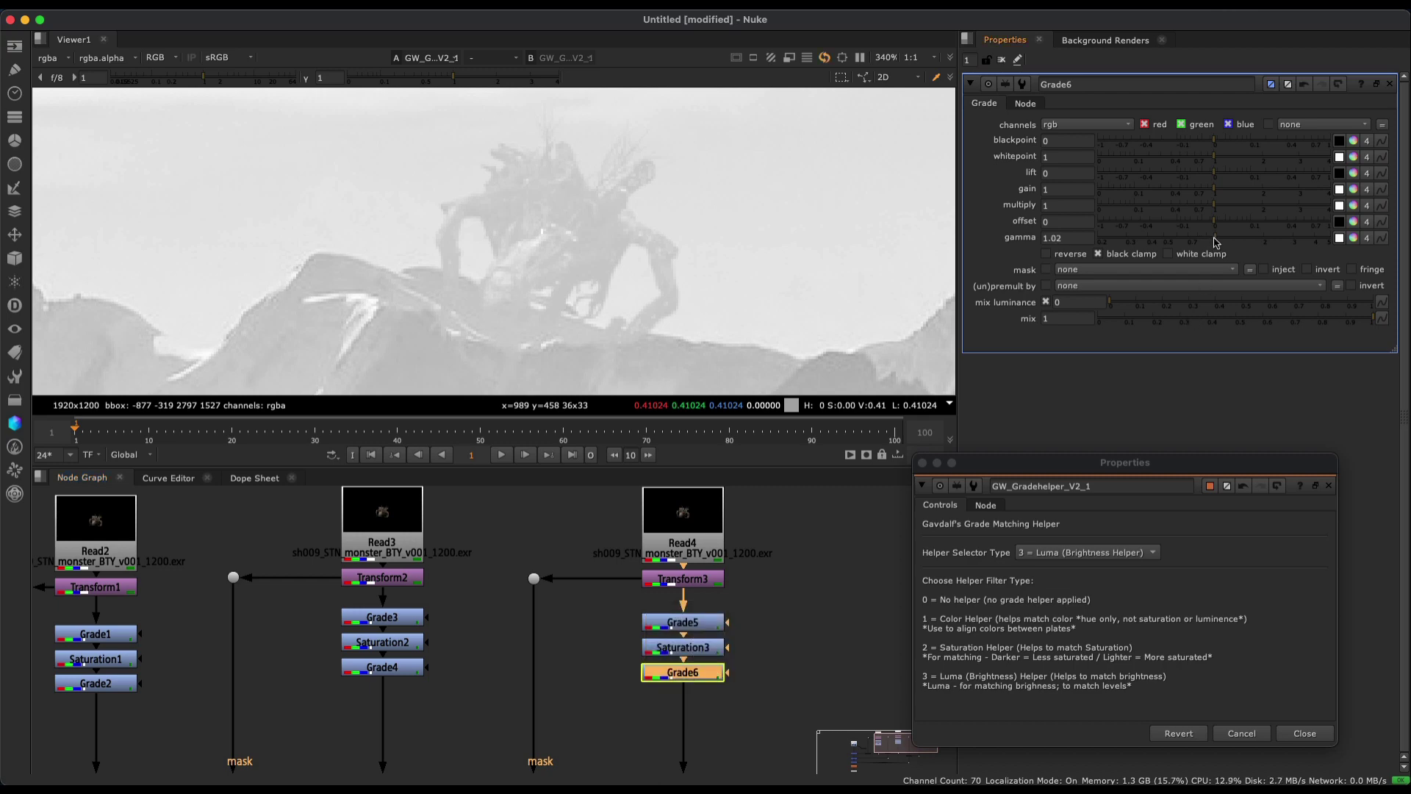
{"action": "left_click_drag", "start_coordinate": [1210, 241], "coordinate": [1290, 241]}
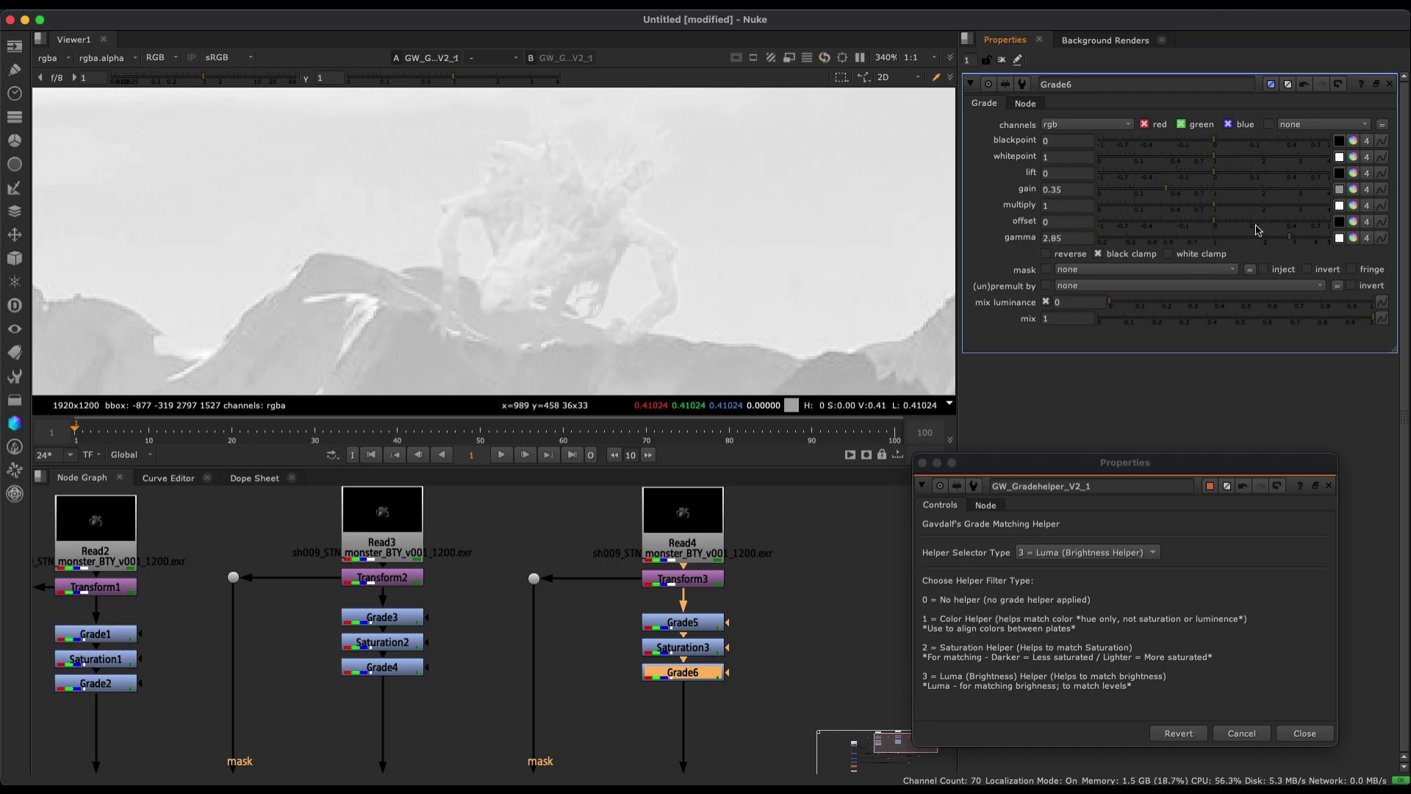
{"action": "left_click_drag", "start_coordinate": [1174, 197], "coordinate": [1110, 201]}
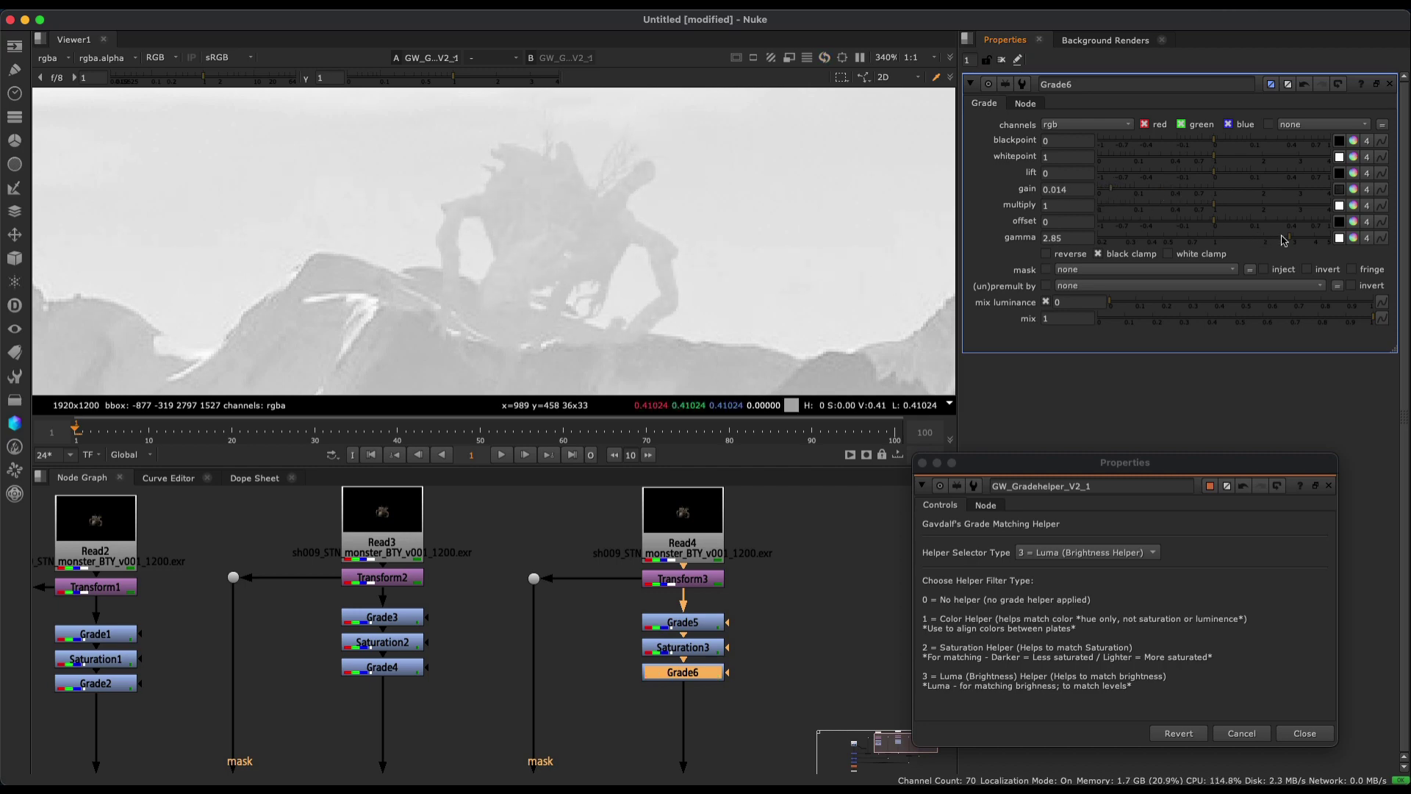
{"action": "mouse_move", "coordinate": [1283, 240]}
{"action": "left_mouse_down"}
{"action": "mouse_move", "coordinate": [1260, 241]}
{"action": "mouse_move", "coordinate": [1291, 240]}
{"action": "left_mouse_up"}
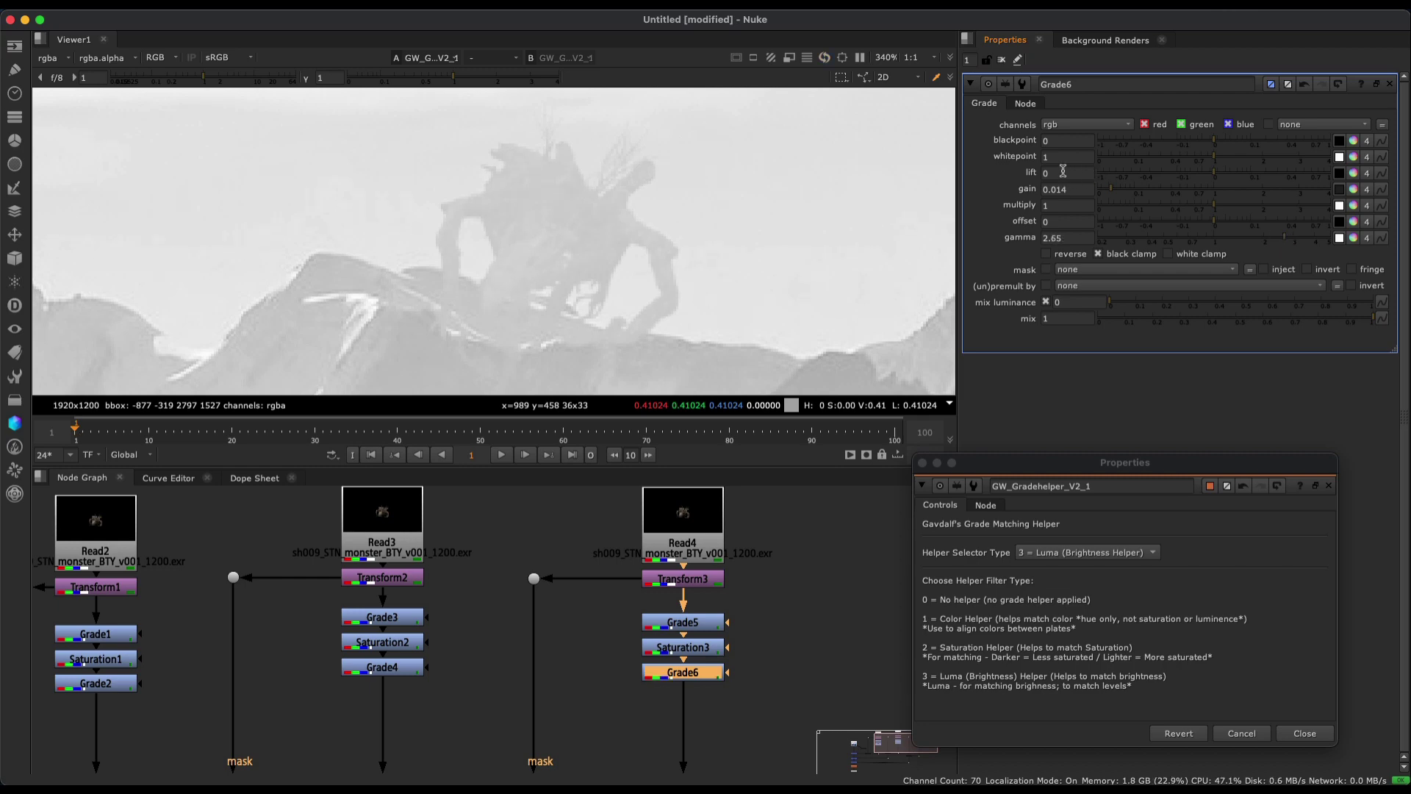
{"action": "mouse_move", "coordinate": [1136, 188]}
{"action": "left_mouse_down"}
{"action": "mouse_move", "coordinate": [1146, 200]}
{"action": "mouse_move", "coordinate": [1095, 205]}
{"action": "mouse_move", "coordinate": [1132, 204]}
{"action": "mouse_move", "coordinate": [1115, 202]}
{"action": "left_mouse_up"}
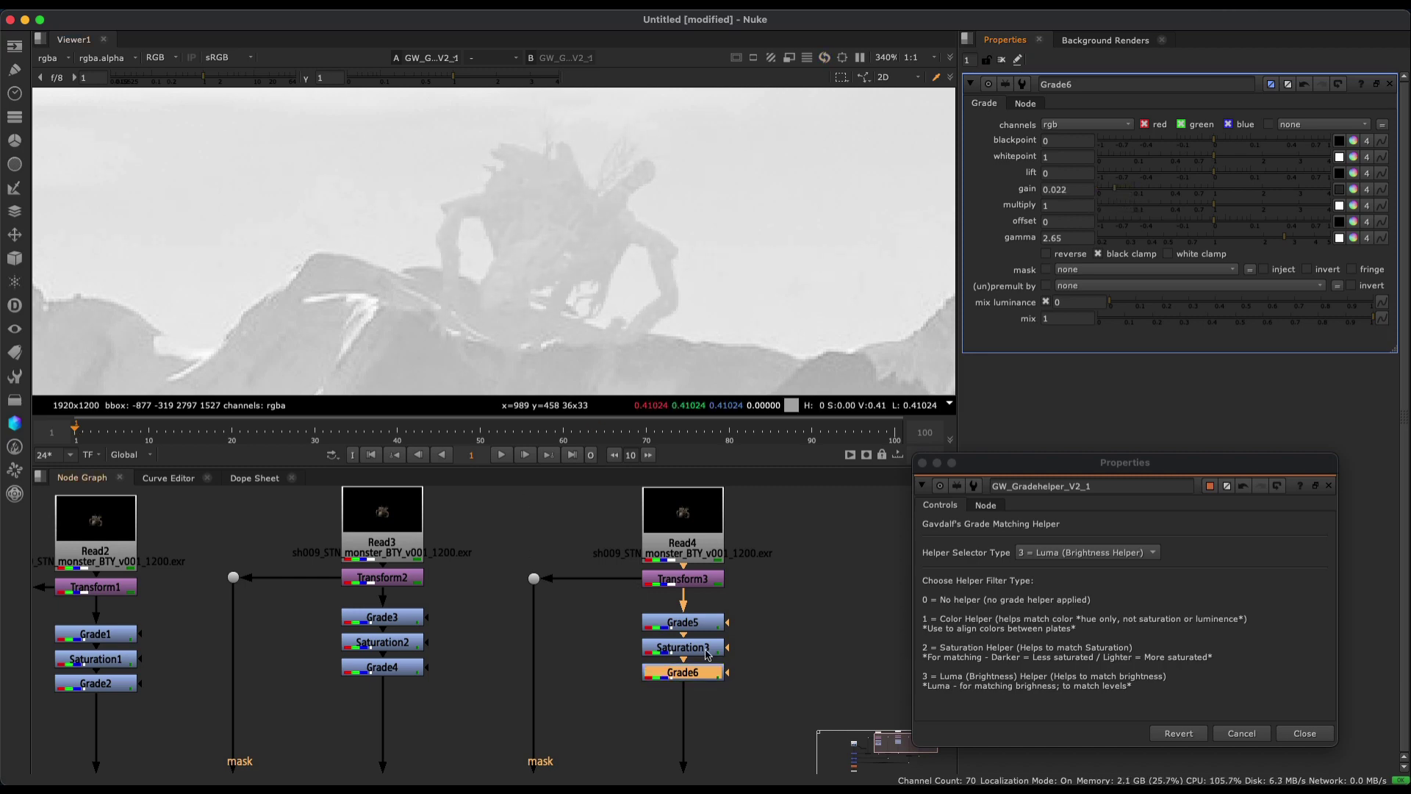
{"action": "middle_click_drag", "start_coordinate": [748, 697], "coordinate": [758, 573]}
Turn the grade helper off and resample BlacksMatch2's default black from the dark ridge.
{"action": "left_click", "coordinate": [1087, 552]}
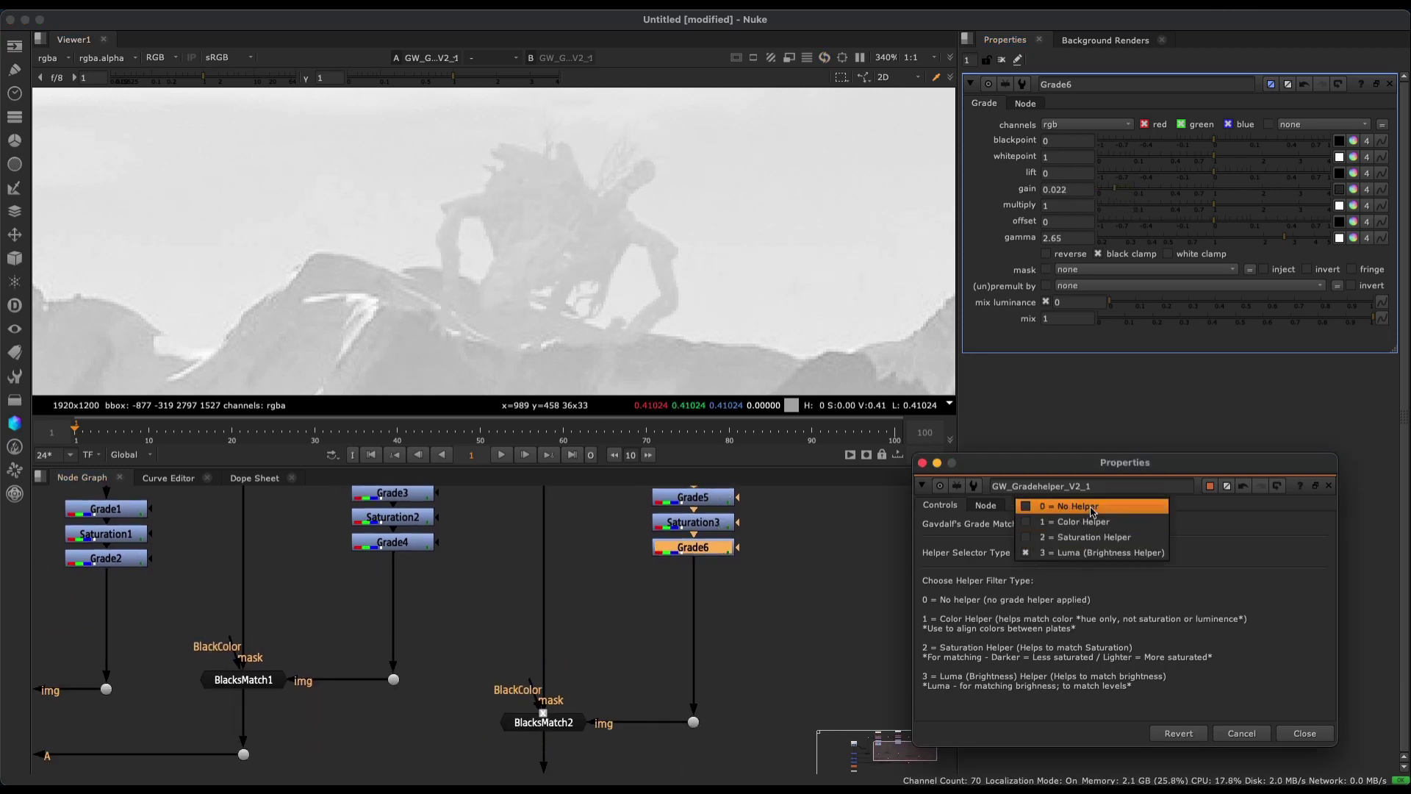
{"action": "left_click", "coordinate": [1052, 514]}
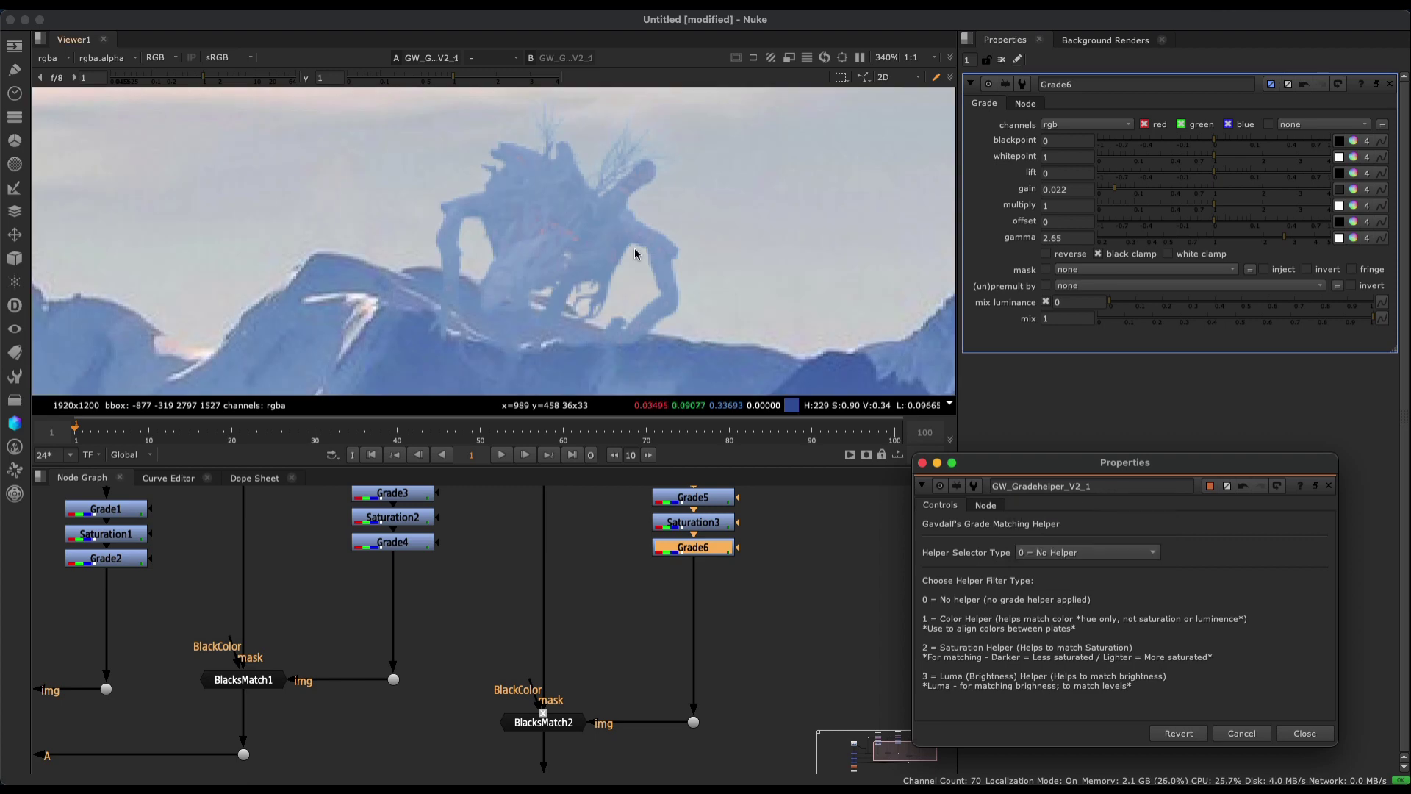
{"action": "double_click", "coordinate": [553, 719]}
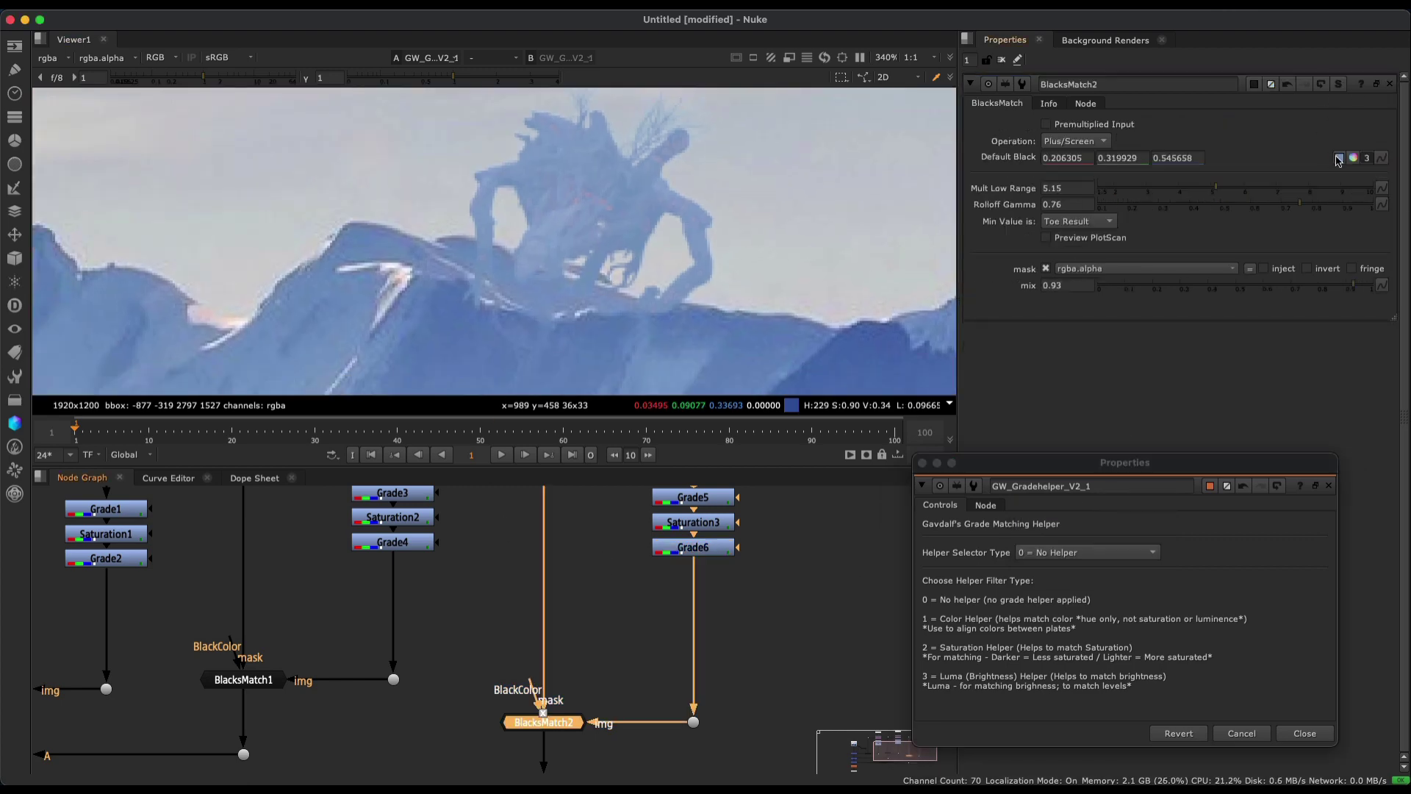
{"action": "left_click", "coordinate": [1338, 159]}
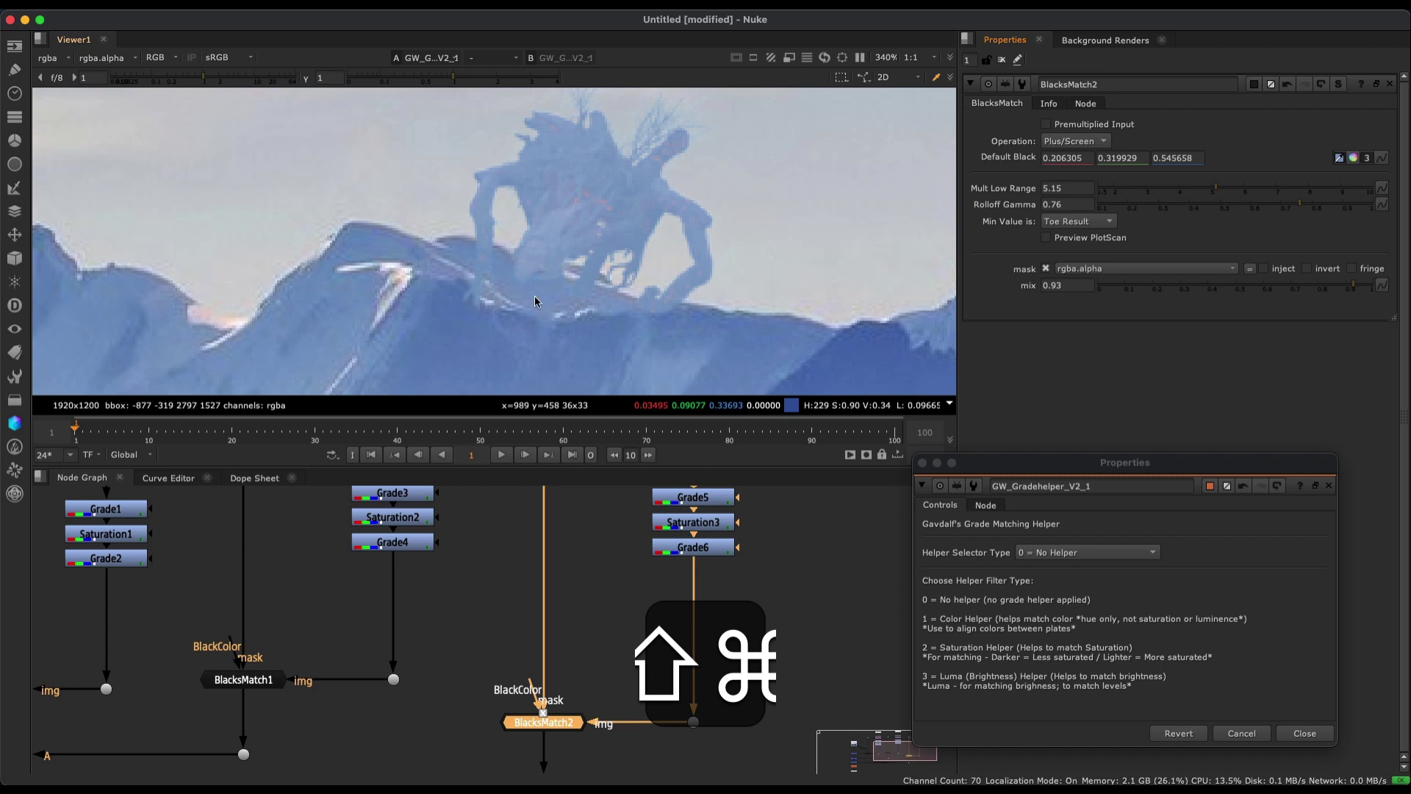
{"action": "left_click_drag", "start_coordinate": [524, 293], "coordinate": [612, 338], "text": "shift+super"}
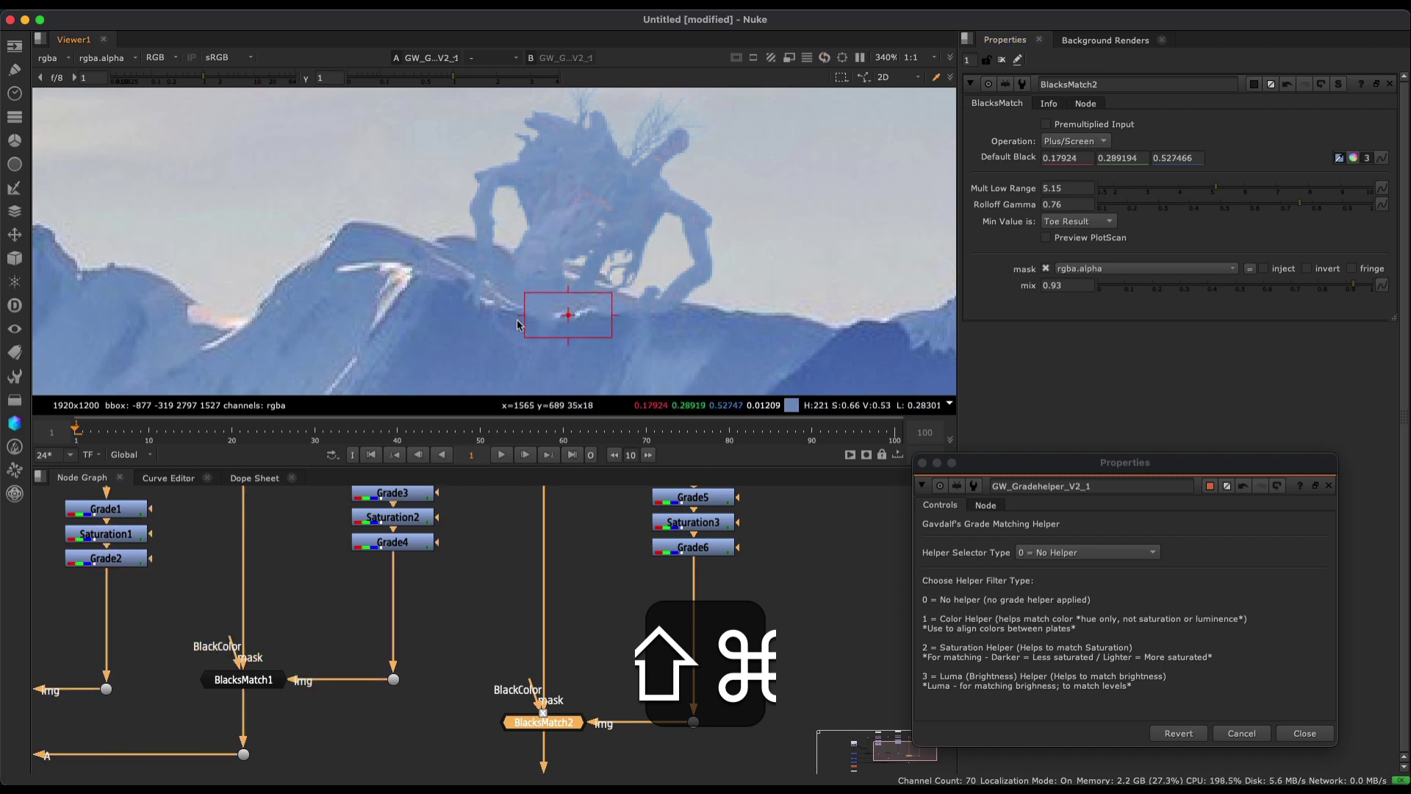
{"action": "scroll", "coordinate": [668, 226], "scroll_direction": "down", "scroll_amount": 5}
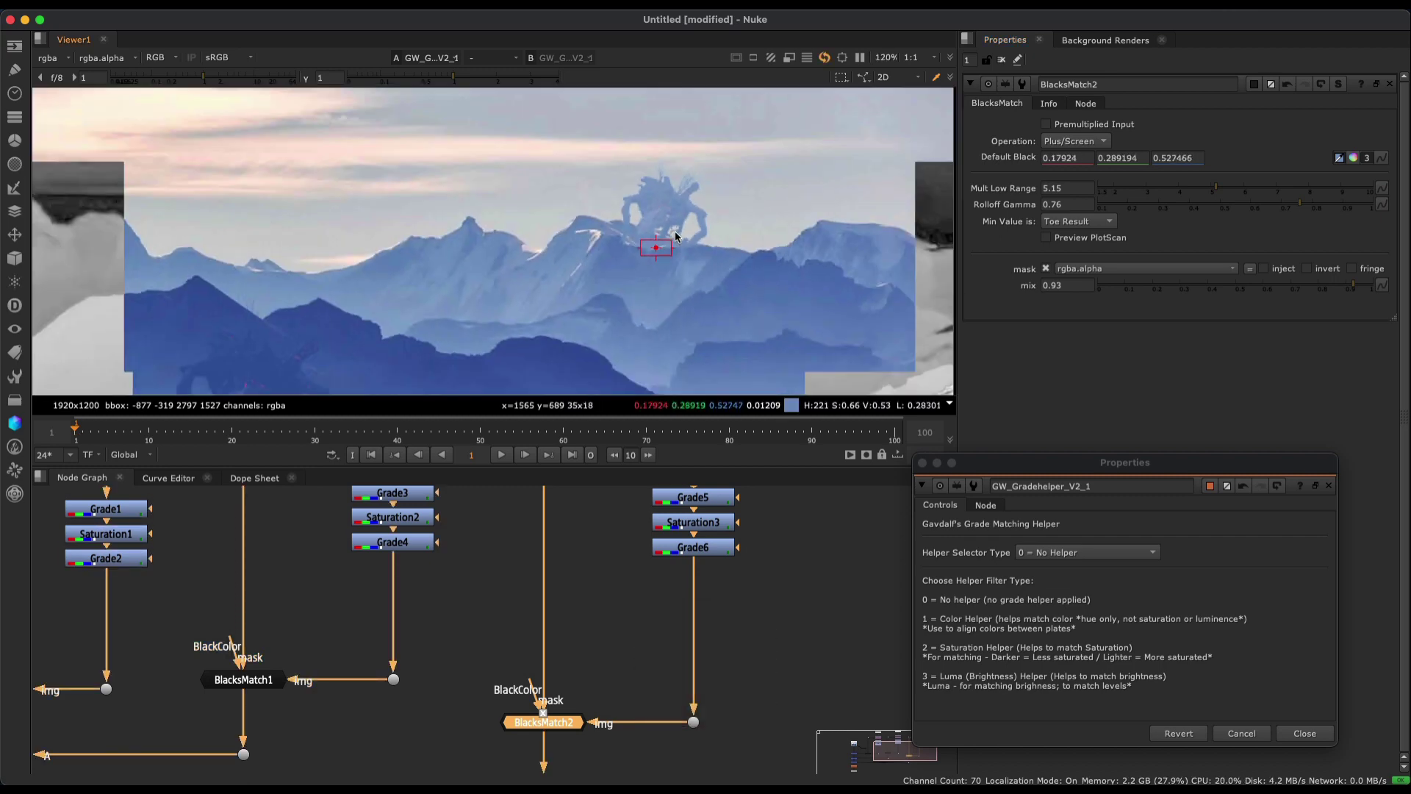
{"action": "scroll", "coordinate": [676, 235], "scroll_direction": "down", "scroll_amount": 4}
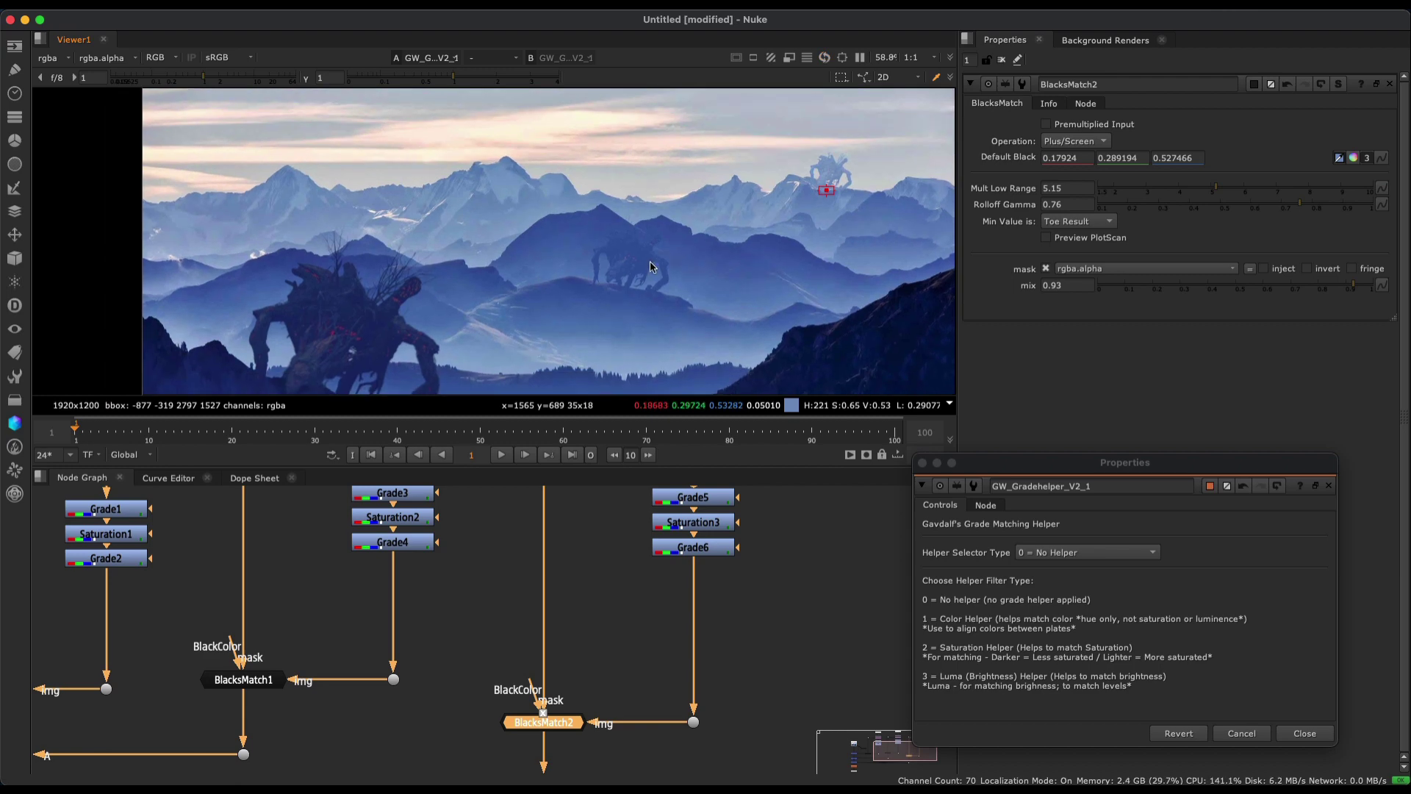
{"action": "scroll", "coordinate": [800, 263], "scroll_direction": "down", "scroll_amount": 1}
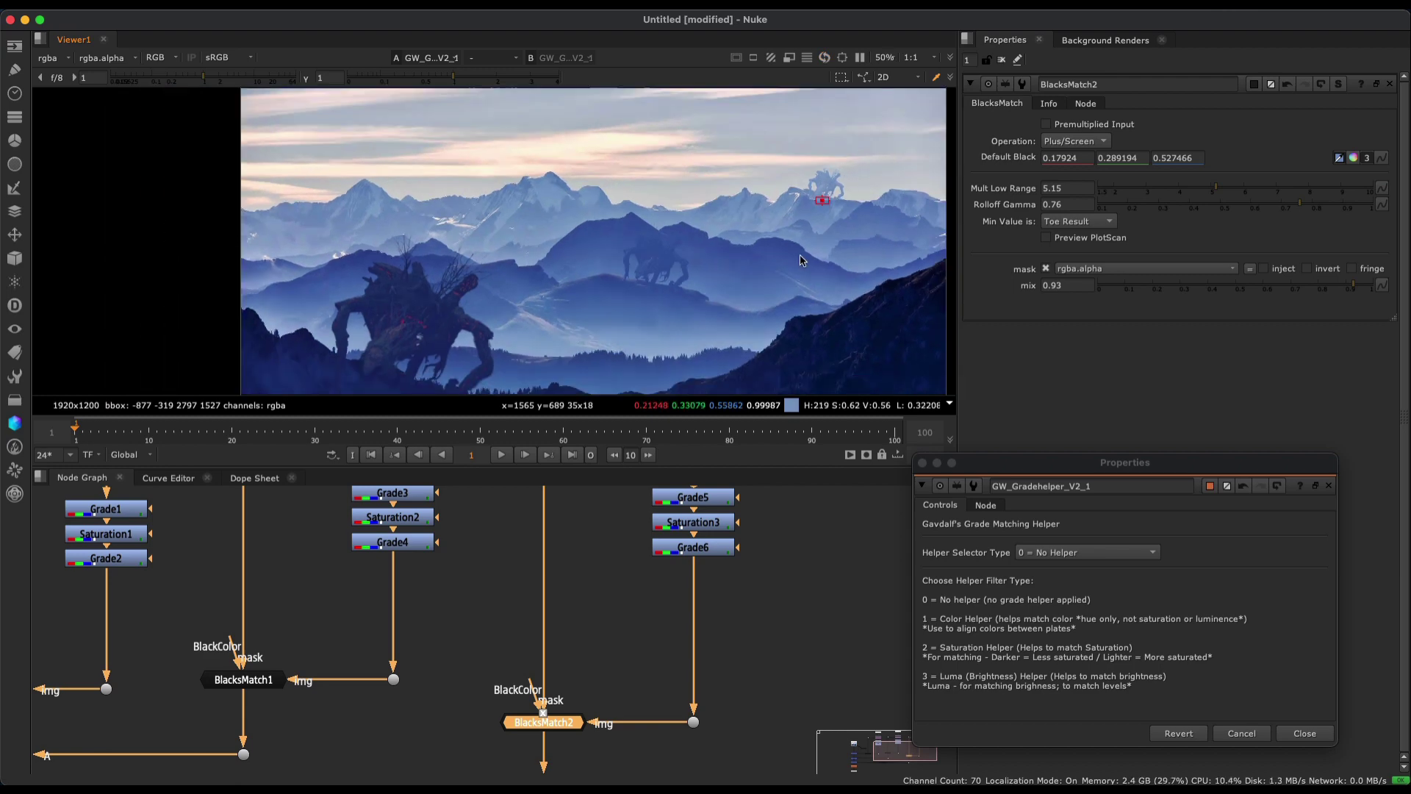
Toggle the third branch's Grade5, Saturation3 and Grade6 to compare the look.
{"action": "middle_click_drag", "start_coordinate": [528, 331], "coordinate": [518, 266]}
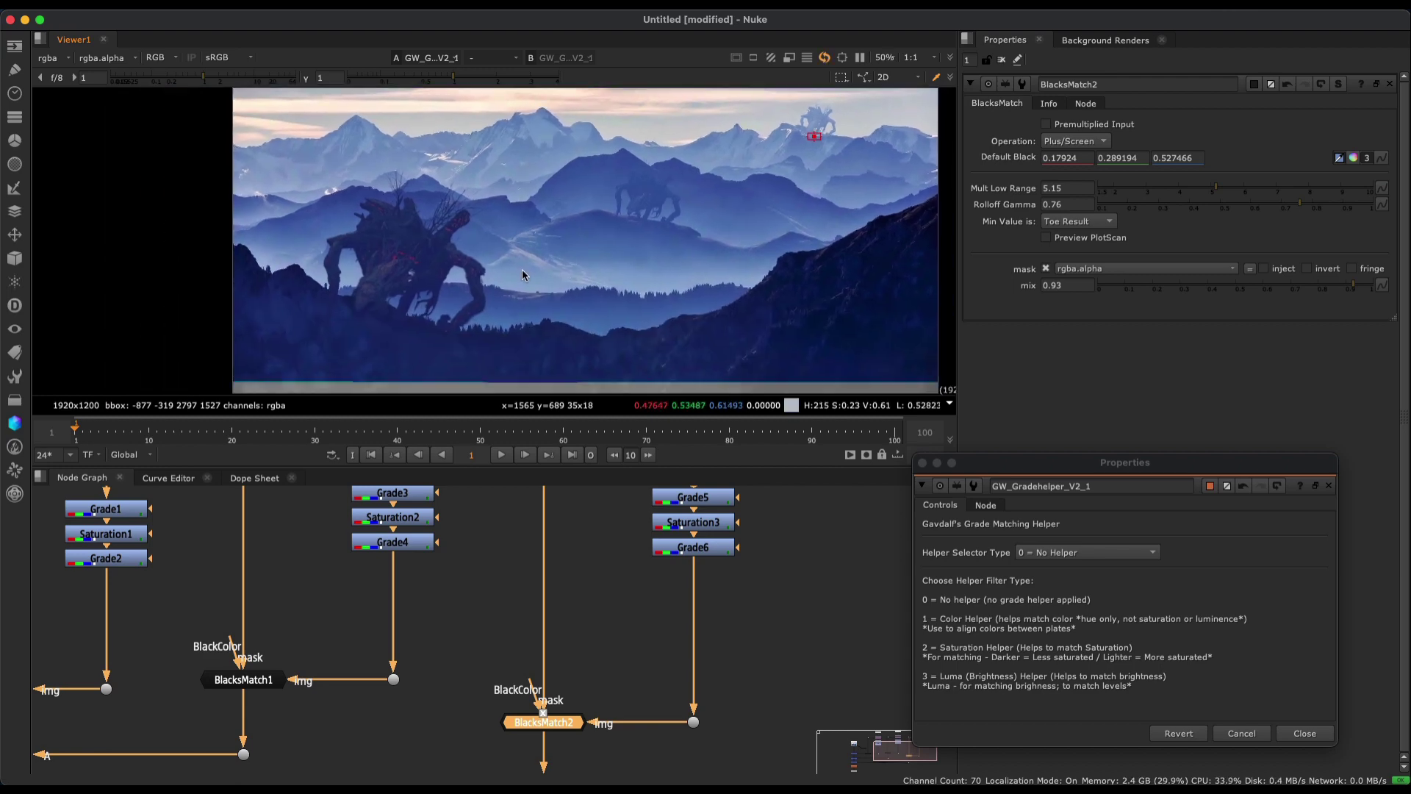
{"action": "middle_click_drag", "start_coordinate": [700, 249], "coordinate": [671, 252]}
{"action": "middle_click_drag", "start_coordinate": [577, 578], "coordinate": [740, 611]}
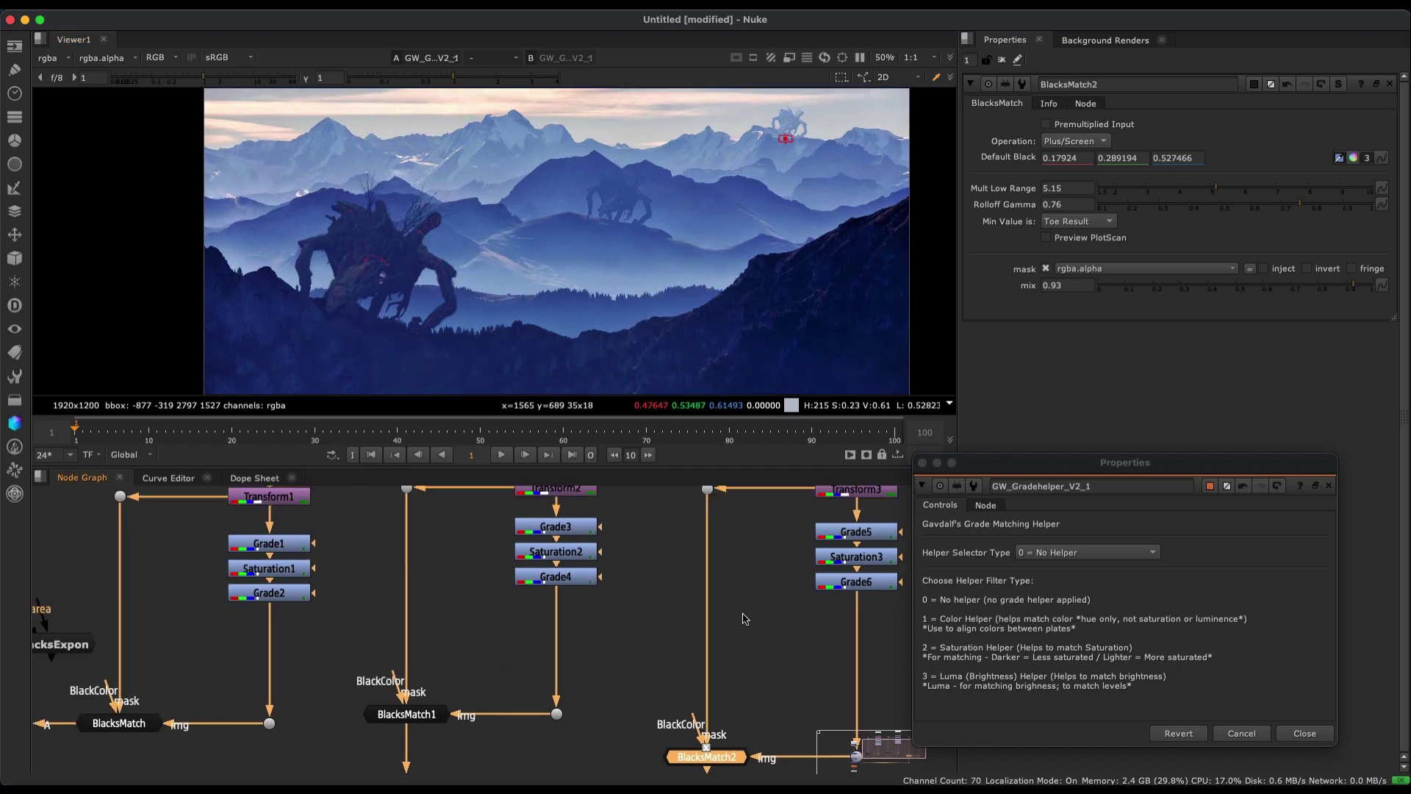
{"action": "scroll", "coordinate": [740, 611], "scroll_direction": "up", "scroll_amount": 3}
{"action": "scroll", "coordinate": [743, 616], "scroll_direction": "down", "scroll_amount": 3}
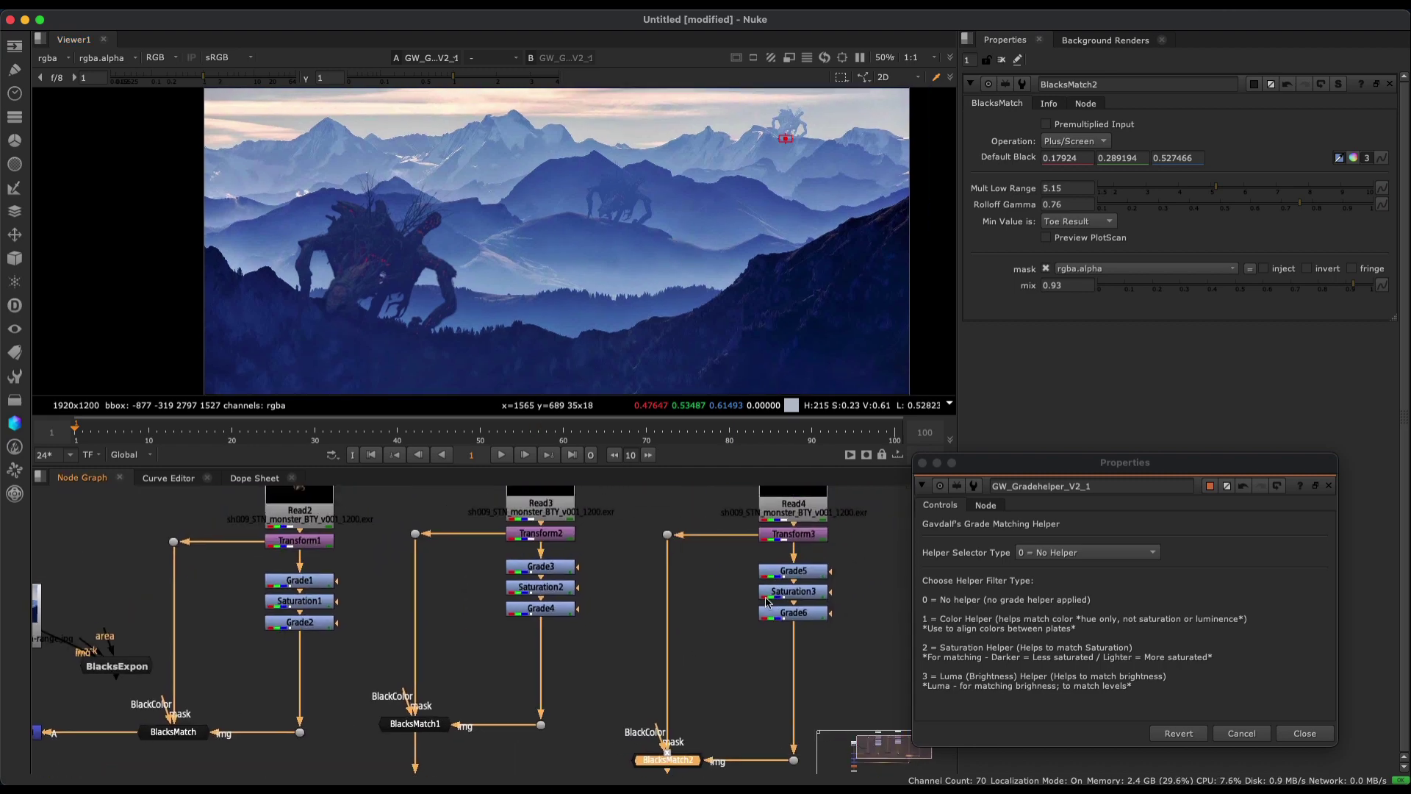
{"action": "scroll", "coordinate": [801, 588], "scroll_direction": "right", "scroll_amount": 2}
{"action": "left_click_drag", "start_coordinate": [741, 566], "coordinate": [859, 641]}
{"action": "key", "text": "d"}
{"action": "key", "text": "d"}
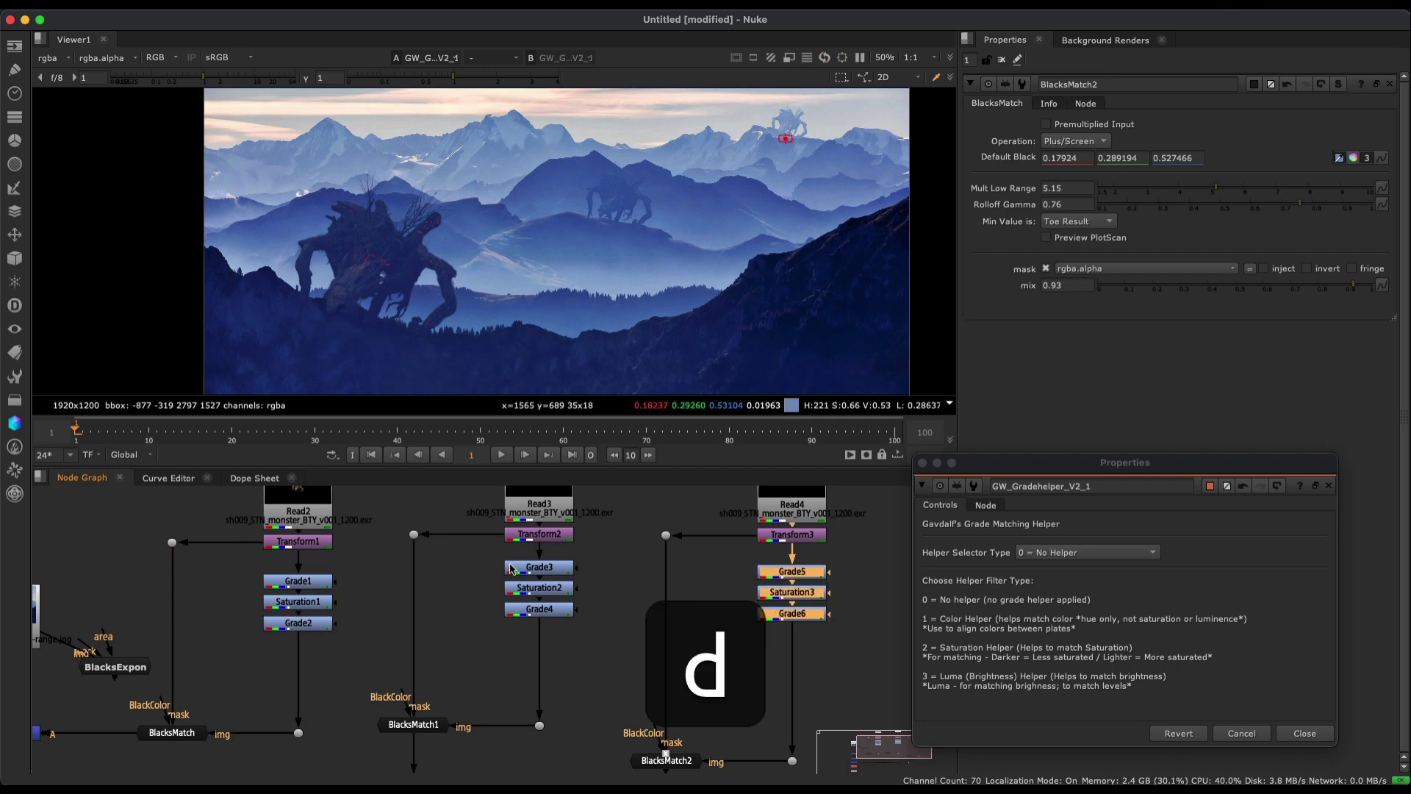
Toggle the second and first branches' Grade/Saturation/Grade trios off and on to compare.
{"action": "left_click_drag", "start_coordinate": [490, 542], "coordinate": [590, 630]}
{"action": "scroll", "coordinate": [630, 224], "scroll_direction": "up", "scroll_amount": 2}
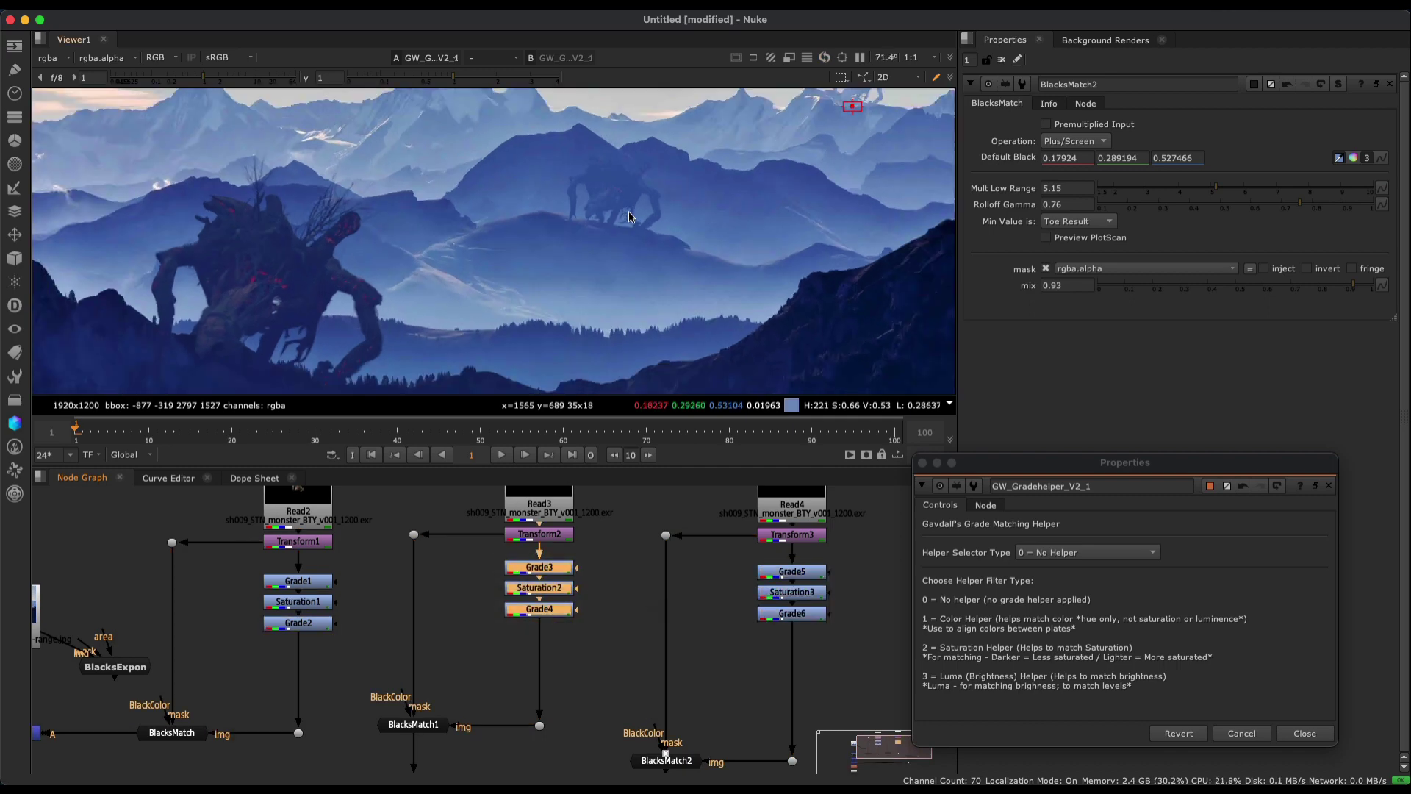
{"action": "key", "text": "d"}
{"action": "key", "text": "d"}
{"action": "key", "text": "d"}
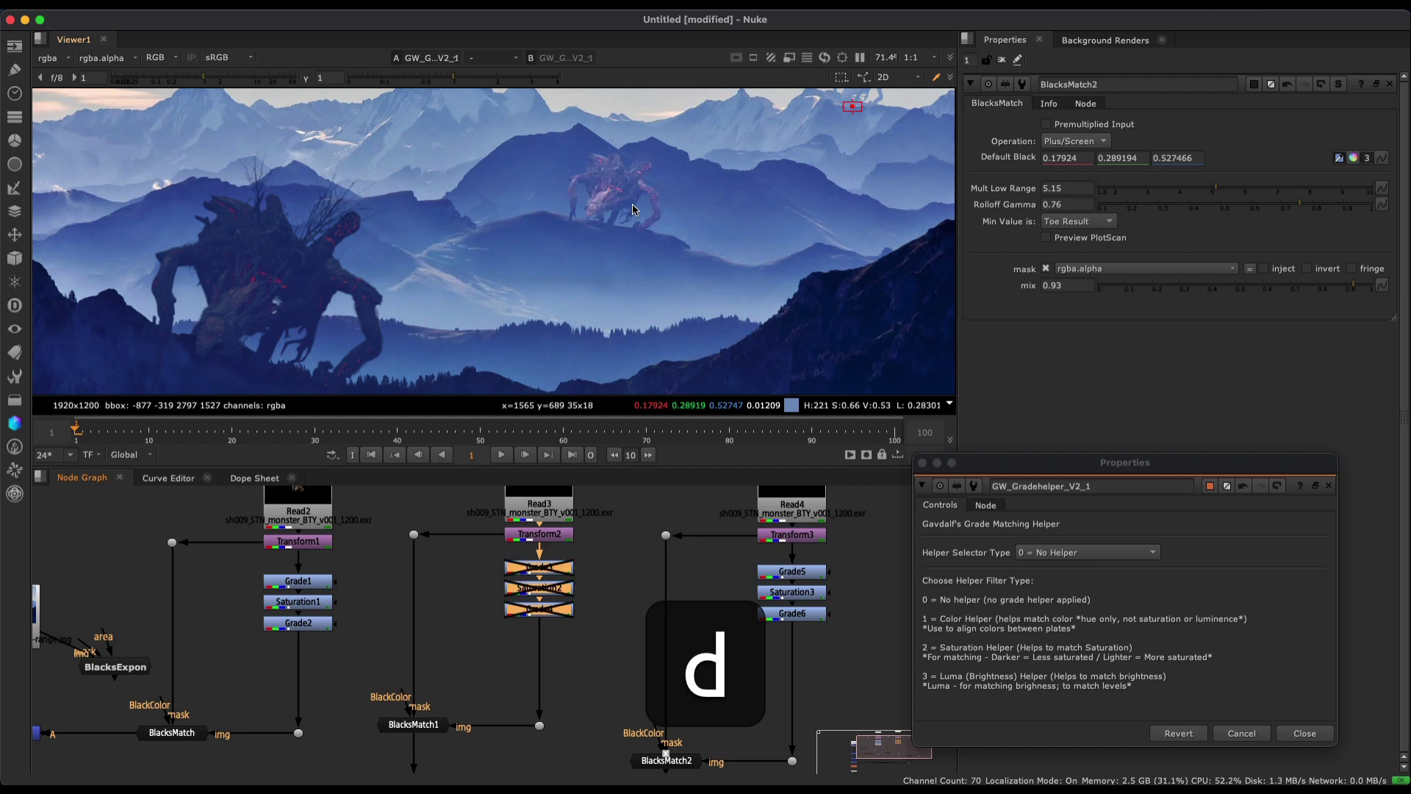
{"action": "key", "text": "d"}
{"action": "left_click_drag", "start_coordinate": [249, 567], "coordinate": [343, 653]}
{"action": "scroll", "coordinate": [428, 251], "scroll_direction": "up", "scroll_amount": 1}
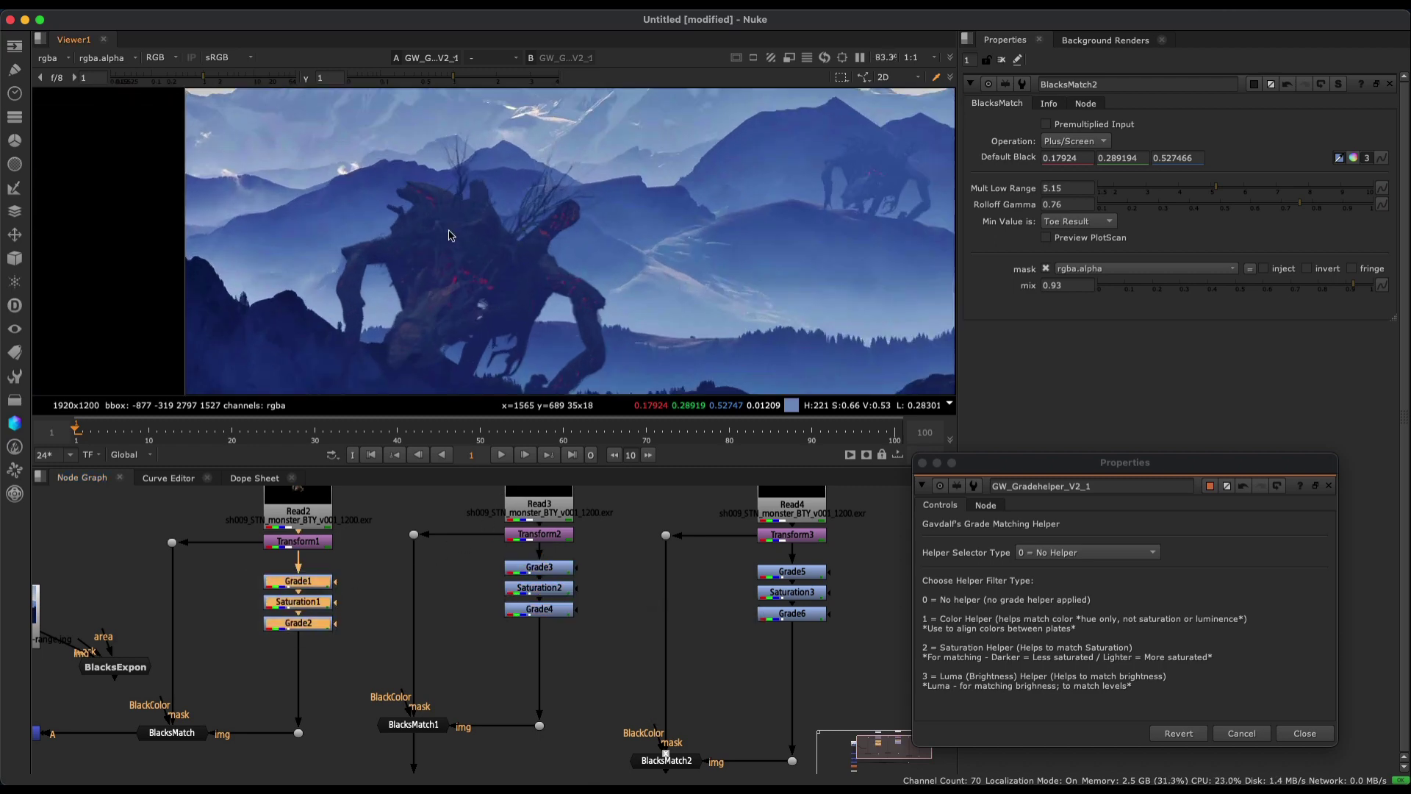
{"action": "key", "text": "d"}
{"action": "scroll", "coordinate": [474, 272], "scroll_direction": "up", "scroll_amount": 1}
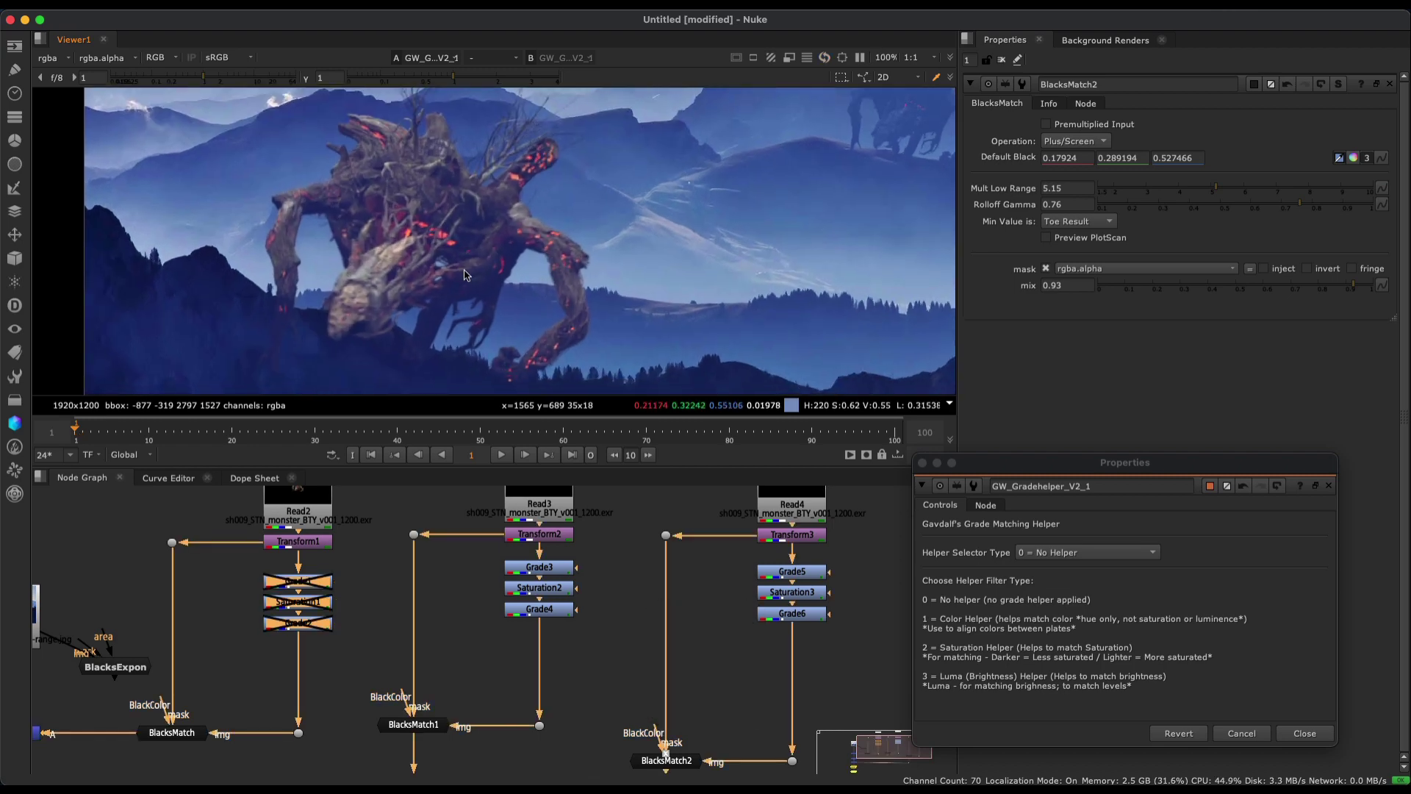
{"action": "key", "text": "d"}
{"action": "key", "text": "d"}
{"action": "key", "text": "d"}
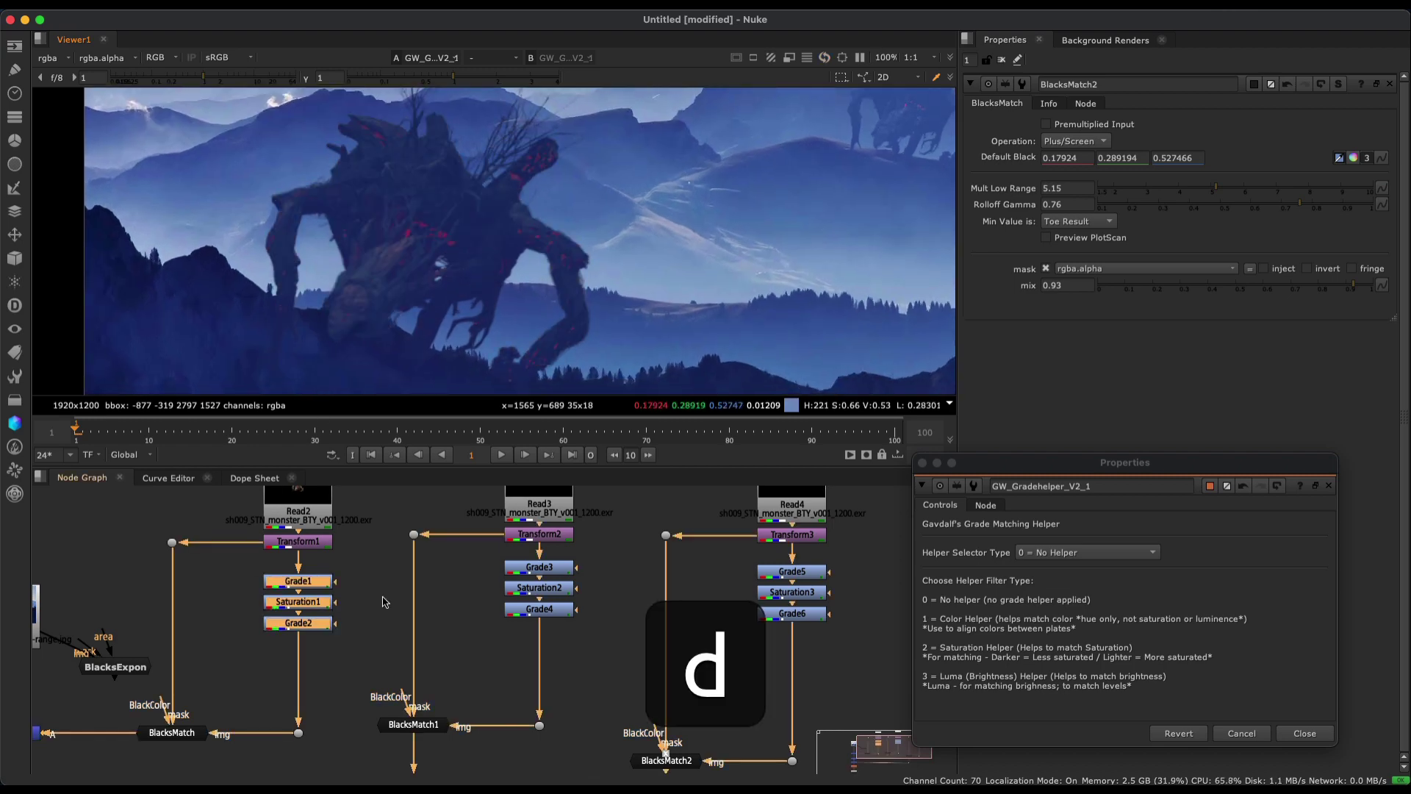
Move Grade2 down to leave an empty gap below Saturation1.
{"action": "left_click", "coordinate": [344, 634]}
{"action": "left_click", "coordinate": [316, 630]}
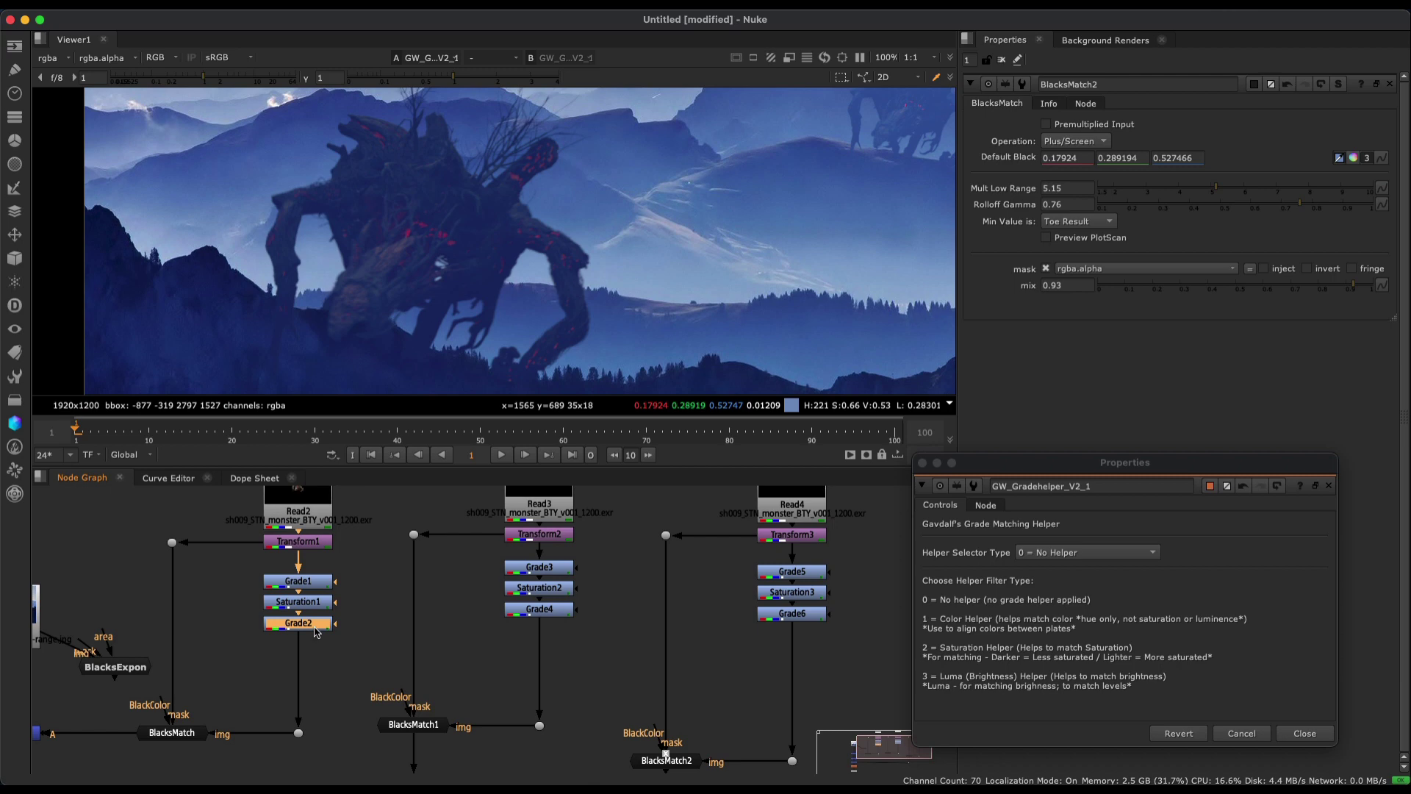
{"action": "left_click_drag", "start_coordinate": [314, 629], "coordinate": [318, 660]}
{"action": "left_click", "coordinate": [320, 639]}
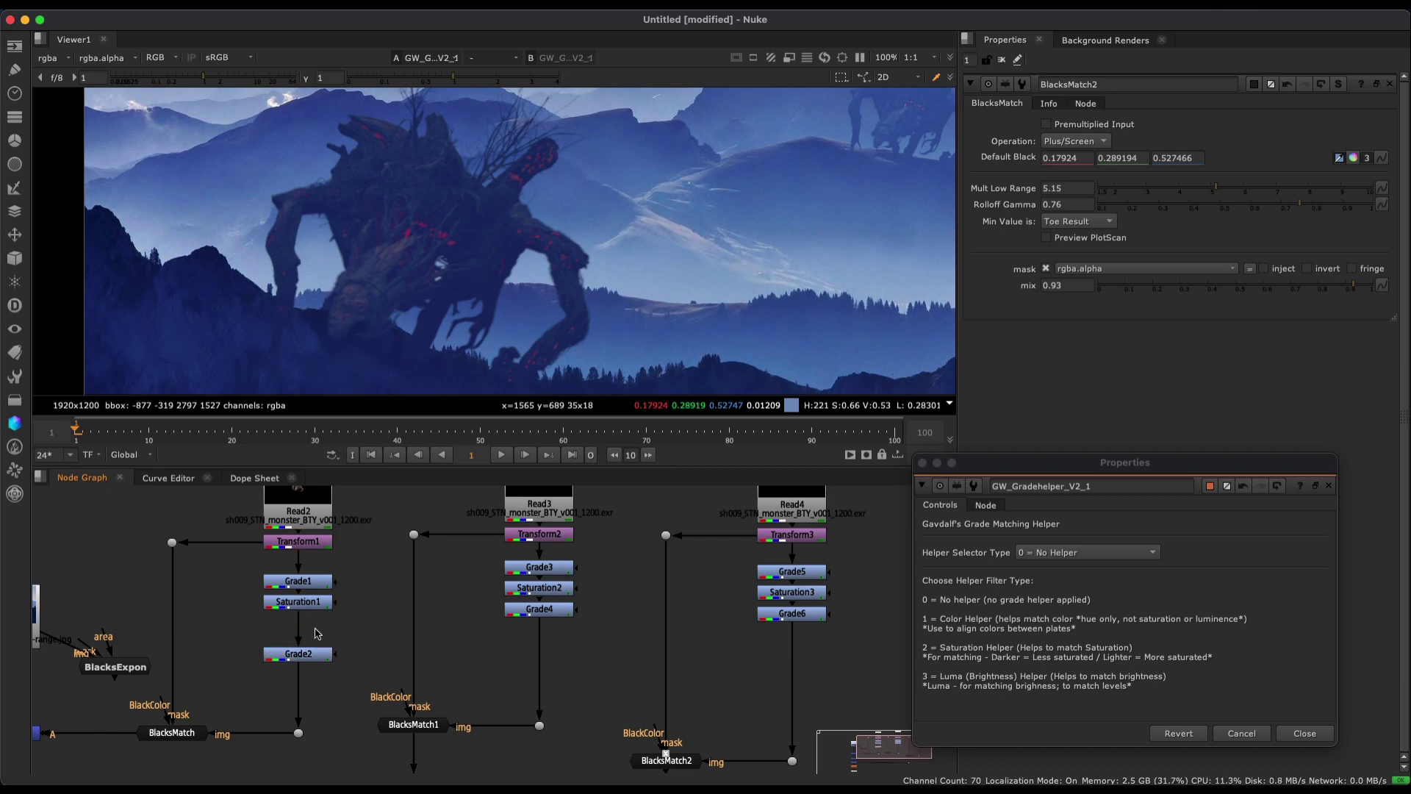
{"action": "scroll", "coordinate": [317, 634], "scroll_direction": "down", "scroll_amount": 2}
{"action": "scroll", "coordinate": [353, 629], "scroll_direction": "up", "scroll_amount": 6}
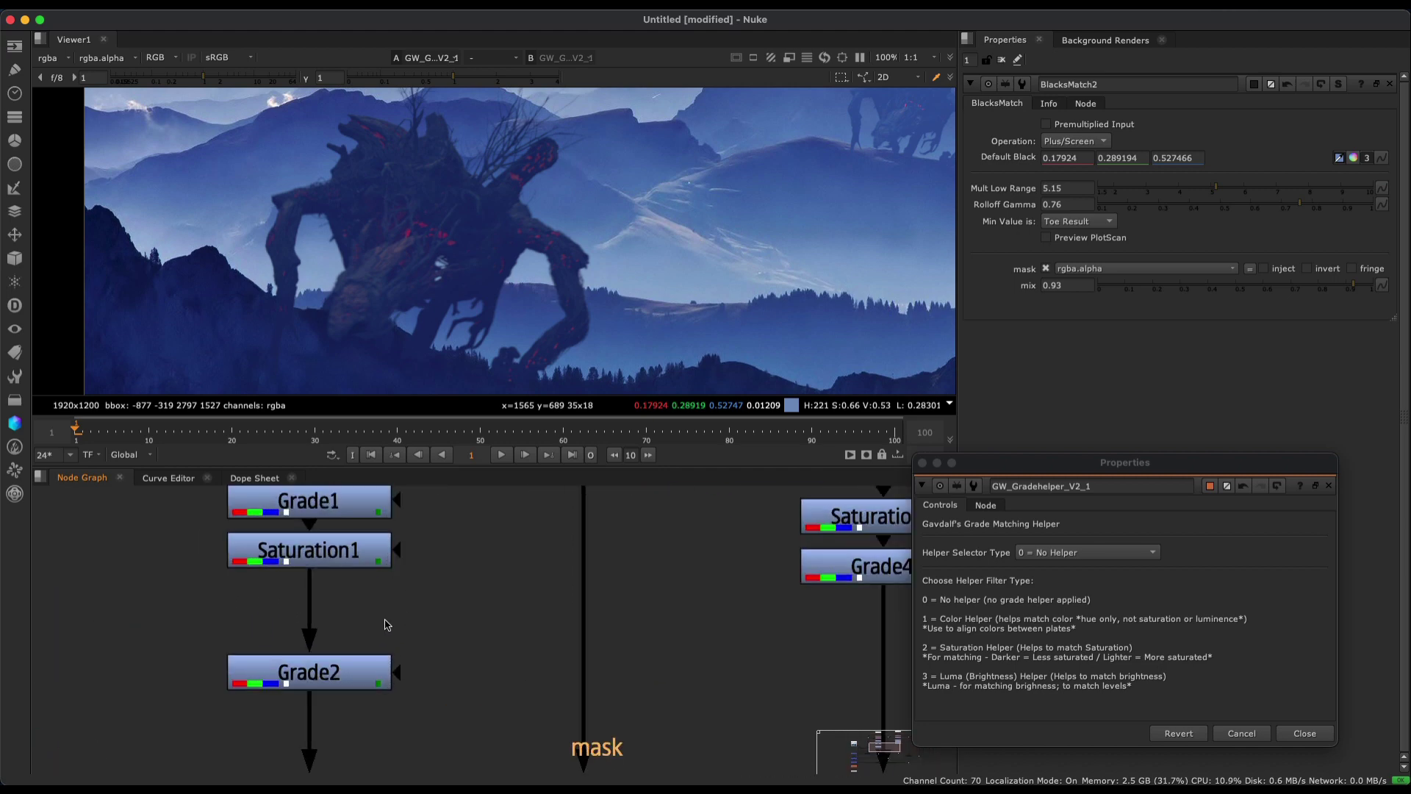
Insert Colorspace1 between Saturation1 and Grade2, converting Linear to HSV.
{"action": "key", "text": "Tab"}
{"action": "type", "text": "col"}
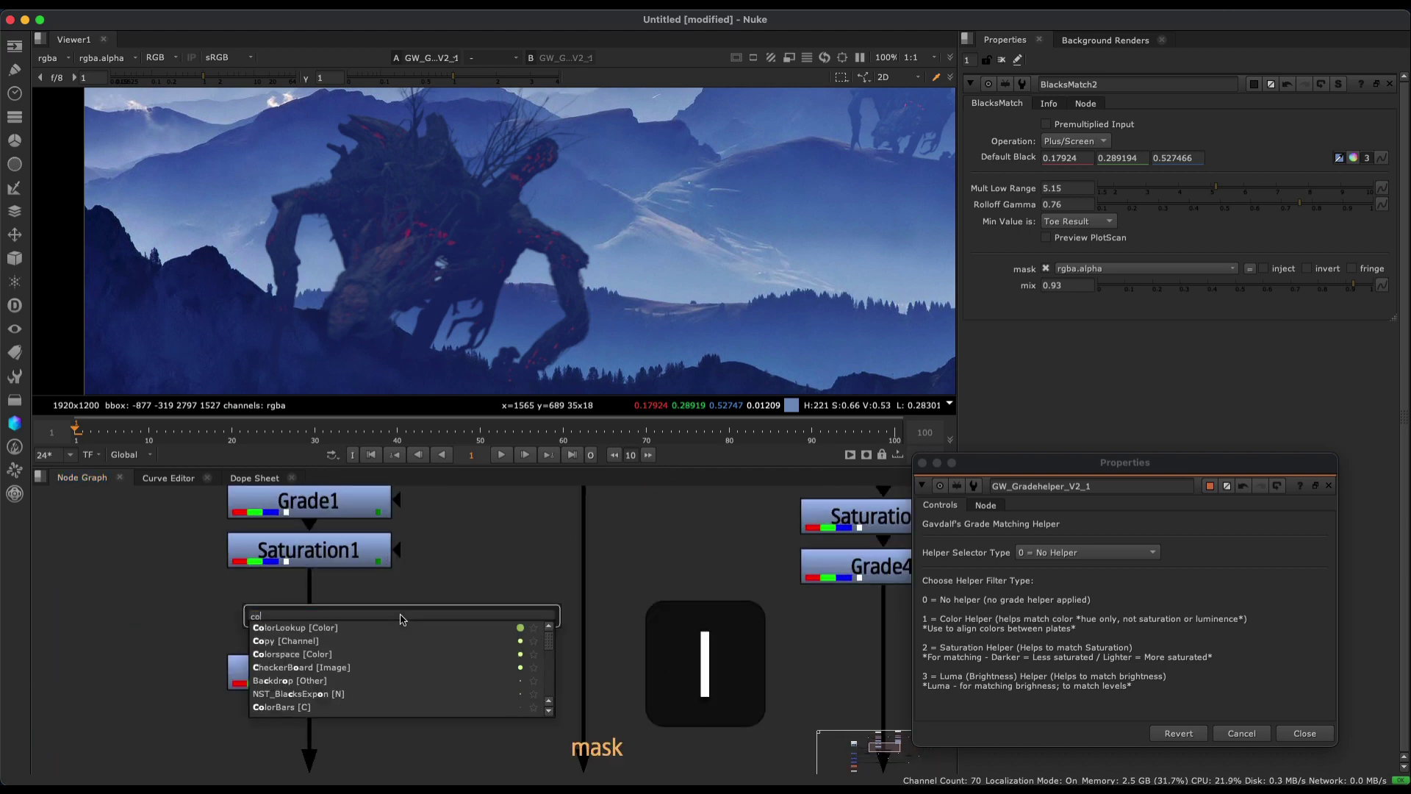
{"action": "left_click", "coordinate": [323, 641]}
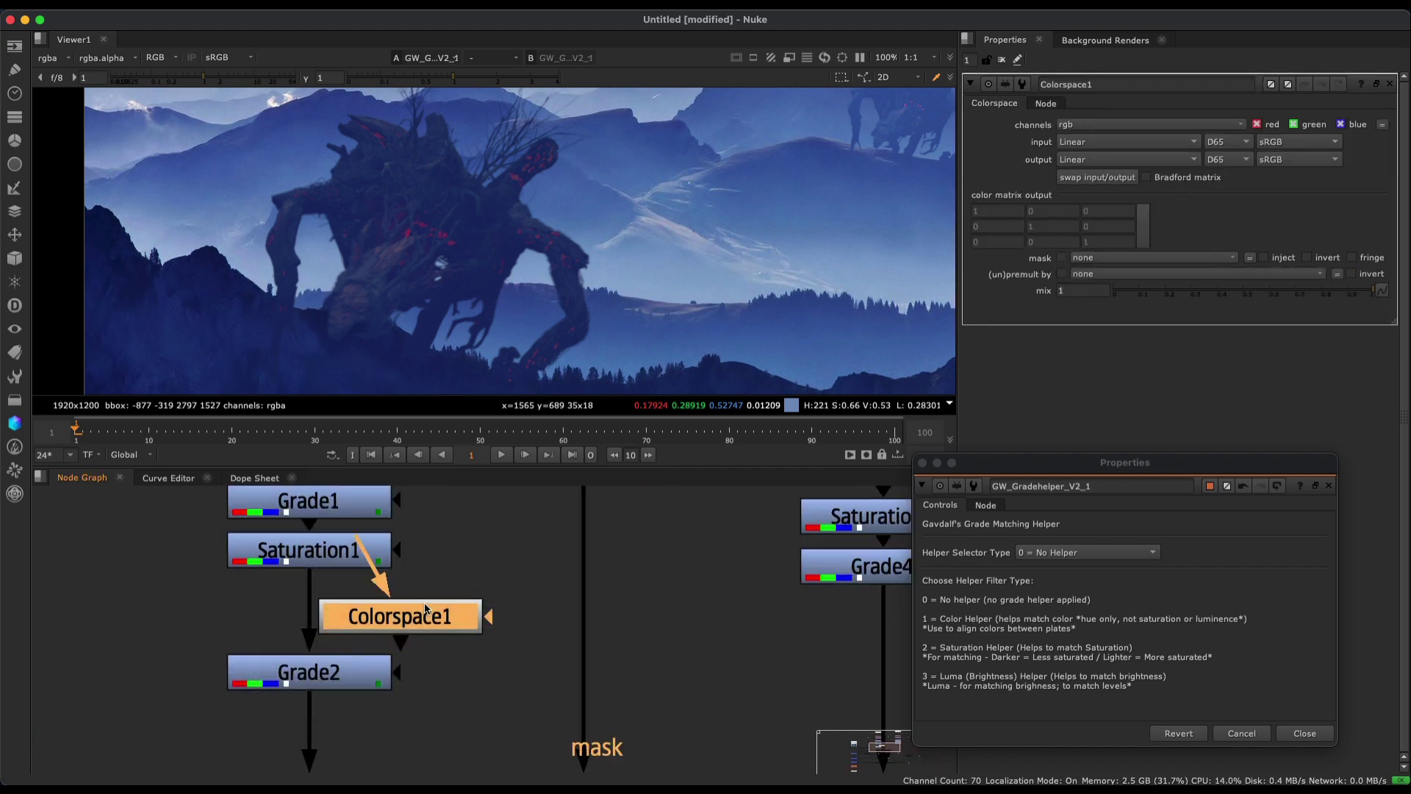
{"action": "left_click_drag", "start_coordinate": [392, 615], "coordinate": [334, 611]}
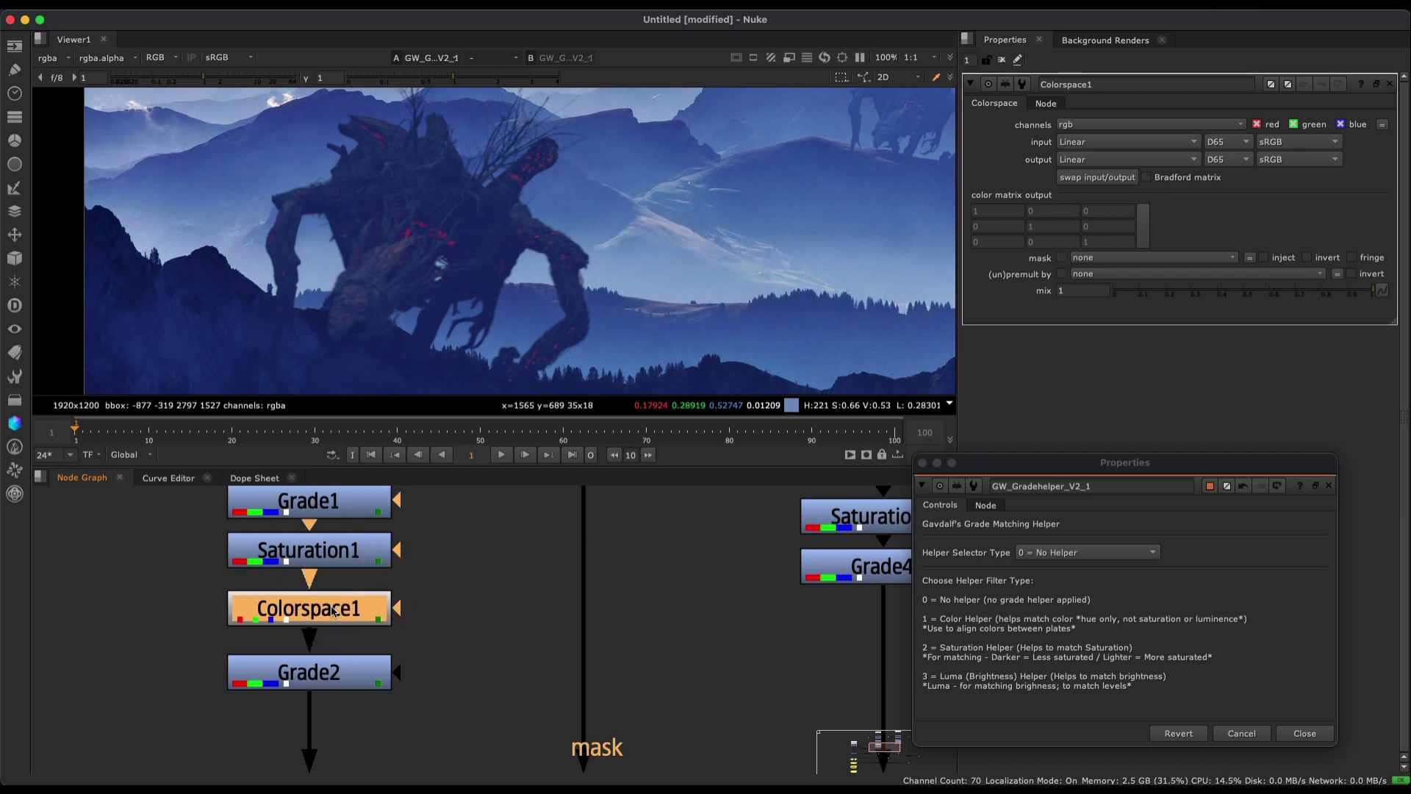
{"action": "left_click", "coordinate": [1075, 161]}
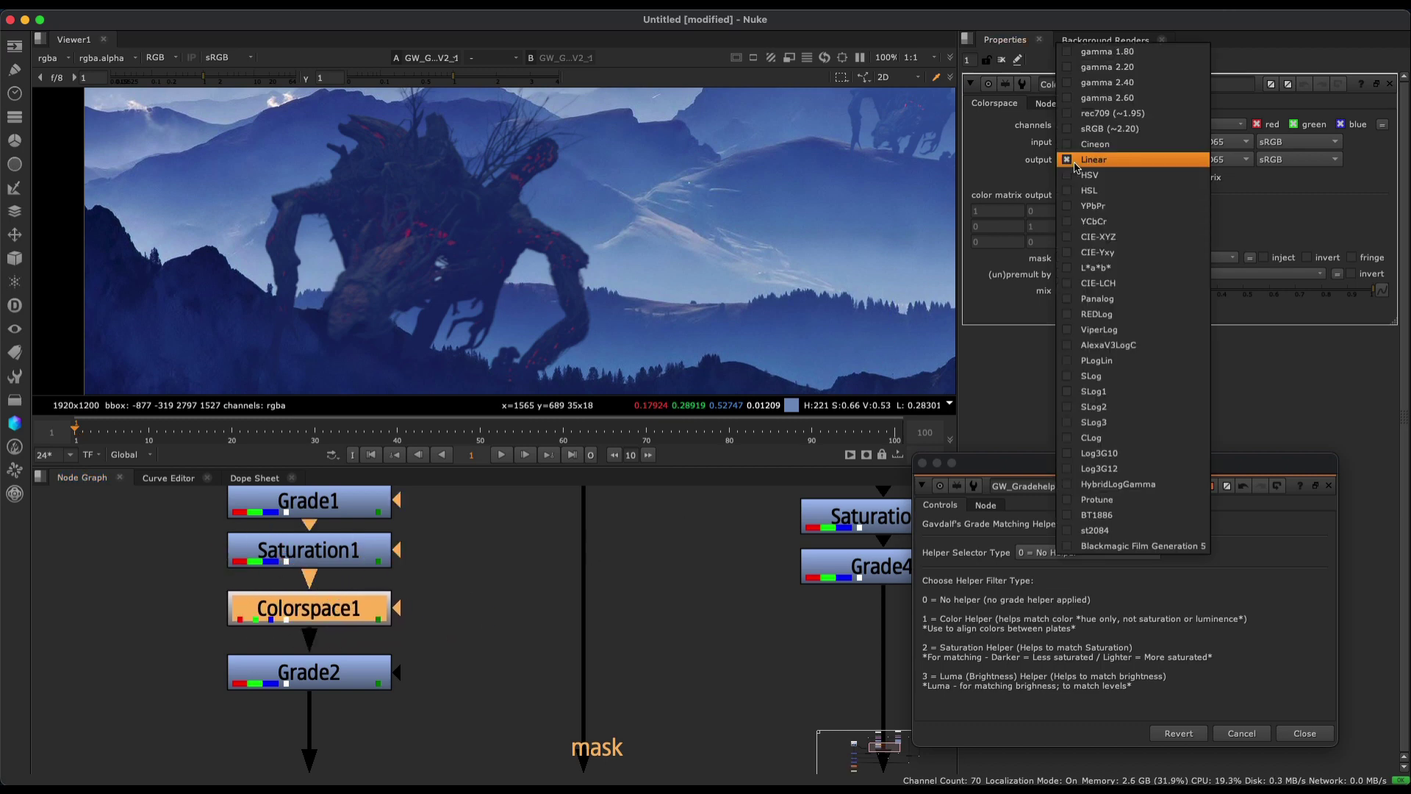
{"action": "left_click", "coordinate": [1089, 174]}
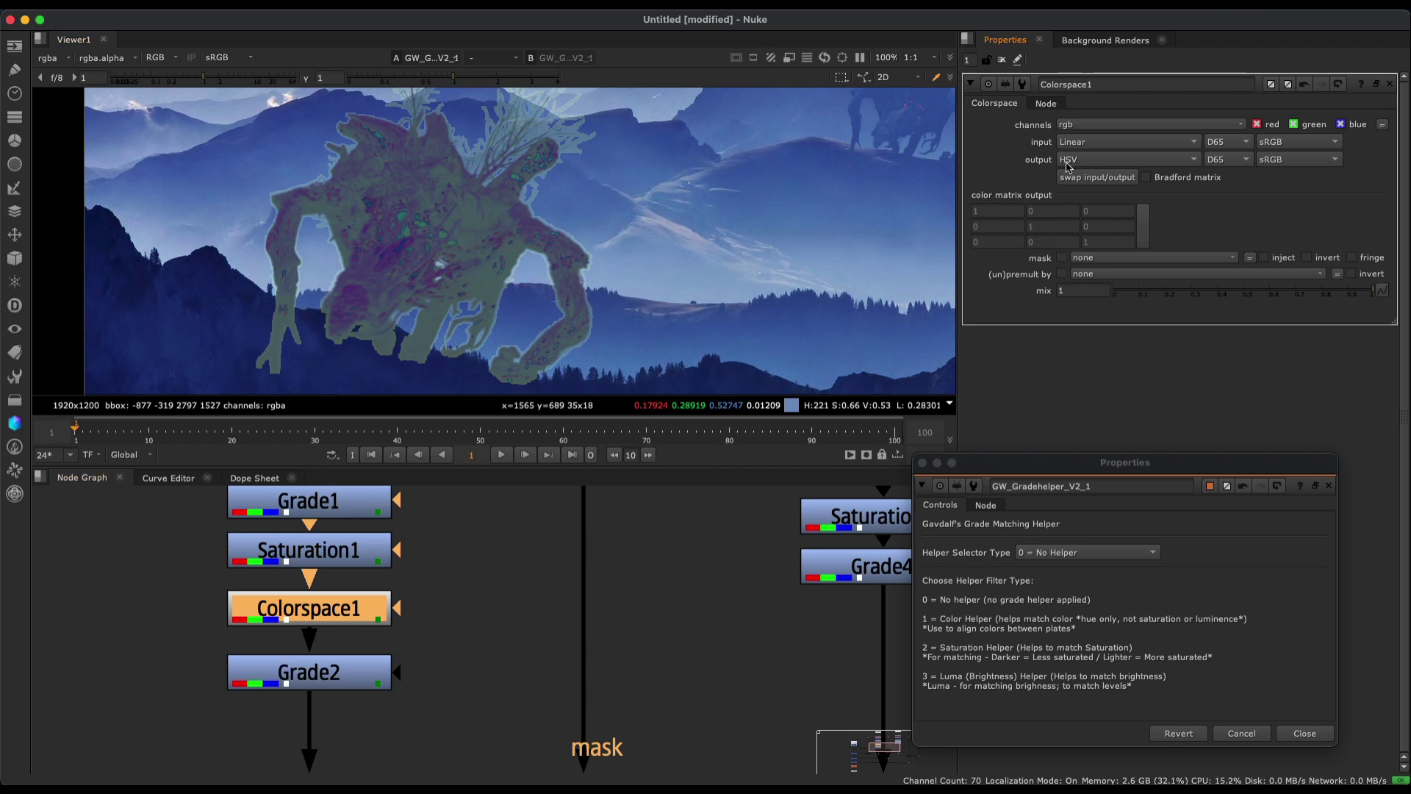
Restrict Grade2 to the blue channel by unticking red and green.
{"action": "left_click", "coordinate": [294, 680]}
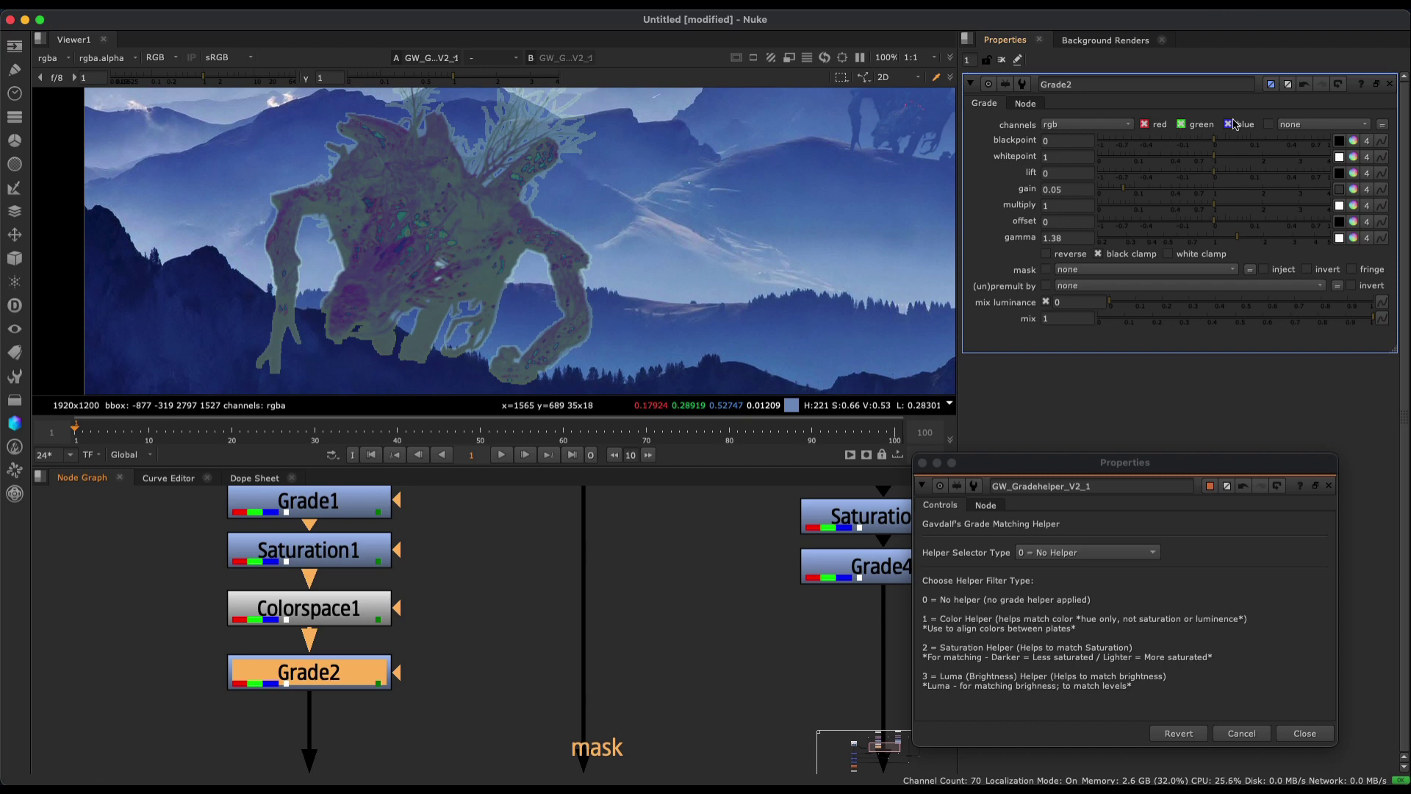
{"action": "left_click", "coordinate": [1180, 124]}
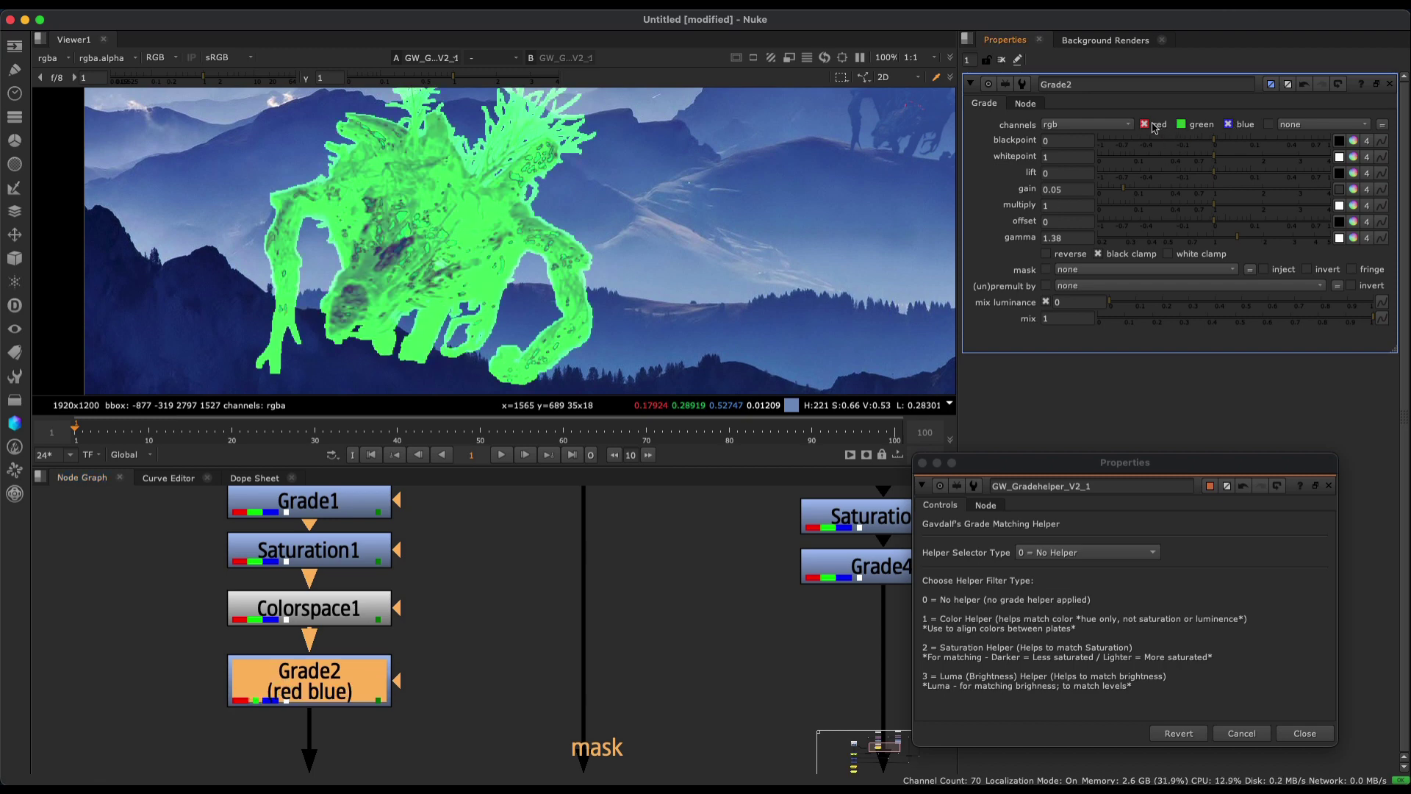
{"action": "left_click", "coordinate": [1144, 124]}
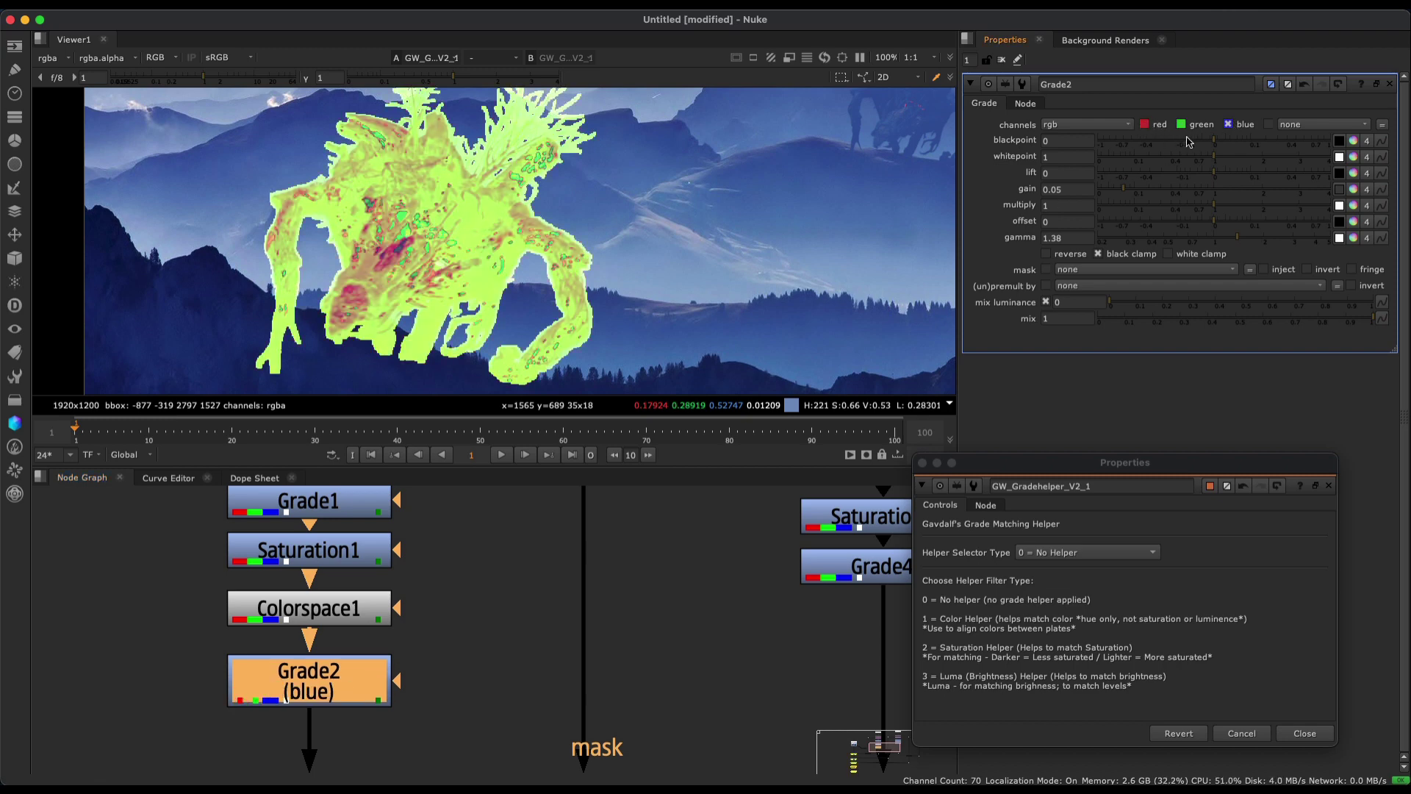
Paste a copy of Colorspace1 below Grade2, swapped to convert HSV back to Linear.
{"action": "left_click", "coordinate": [324, 621]}
{"action": "key", "text": "super+c"}
{"action": "left_click", "coordinate": [339, 673]}
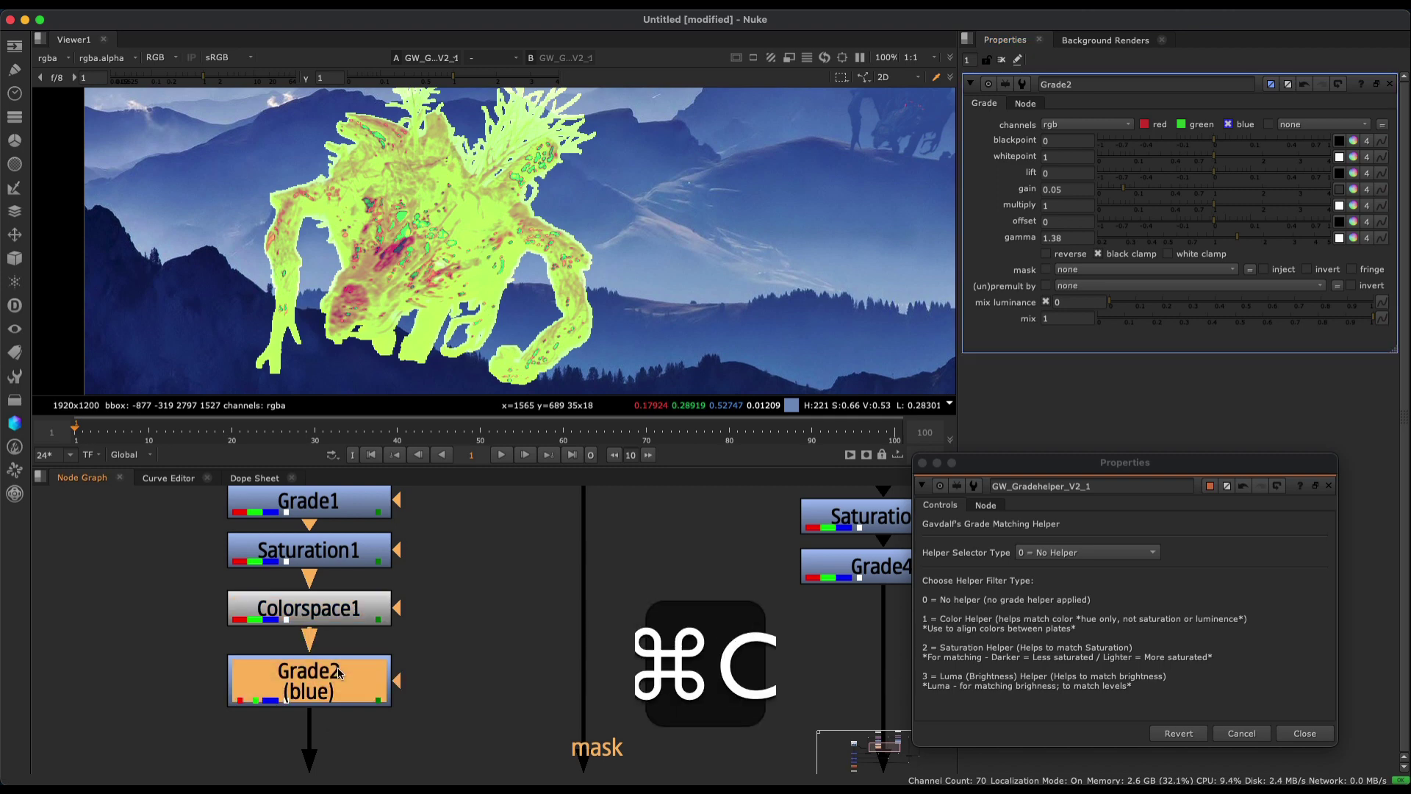
{"action": "key", "text": "super+v"}
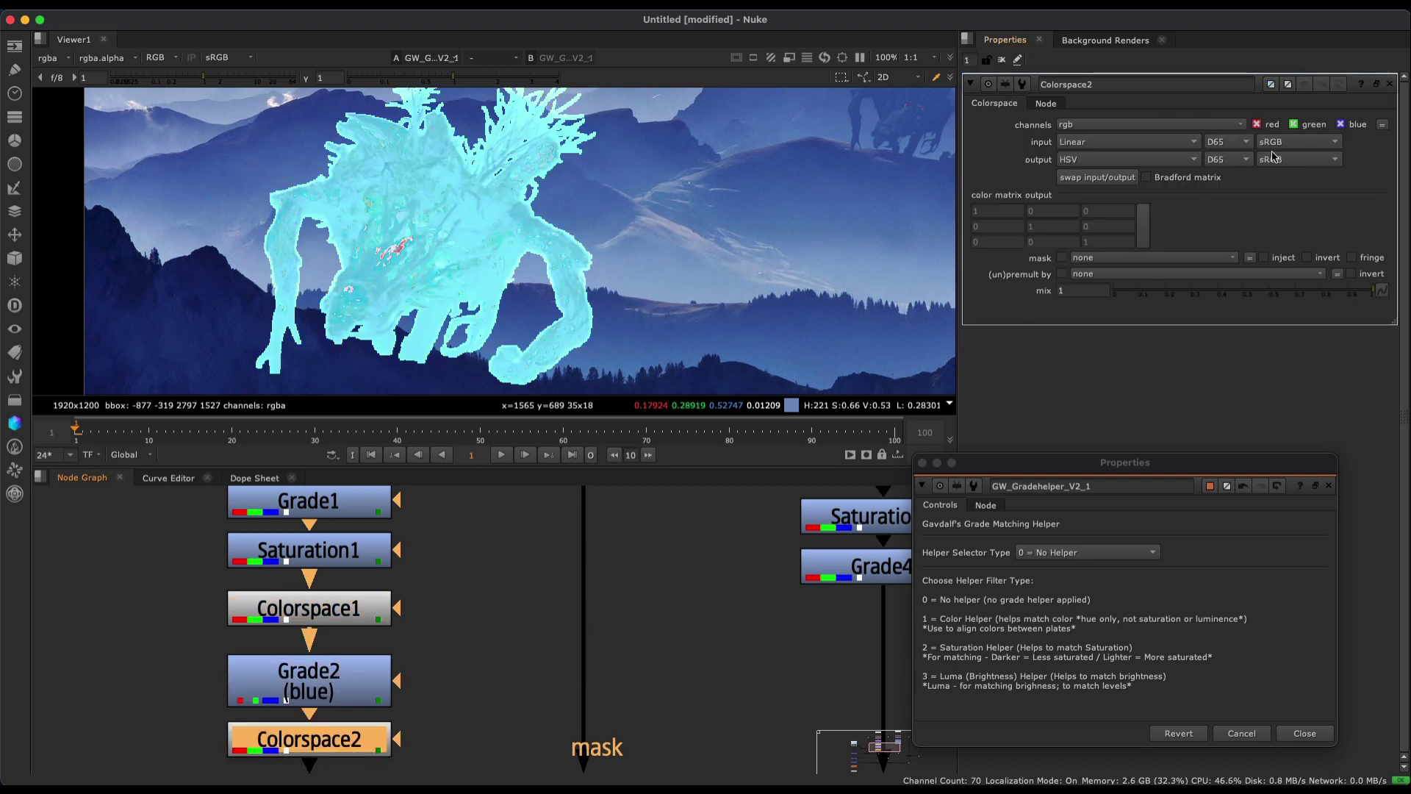
{"action": "left_click", "coordinate": [1096, 177]}
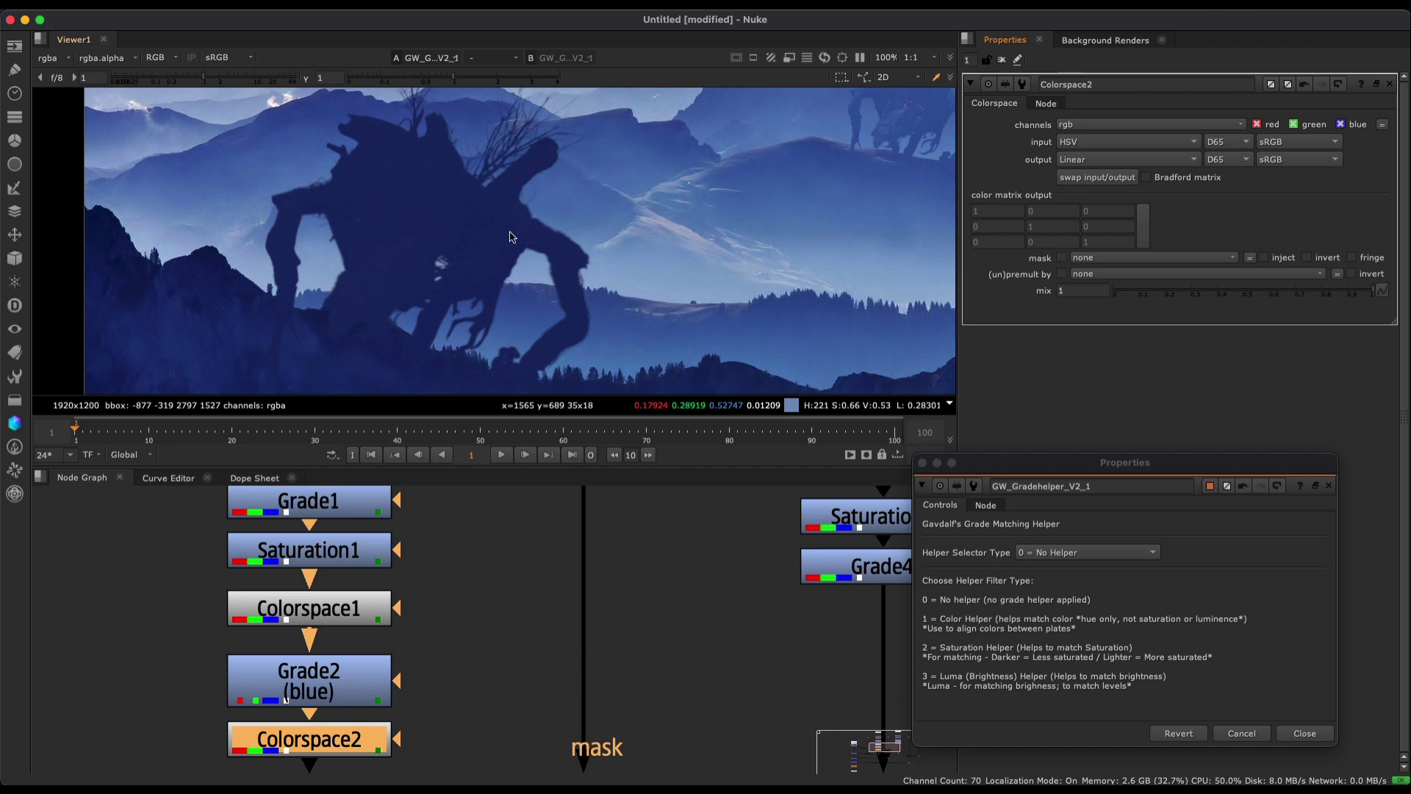
{"action": "middle_click_drag", "start_coordinate": [509, 237], "coordinate": [484, 237]}
{"action": "scroll", "coordinate": [467, 267], "scroll_direction": "down", "scroll_amount": 3}
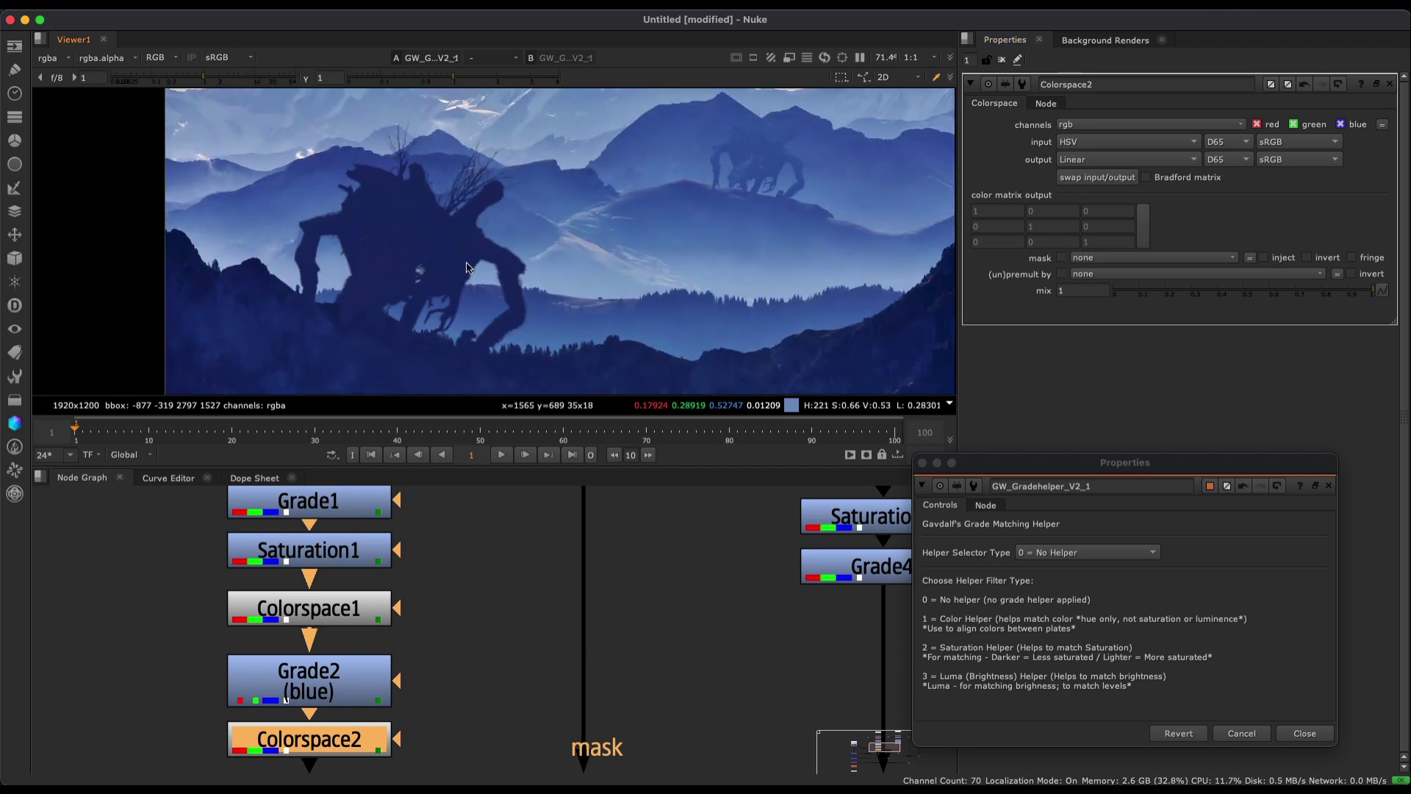
{"action": "double_click", "coordinate": [358, 663]}
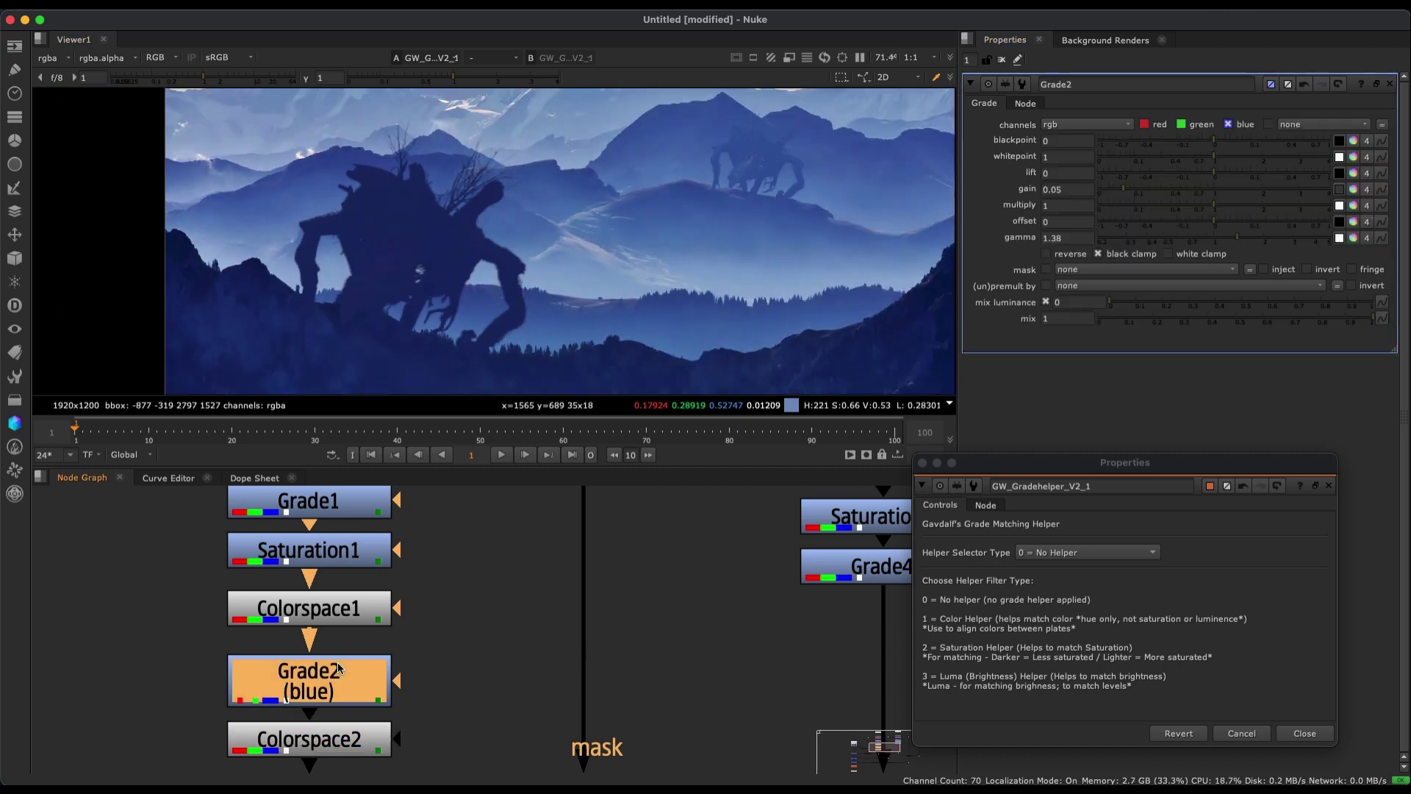
Set Grade2 to gain 0.04 and gamma 2.4, checking the foreground monster against the mountains.
{"action": "left_click_drag", "start_coordinate": [1241, 247], "coordinate": [1283, 242]}
{"action": "mouse_move", "coordinate": [1132, 194]}
{"action": "left_mouse_down"}
{"action": "mouse_move", "coordinate": [1160, 197]}
{"action": "mouse_move", "coordinate": [1124, 196]}
{"action": "left_mouse_up"}
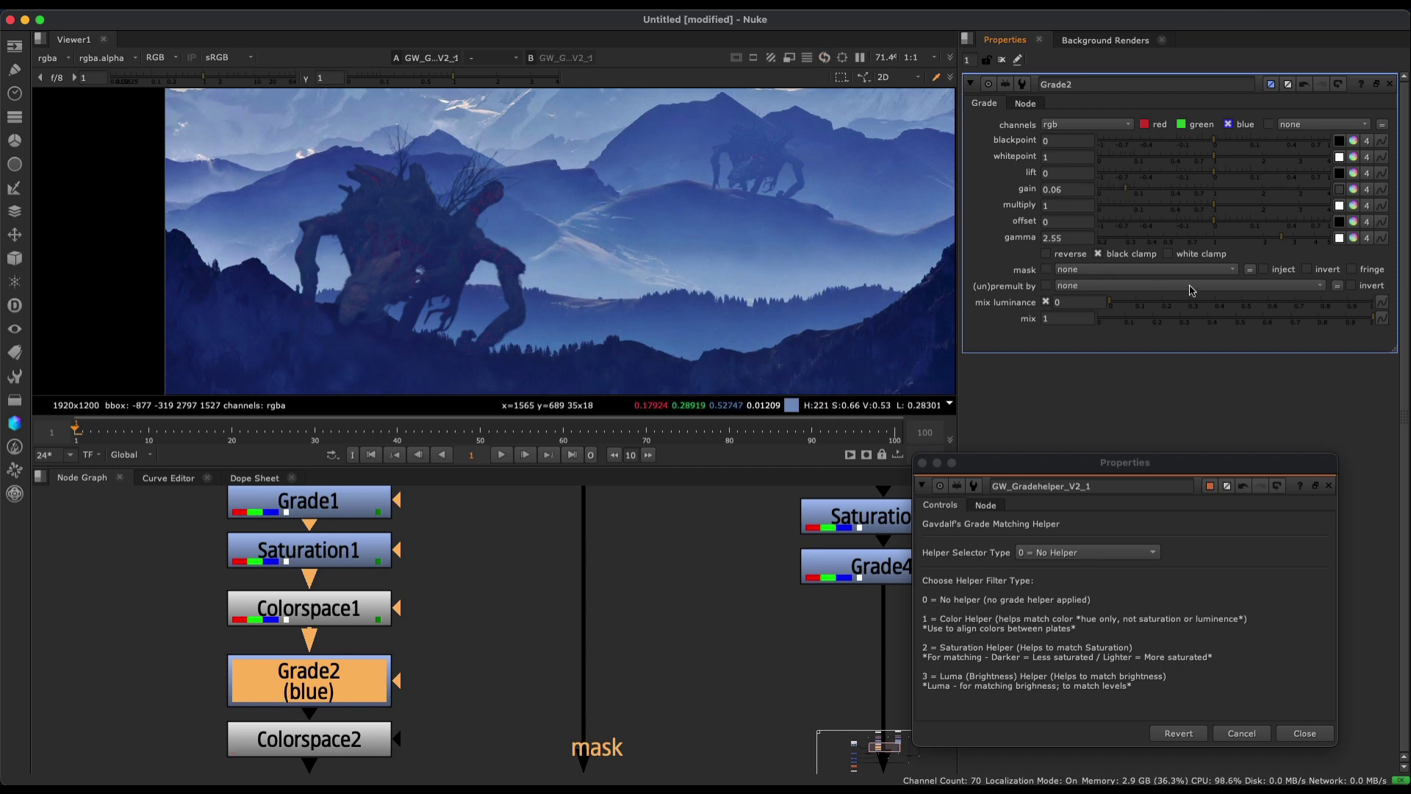
{"action": "left_click_drag", "start_coordinate": [1271, 242], "coordinate": [1279, 240]}
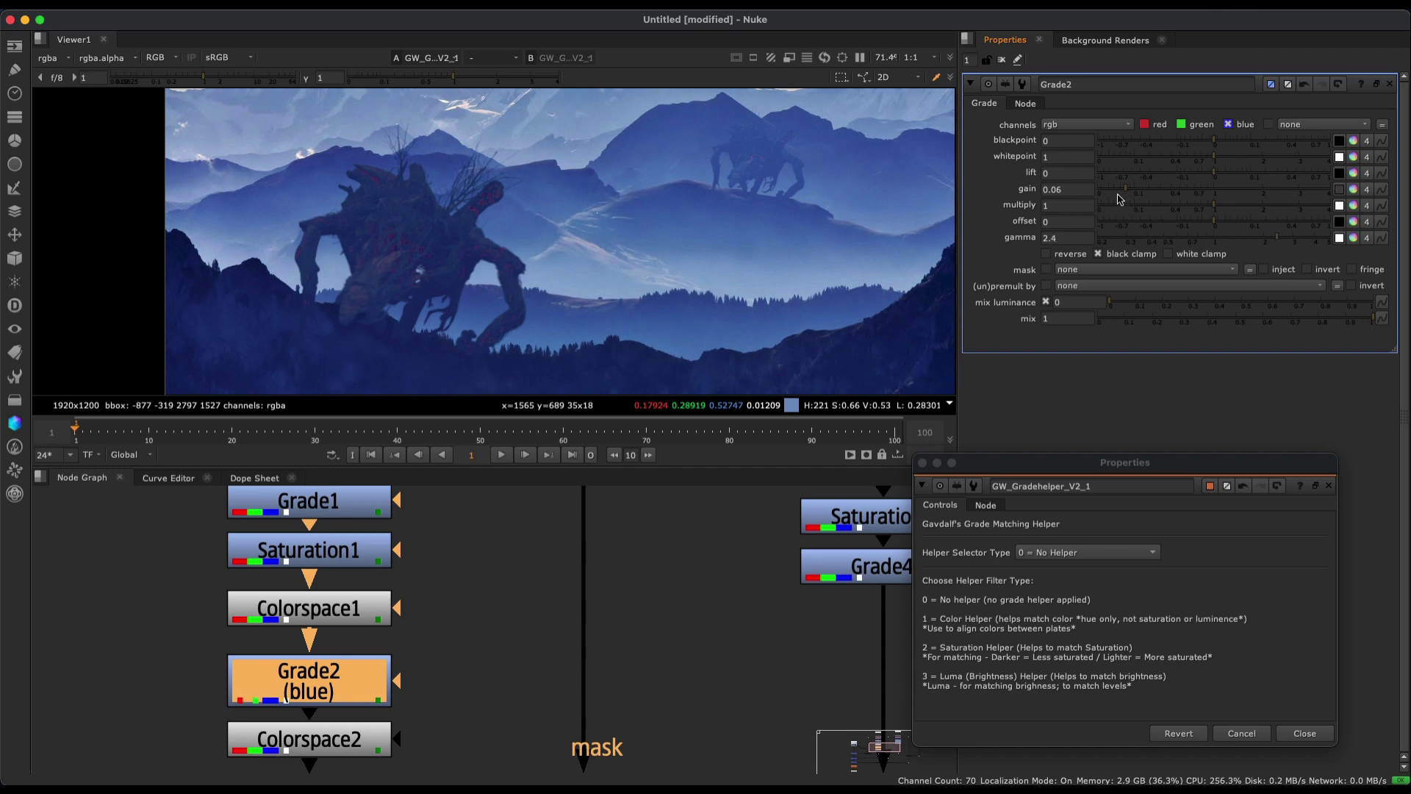
{"action": "mouse_move", "coordinate": [1121, 197]}
{"action": "left_mouse_down"}
{"action": "mouse_move", "coordinate": [1164, 200]}
{"action": "mouse_move", "coordinate": [1121, 205]}
{"action": "left_mouse_up"}
{"action": "middle_click_drag", "start_coordinate": [370, 270], "coordinate": [223, 257]}
{"action": "middle_click_drag", "start_coordinate": [528, 220], "coordinate": [316, 213]}
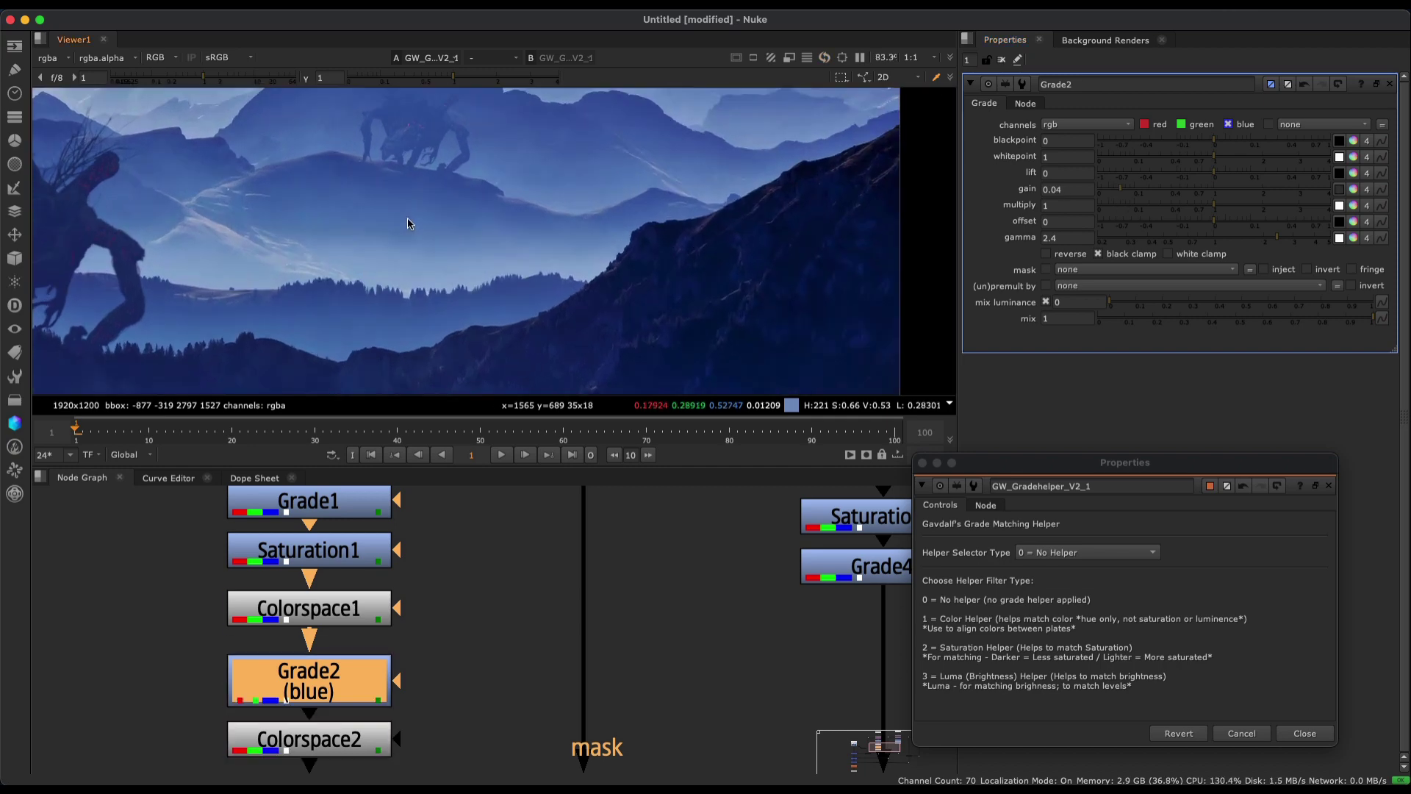
{"action": "middle_click_drag", "start_coordinate": [409, 222], "coordinate": [537, 251]}
{"action": "scroll", "coordinate": [603, 266], "scroll_direction": "up", "scroll_amount": 1}
{"action": "middle_click_drag", "start_coordinate": [297, 280], "coordinate": [485, 273]}
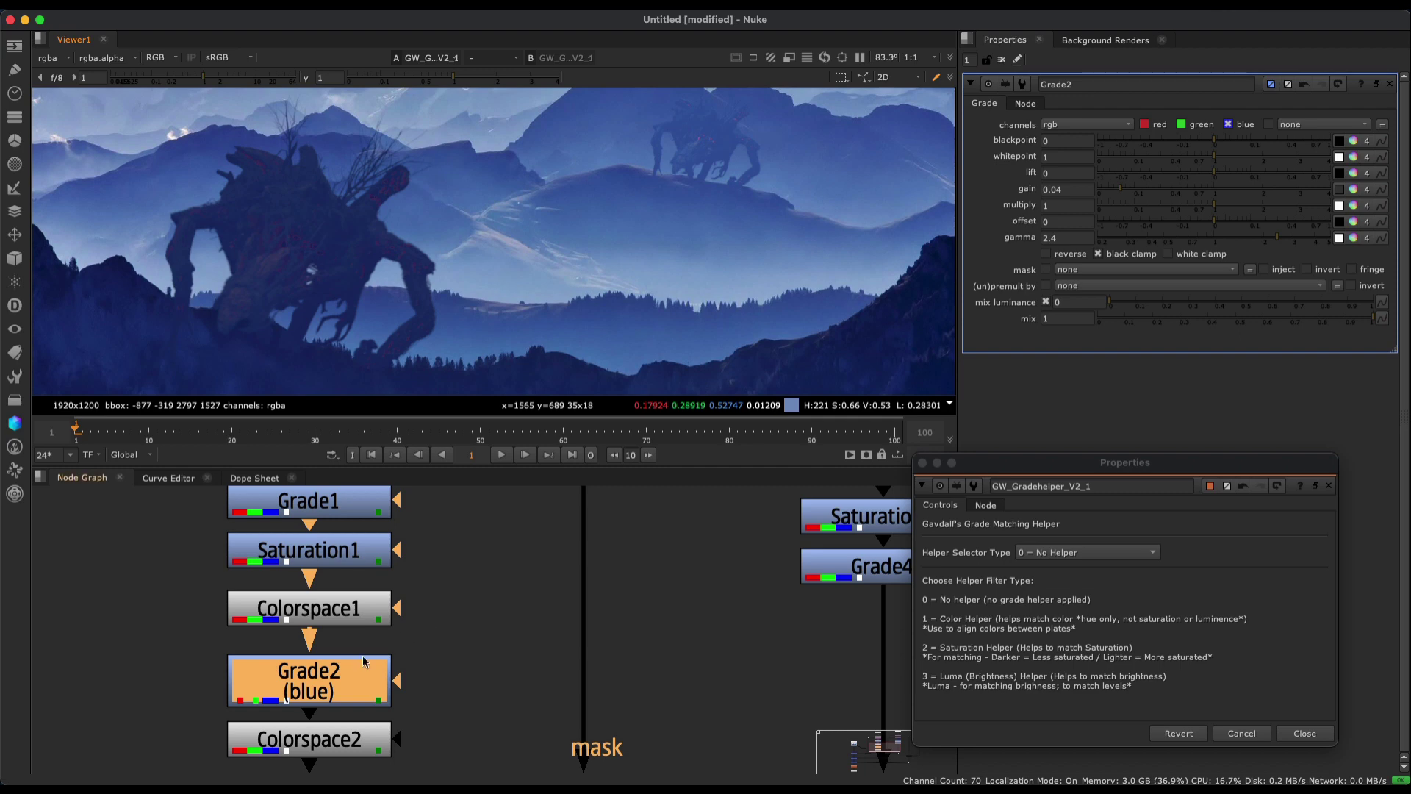
{"action": "scroll", "coordinate": [368, 650], "scroll_direction": "down", "scroll_amount": 3}
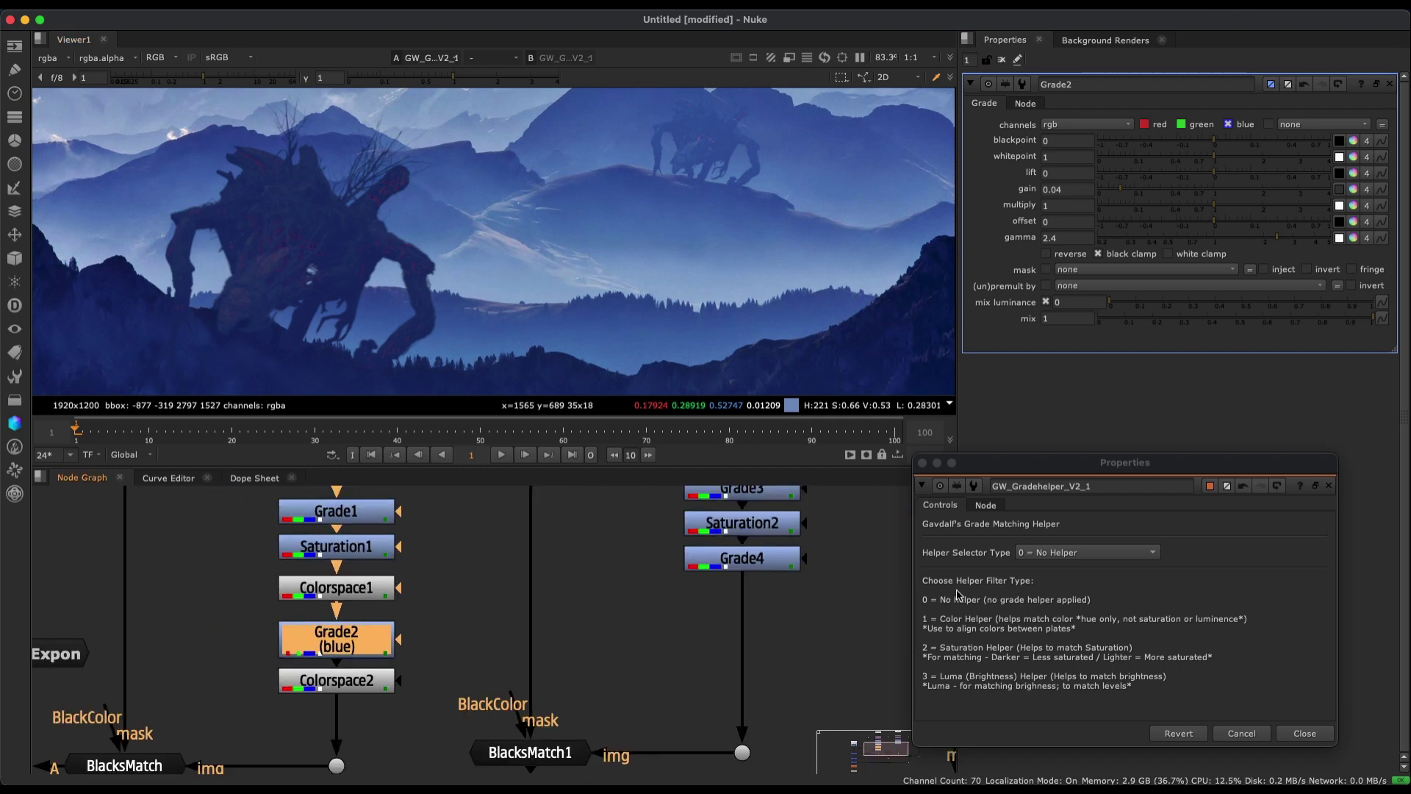
Switch the grade helper to the luma brightness check.
{"action": "left_click", "coordinate": [1057, 552]}
{"action": "left_click", "coordinate": [1055, 597]}
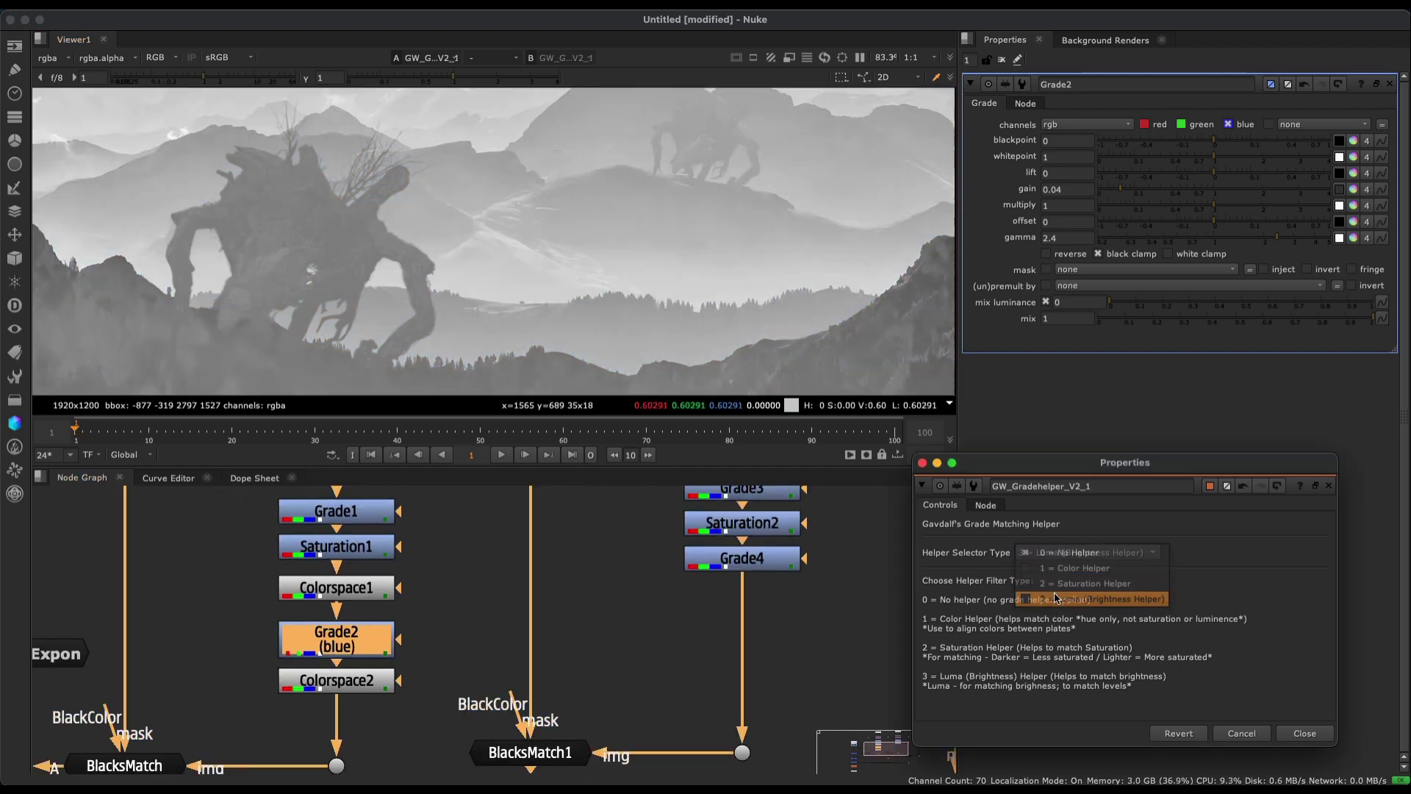
{"action": "scroll", "coordinate": [195, 331], "scroll_direction": "up", "scroll_amount": 3}
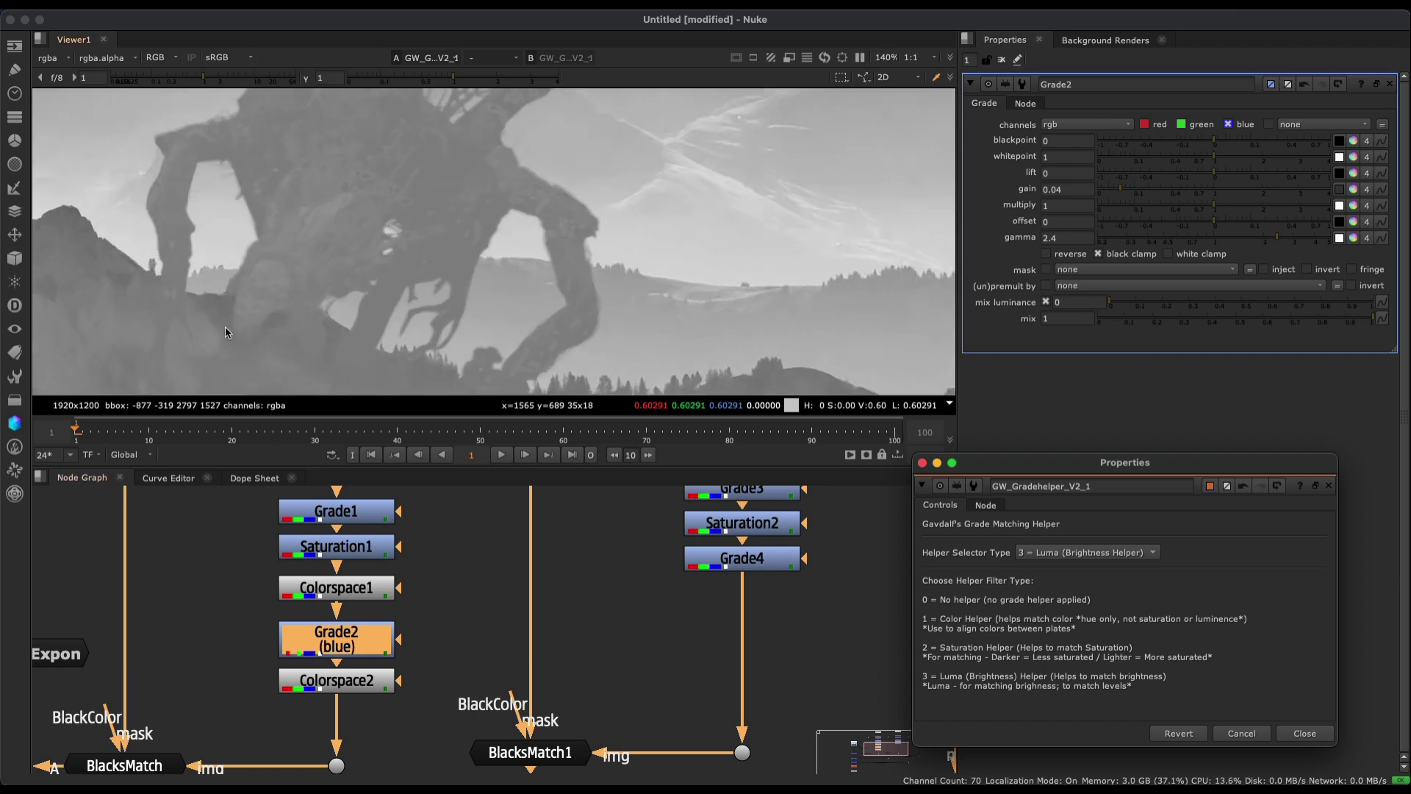
{"action": "left_click", "coordinate": [373, 653]}
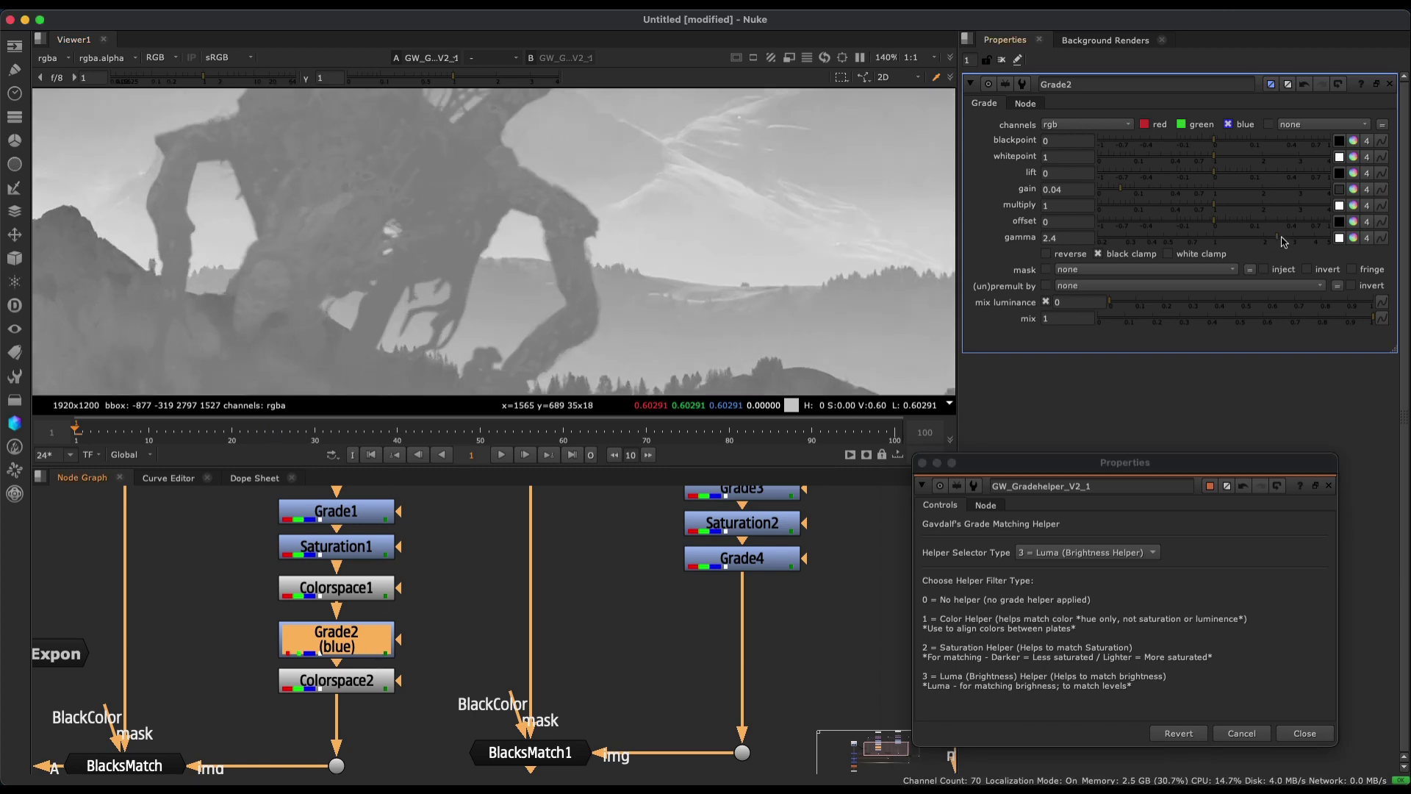
Fine-tune Grade2 to gain 0.045 and gamma 2.75.
{"action": "mouse_move", "coordinate": [1284, 242]}
{"action": "left_mouse_down"}
{"action": "mouse_move", "coordinate": [1302, 242]}
{"action": "mouse_move", "coordinate": [1275, 242]}
{"action": "mouse_move", "coordinate": [1288, 244]}
{"action": "left_mouse_up"}
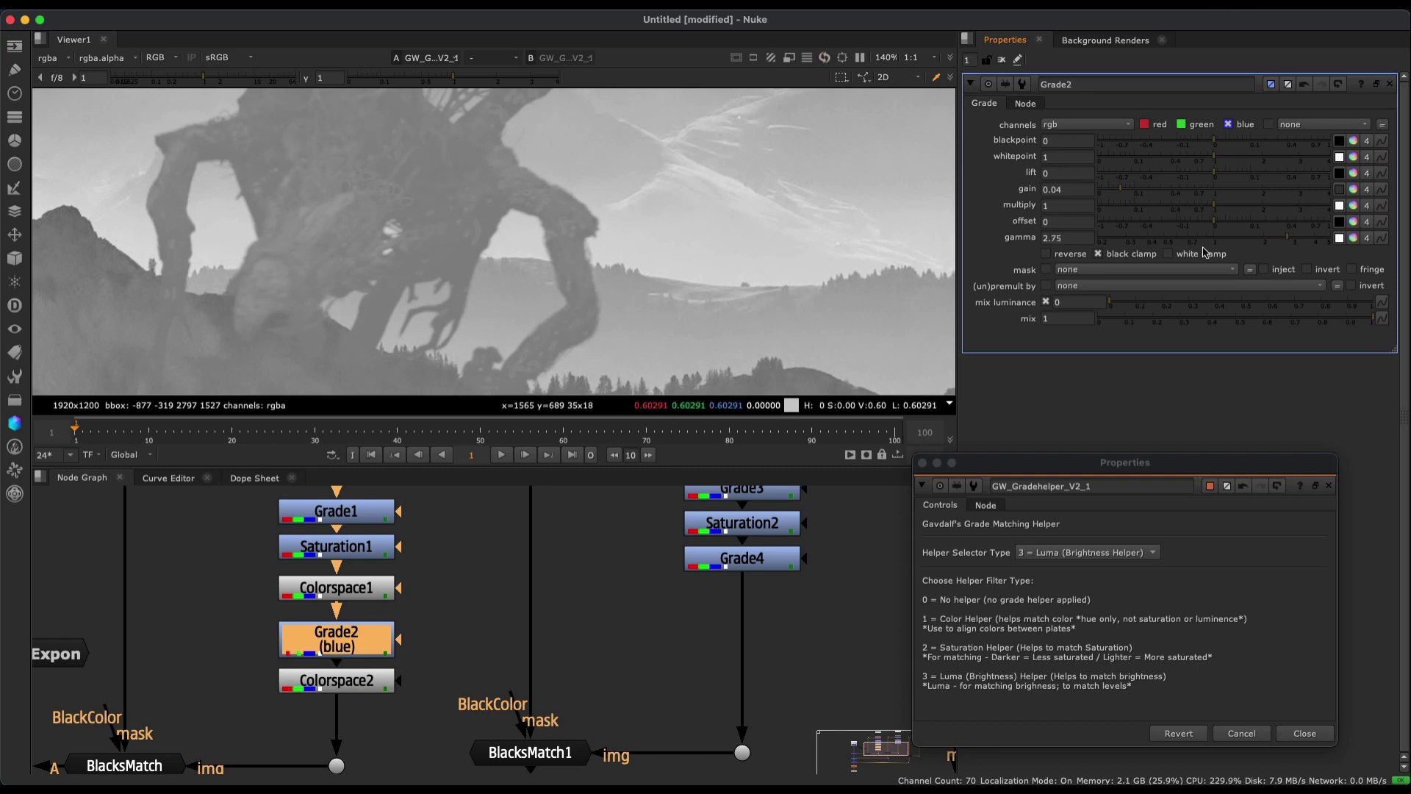
{"action": "left_click", "coordinate": [1151, 197]}
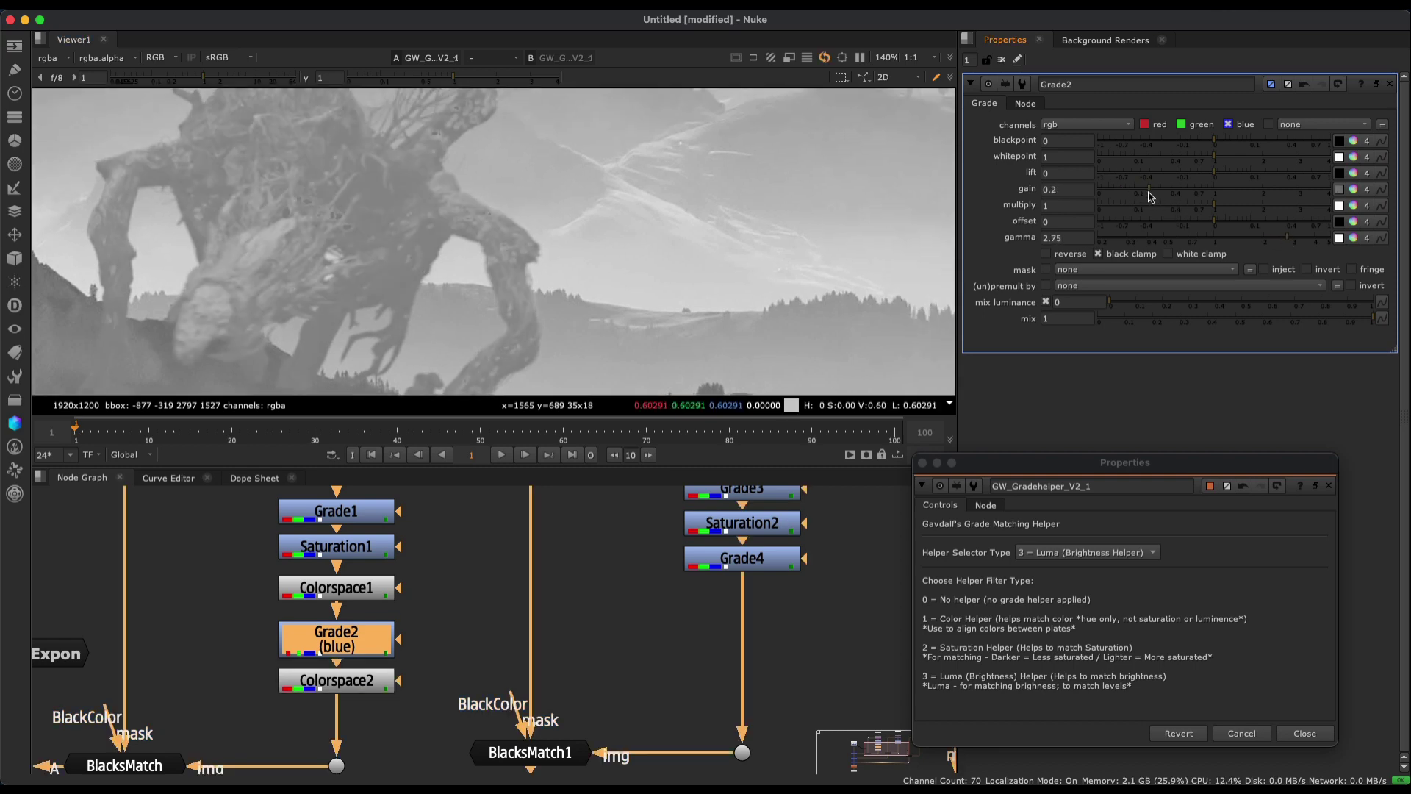
{"action": "left_click_drag", "start_coordinate": [1151, 197], "coordinate": [1122, 197]}
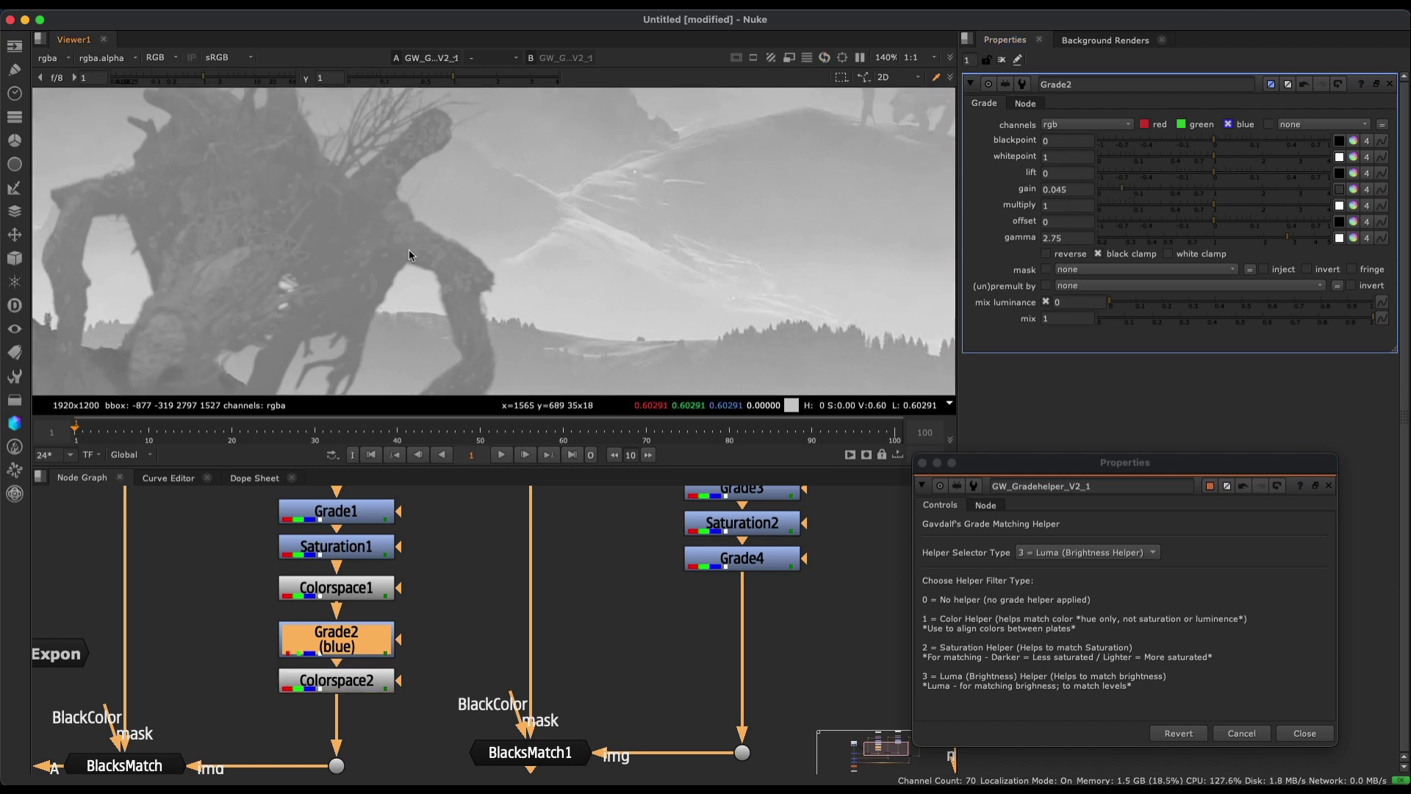
{"action": "scroll", "coordinate": [401, 257], "scroll_direction": "down", "scroll_amount": 5}
{"action": "scroll", "coordinate": [500, 265], "scroll_direction": "down", "scroll_amount": 1}
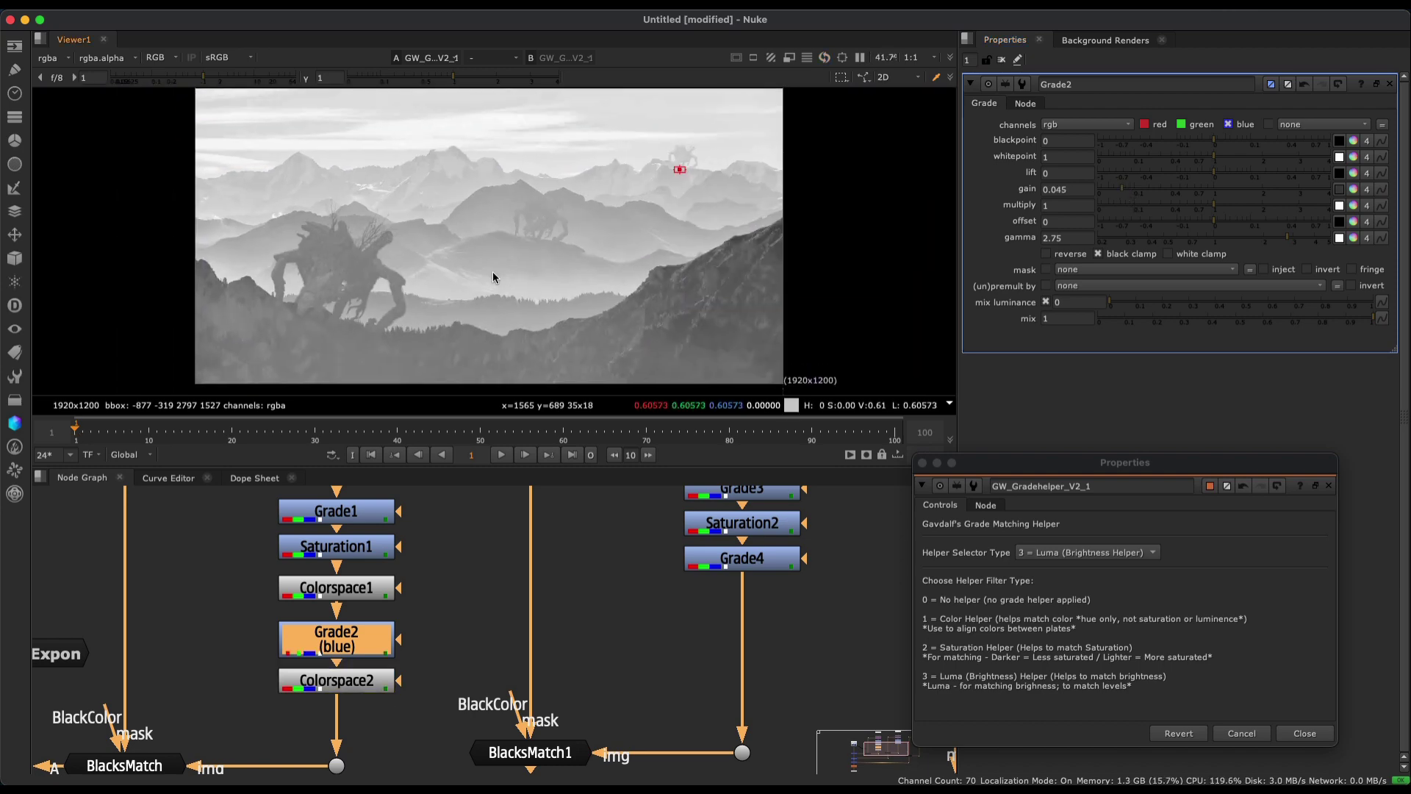
{"action": "scroll", "coordinate": [426, 296], "scroll_direction": "up", "scroll_amount": 1}
Set the helper back to 0 = No Helper to view the full-colour comp.
{"action": "left_click", "coordinate": [1099, 553]}
{"action": "left_click", "coordinate": [1099, 553]}
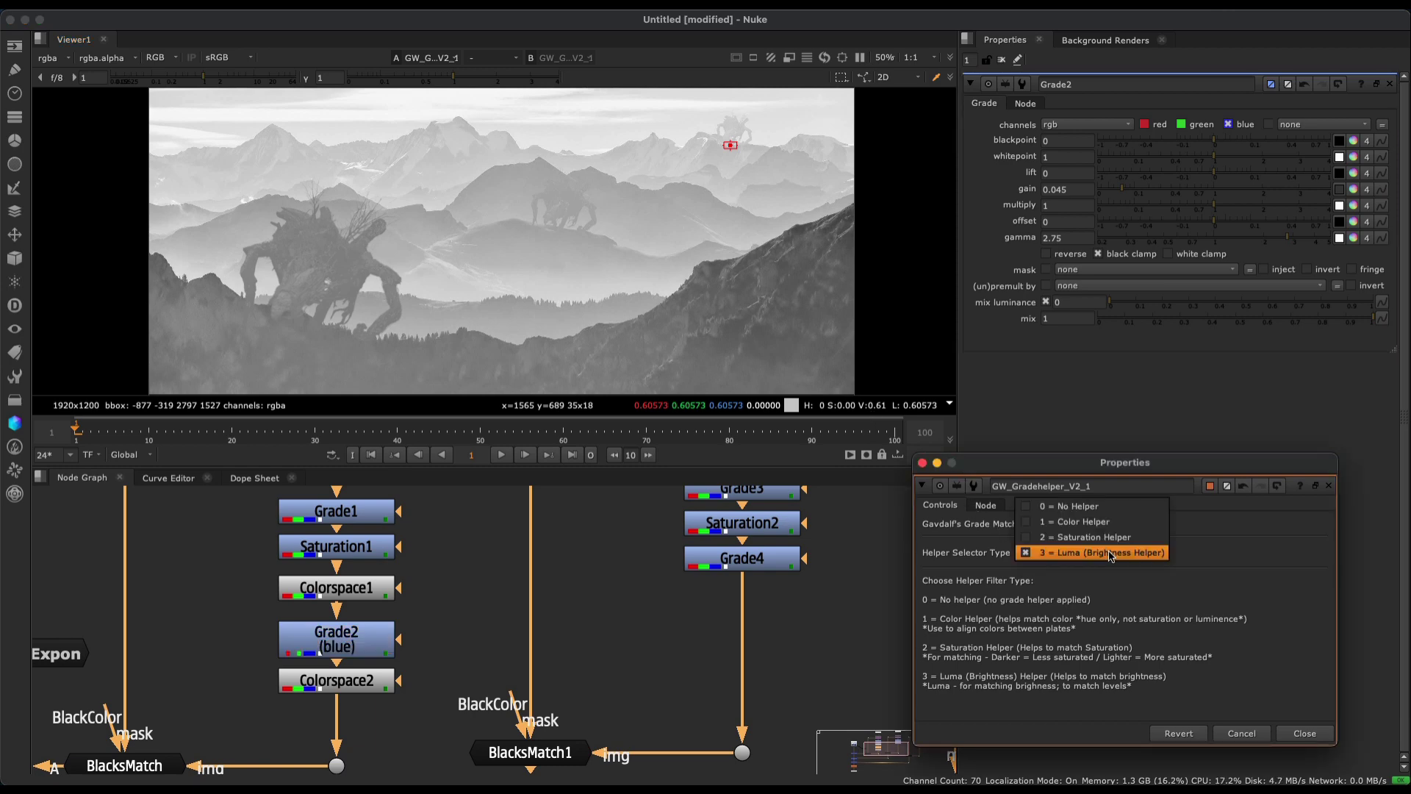
{"action": "left_click", "coordinate": [1093, 507]}
{"action": "scroll", "coordinate": [594, 237], "scroll_direction": "up", "scroll_amount": 7}
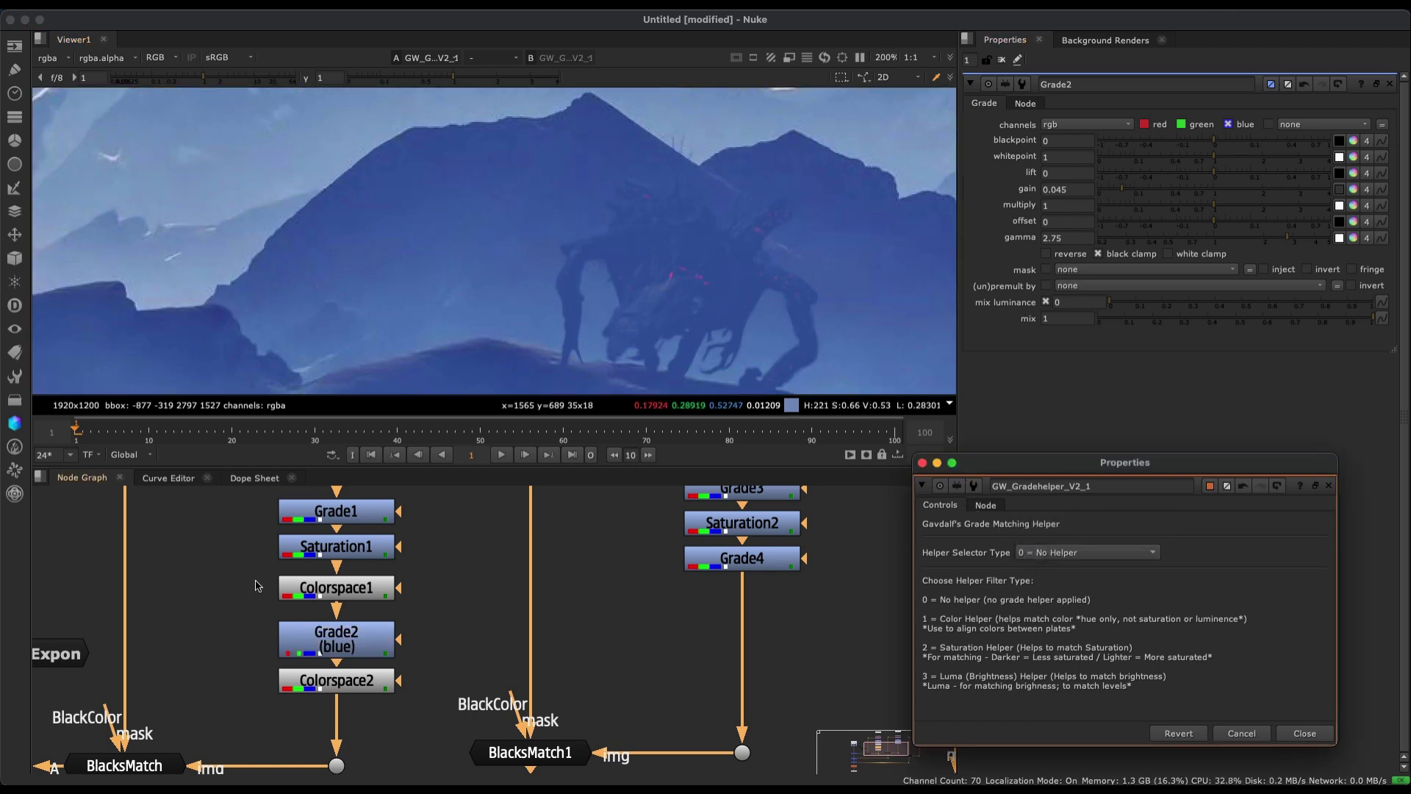
Copy the Colorspace1, Grade2 and Colorspace2 nodes.
{"action": "left_click_drag", "start_coordinate": [257, 586], "coordinate": [457, 725]}
{"action": "left_click", "coordinate": [345, 594], "text": "shift"}
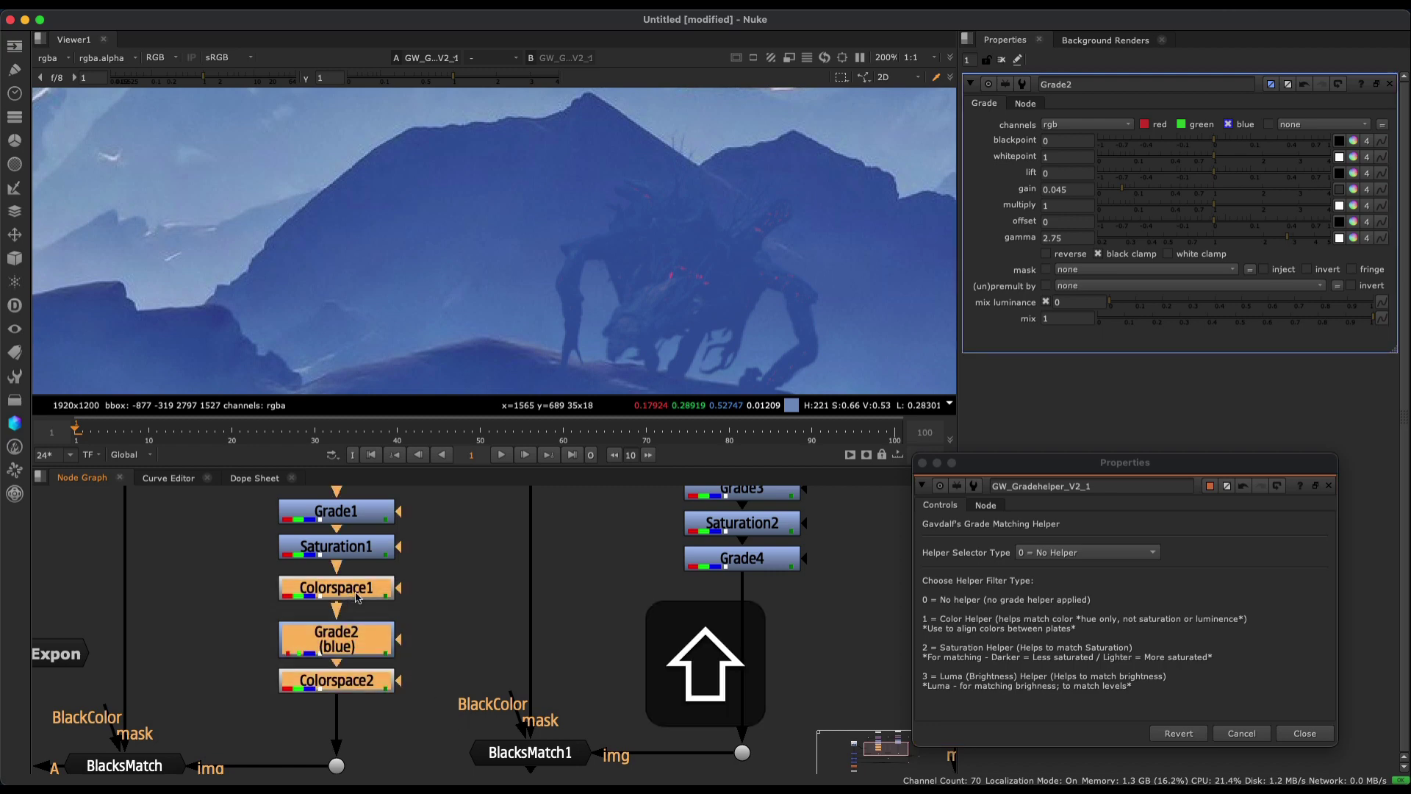
{"action": "key", "text": "super+c"}
{"action": "scroll", "coordinate": [616, 666], "scroll_direction": "up", "scroll_amount": 4}
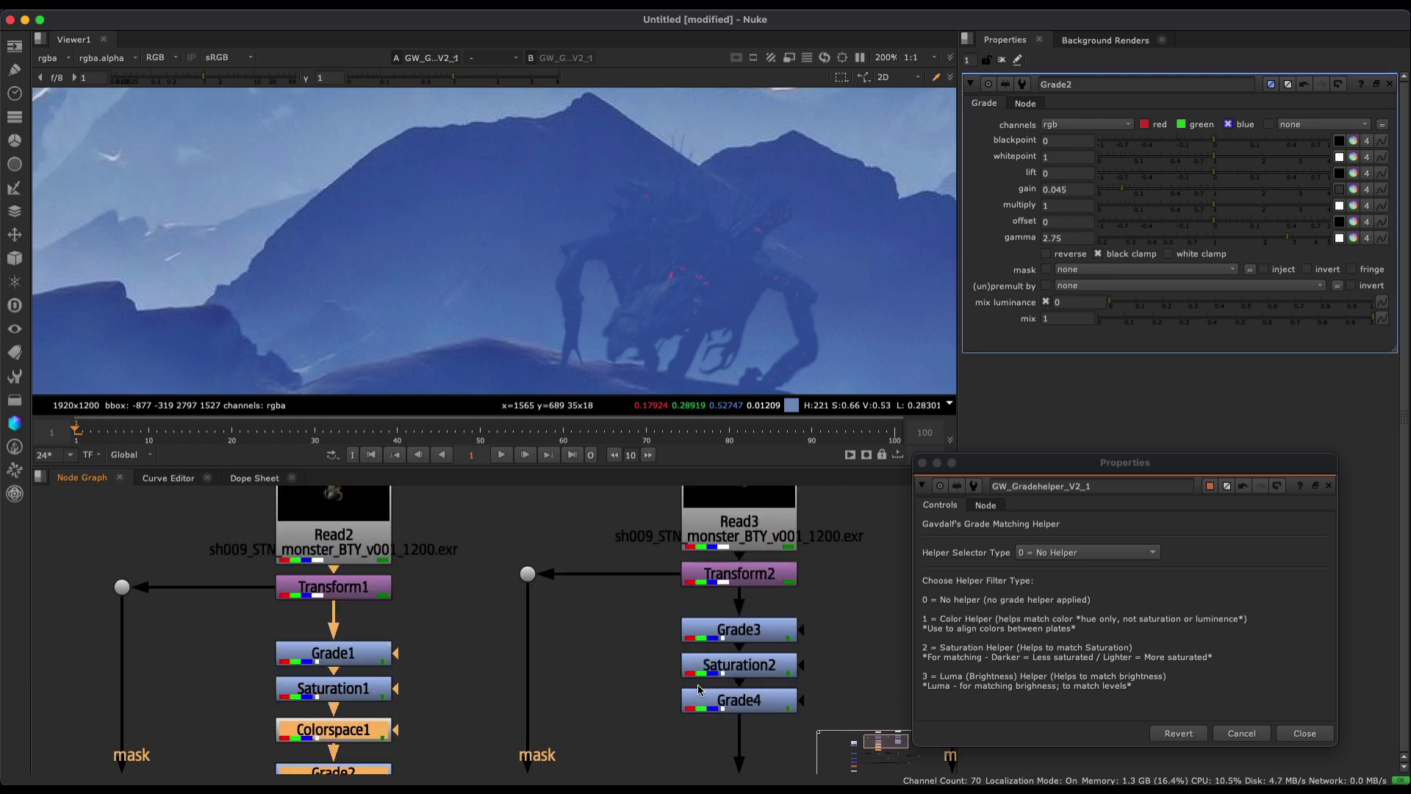
{"action": "scroll", "coordinate": [700, 691], "scroll_direction": "down", "scroll_amount": 2}
Delete the second branch's old Grade4 and paste the copied nodes below Saturation2.
{"action": "middle_click_drag", "start_coordinate": [700, 690], "coordinate": [577, 575]}
{"action": "left_click", "coordinate": [616, 585]}
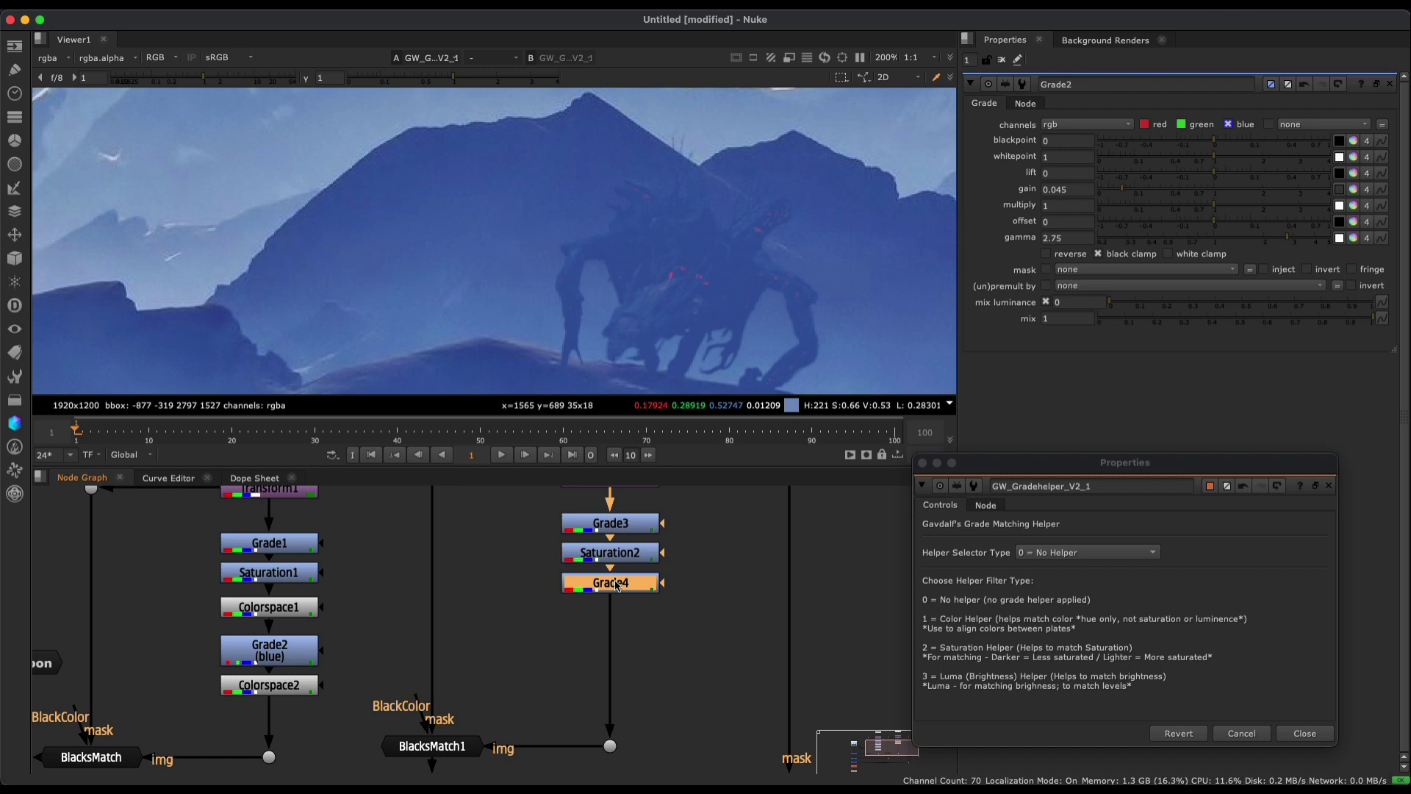
{"action": "key", "text": "BackSpace"}
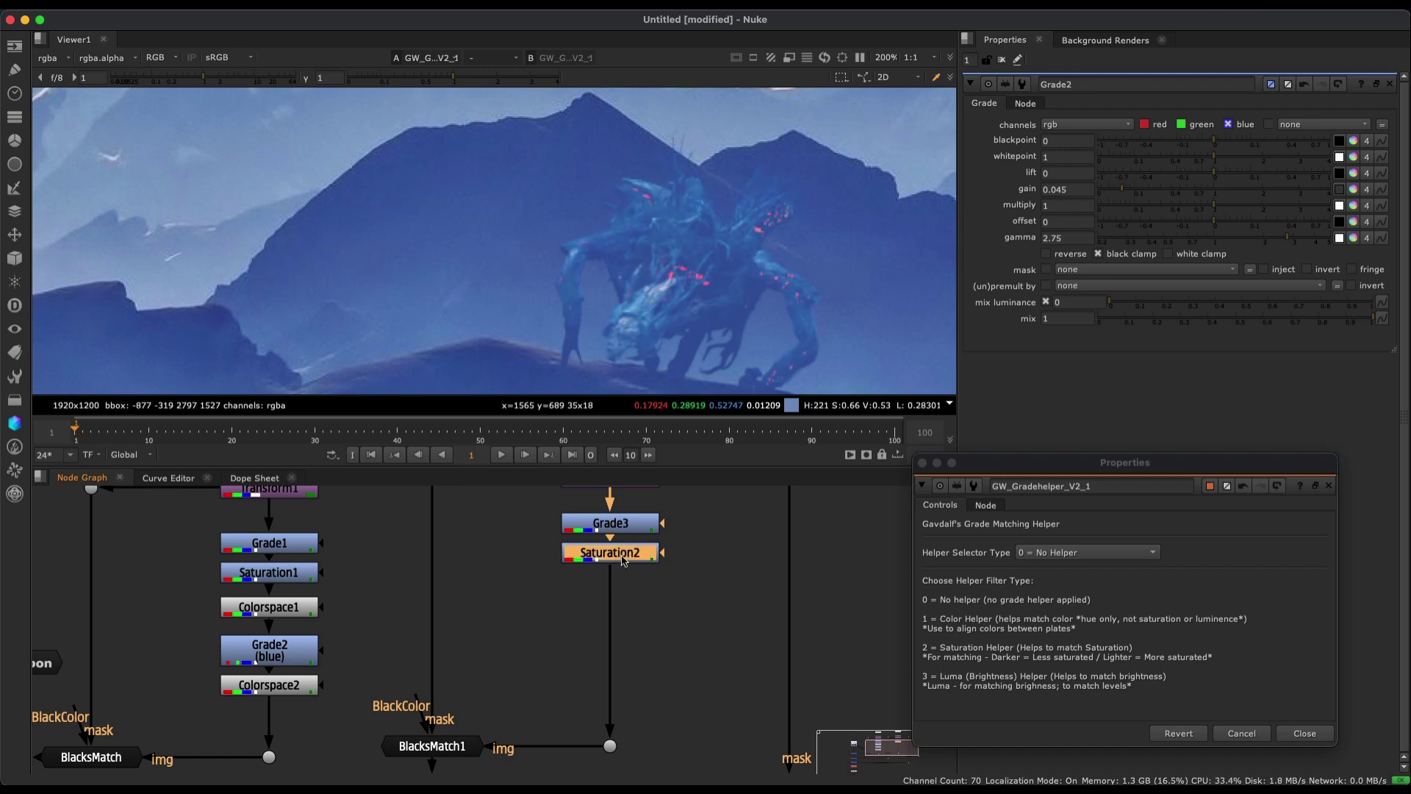
{"action": "double_click", "coordinate": [623, 560]}
{"action": "key", "text": "super+v"}
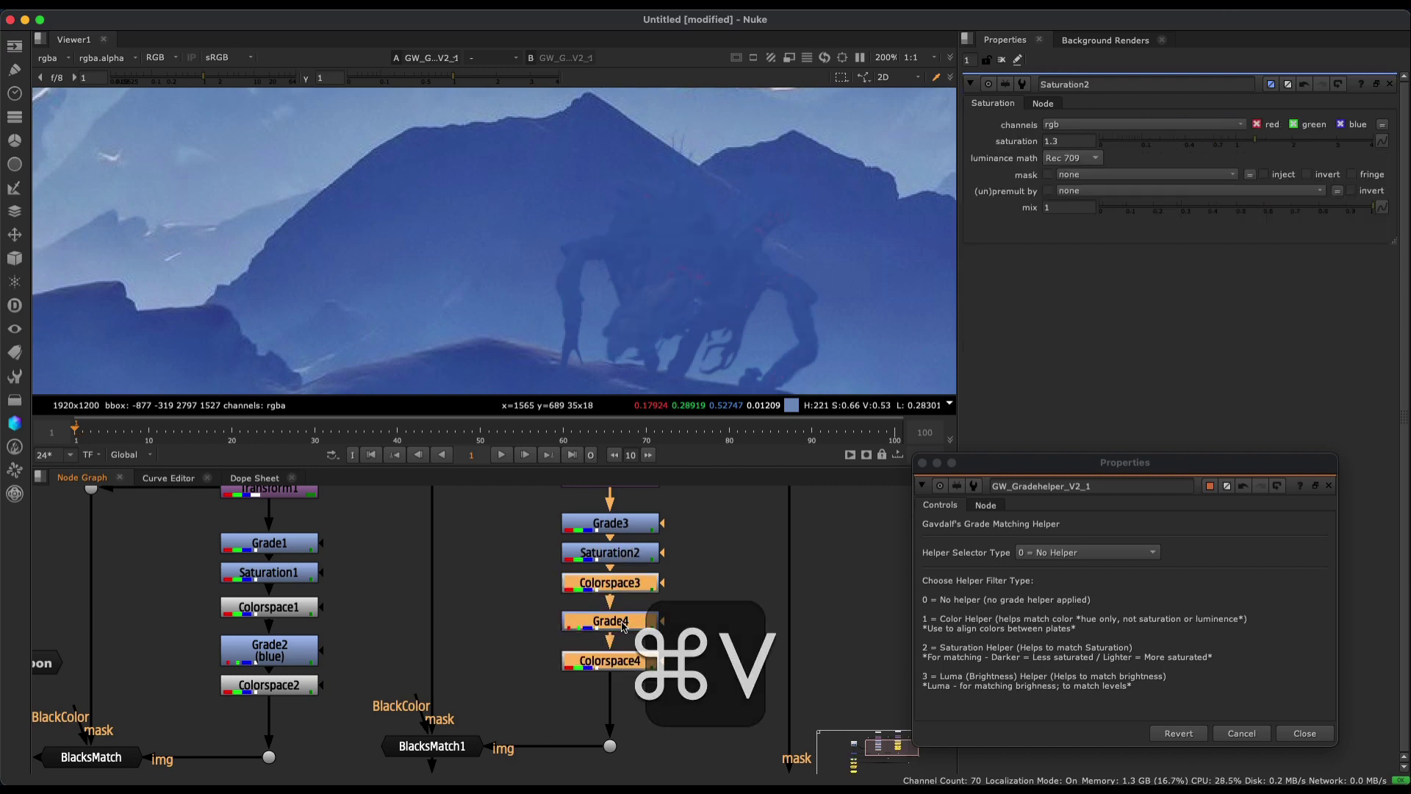
{"action": "left_click", "coordinate": [727, 619]}
Raise the new Grade4's gamma to 2.85.
{"action": "double_click", "coordinate": [631, 622]}
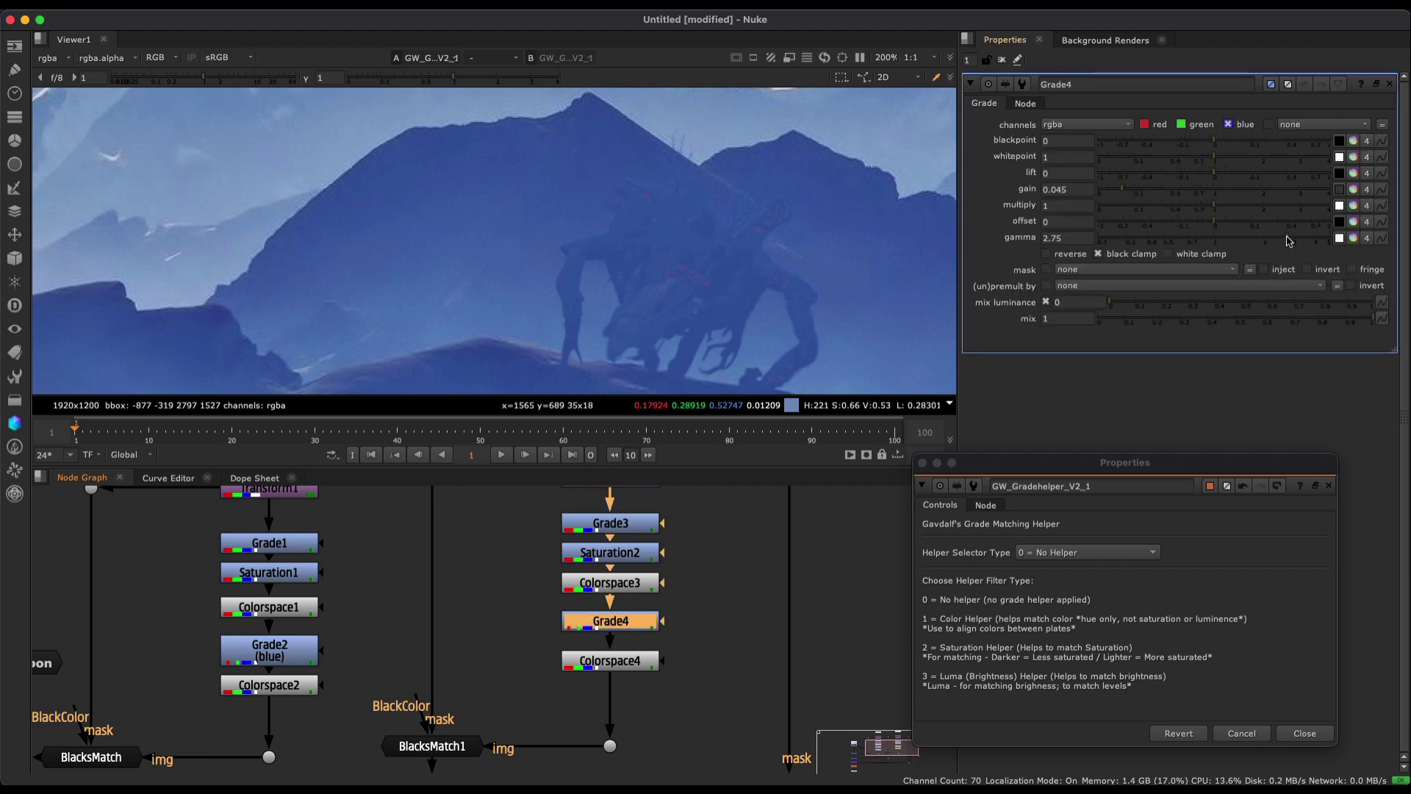
{"action": "mouse_move", "coordinate": [1287, 241]}
{"action": "left_mouse_down"}
{"action": "mouse_move", "coordinate": [1311, 250]}
{"action": "mouse_move", "coordinate": [1290, 249]}
{"action": "left_mouse_up"}
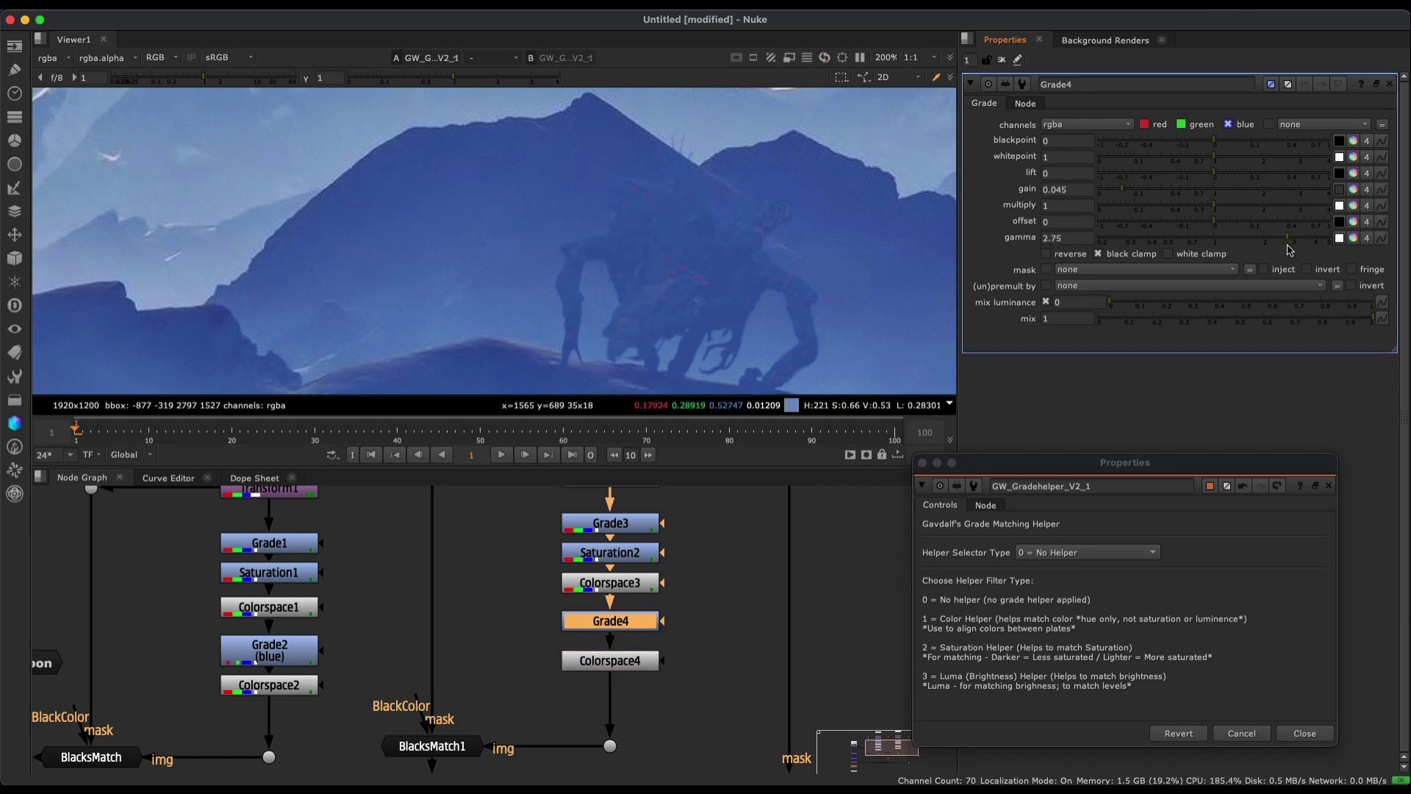
{"action": "middle_click_drag", "start_coordinate": [623, 280], "coordinate": [364, 355]}
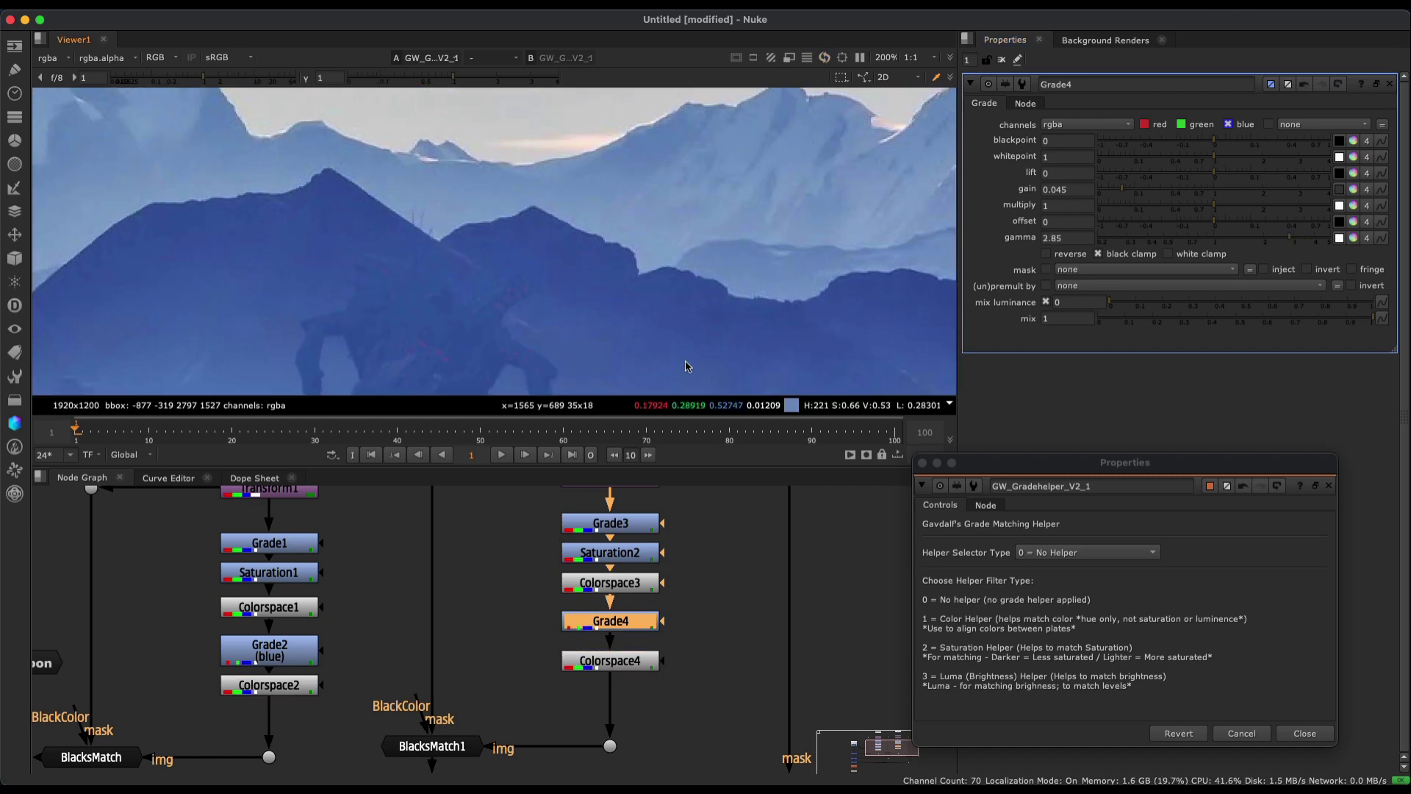
Set the grade helper to 3 = Luma to check brightness in greyscale.
{"action": "left_click", "coordinate": [1067, 554]}
{"action": "left_click", "coordinate": [1088, 594]}
{"action": "middle_click_drag", "start_coordinate": [430, 289], "coordinate": [652, 130]}
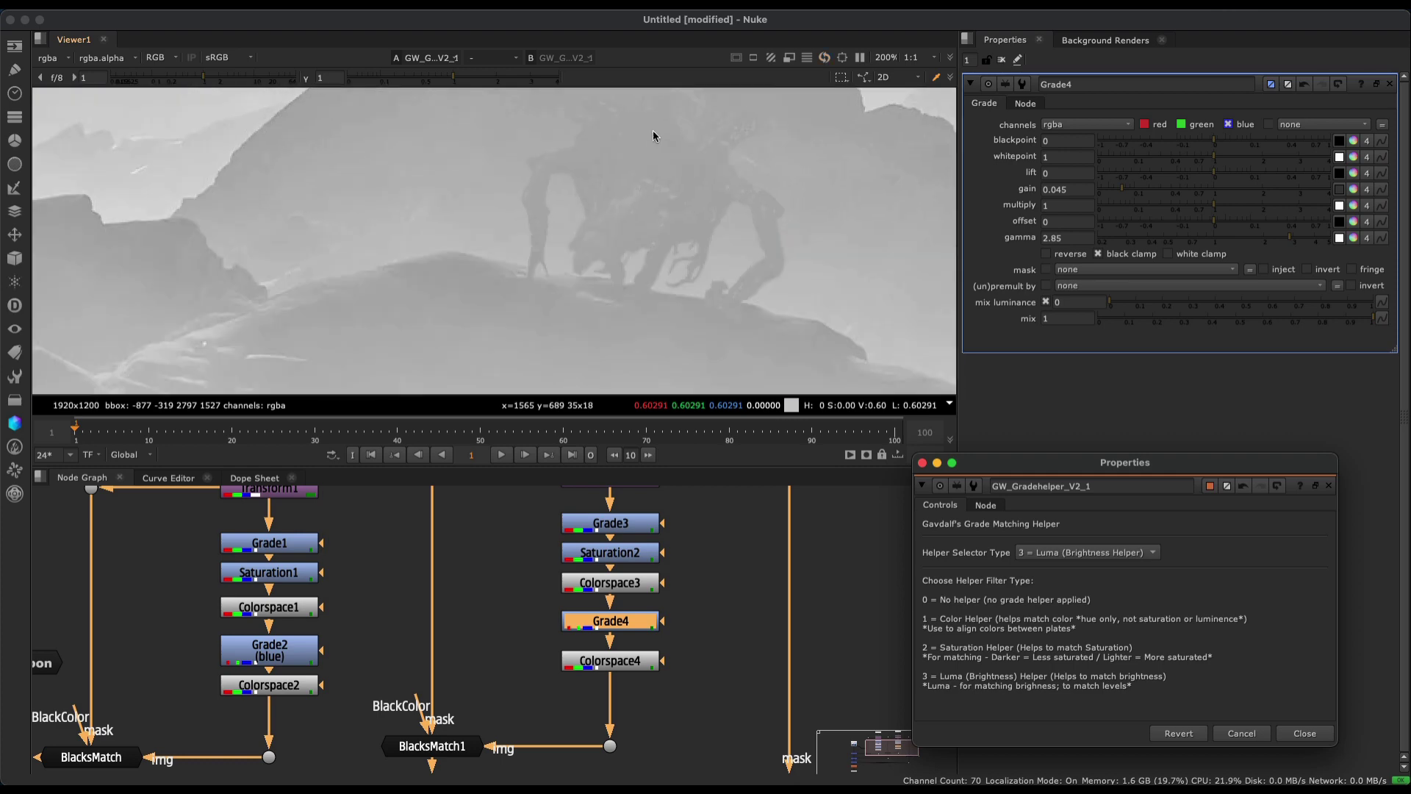
{"action": "scroll", "coordinate": [628, 205], "scroll_direction": "down", "scroll_amount": 5}
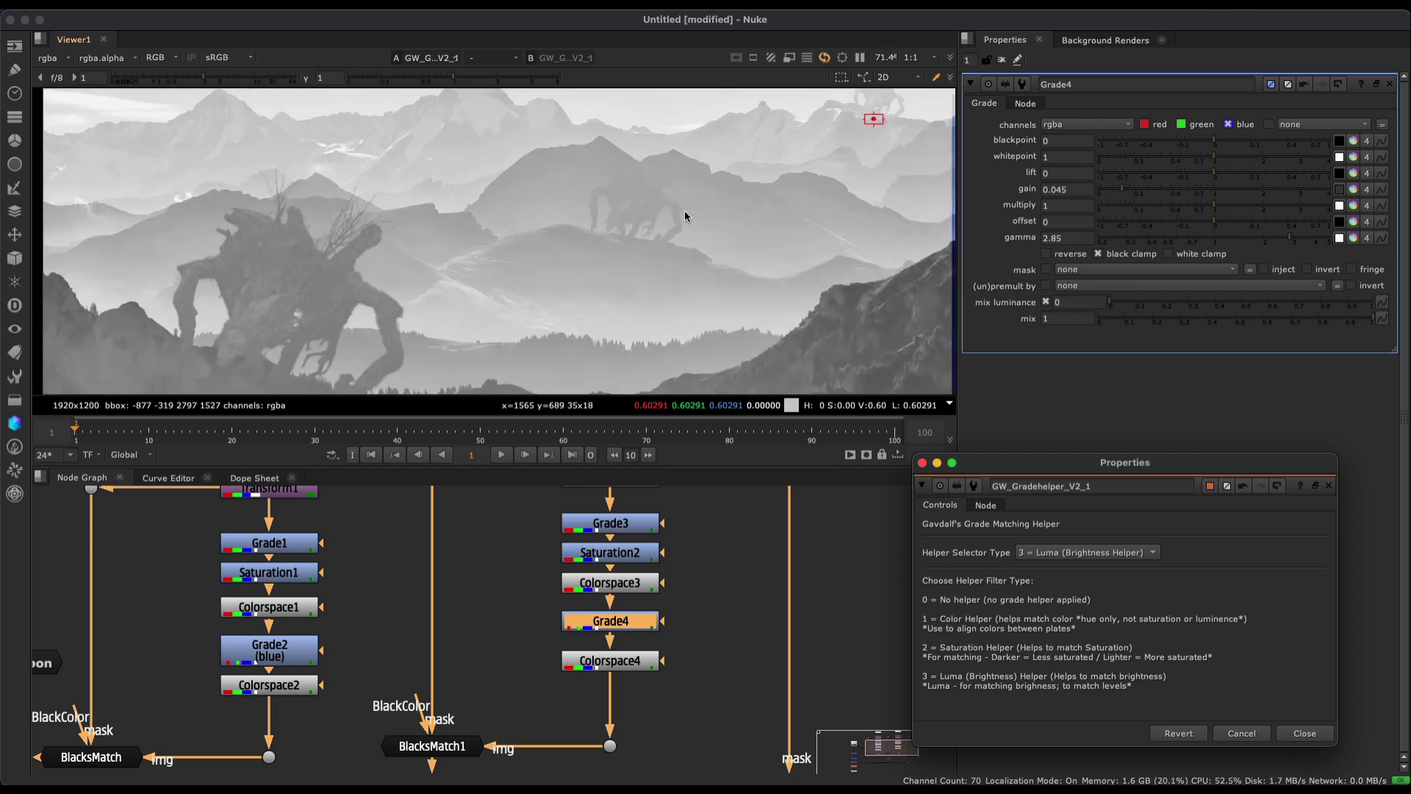
{"action": "scroll", "coordinate": [685, 216], "scroll_direction": "up", "scroll_amount": 3}
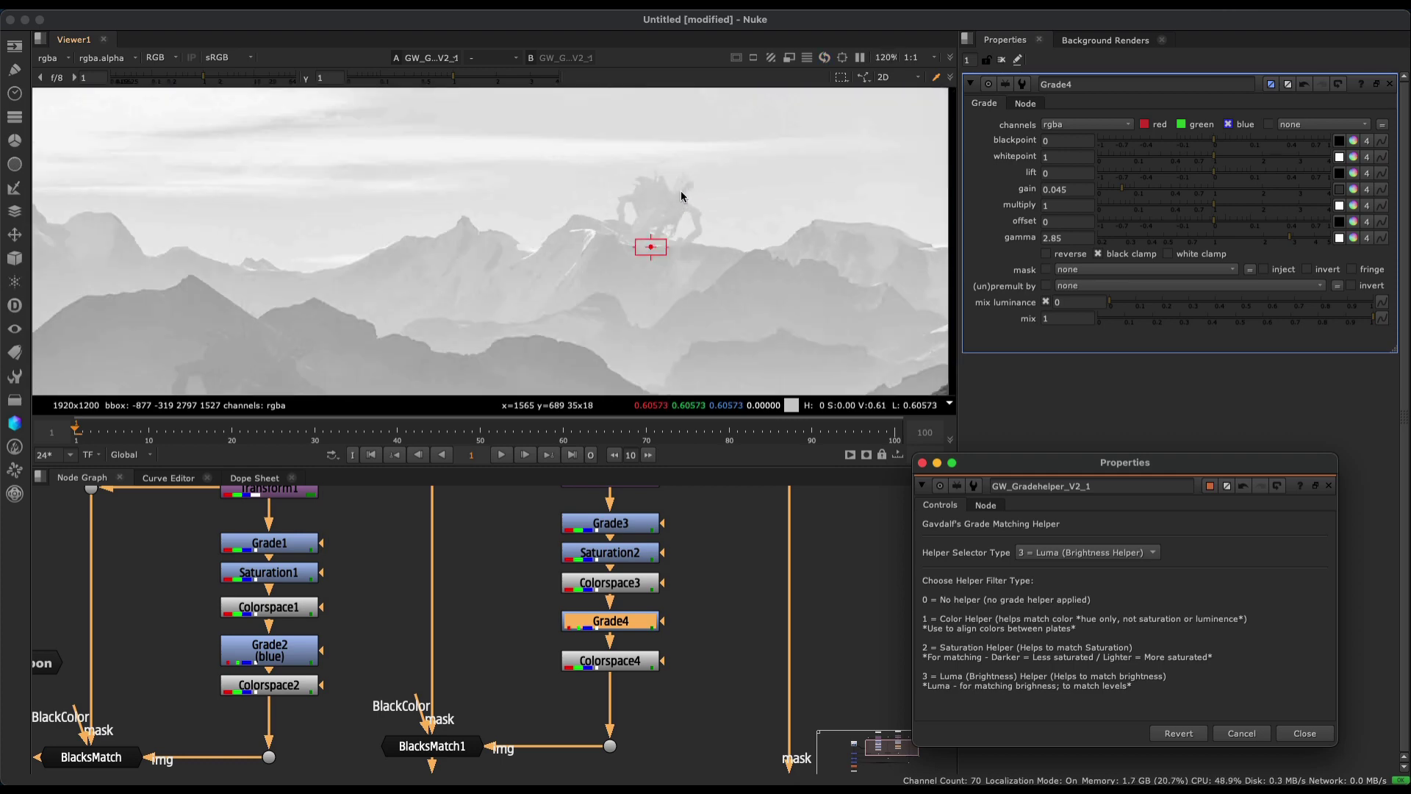
{"action": "scroll", "coordinate": [682, 196], "scroll_direction": "up", "scroll_amount": 2}
{"action": "scroll", "coordinate": [735, 588], "scroll_direction": "right", "scroll_amount": 10}
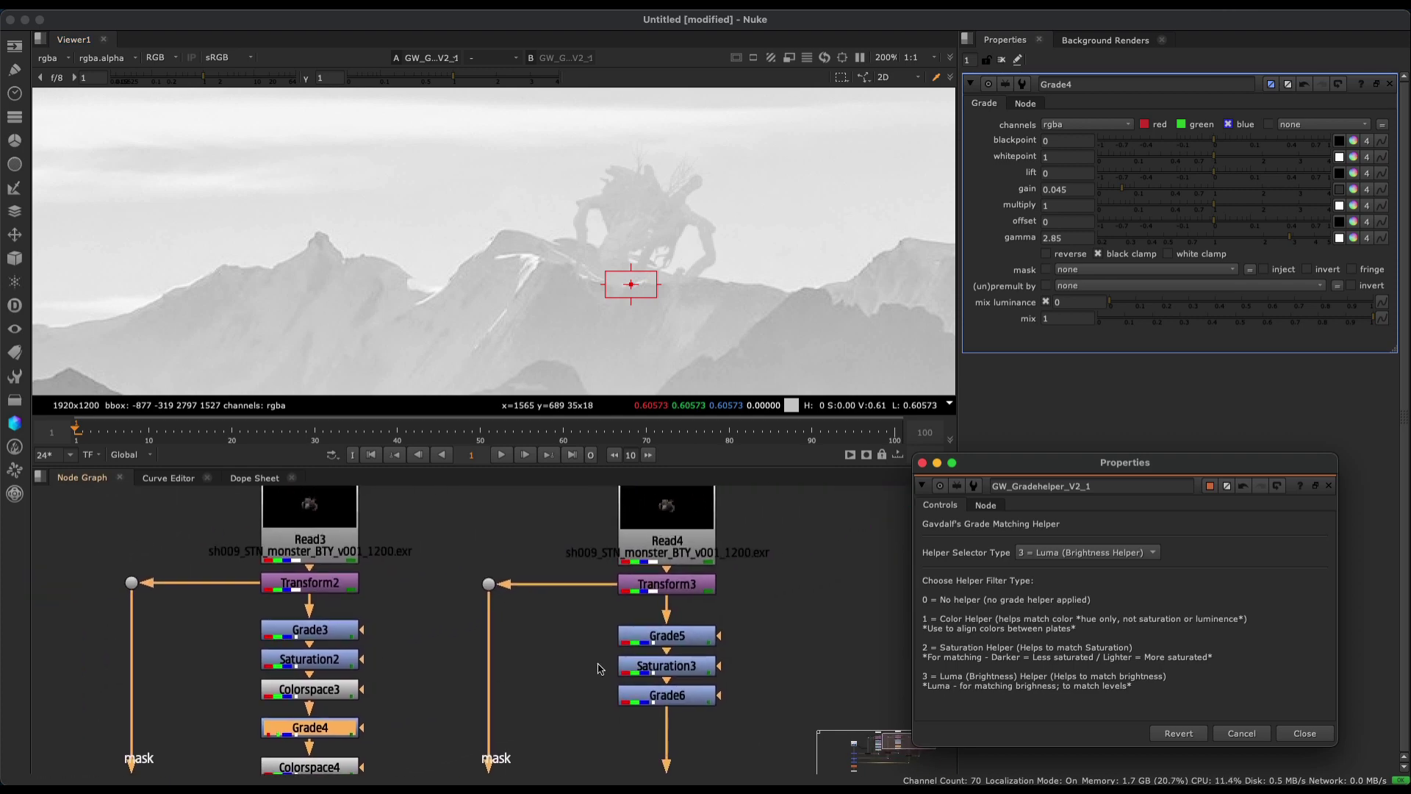
Delete the third branch's old Grade6 and paste the Colorspace-wrapped grade below Saturation3.
{"action": "left_click", "coordinate": [603, 578]}
{"action": "key", "text": "BackSpace"}
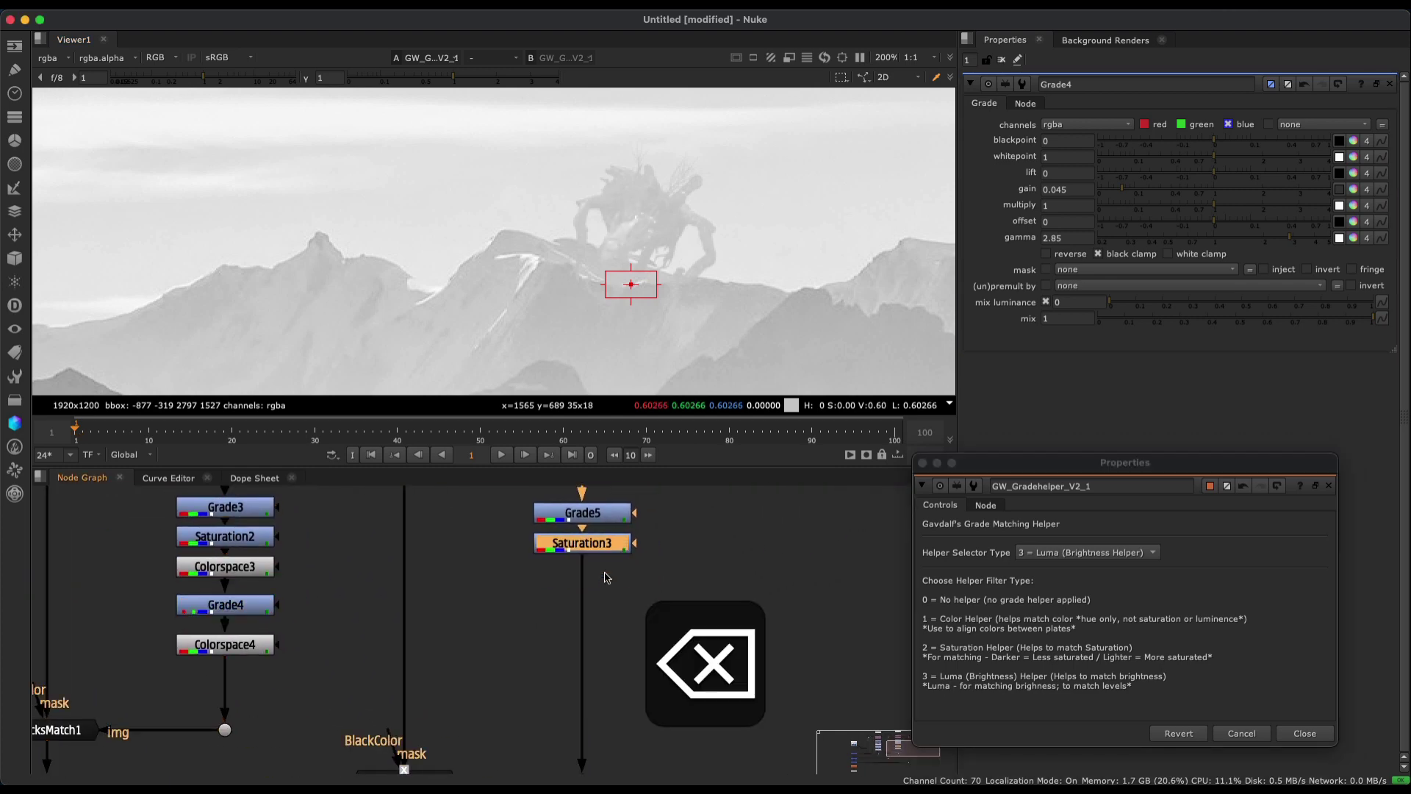
{"action": "key", "text": "super+v"}
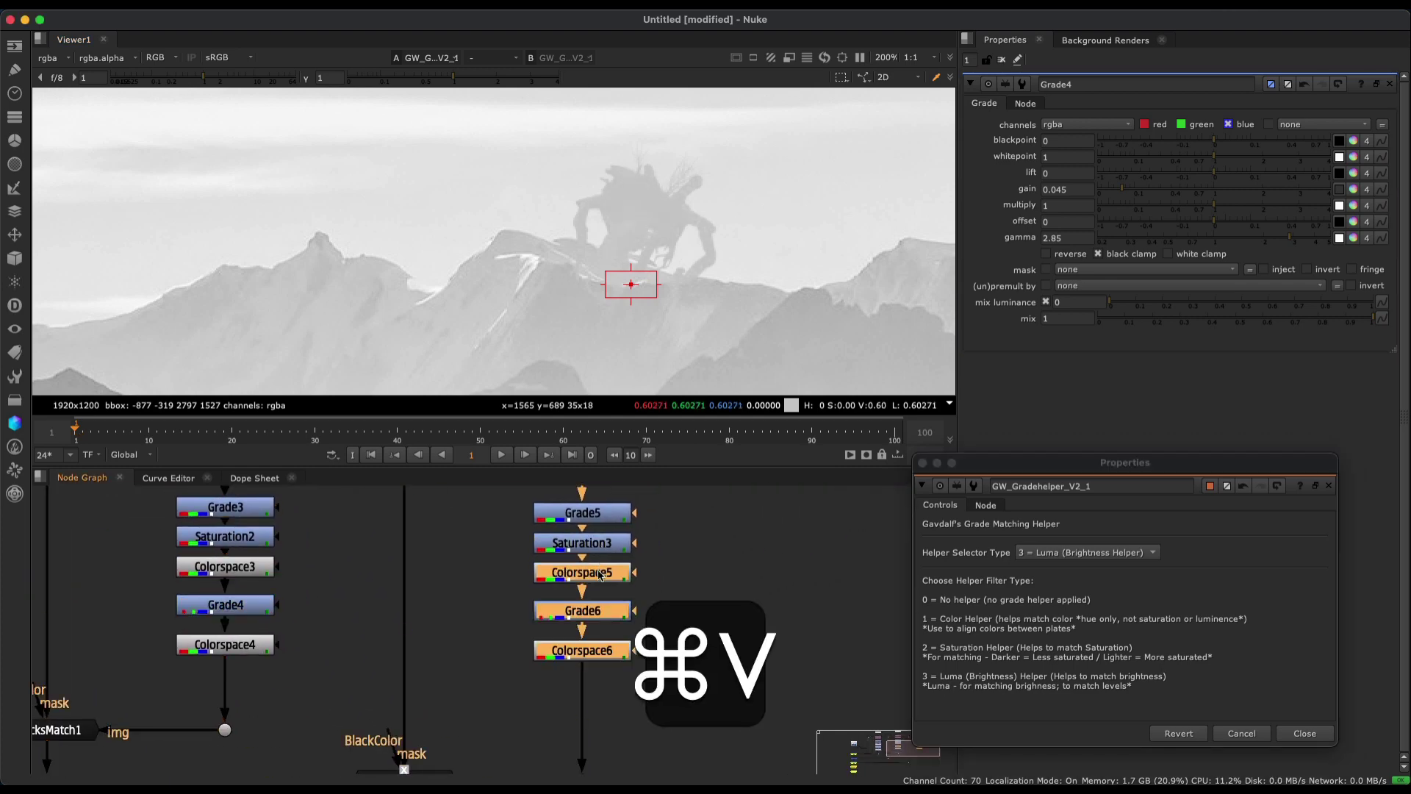
{"action": "left_click", "coordinate": [750, 581]}
Raise the new Grade6's gamma to 4.3.
{"action": "double_click", "coordinate": [581, 624]}
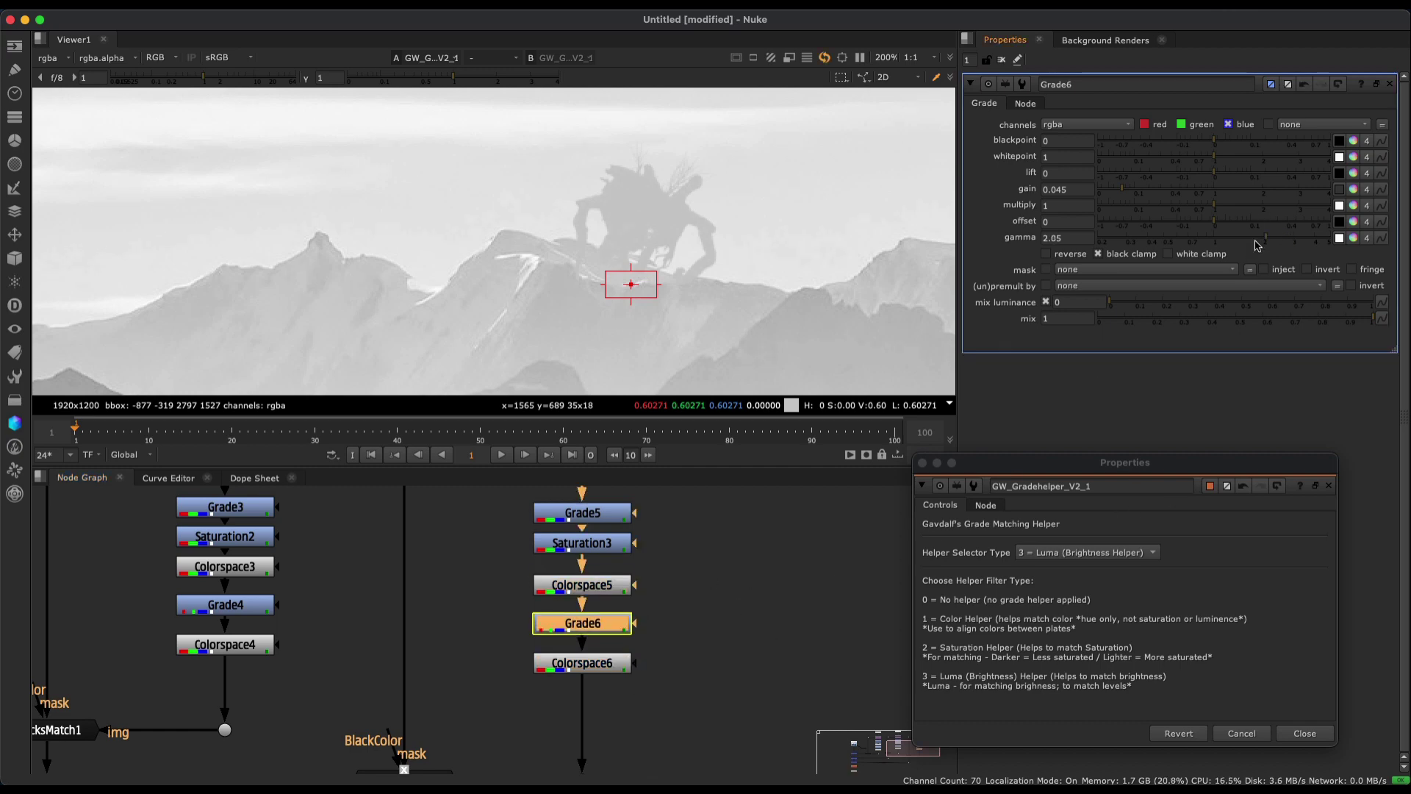
{"action": "left_click_drag", "start_coordinate": [1283, 236], "coordinate": [1320, 237]}
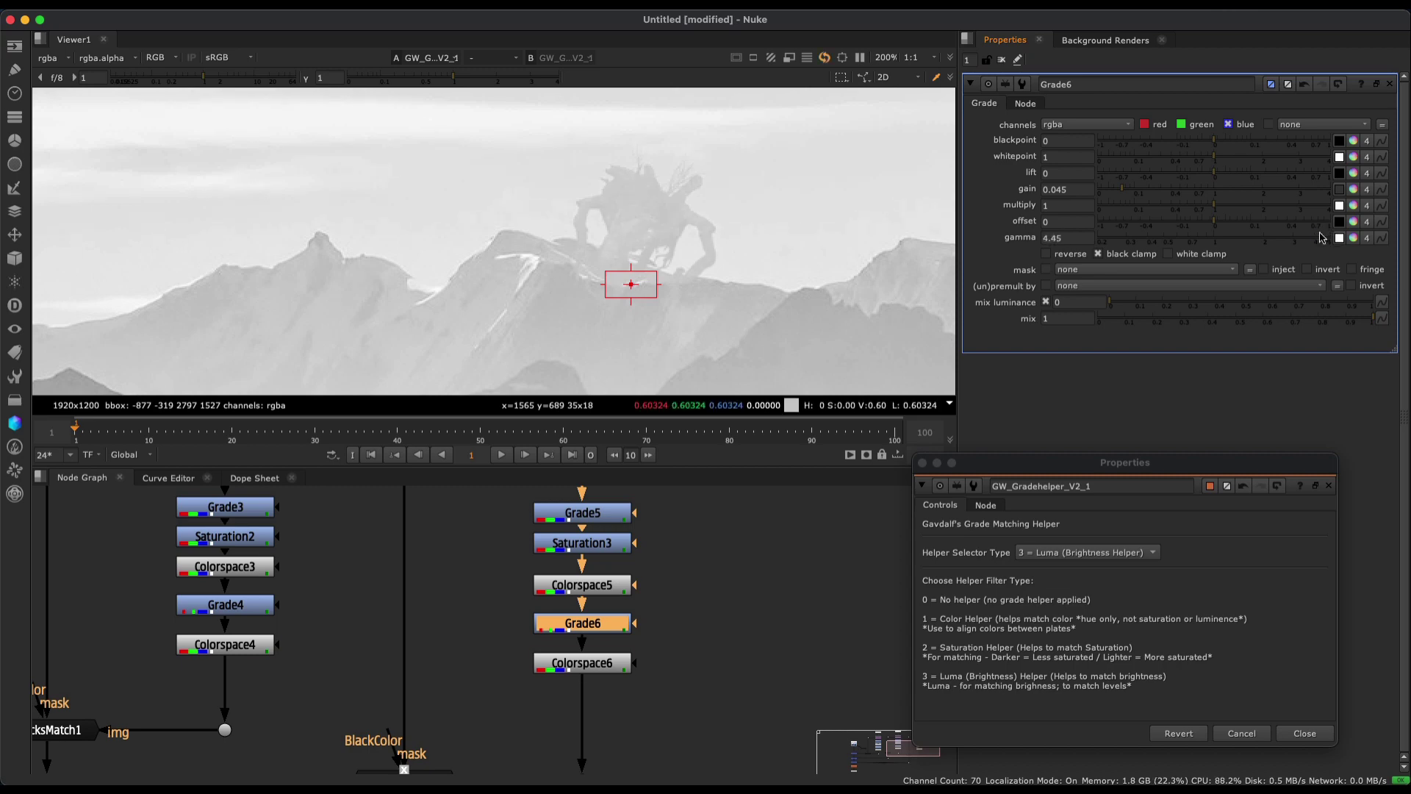
{"action": "left_click", "coordinate": [1080, 551]}
Turn the grade helper off and frame the full-colour composite in the viewer.
{"action": "left_click", "coordinate": [1085, 505]}
{"action": "middle_click_drag", "start_coordinate": [610, 287], "coordinate": [721, 223]}
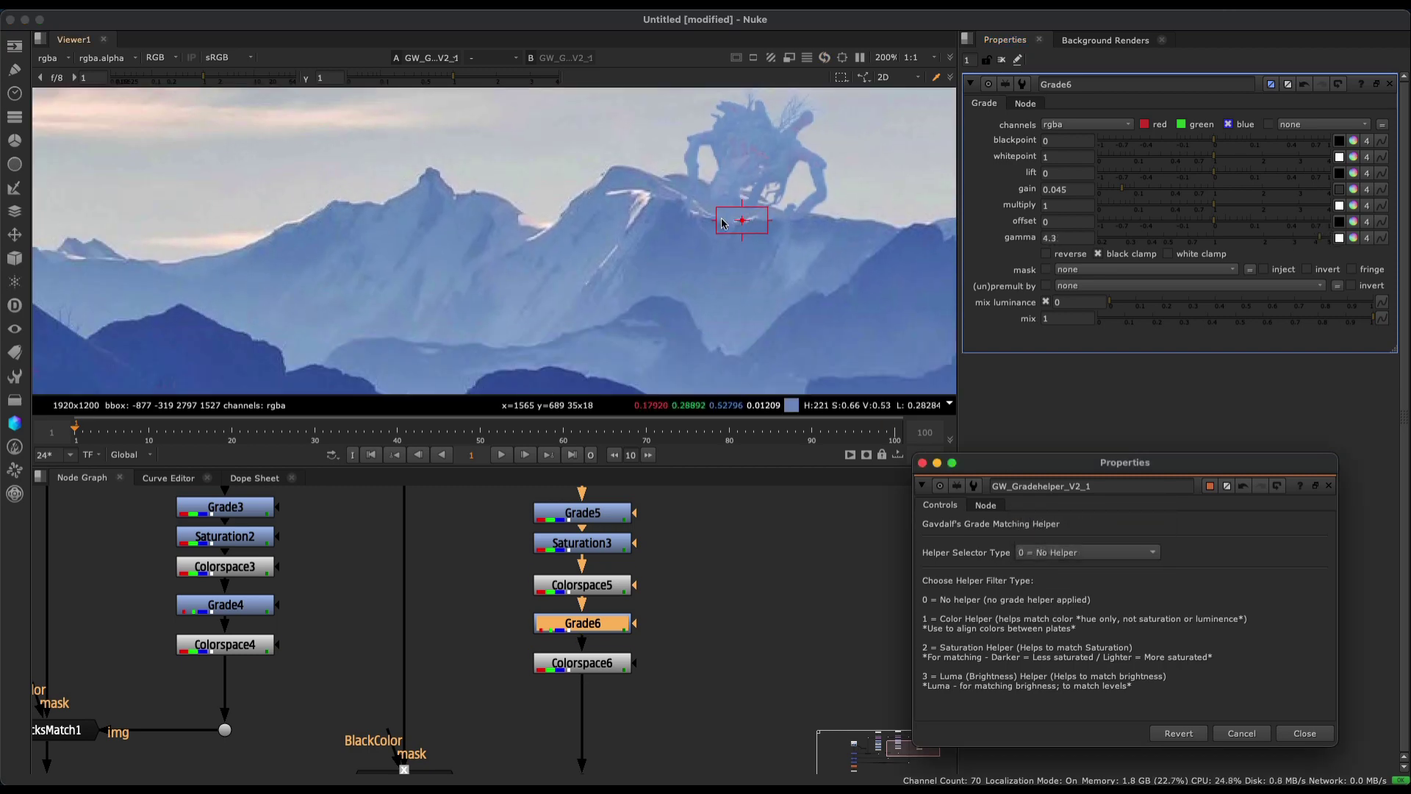
{"action": "scroll", "coordinate": [722, 224], "scroll_direction": "down", "scroll_amount": 6}
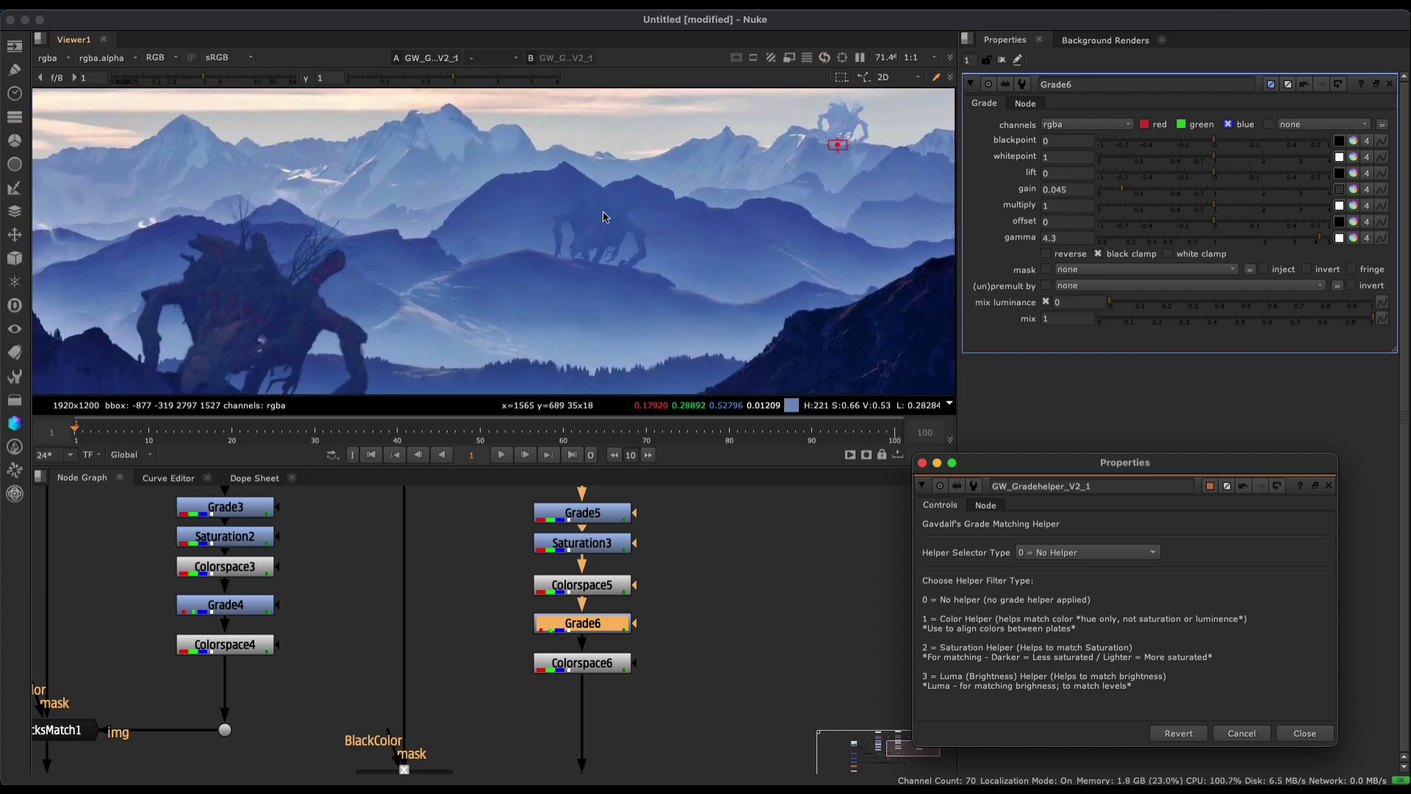
{"action": "scroll", "coordinate": [604, 217], "scroll_direction": "down", "scroll_amount": 2}
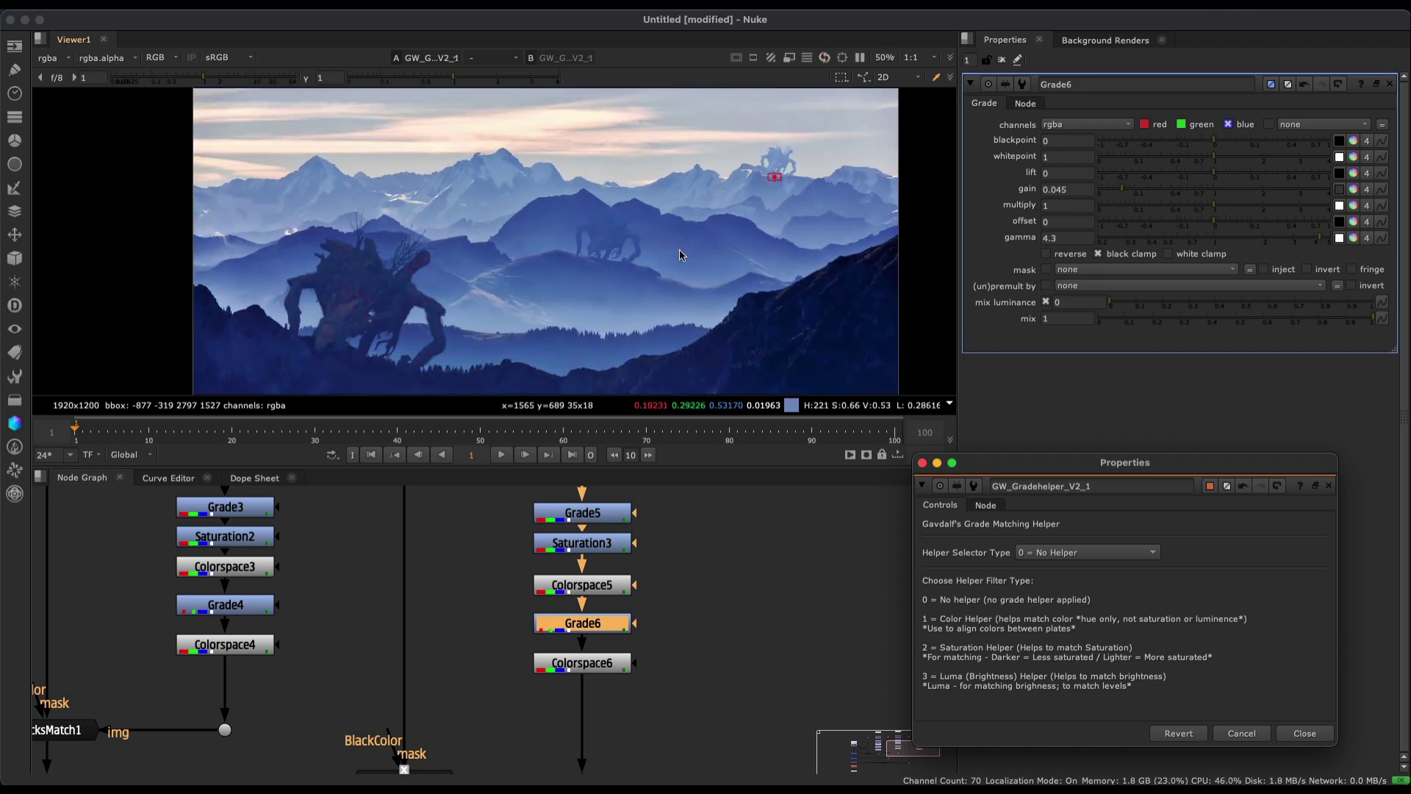
{"action": "middle_click_drag", "start_coordinate": [680, 255], "coordinate": [596, 219]}
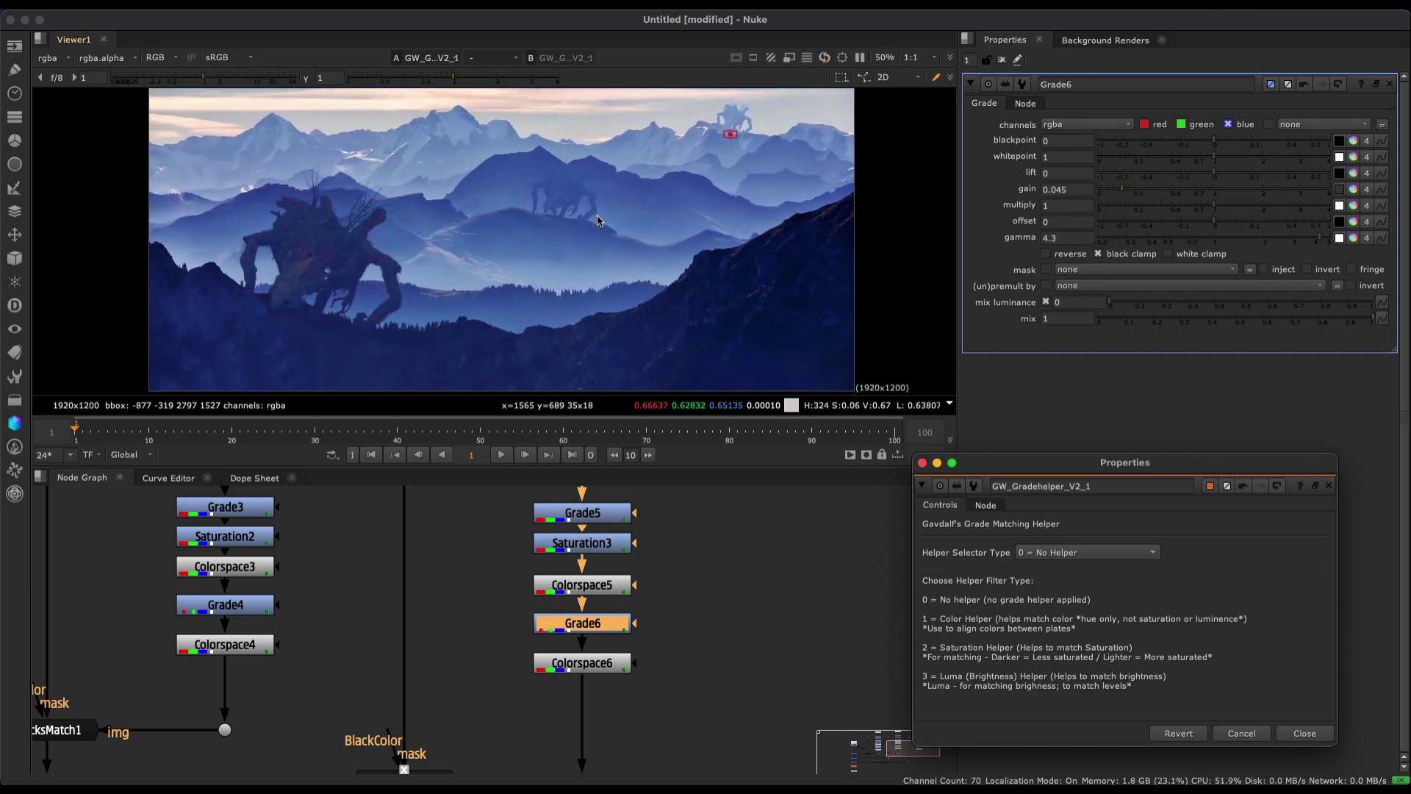
{"action": "key", "text": "space"}
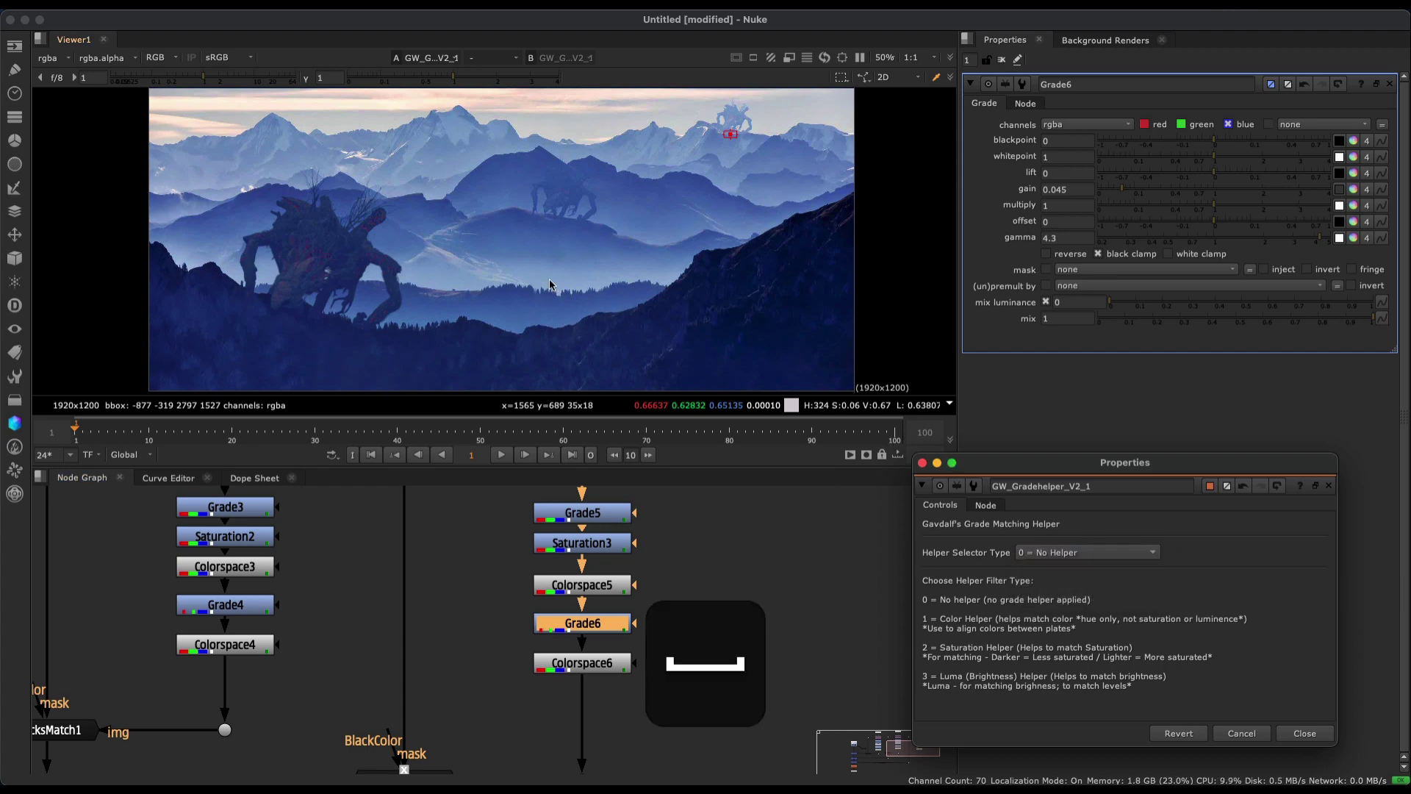
{"action": "key", "text": "space"}
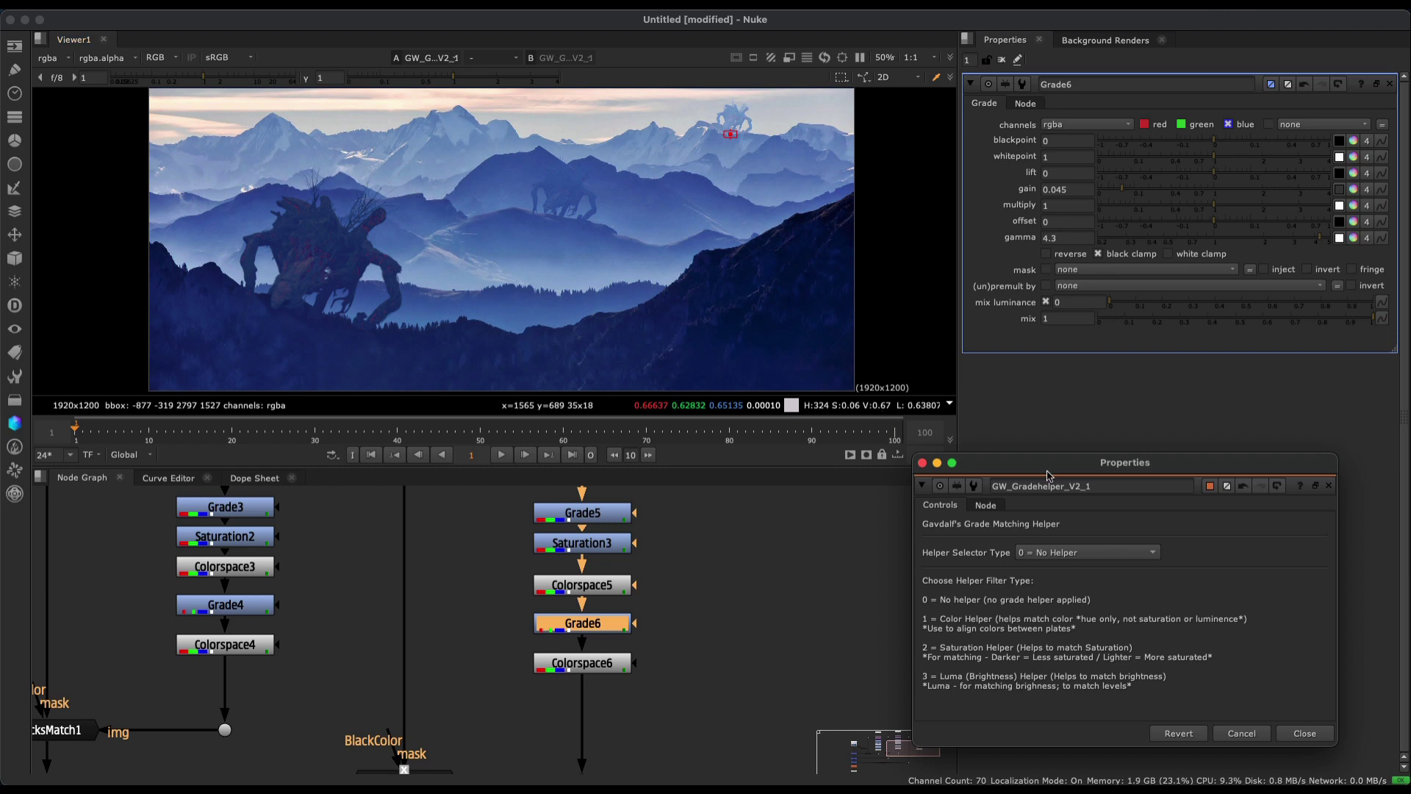
Enlarge the viewer to inspect the comp, then restore the normal layout.
{"action": "left_click_drag", "start_coordinate": [1048, 471], "coordinate": [1078, 441]}
{"action": "left_click", "coordinate": [731, 301]}
{"action": "key", "text": "space"}
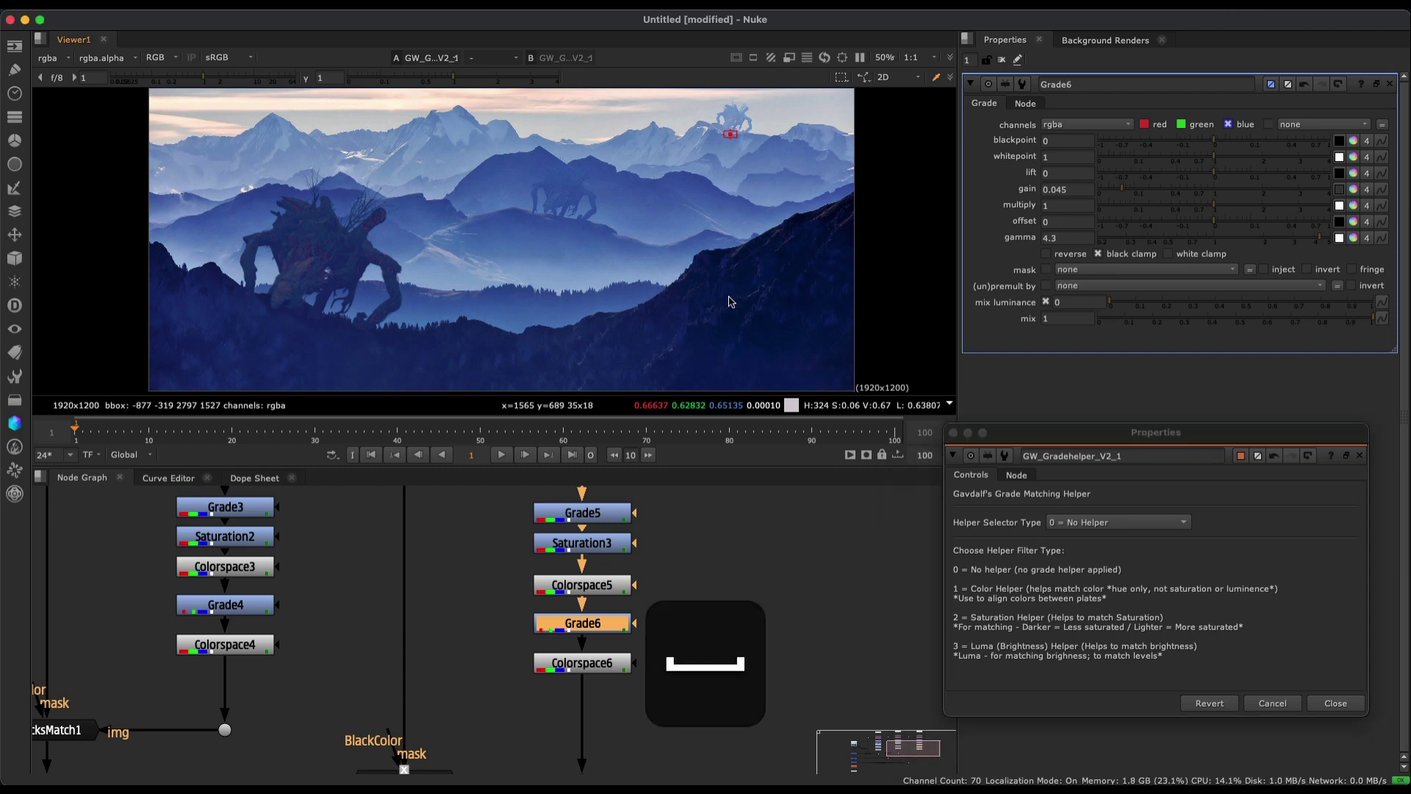
{"action": "scroll", "coordinate": [677, 319], "scroll_direction": "up", "scroll_amount": 2}
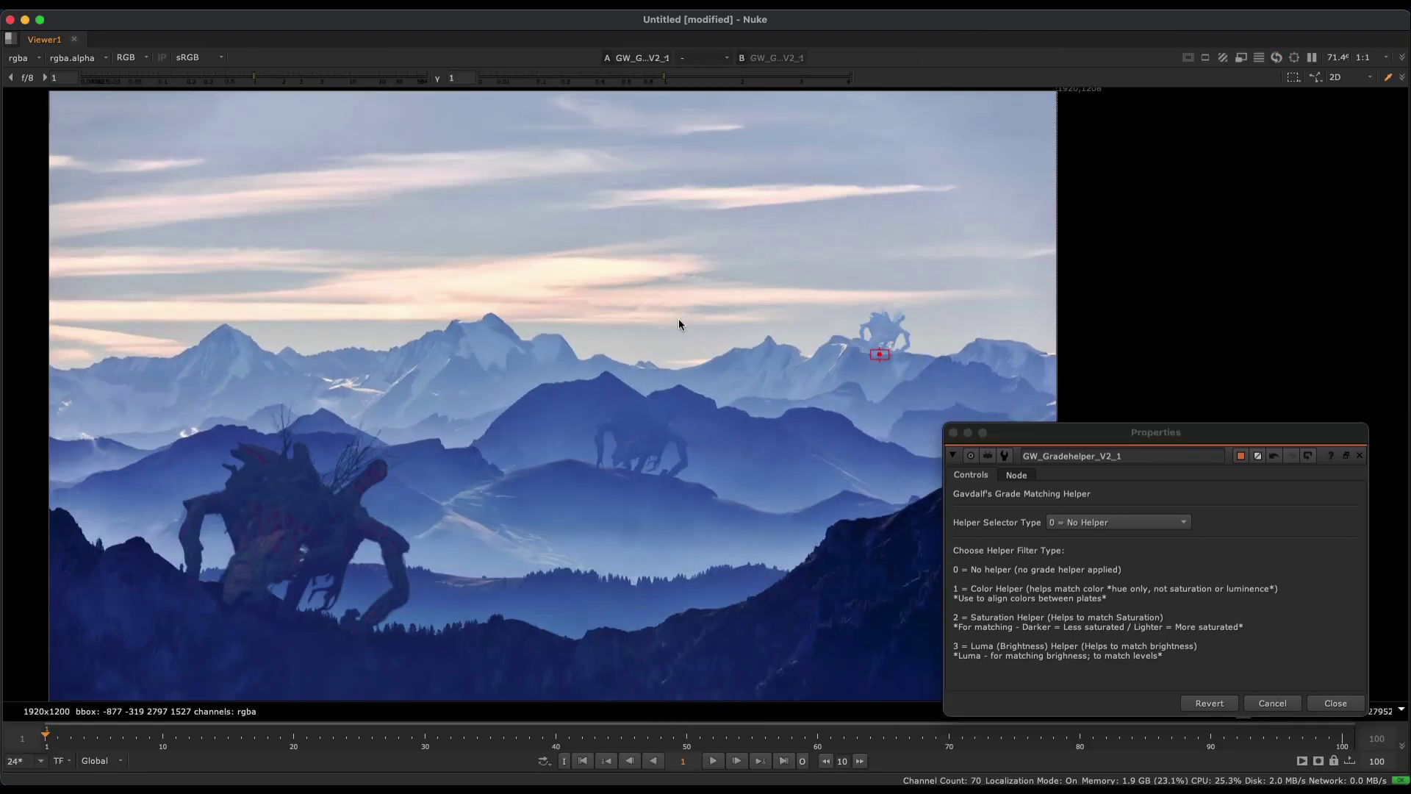
{"action": "middle_click_drag", "start_coordinate": [576, 382], "coordinate": [588, 382]}
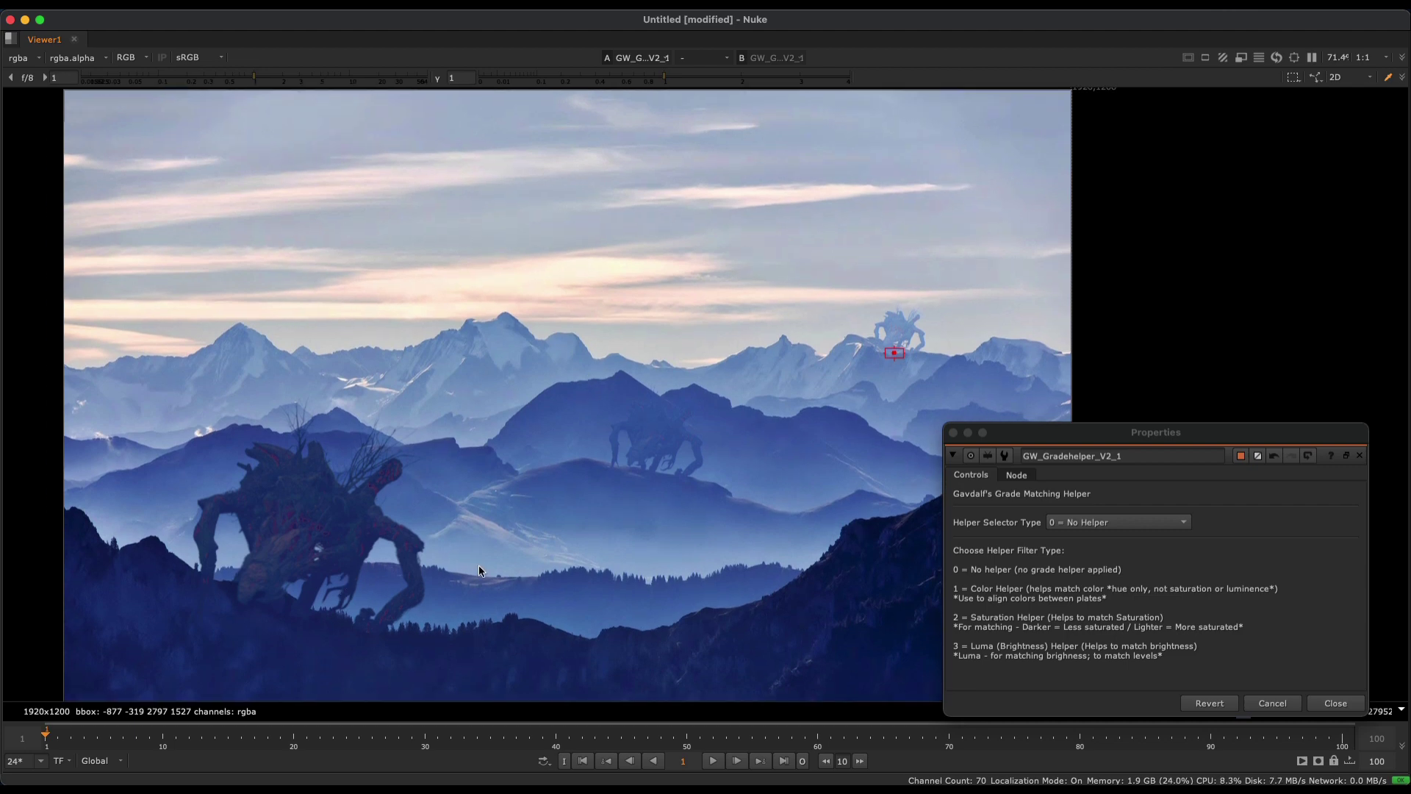
{"action": "key", "text": "space"}
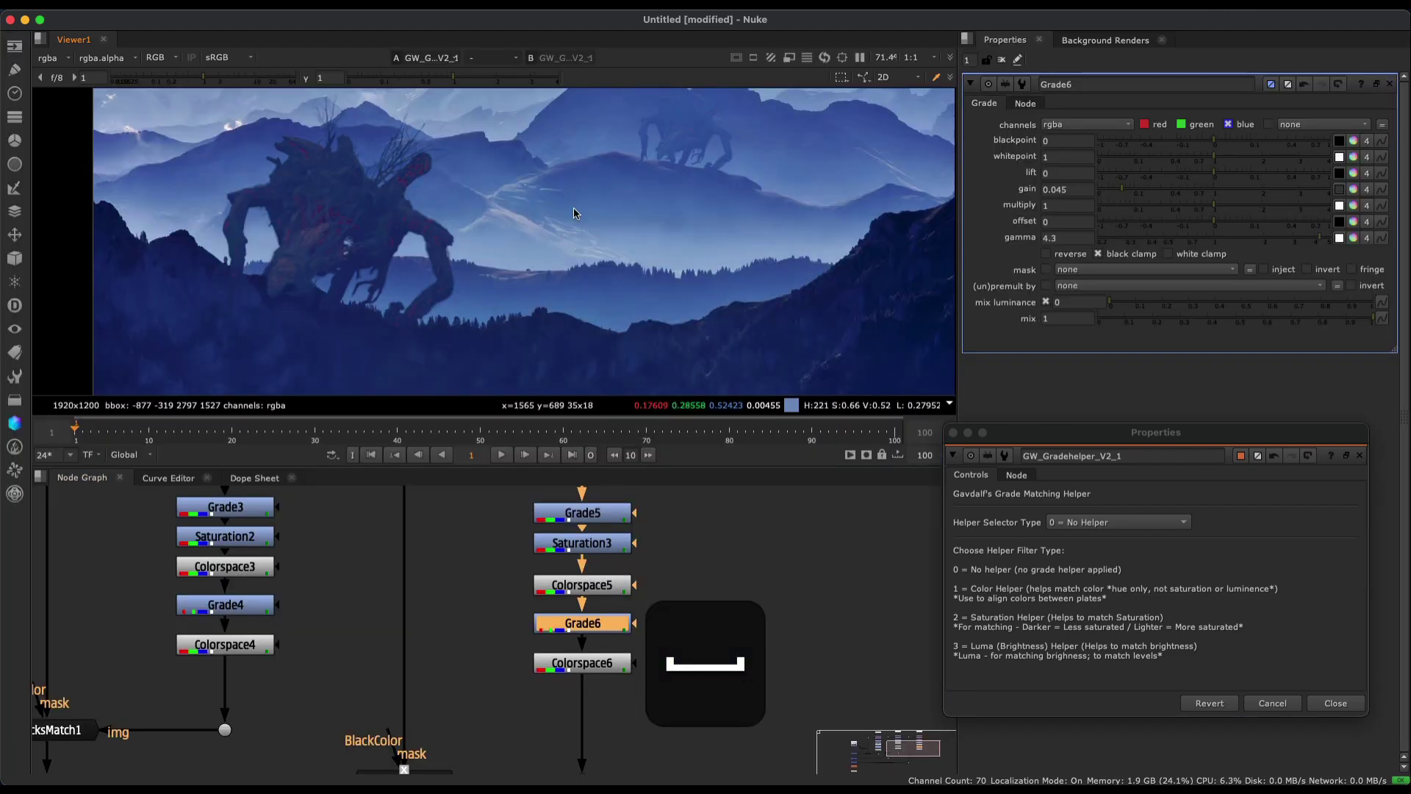
Pan and zoom out the Node Graph to show all three branches, Read nodes and merges.
{"action": "scroll", "coordinate": [491, 288], "scroll_direction": "down", "scroll_amount": 3}
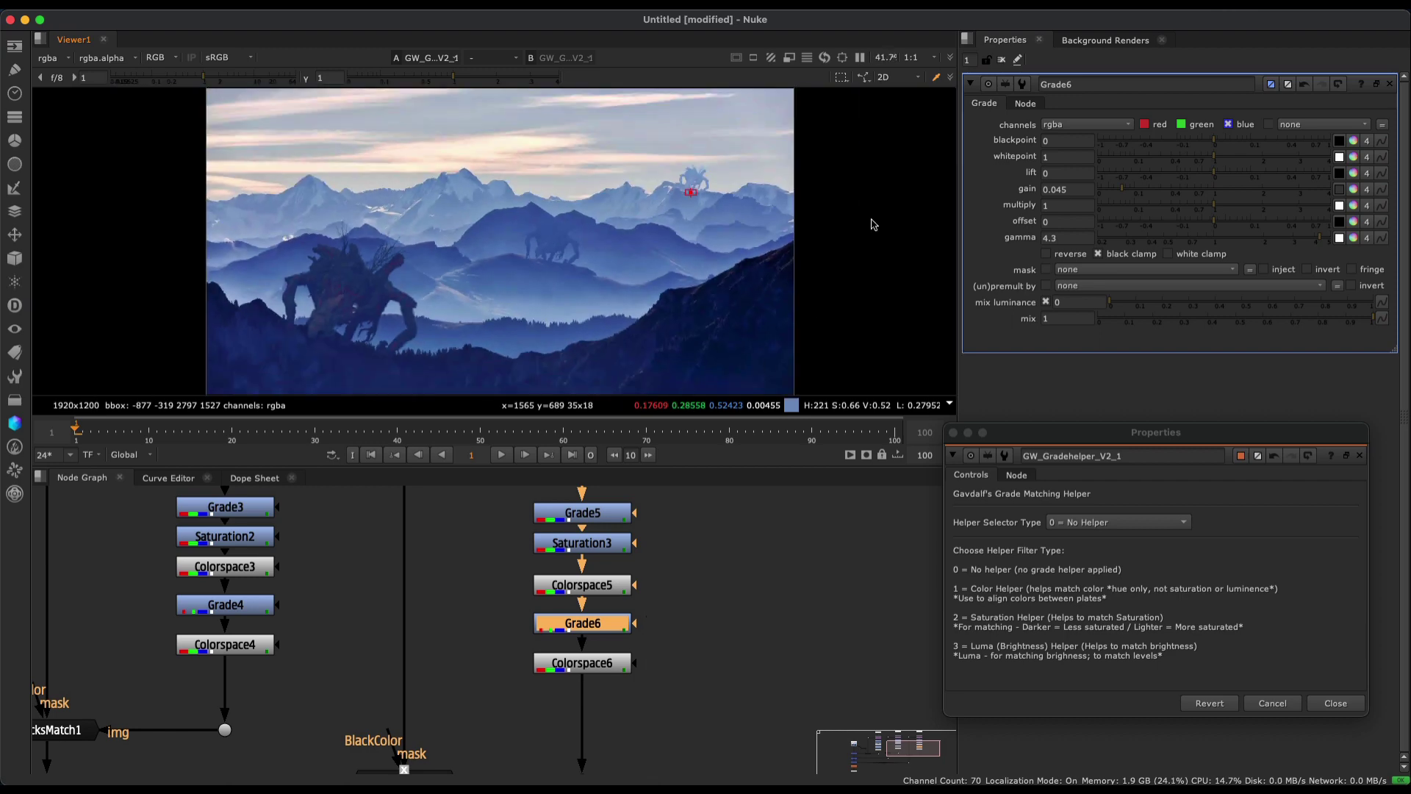
{"action": "middle_click_drag", "start_coordinate": [597, 246], "coordinate": [666, 227]}
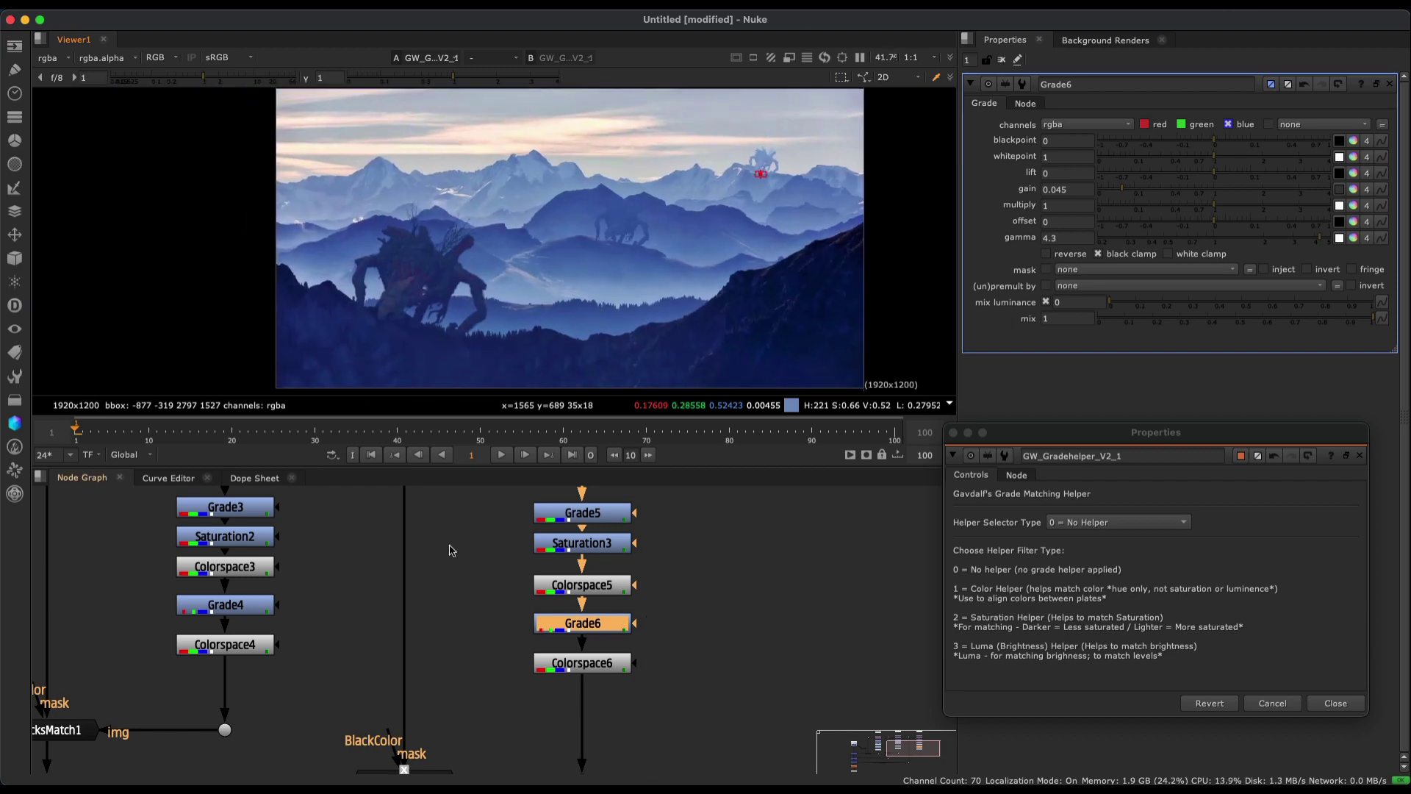
{"action": "middle_click_drag", "start_coordinate": [448, 549], "coordinate": [609, 541]}
{"action": "scroll", "coordinate": [609, 541], "scroll_direction": "down", "scroll_amount": 2}
{"action": "scroll", "coordinate": [609, 545], "scroll_direction": "down", "scroll_amount": 5}
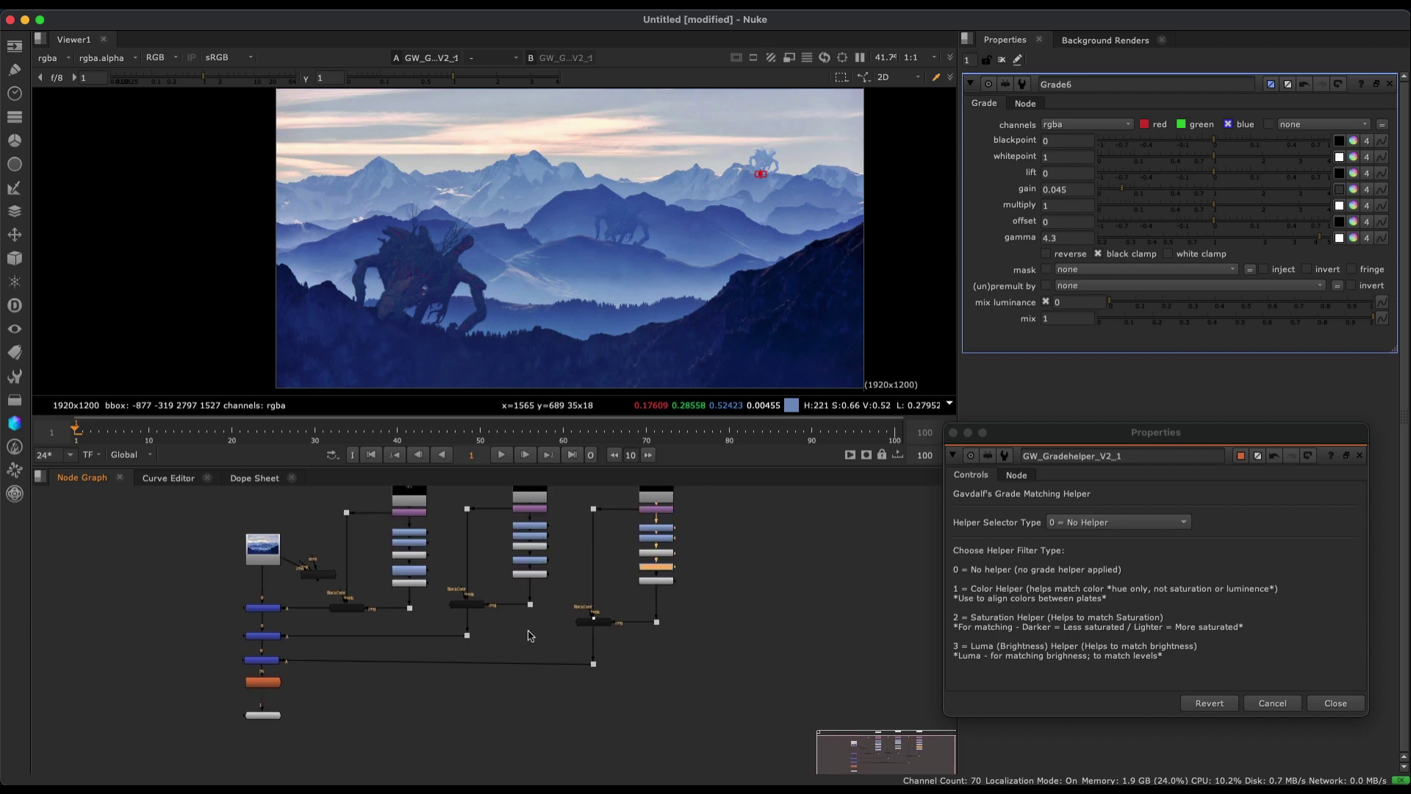
{"action": "scroll", "coordinate": [558, 684], "scroll_direction": "up", "scroll_amount": 2}
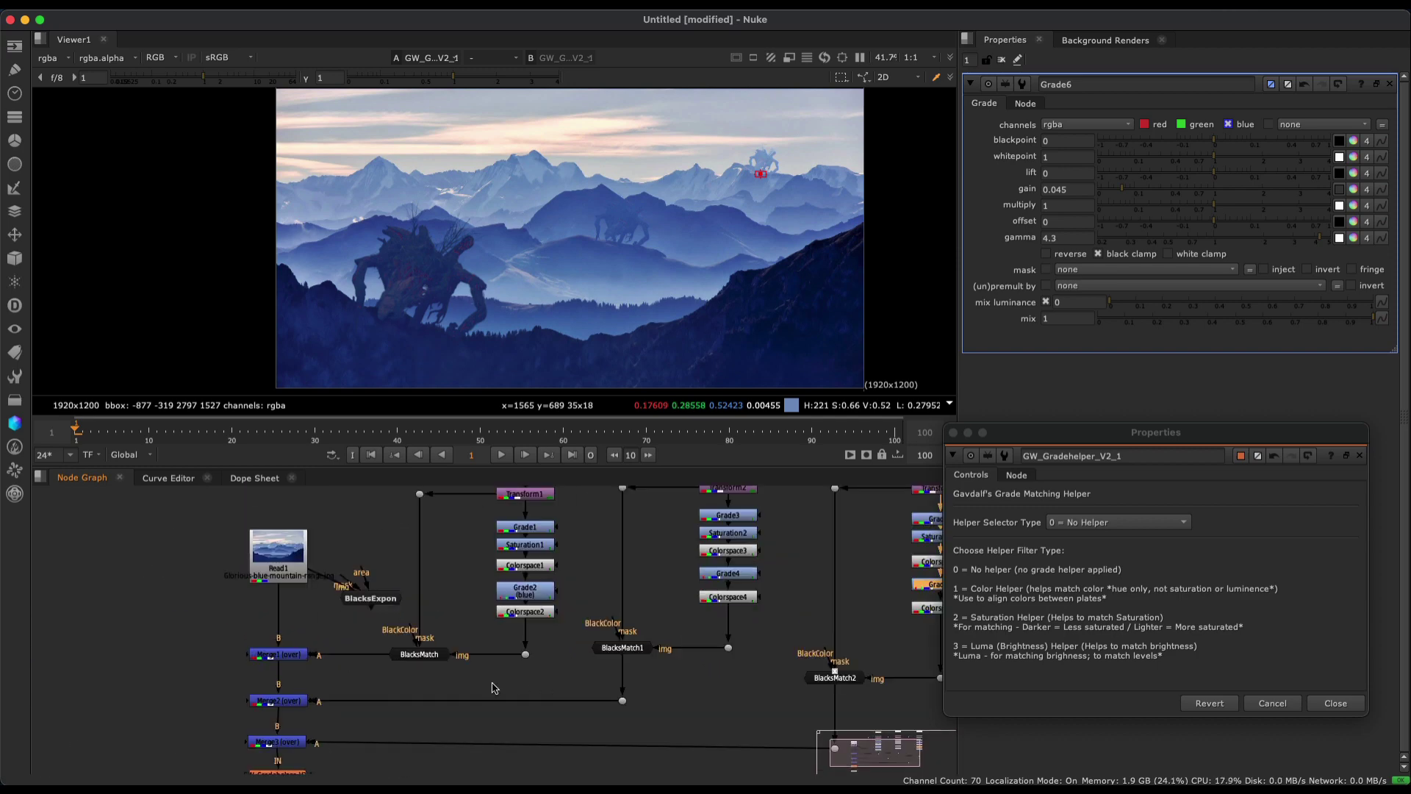
{"action": "left_click", "coordinate": [431, 657]}
{"action": "key", "text": "d"}
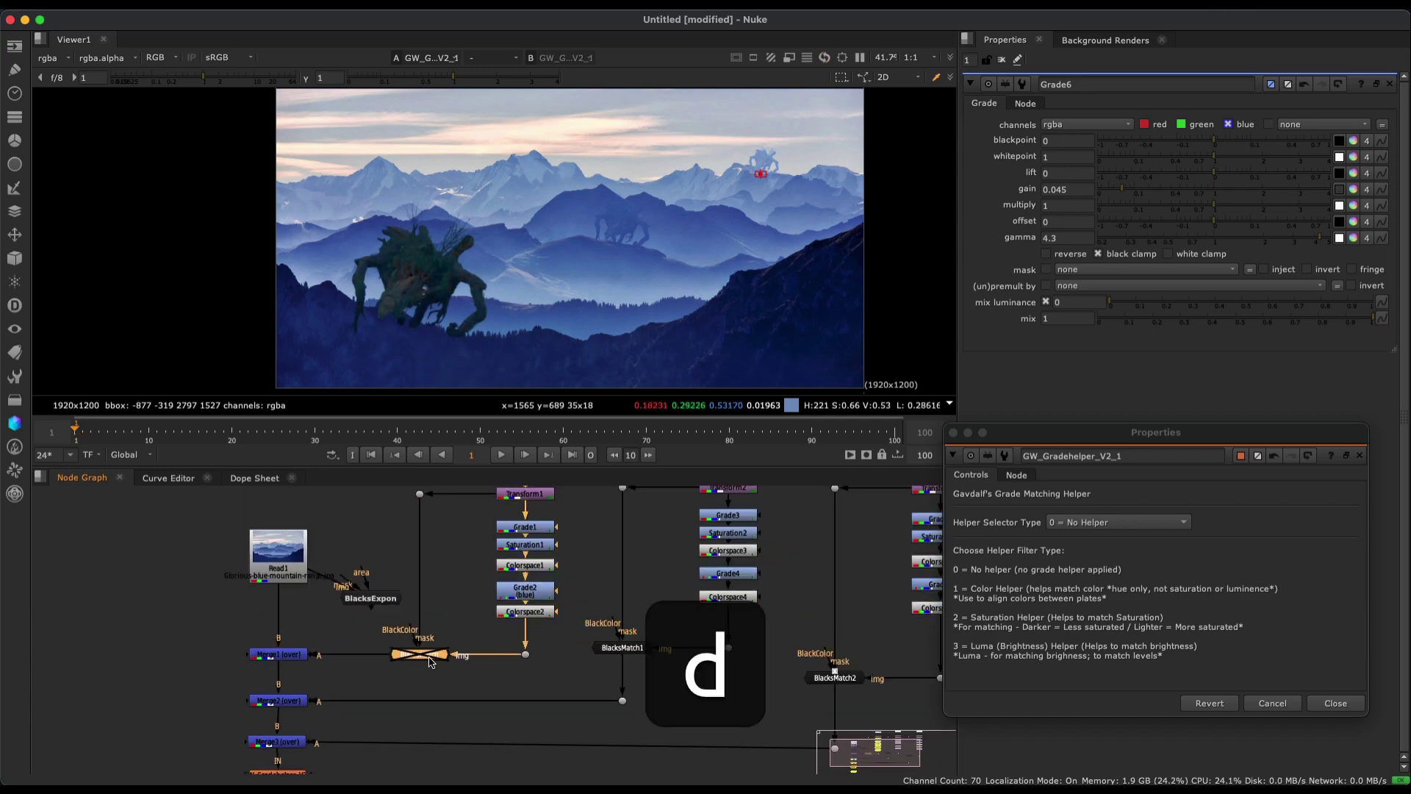
{"action": "left_click", "coordinate": [621, 650]}
{"action": "key", "text": "d"}
{"action": "middle_click_drag", "start_coordinate": [799, 662], "coordinate": [641, 667]}
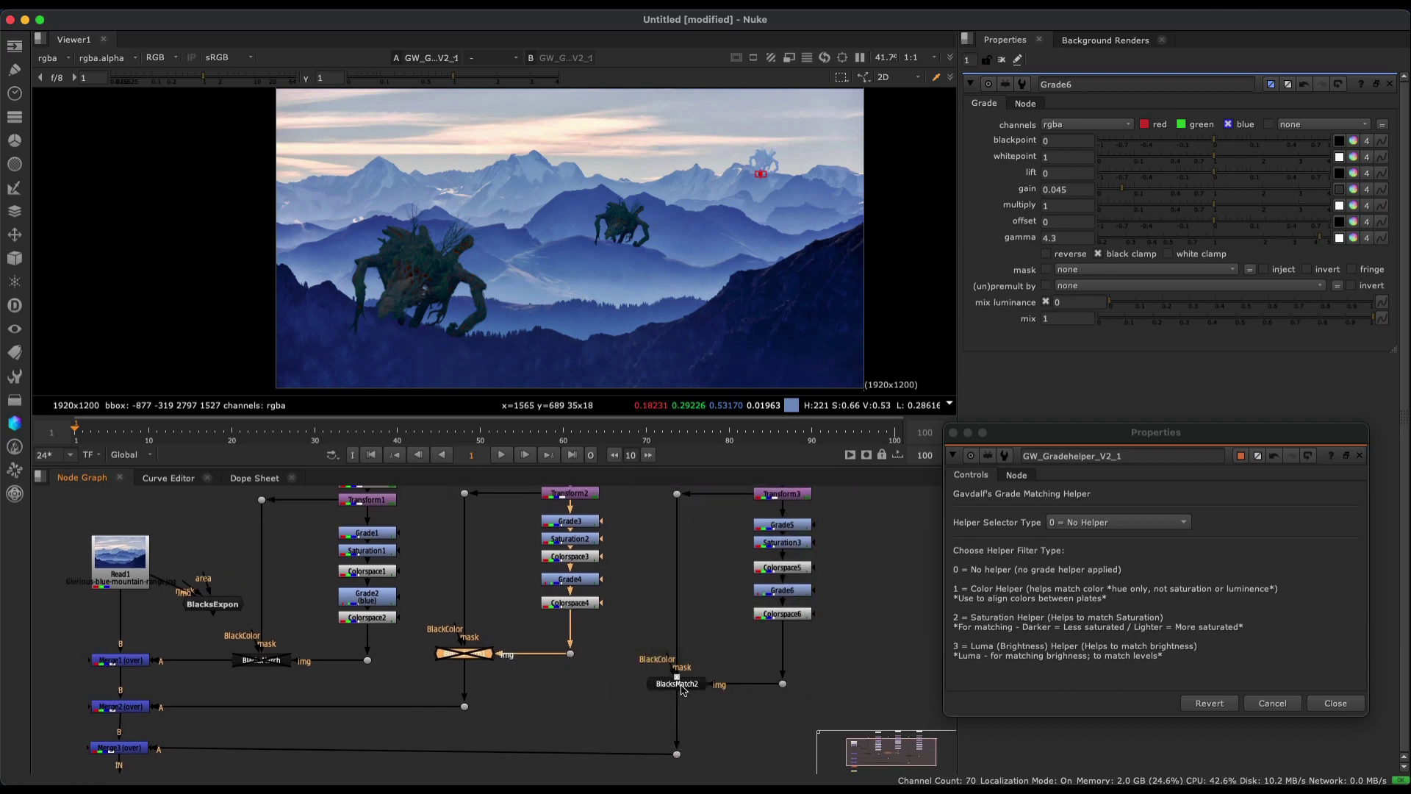
{"action": "left_click", "coordinate": [670, 682]}
{"action": "key", "text": "d"}
{"action": "scroll", "coordinate": [423, 217], "scroll_direction": "up", "scroll_amount": 2}
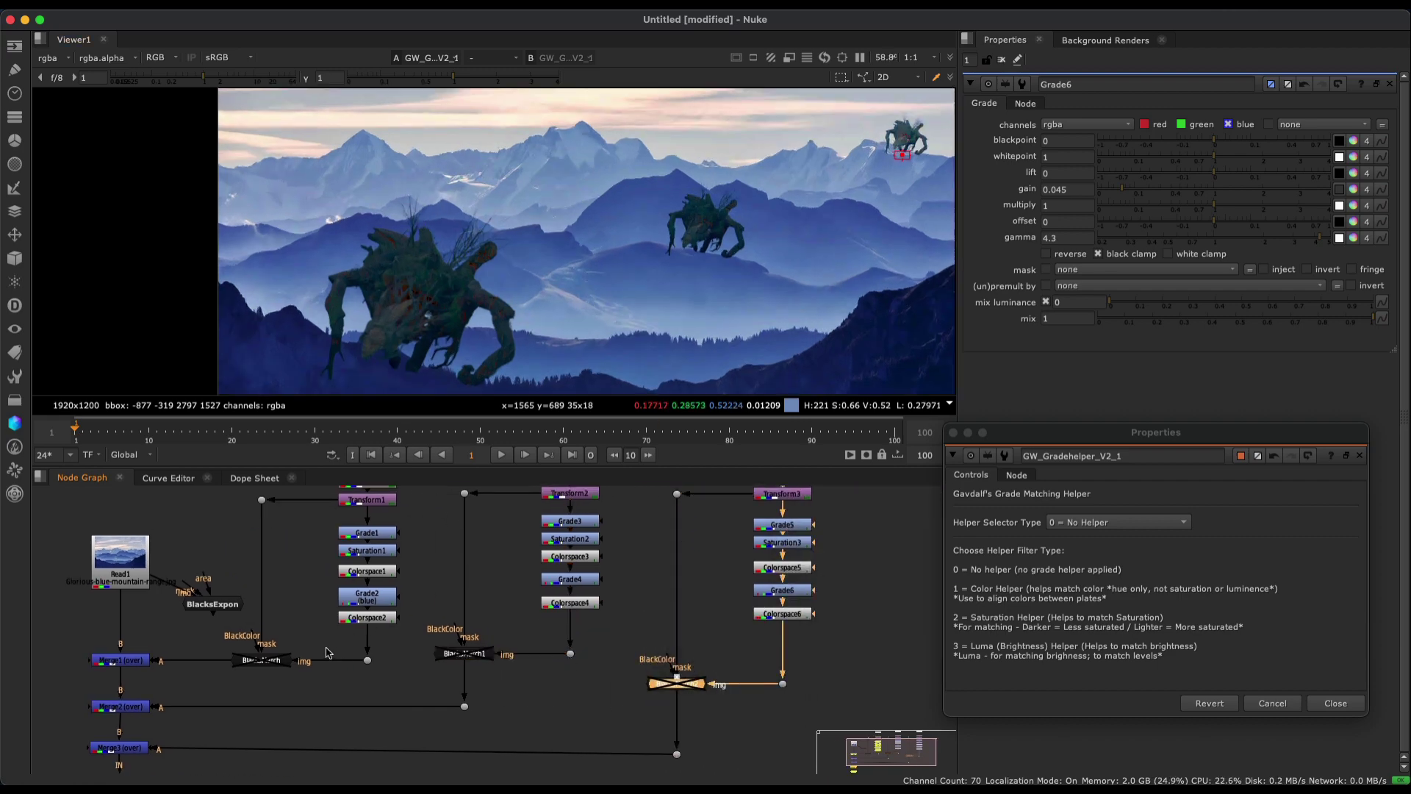
{"action": "left_click", "coordinate": [265, 665]}
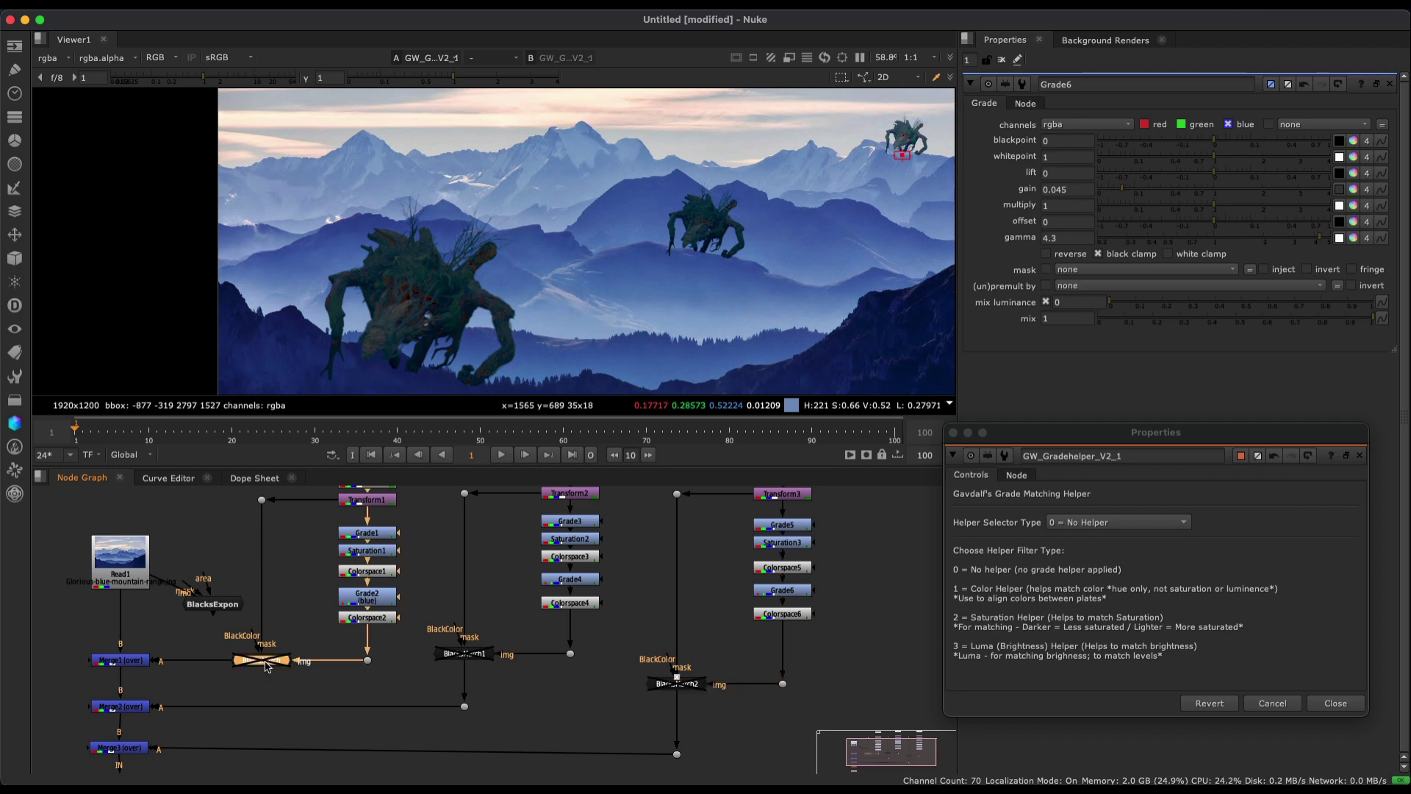
{"action": "key", "text": "d"}
{"action": "left_click", "coordinate": [476, 658]}
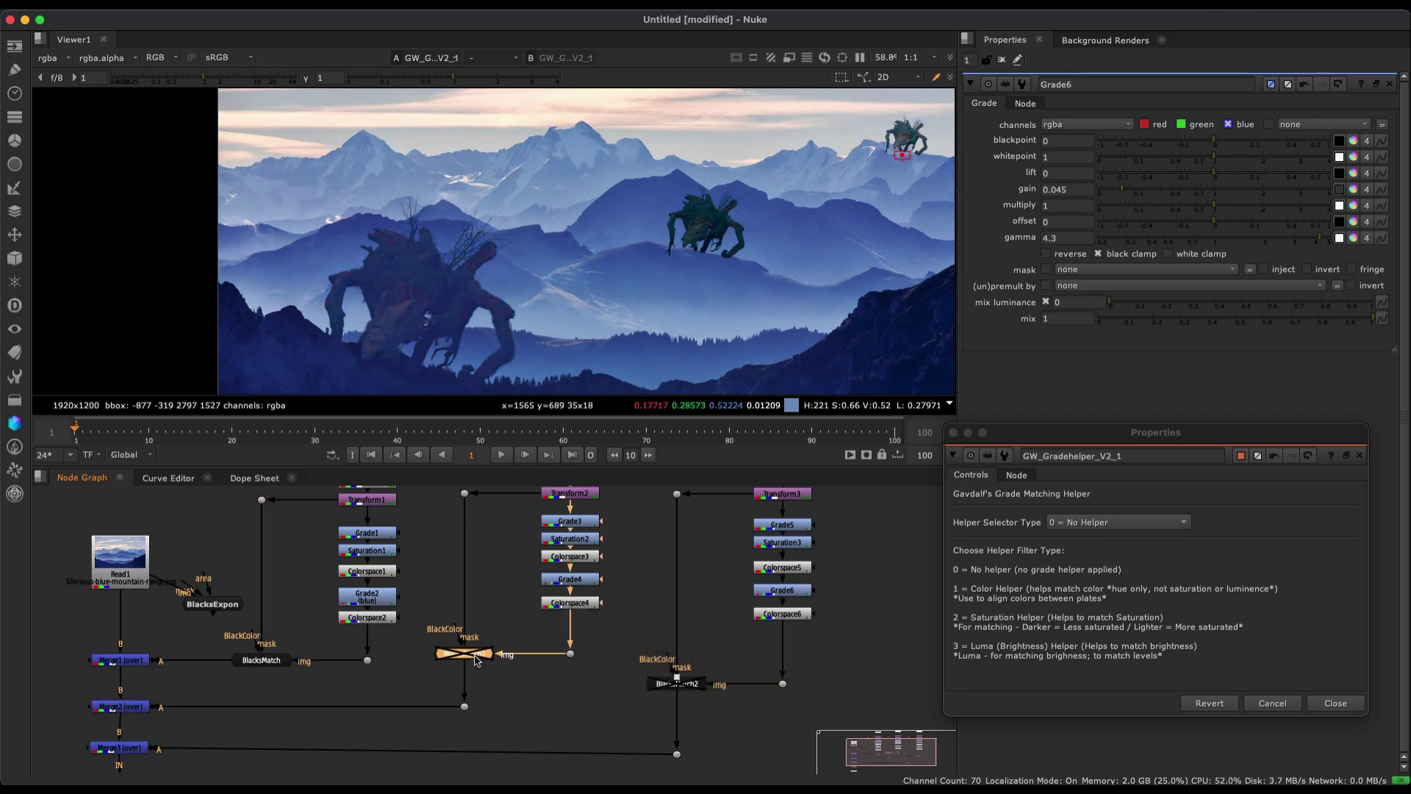
{"action": "key", "text": "d"}
{"action": "left_click", "coordinate": [676, 683]}
{"action": "key", "text": "d"}
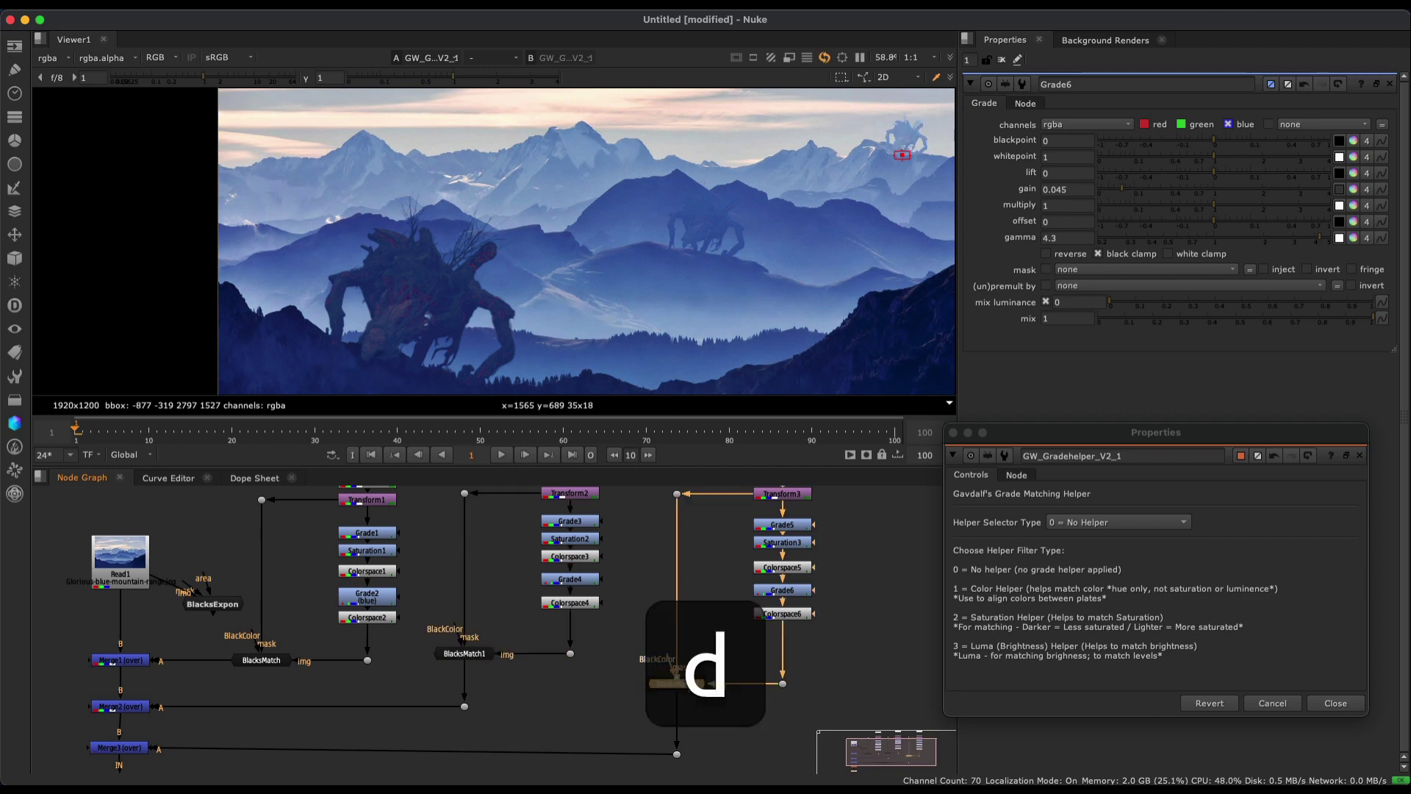
{"action": "left_click", "coordinate": [365, 540]}
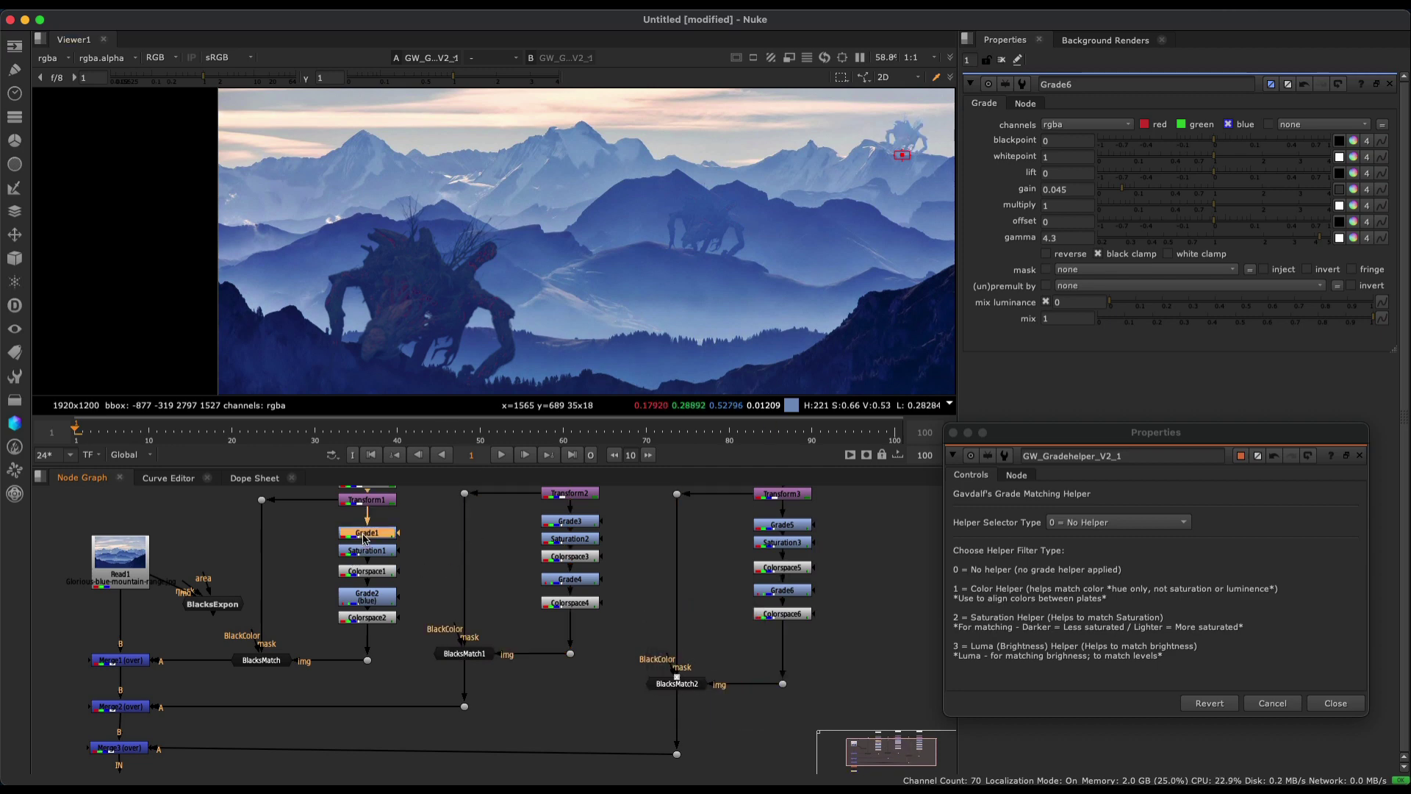
{"action": "left_click", "coordinate": [255, 664]}
{"action": "key", "text": "d"}
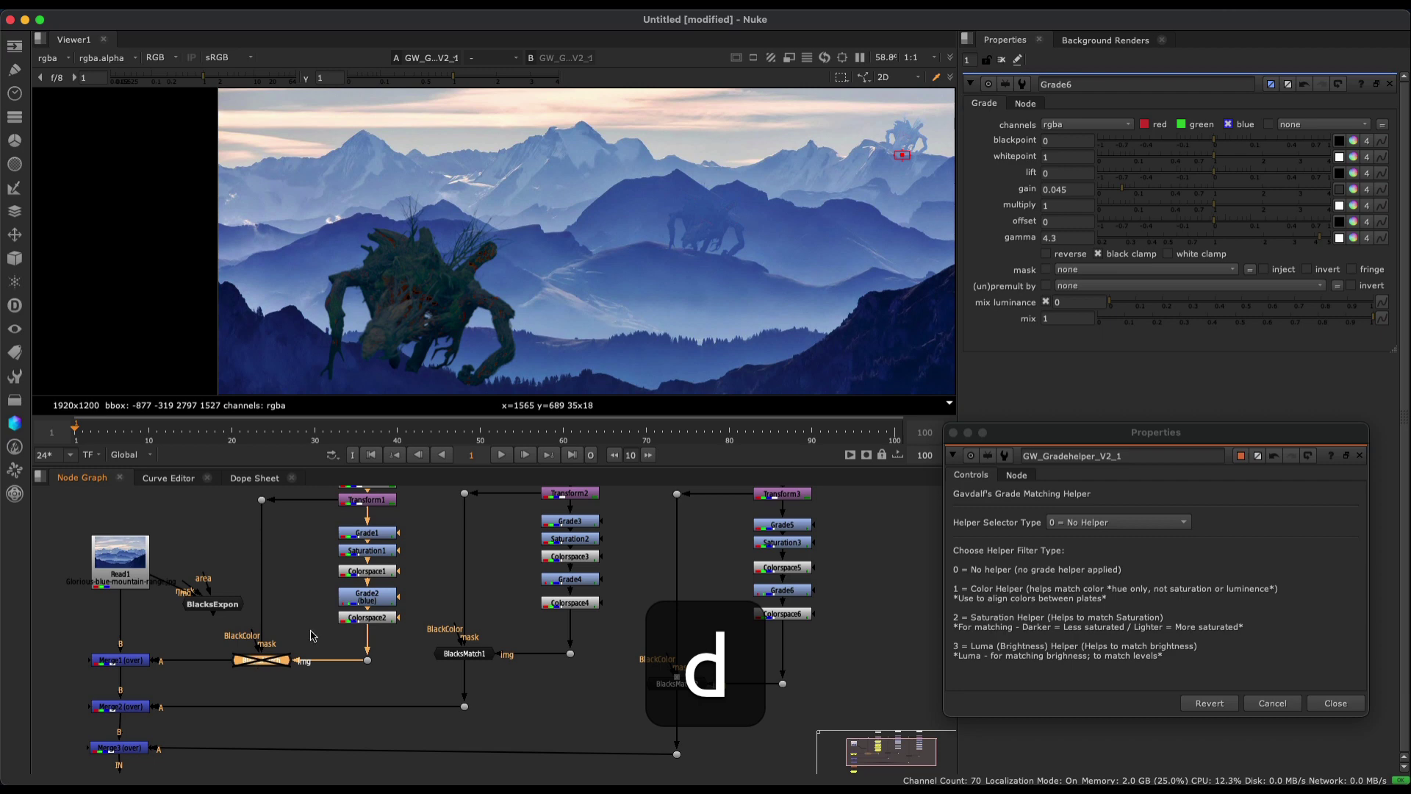
{"action": "left_click", "coordinate": [370, 536]}
{"action": "key", "text": "d"}
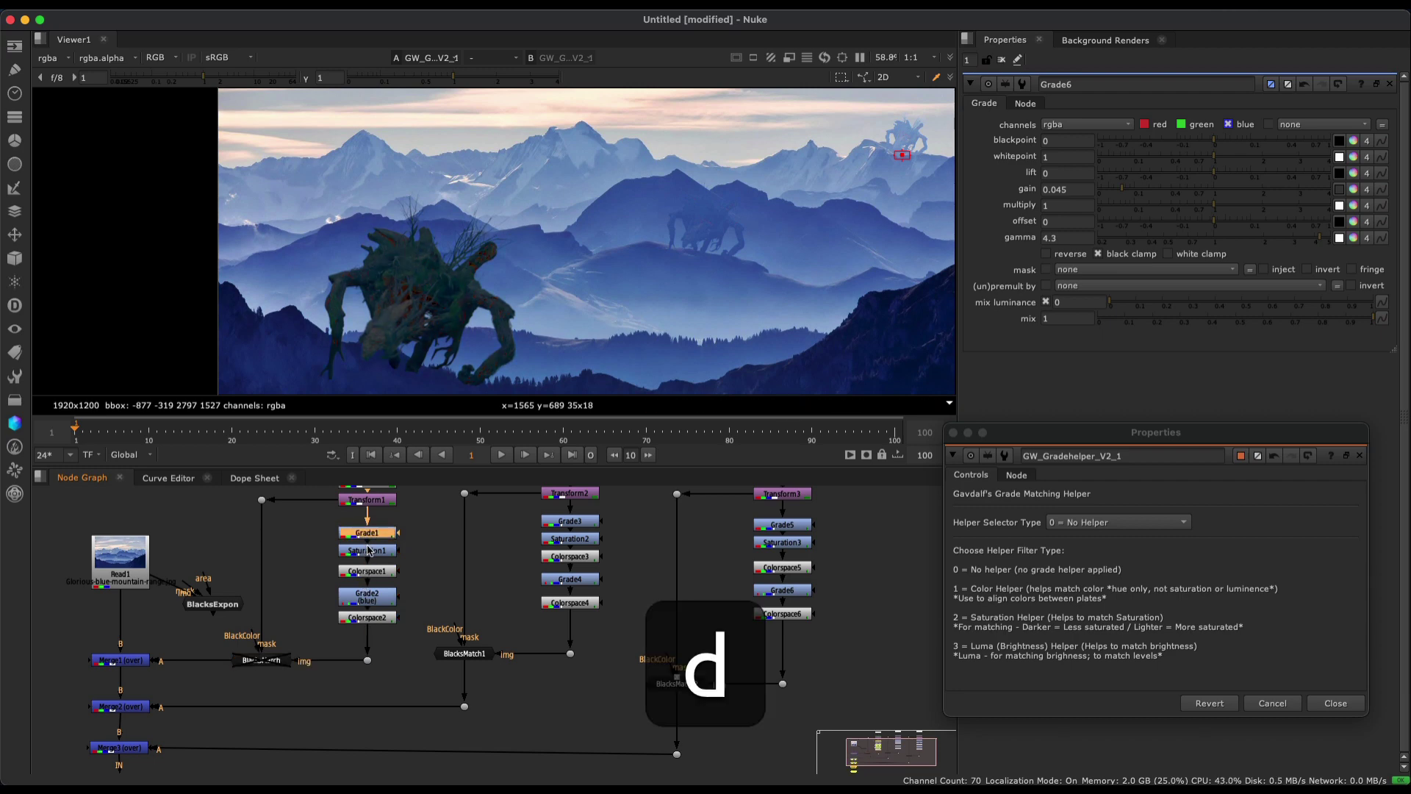
{"action": "left_click", "coordinate": [368, 551]}
{"action": "key", "text": "d"}
{"action": "left_click", "coordinate": [368, 595]}
{"action": "key", "text": "d"}
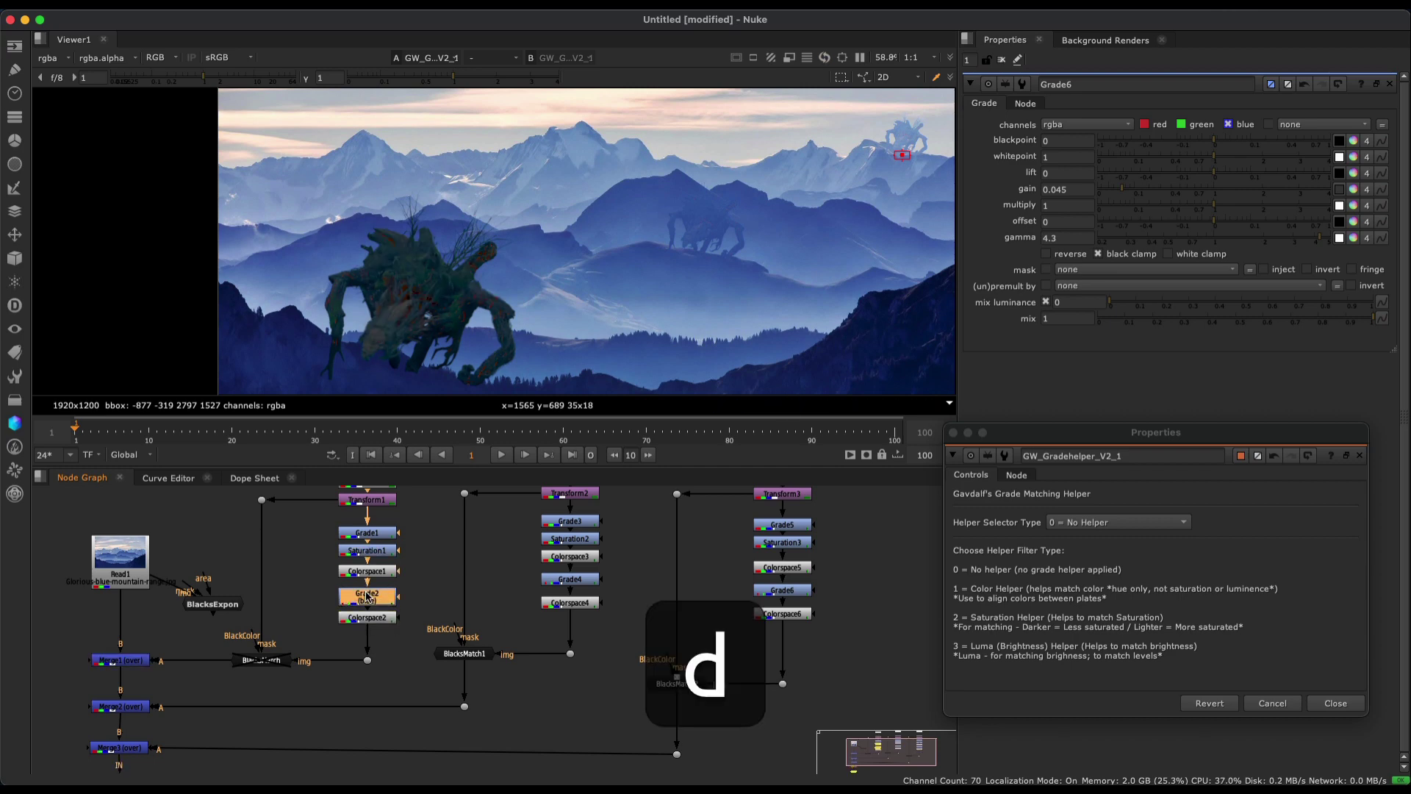
{"action": "left_click_drag", "start_coordinate": [316, 515], "coordinate": [409, 565]}
{"action": "key", "text": "d"}
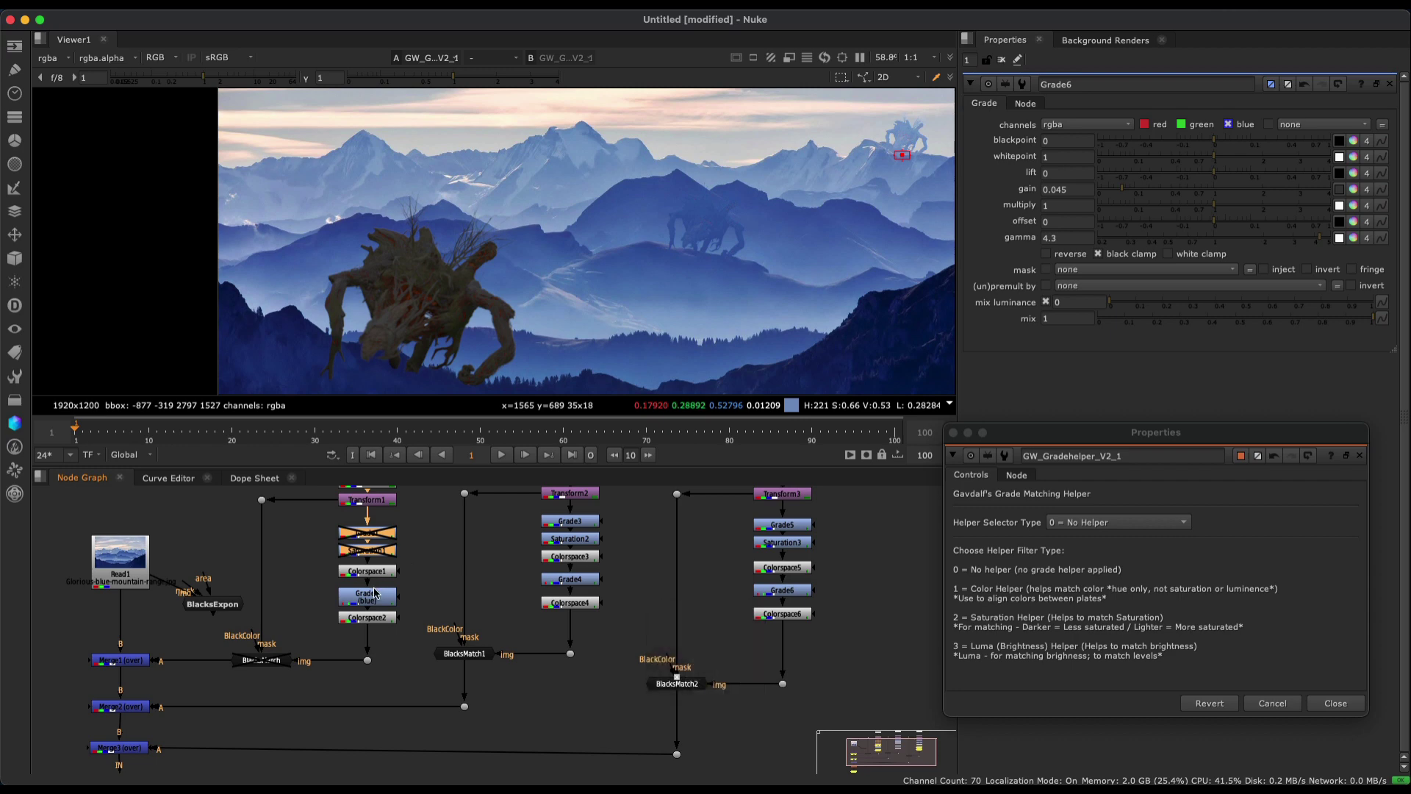
{"action": "left_click", "coordinate": [251, 661]}
{"action": "key", "text": "d"}
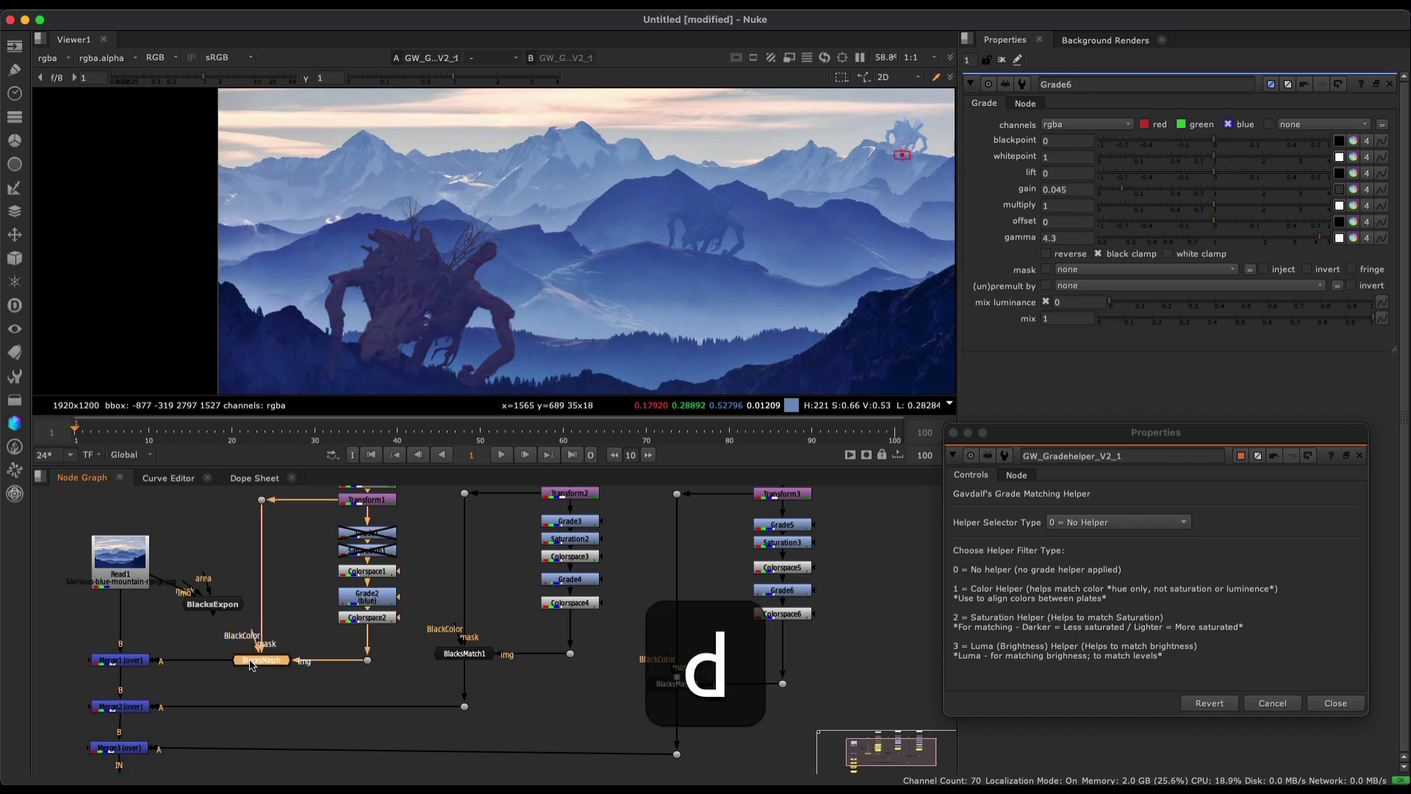
{"action": "left_click", "coordinate": [370, 534]}
{"action": "key", "text": "d"}
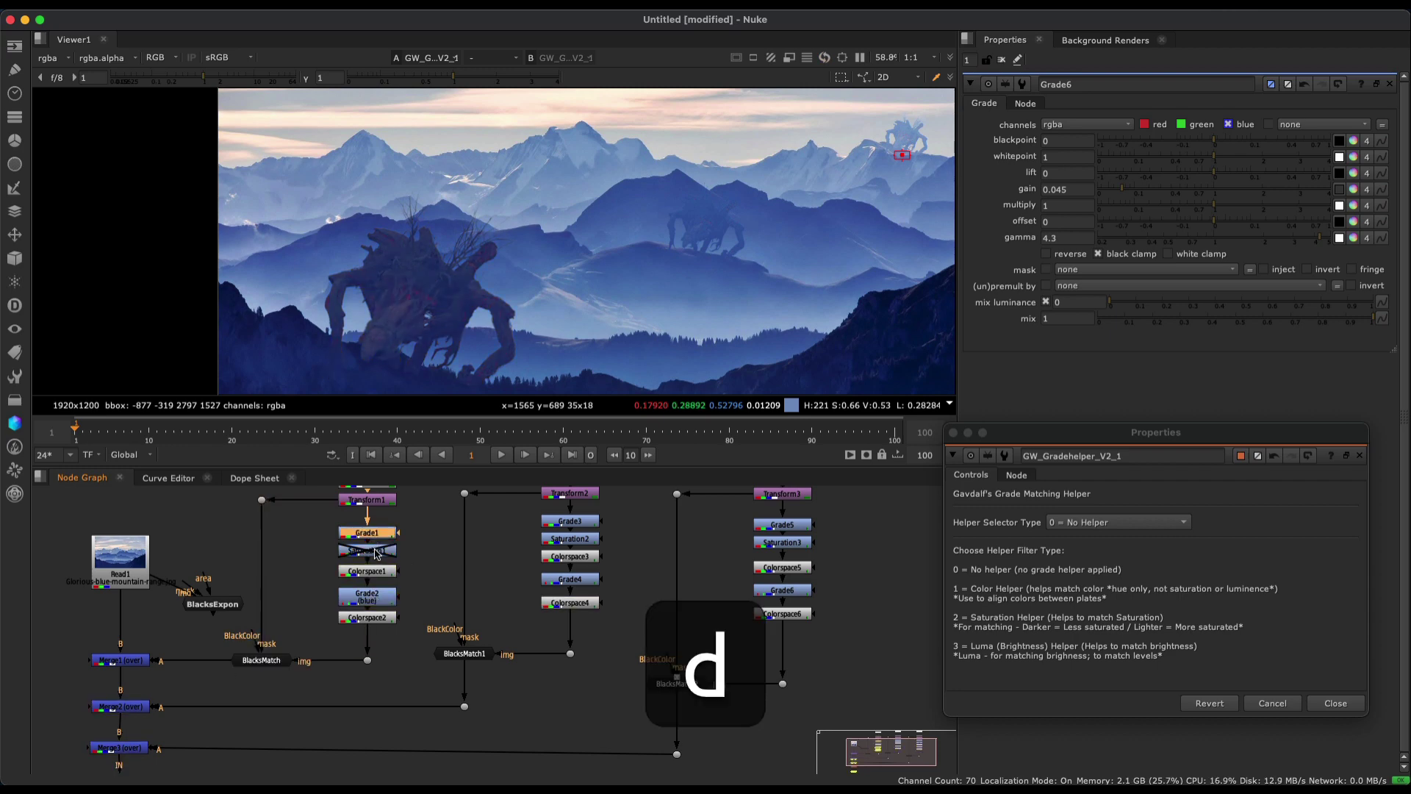
{"action": "left_click", "coordinate": [375, 552]}
{"action": "key", "text": "d"}
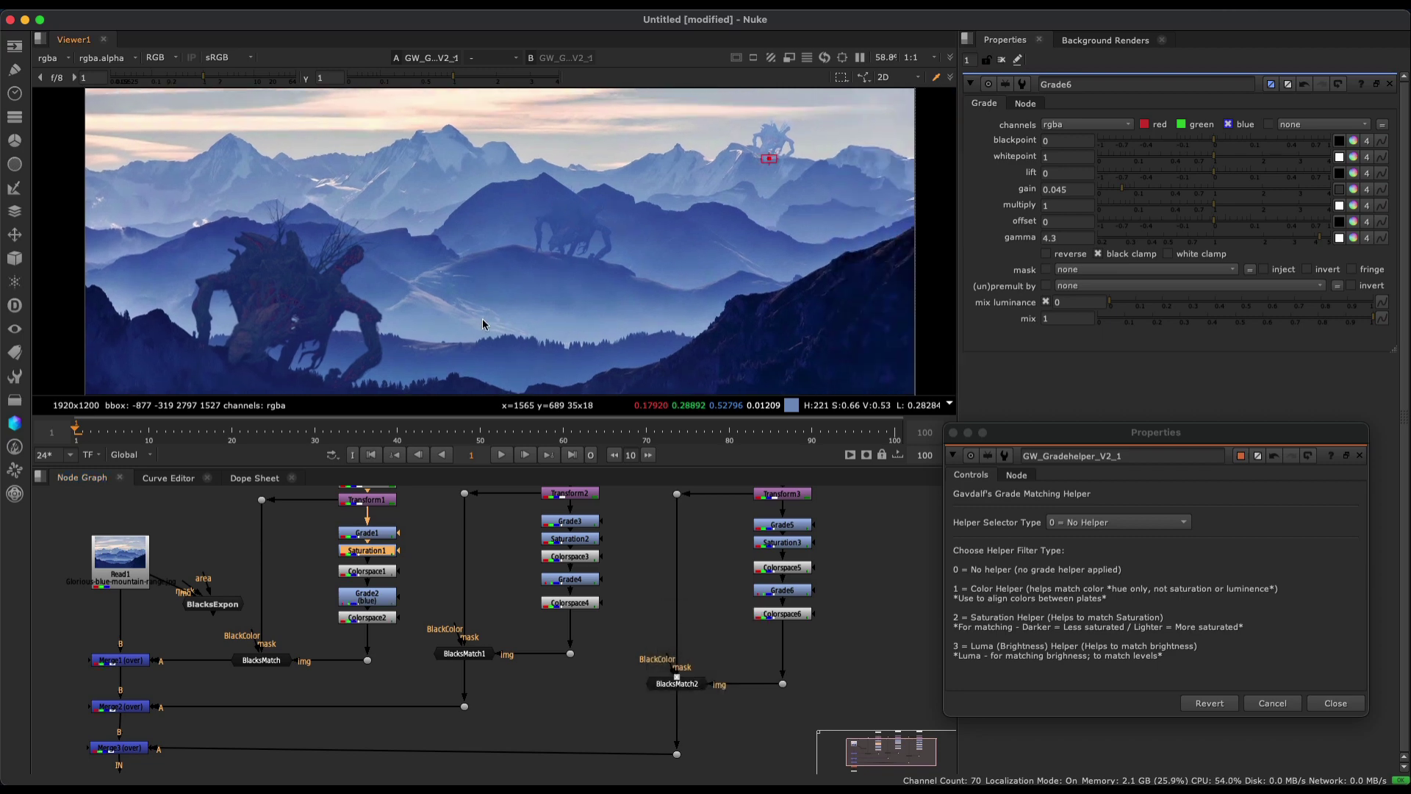
{"action": "middle_click_drag", "start_coordinate": [537, 590], "coordinate": [568, 611]}
{"action": "scroll", "coordinate": [567, 611], "scroll_direction": "down", "scroll_amount": 3}
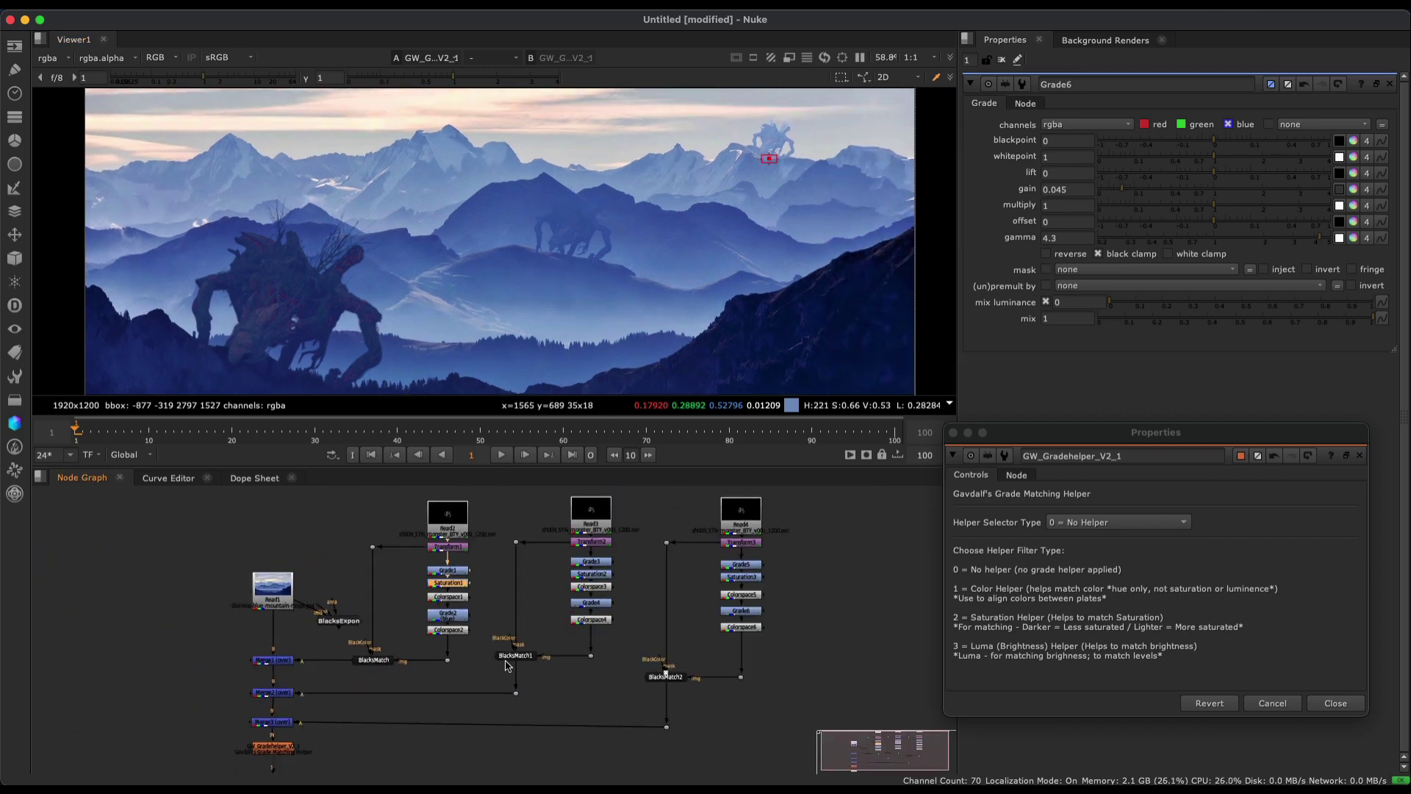
{"action": "middle_click_drag", "start_coordinate": [503, 662], "coordinate": [495, 633]}
{"action": "middle_click_drag", "start_coordinate": [318, 672], "coordinate": [354, 655]}
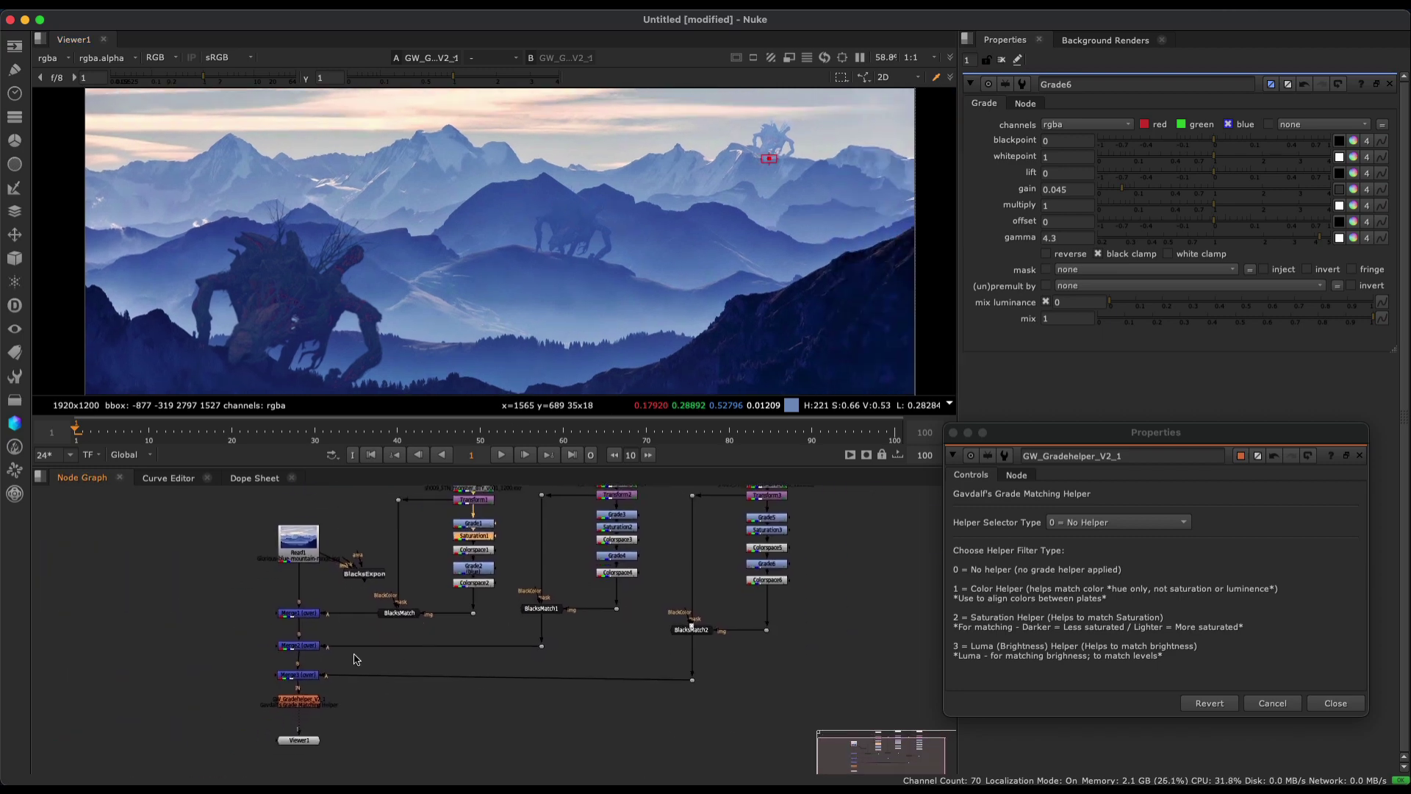
{"action": "double_click", "coordinate": [308, 699]}
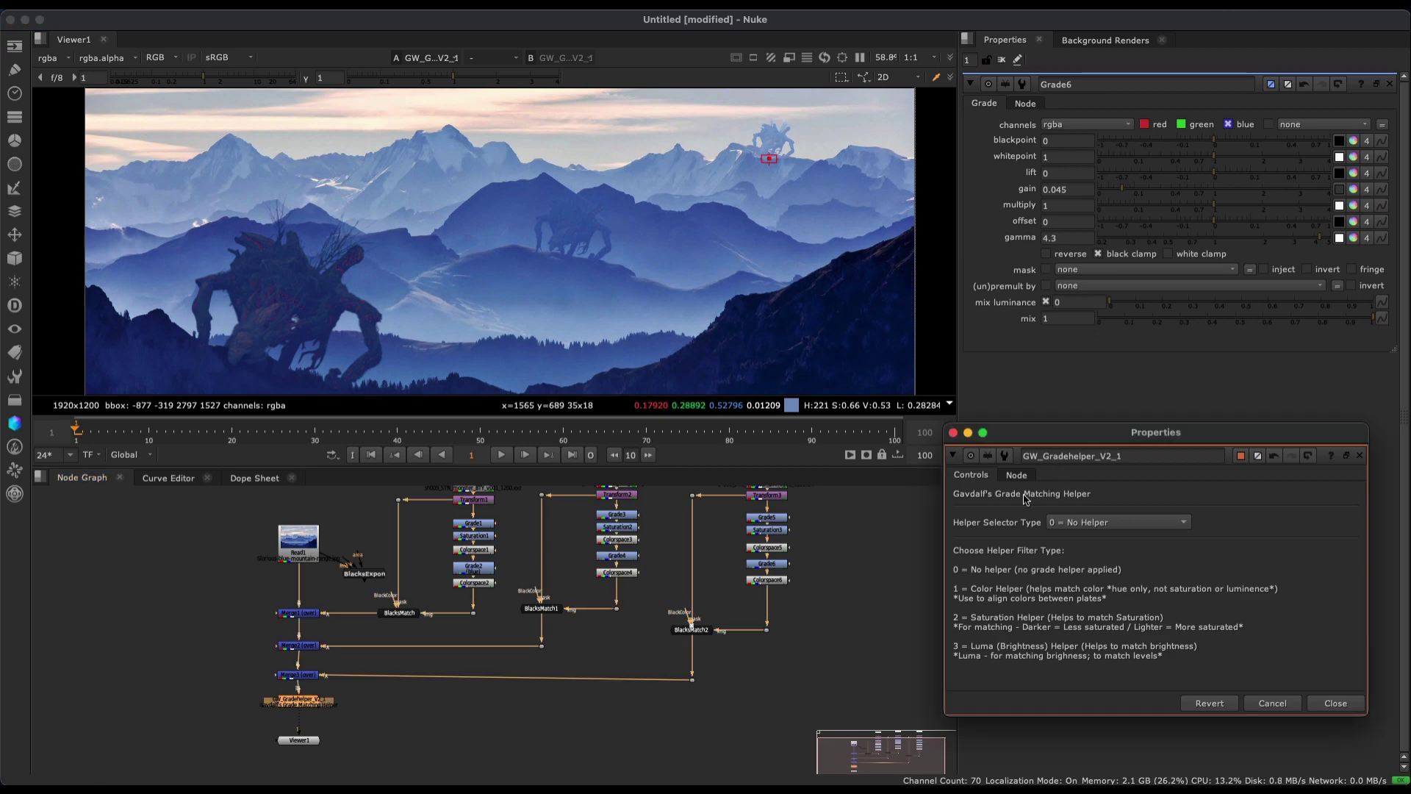
{"action": "left_click", "coordinate": [1125, 521]}
{"action": "left_click", "coordinate": [1270, 521]}
{"action": "scroll", "coordinate": [713, 239], "scroll_direction": "up", "scroll_amount": 8}
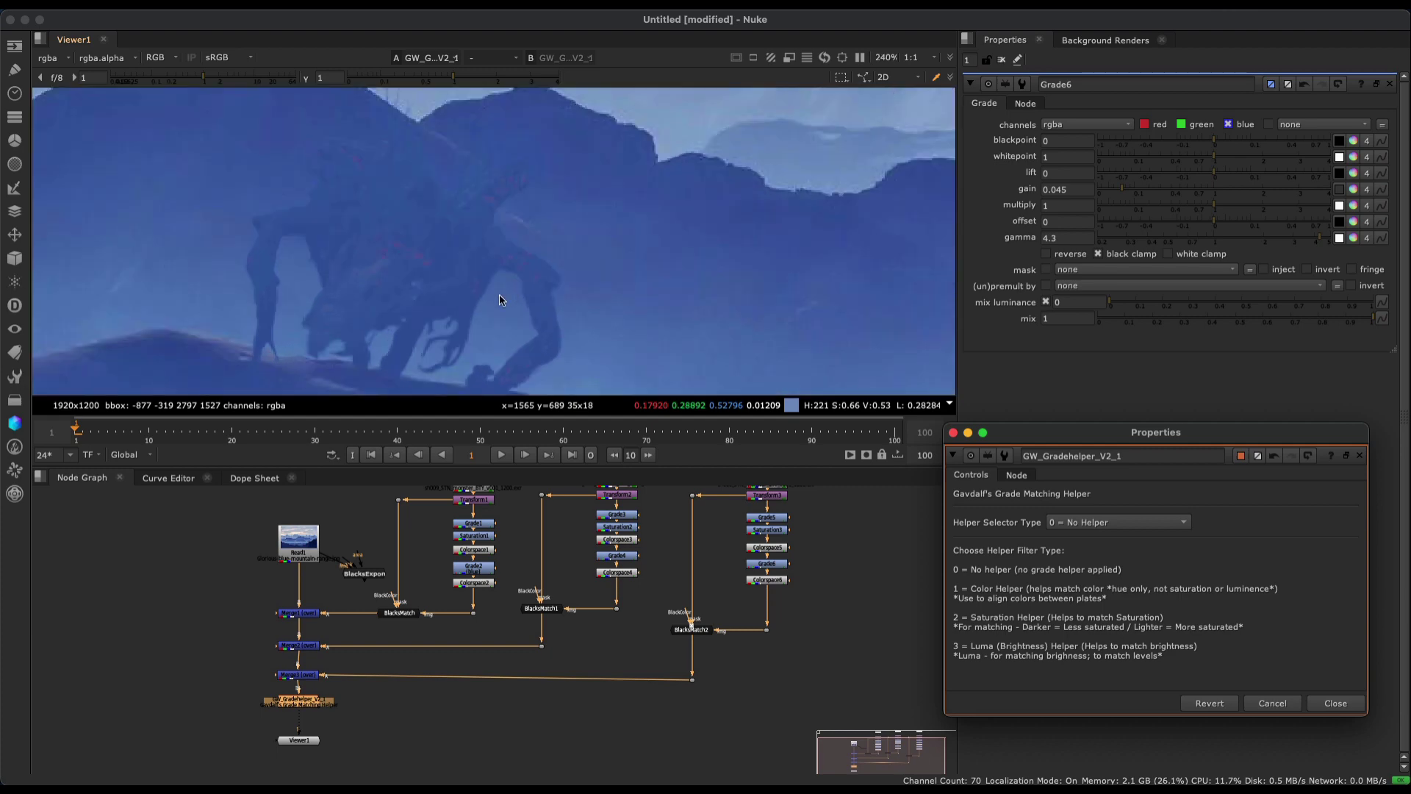
{"action": "middle_click_drag", "start_coordinate": [428, 336], "coordinate": [504, 305]}
{"action": "scroll", "coordinate": [449, 278], "scroll_direction": "down", "scroll_amount": 8}
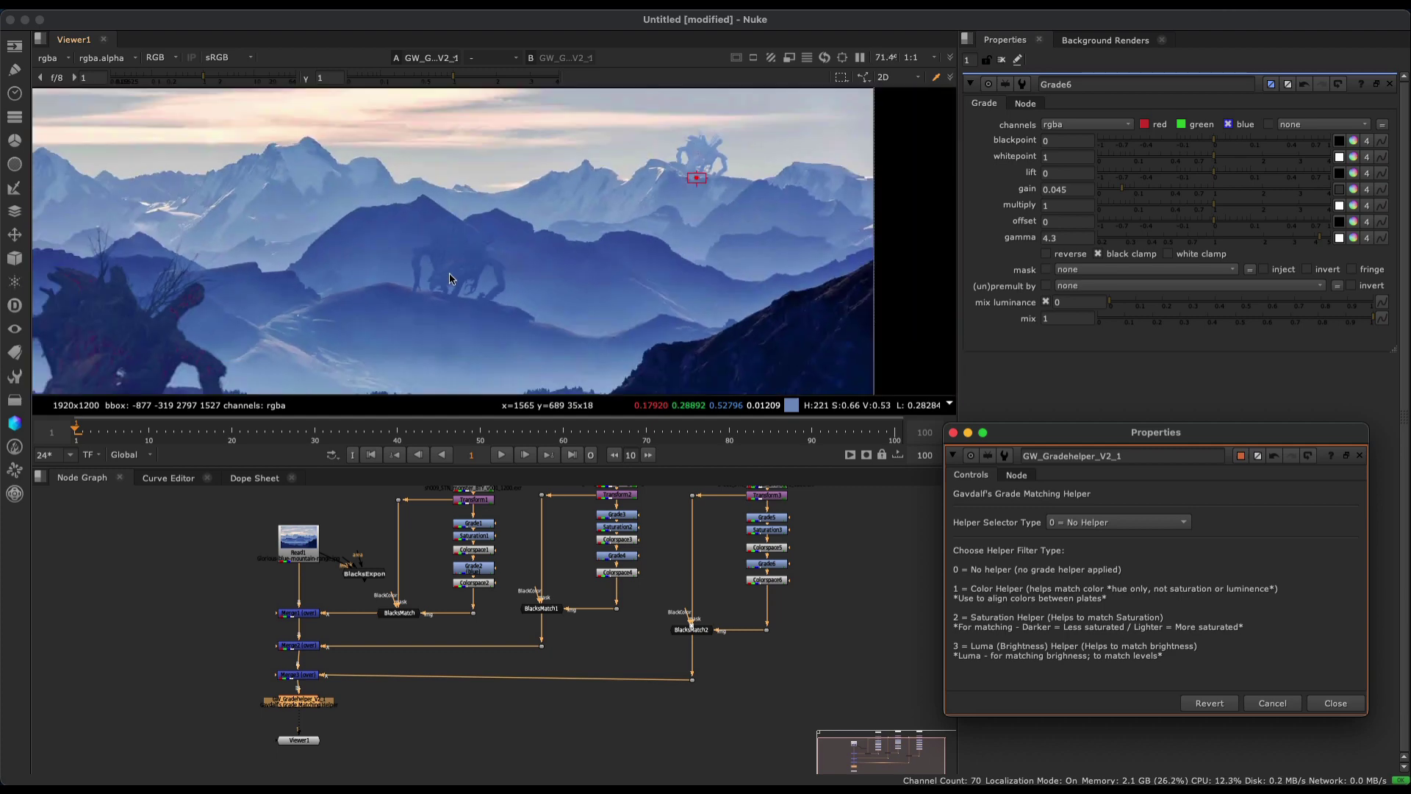
{"action": "scroll", "coordinate": [421, 295], "scroll_direction": "left", "scroll_amount": 3}
{"action": "middle_click_drag", "start_coordinate": [652, 245], "coordinate": [663, 242]}
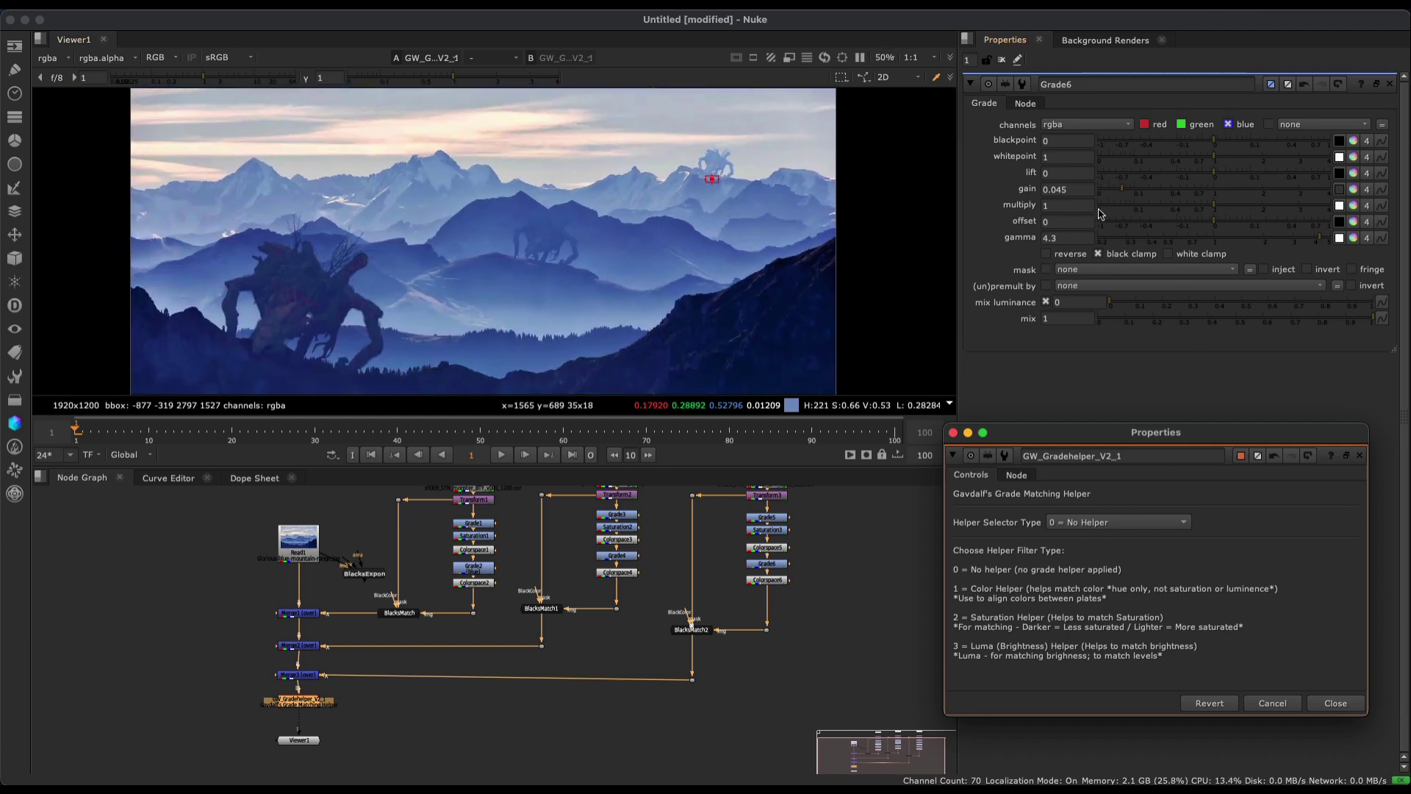